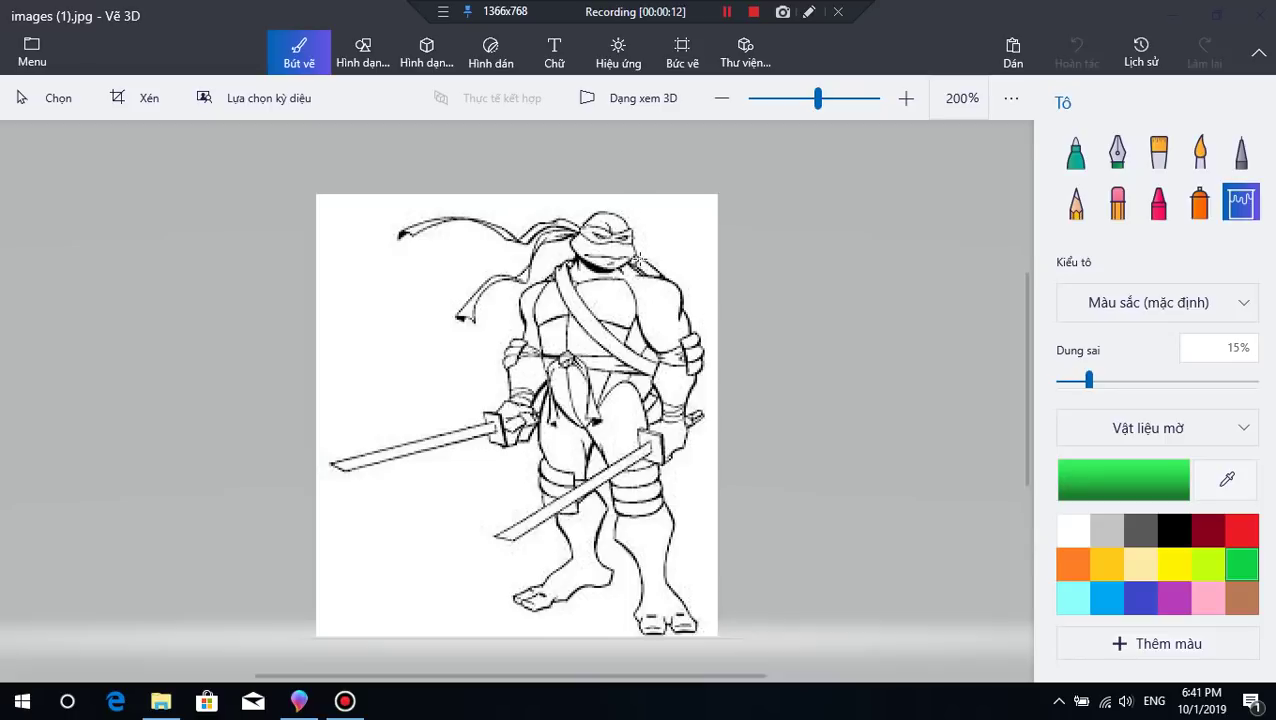
pyautogui.scroll(3, 636, 260)
pyautogui.scroll(-5, 636, 260)
pyautogui.click(629, 110)
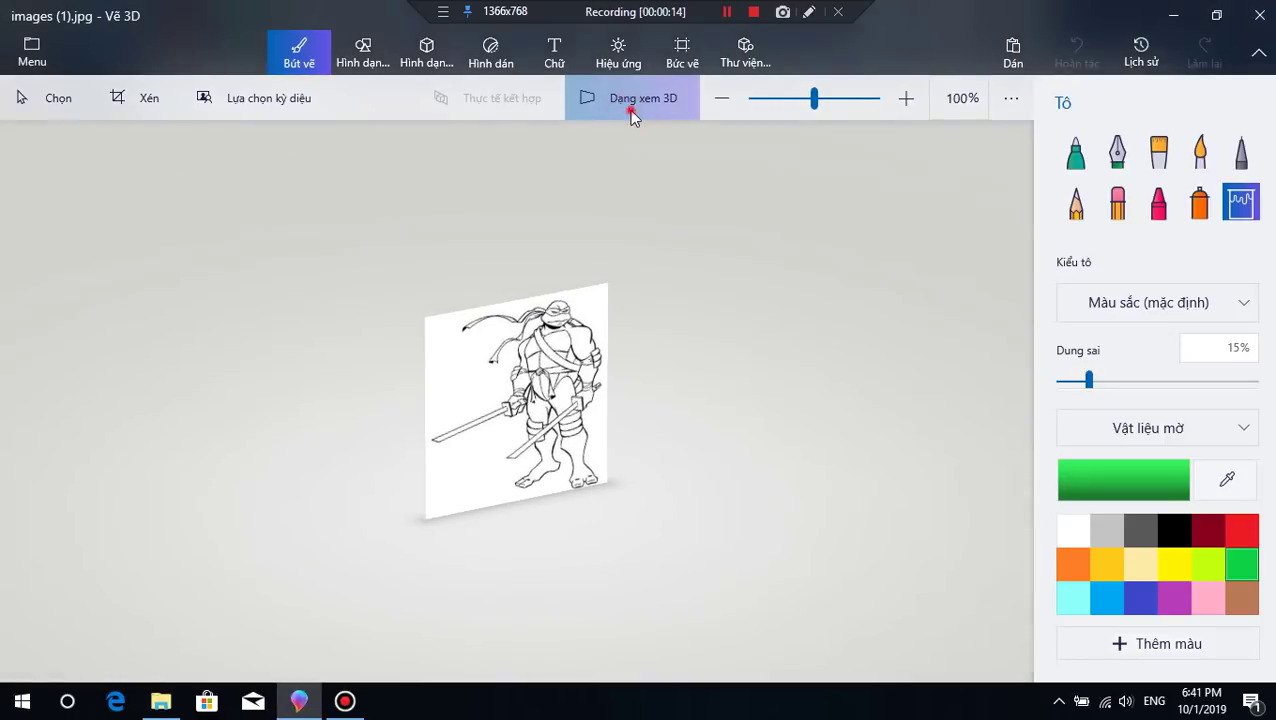
pyautogui.click(629, 110)
pyautogui.click(629, 110)
pyautogui.click(629, 110)
pyautogui.scroll(3, 500, 400)
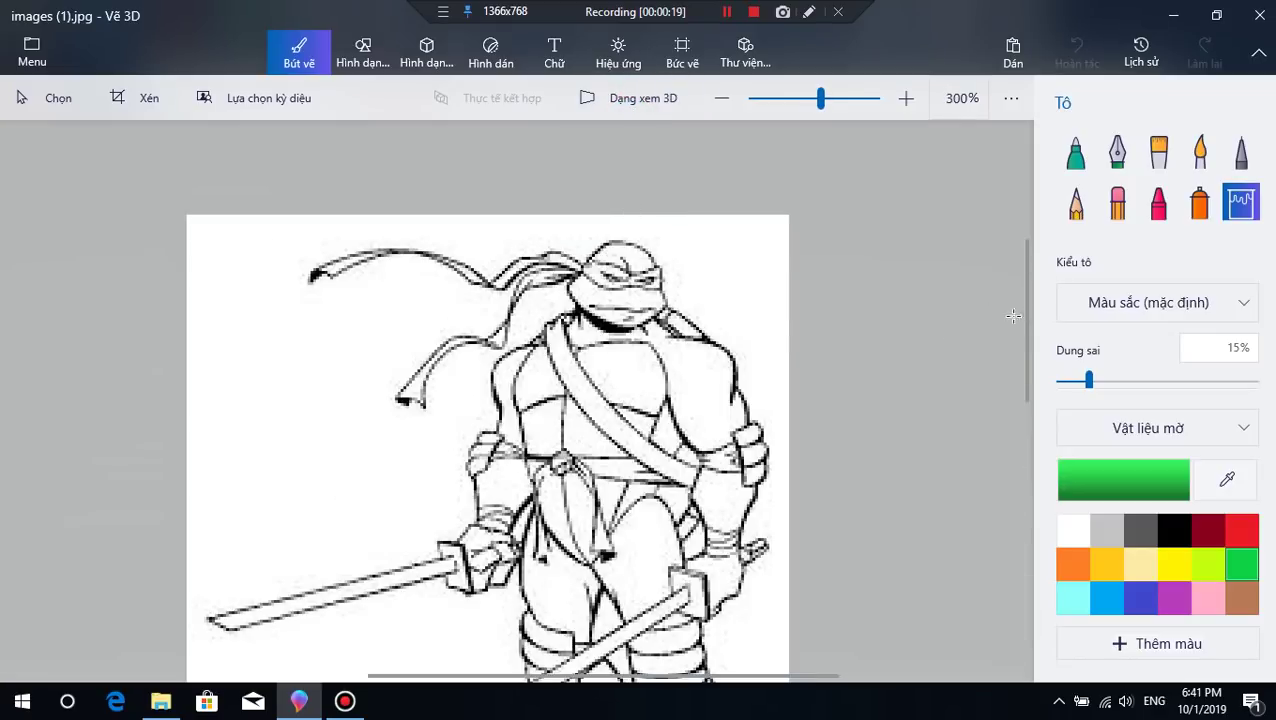
pyautogui.scroll(-2, 1028, 332)
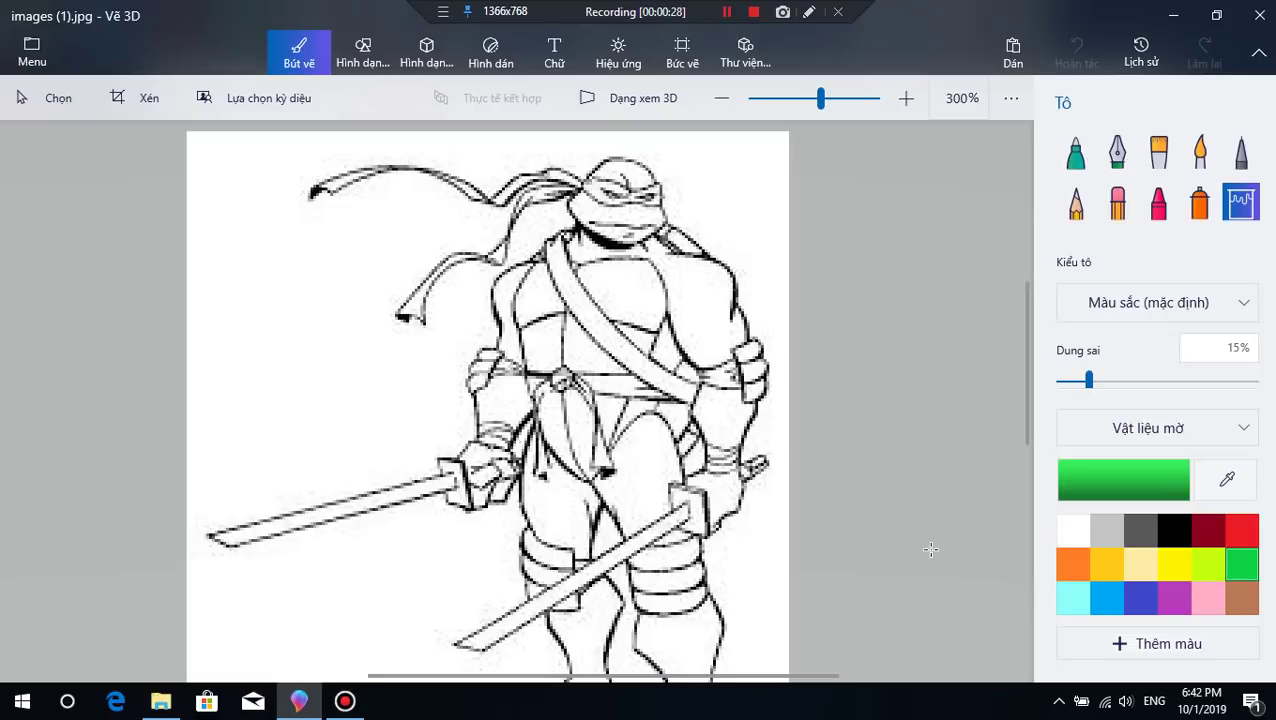
# Step: Set the current paint colour to a custom magenta pink
pyautogui.click(1125, 483)
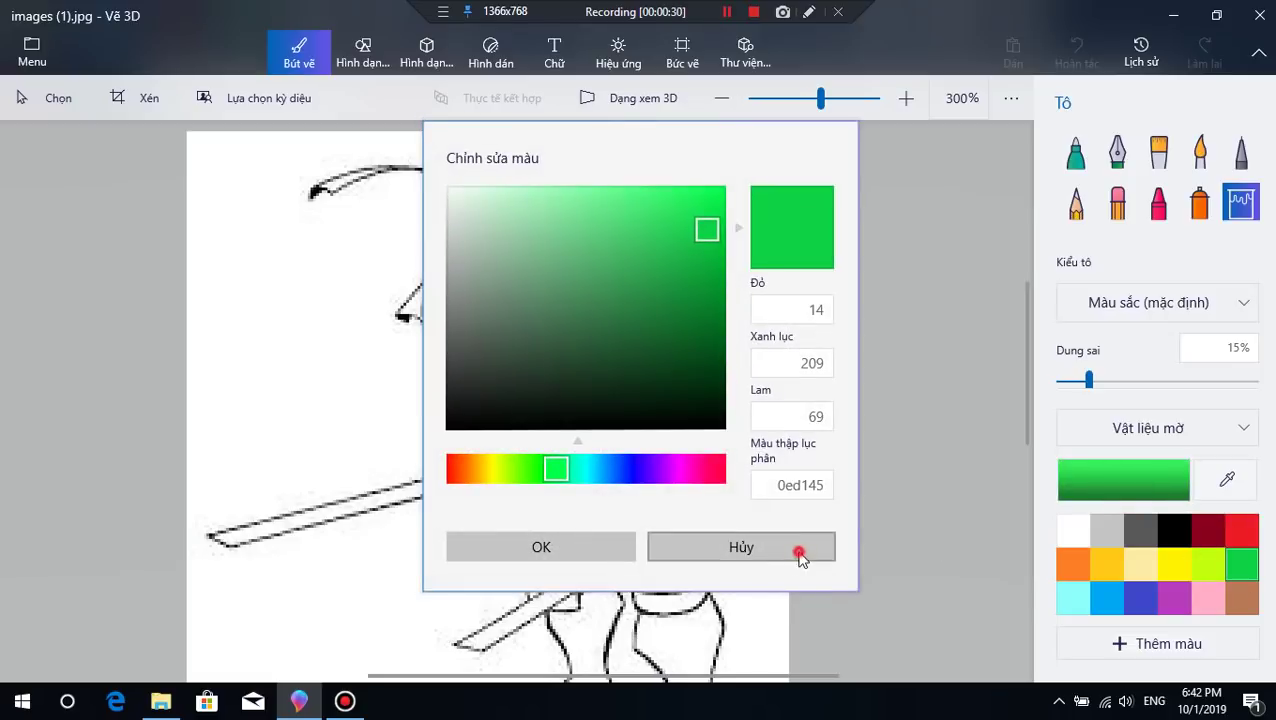
pyautogui.click(799, 553)
pyautogui.click(1160, 490)
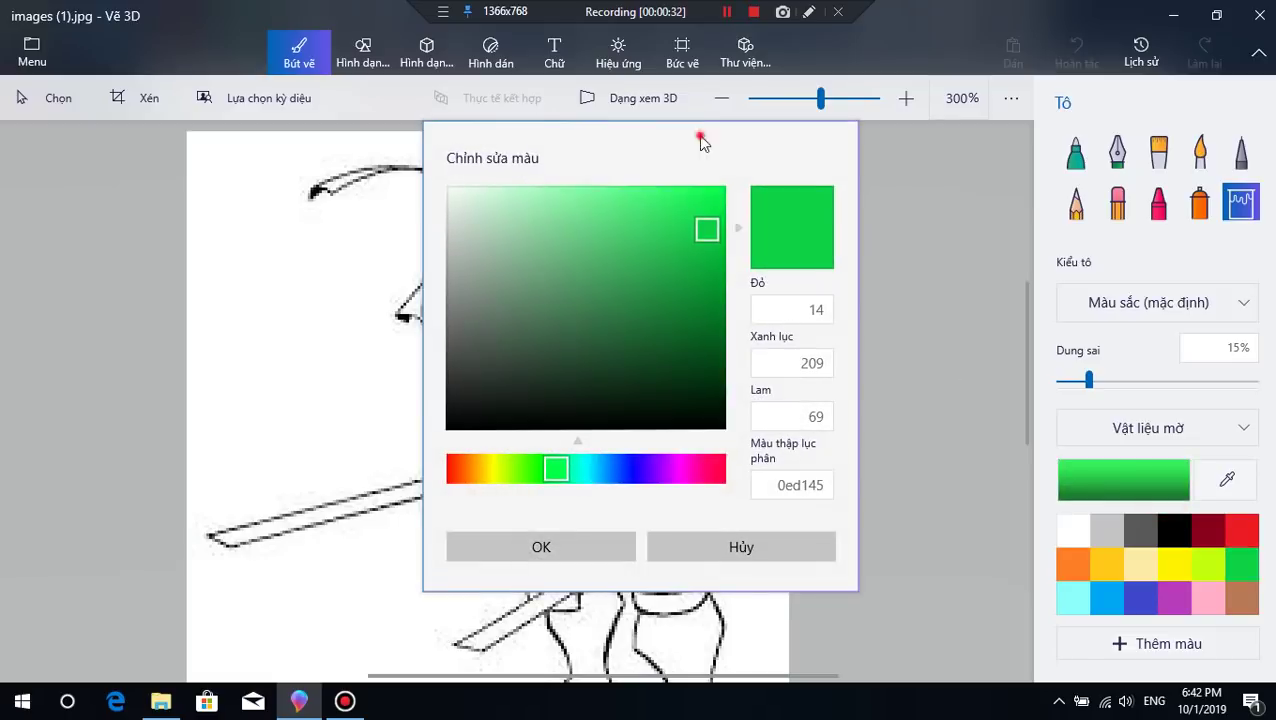
pyautogui.moveTo(703, 134)
pyautogui.mouseDown()
pyautogui.moveTo(1203, 165)
pyautogui.moveTo(1103, 166)
pyautogui.mouseUp()
pyautogui.moveTo(1102, 225)
pyautogui.mouseDown()
pyautogui.moveTo(1071, 299)
pyautogui.moveTo(1068, 287)
pyautogui.moveTo(1091, 379)
pyautogui.mouseUp()
pyautogui.click(1086, 476)
pyautogui.moveTo(1068, 319)
pyautogui.mouseDown()
pyautogui.moveTo(1081, 204)
pyautogui.moveTo(1104, 260)
pyautogui.moveTo(1119, 236)
pyautogui.moveTo(1109, 253)
pyautogui.mouseUp()
pyautogui.click(941, 555)
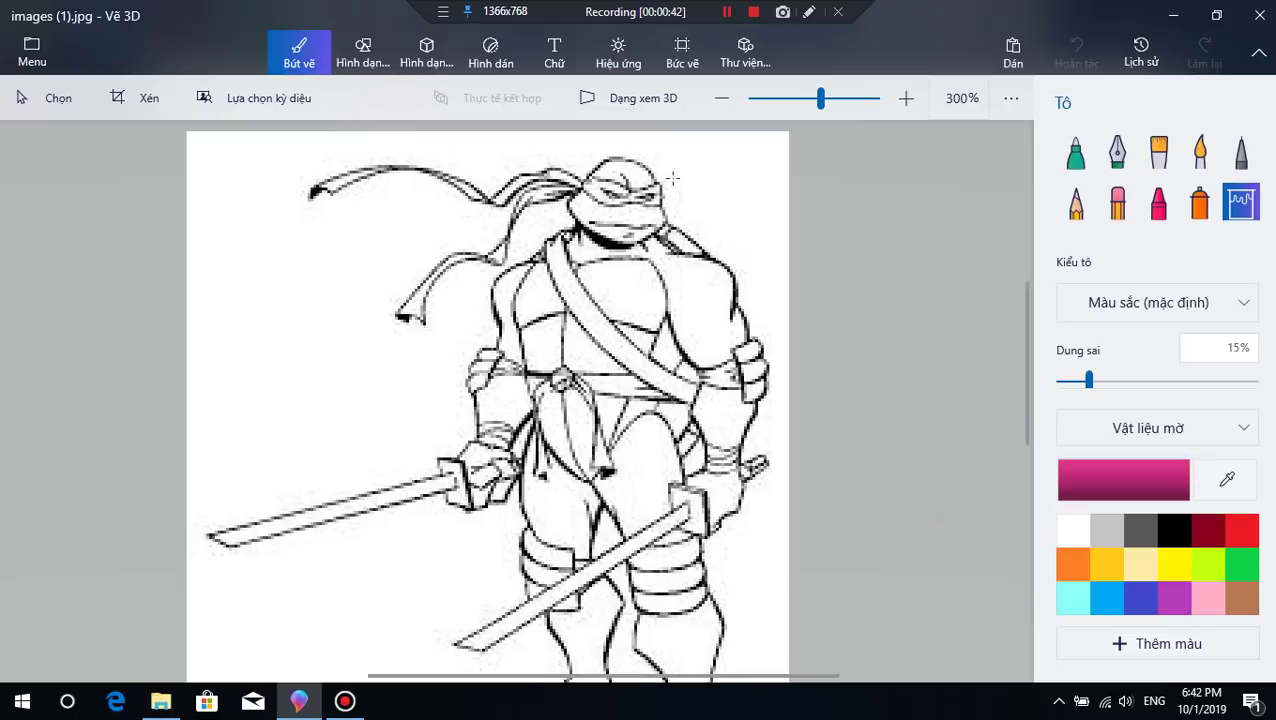
# Step: Choose the watercolour brush and set its thickness to 15 px
pyautogui.scroll(1, 609, 167)
pyautogui.click(1200, 152)
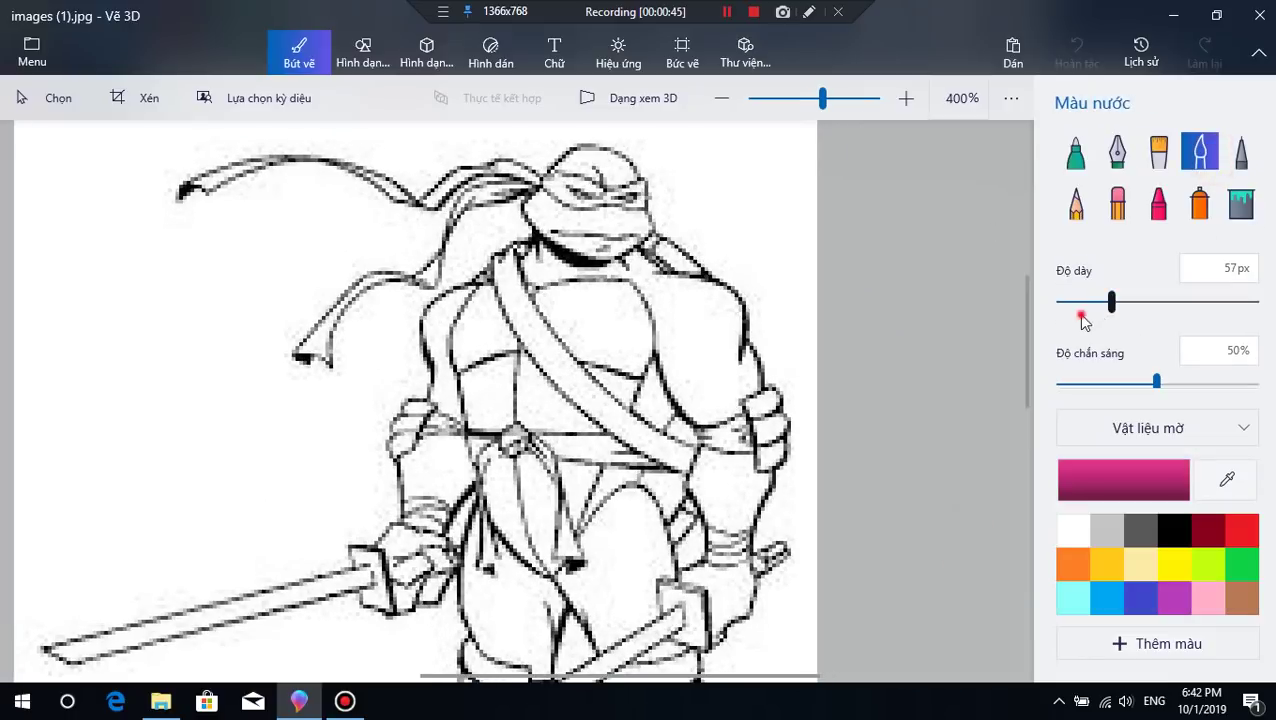
pyautogui.moveTo(1110, 301); pyautogui.dragTo(1067, 302)
pyautogui.scroll(2, 584, 158)
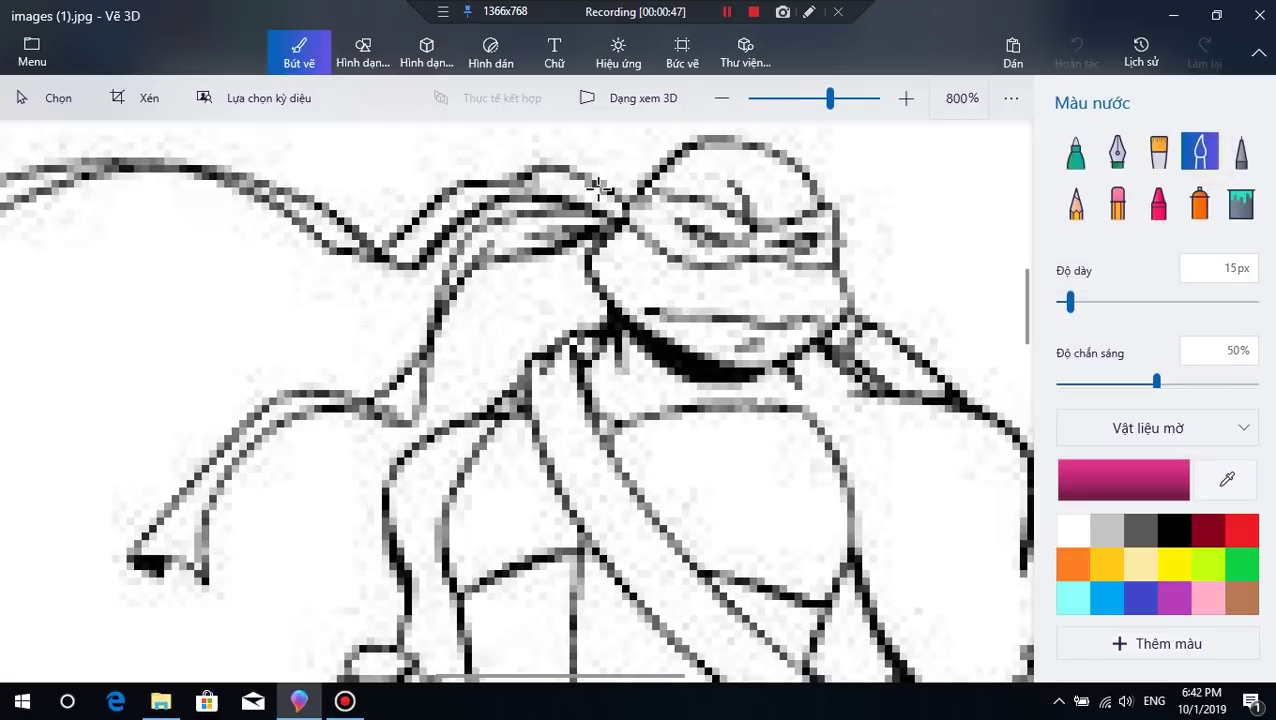
pyautogui.scroll(-2, 605, 195)
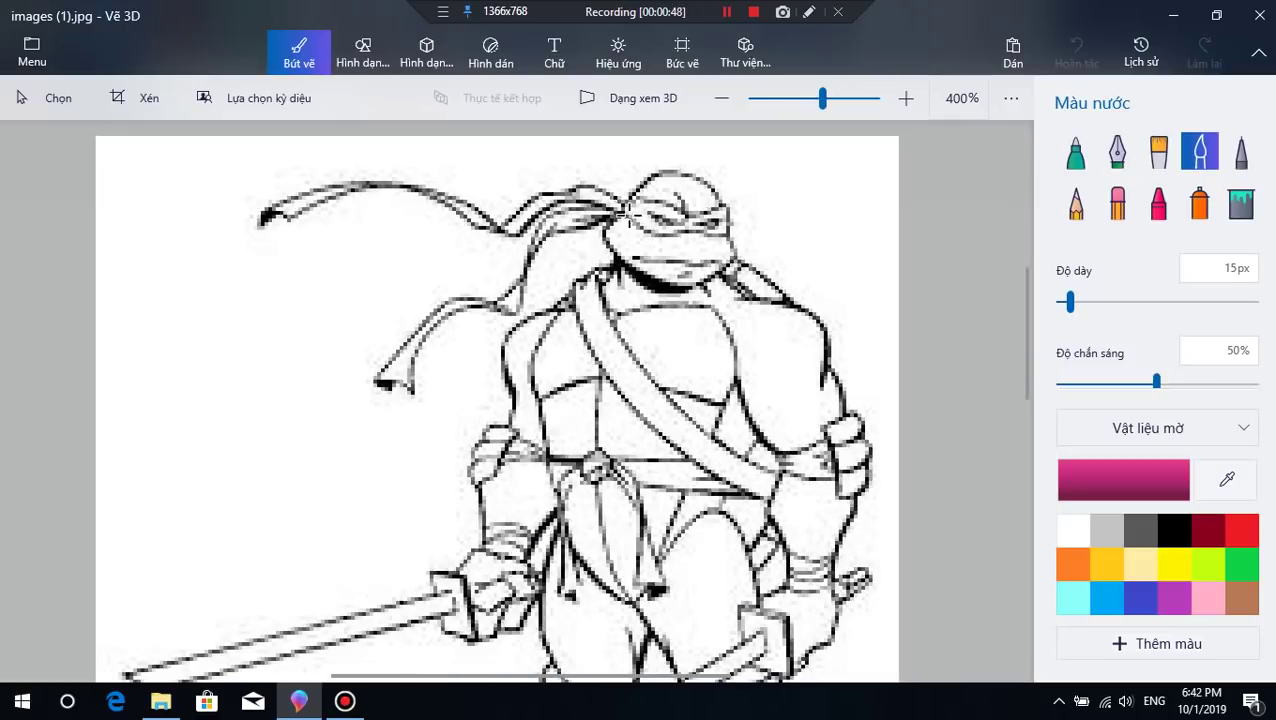
# Step: Try short strokes on the turtle's mask and reduce the brush thickness to 5 px
pyautogui.moveTo(618, 200); pyautogui.dragTo(652, 218)
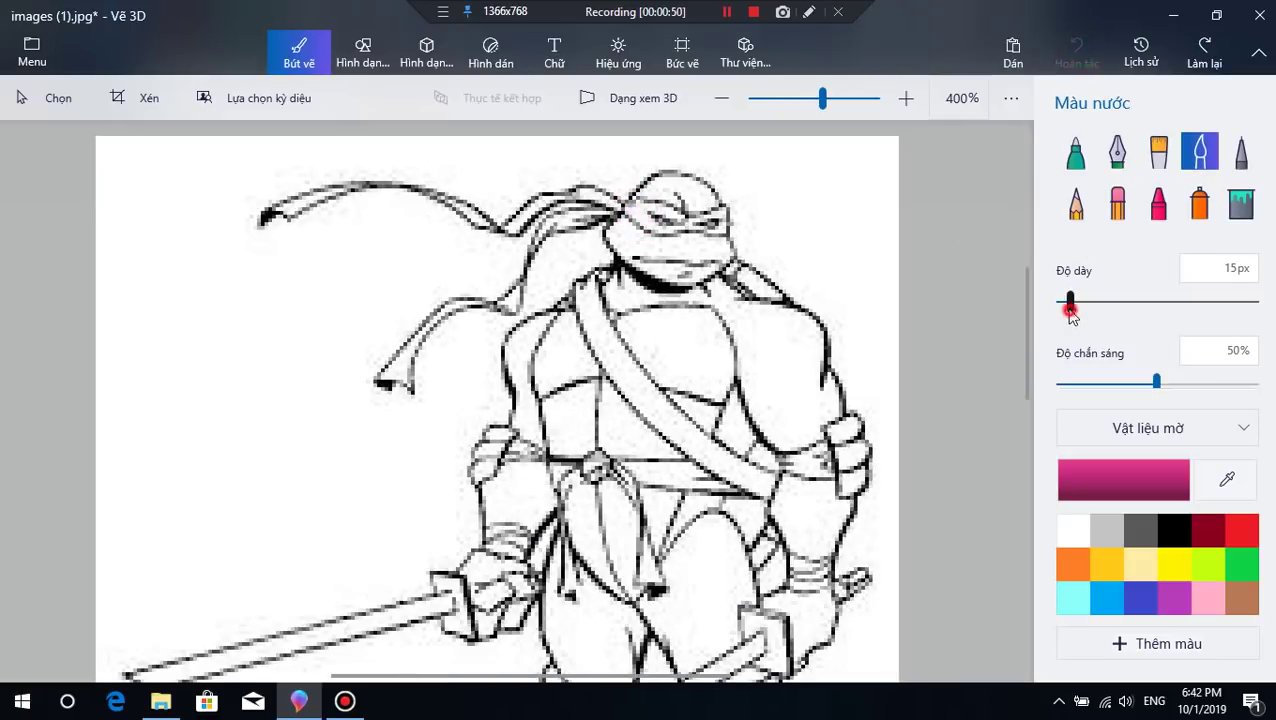
pyautogui.moveTo(1069, 302); pyautogui.dragTo(1047, 300)
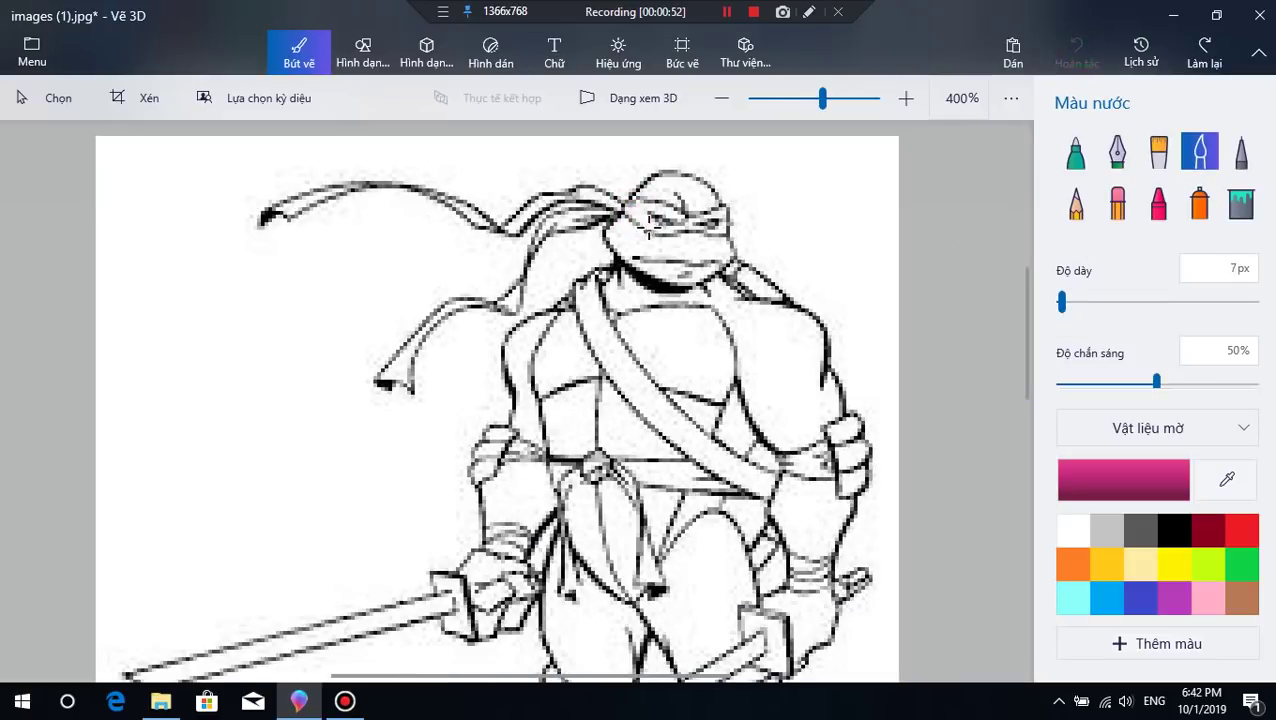
pyautogui.moveTo(646, 230); pyautogui.dragTo(625, 208)
pyautogui.moveTo(1062, 302); pyautogui.dragTo(1036, 310)
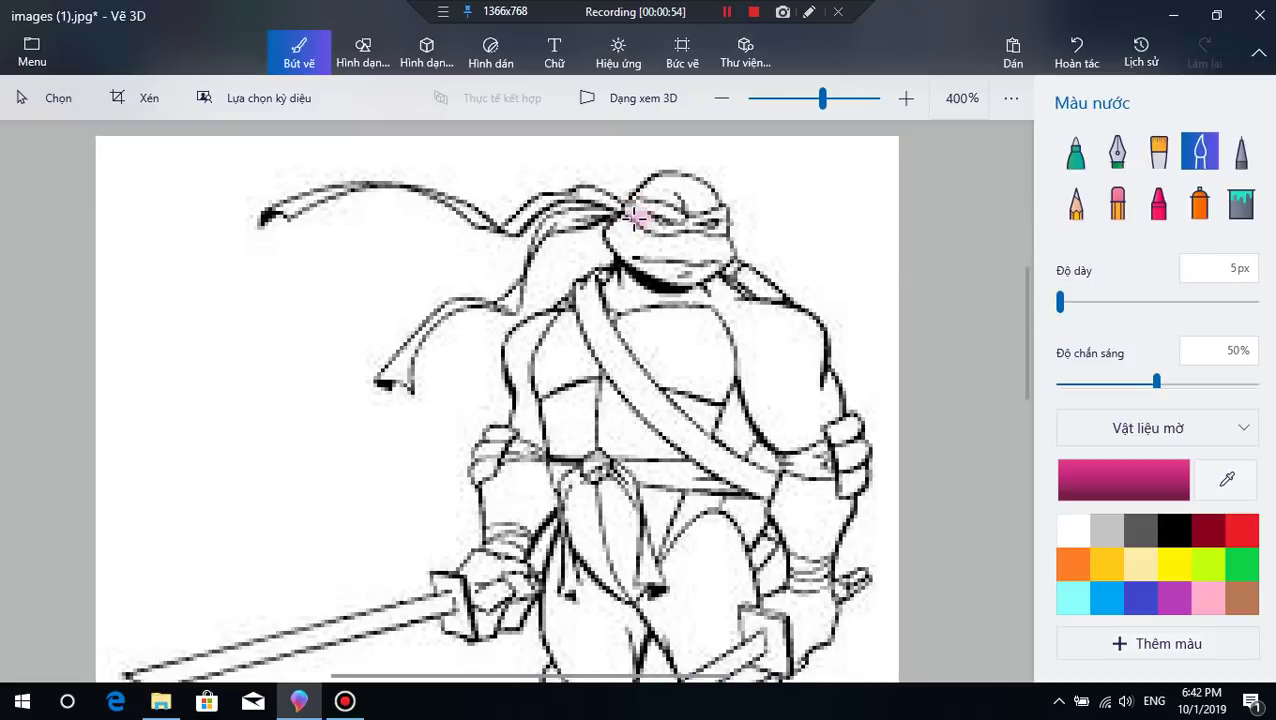
# Step: Paint the turtle's eye mask and both trailing ribbons in magenta pink
pyautogui.moveTo(640, 218)
pyautogui.mouseDown()
pyautogui.moveTo(688, 226)
pyautogui.moveTo(664, 204)
pyautogui.moveTo(672, 218)
pyautogui.moveTo(628, 204)
pyautogui.moveTo(682, 222)
pyautogui.moveTo(644, 230)
pyautogui.moveTo(722, 212)
pyautogui.moveTo(693, 218)
pyautogui.moveTo(718, 214)
pyautogui.moveTo(702, 228)
pyautogui.moveTo(686, 222)
pyautogui.moveTo(721, 218)
pyautogui.moveTo(590, 192)
pyautogui.moveTo(550, 195)
pyautogui.moveTo(510, 222)
pyautogui.moveTo(535, 195)
pyautogui.moveTo(510, 225)
pyautogui.moveTo(560, 190)
pyautogui.moveTo(594, 188)
pyautogui.moveTo(522, 218)
pyautogui.moveTo(590, 186)
pyautogui.moveTo(625, 210)
pyautogui.moveTo(528, 222)
pyautogui.moveTo(612, 205)
pyautogui.moveTo(542, 228)
pyautogui.moveTo(595, 212)
pyautogui.moveTo(545, 215)
pyautogui.moveTo(532, 248)
pyautogui.mouseUp()
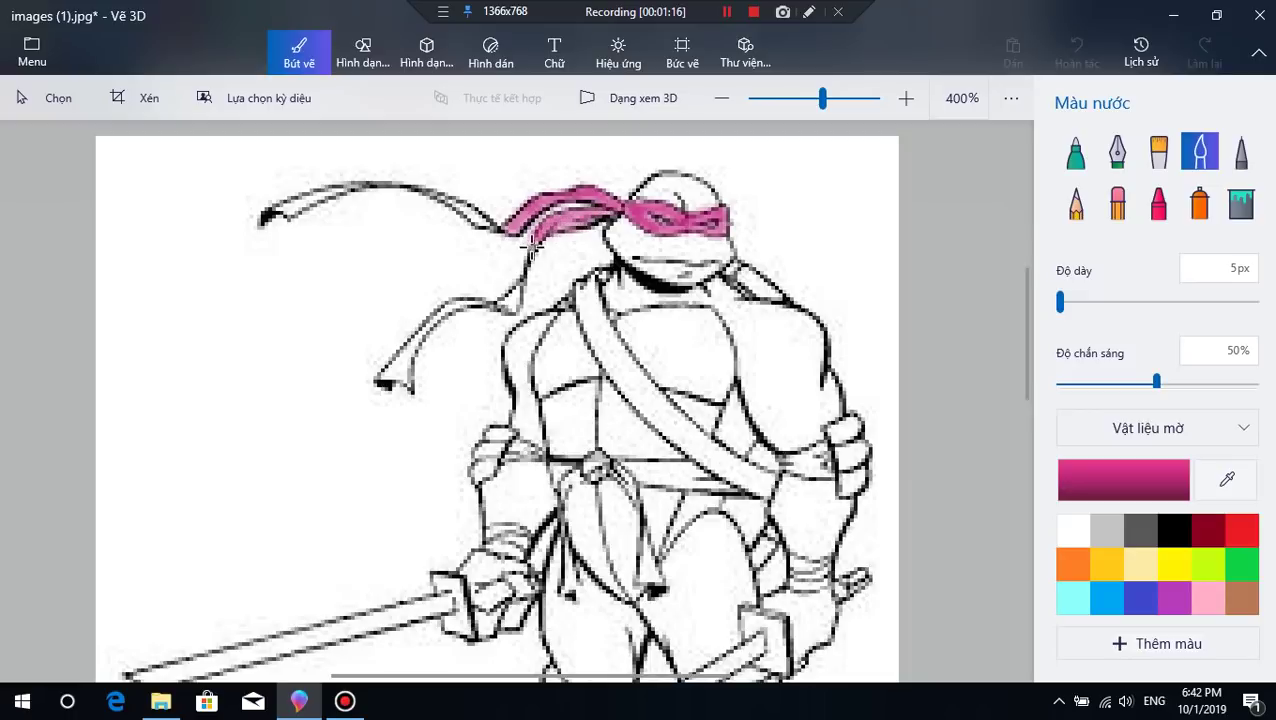
pyautogui.moveTo(296, 202)
pyautogui.mouseDown()
pyautogui.moveTo(344, 187)
pyautogui.moveTo(290, 206)
pyautogui.moveTo(351, 186)
pyautogui.moveTo(280, 208)
pyautogui.mouseUp()
pyautogui.click(335, 190)
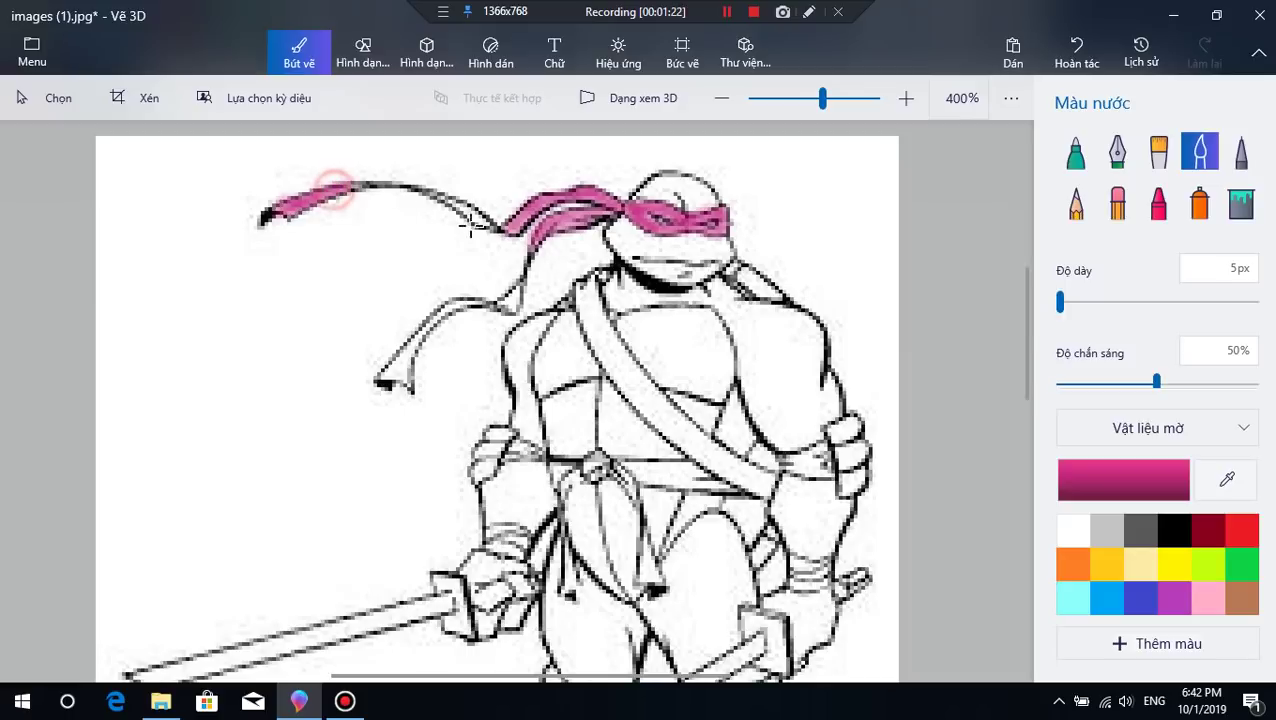
pyautogui.click(470, 225)
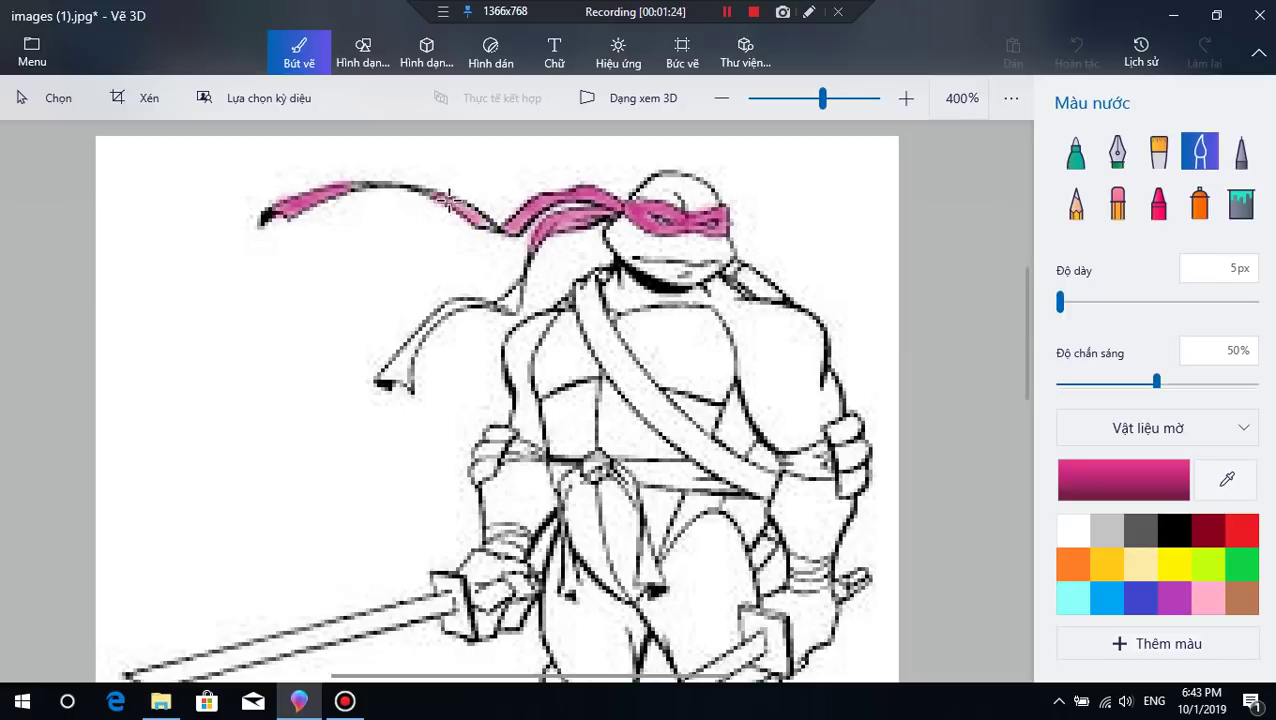
pyautogui.moveTo(450, 197)
pyautogui.mouseDown()
pyautogui.moveTo(480, 220)
pyautogui.moveTo(440, 200)
pyautogui.moveTo(490, 225)
pyautogui.mouseUp()
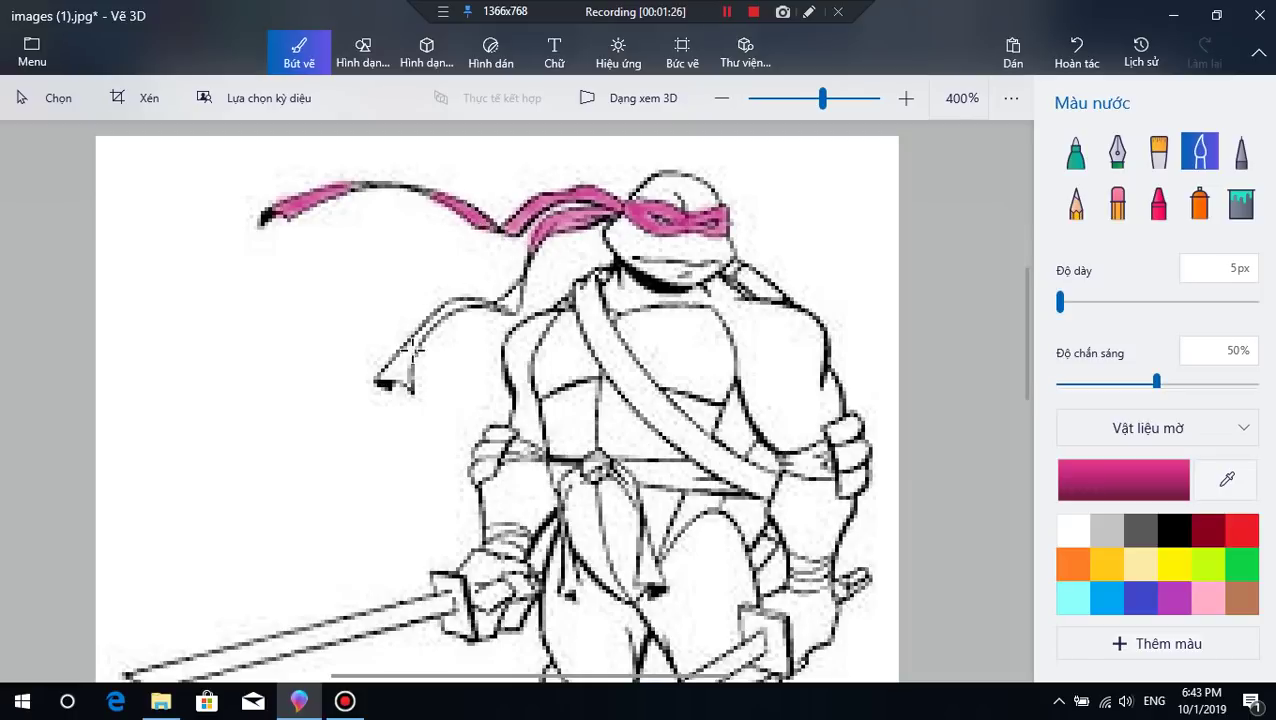
pyautogui.moveTo(412, 345)
pyautogui.mouseDown()
pyautogui.moveTo(374, 382)
pyautogui.moveTo(398, 364)
pyautogui.moveTo(409, 388)
pyautogui.moveTo(413, 364)
pyautogui.moveTo(383, 379)
pyautogui.moveTo(397, 382)
pyautogui.moveTo(451, 302)
pyautogui.moveTo(479, 304)
pyautogui.moveTo(451, 297)
pyautogui.moveTo(424, 327)
pyautogui.moveTo(402, 367)
pyautogui.moveTo(444, 312)
pyautogui.moveTo(481, 305)
pyautogui.moveTo(454, 304)
pyautogui.moveTo(398, 378)
pyautogui.mouseUp()
pyautogui.moveTo(508, 296)
pyautogui.mouseDown()
pyautogui.moveTo(518, 286)
pyautogui.moveTo(496, 298)
pyautogui.mouseUp()
# Step: Examine the coloured mask and ribbons in the 3D view and return to the flat canvas
pyautogui.scroll(-1, 494, 296)
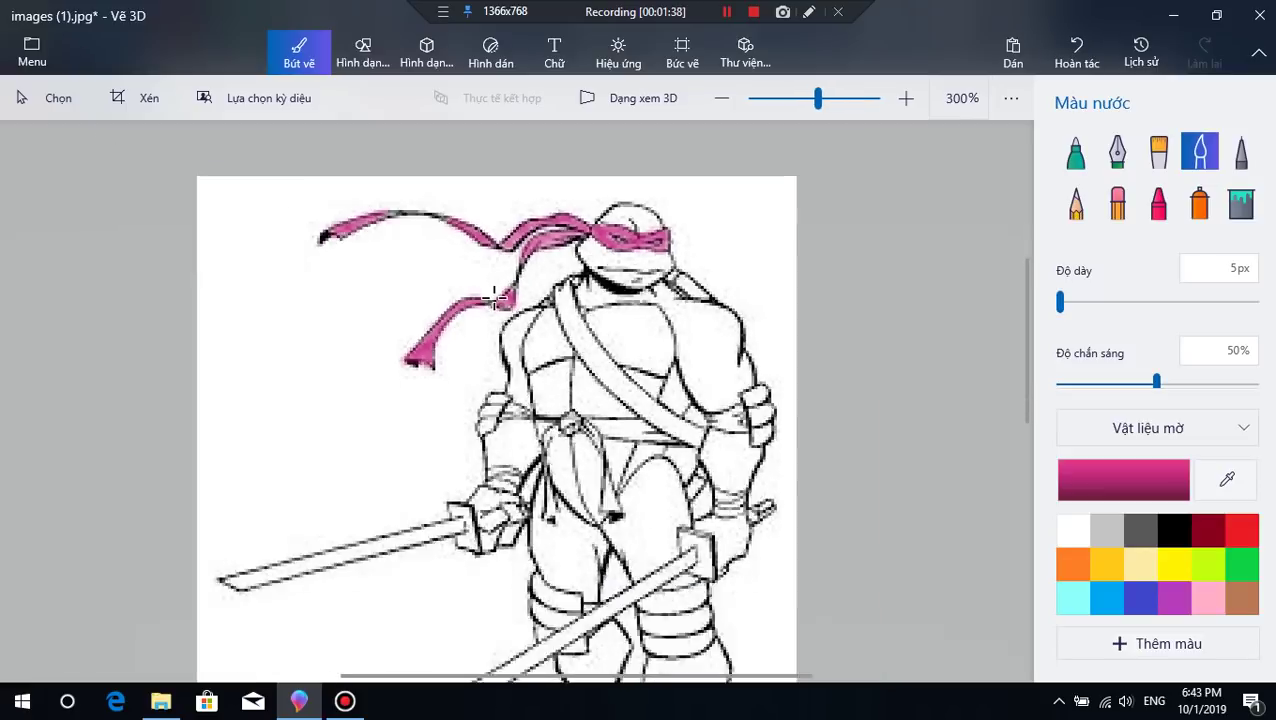
pyautogui.scroll(-1, 494, 296)
pyautogui.click(650, 116)
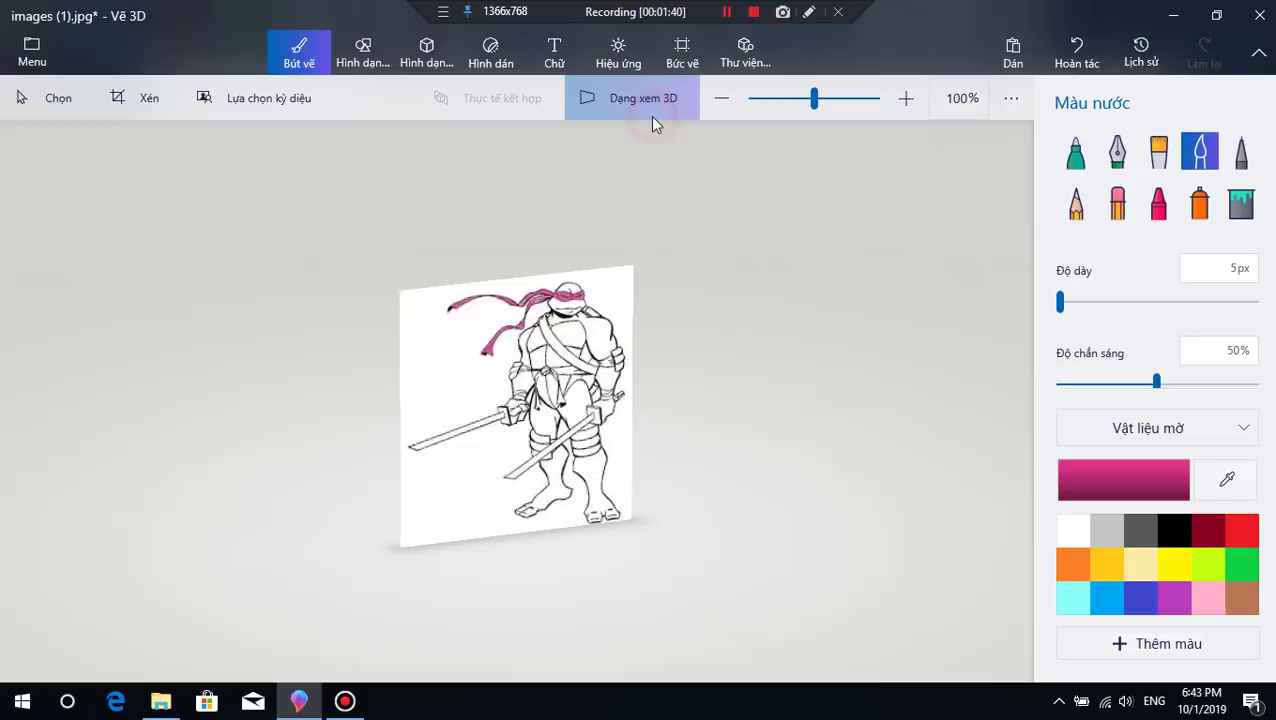
pyautogui.scroll(1, 636, 418)
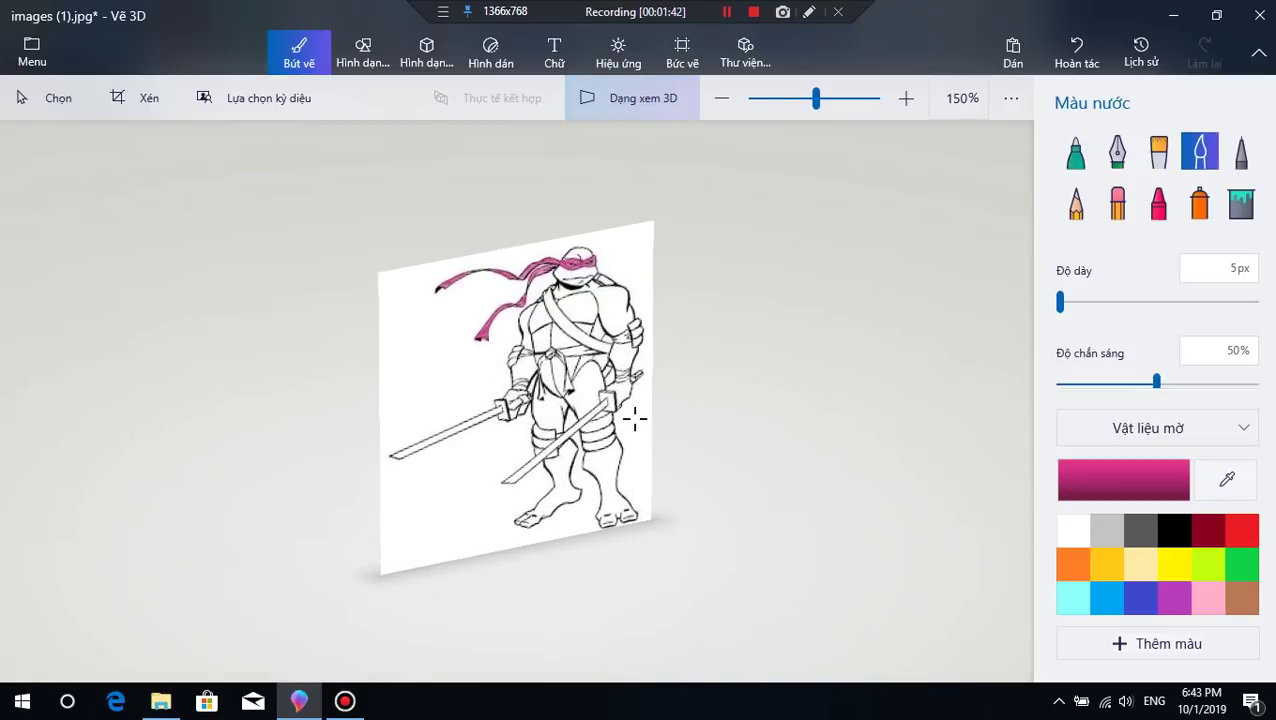
pyautogui.click(636, 103)
pyautogui.click(637, 102)
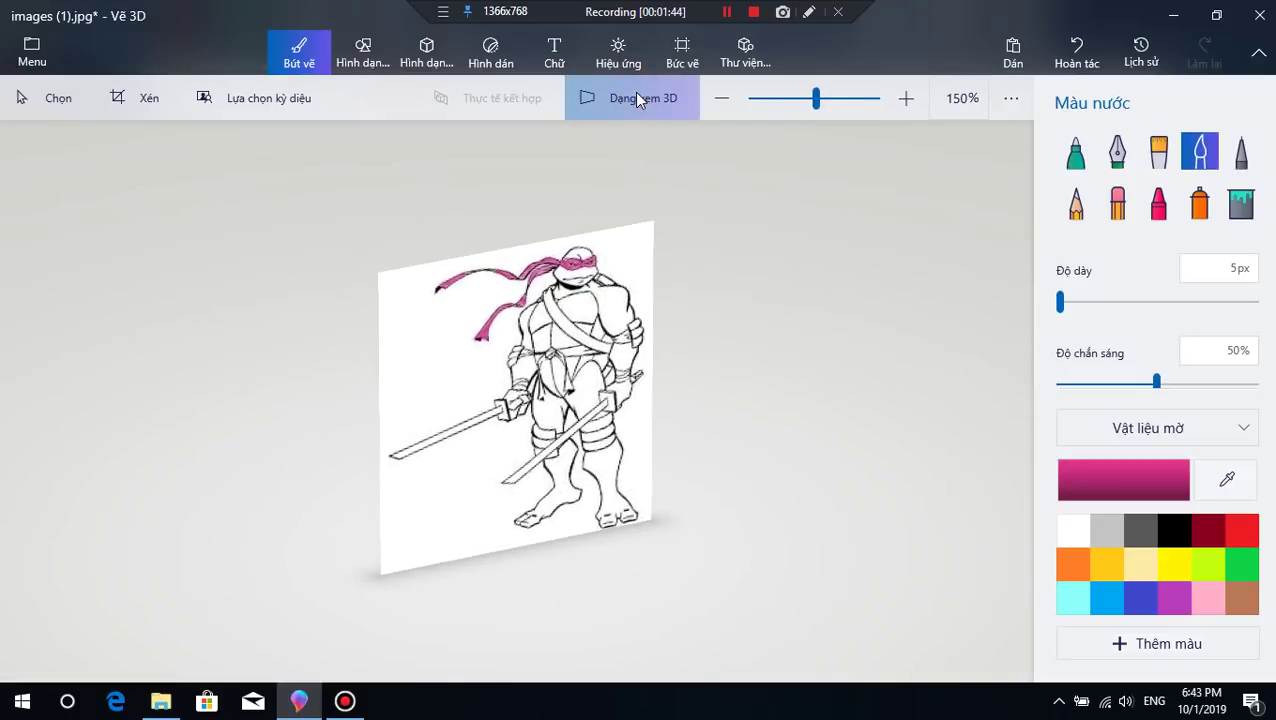
pyautogui.click(637, 100)
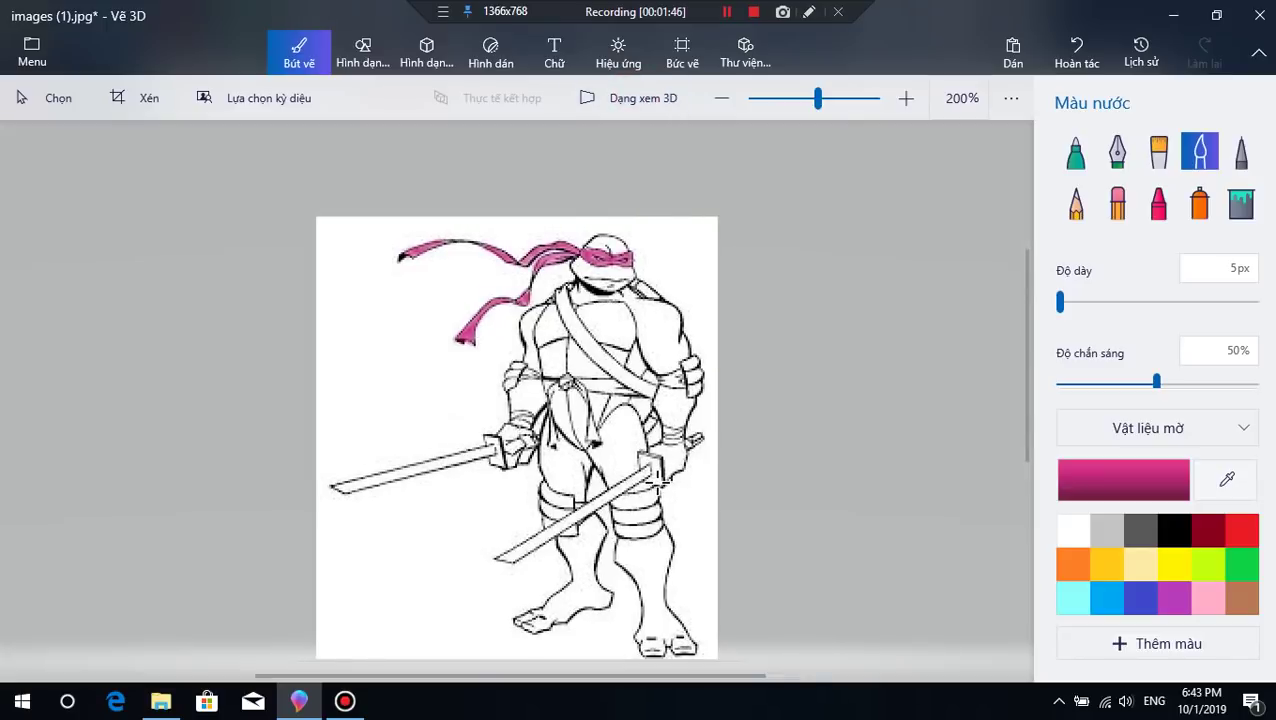
# Step: Choose the red palette colour and brush a short stroke on the mask near the eye
pyautogui.scroll(4, 658, 425)
pyautogui.scroll(-2, 846, 260)
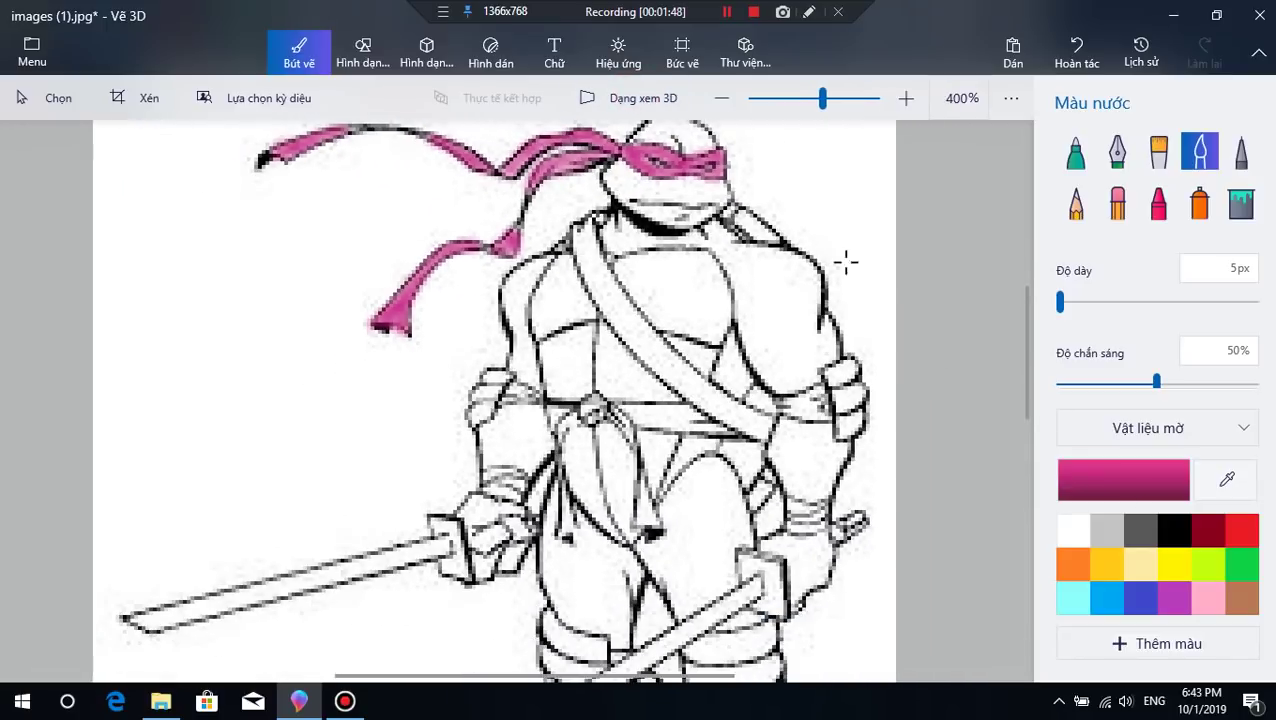
pyautogui.click(1242, 530)
pyautogui.moveTo(658, 165)
pyautogui.mouseDown()
pyautogui.moveTo(725, 165)
pyautogui.moveTo(645, 162)
pyautogui.mouseUp()
# Step: Paint the pads on both of the turtle's elbows red
pyautogui.scroll(-1, 840, 230)
pyautogui.scroll(-2, 840, 230)
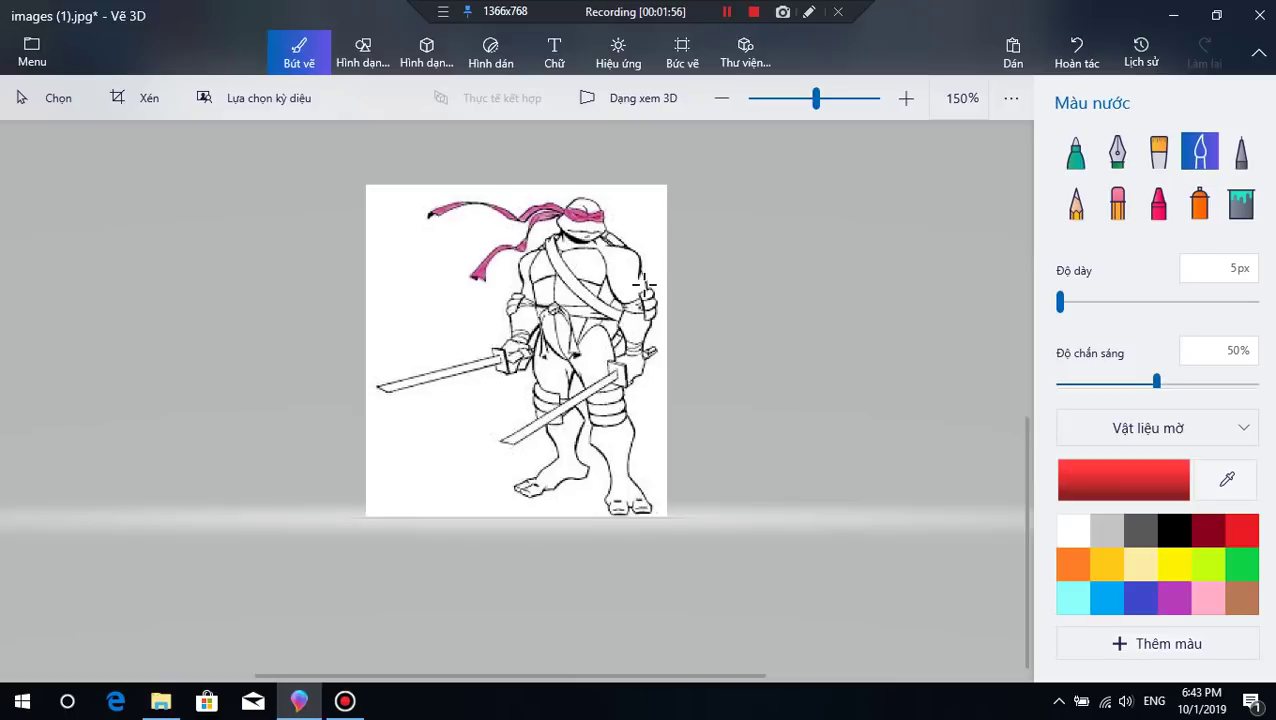
pyautogui.scroll(1, 711, 330)
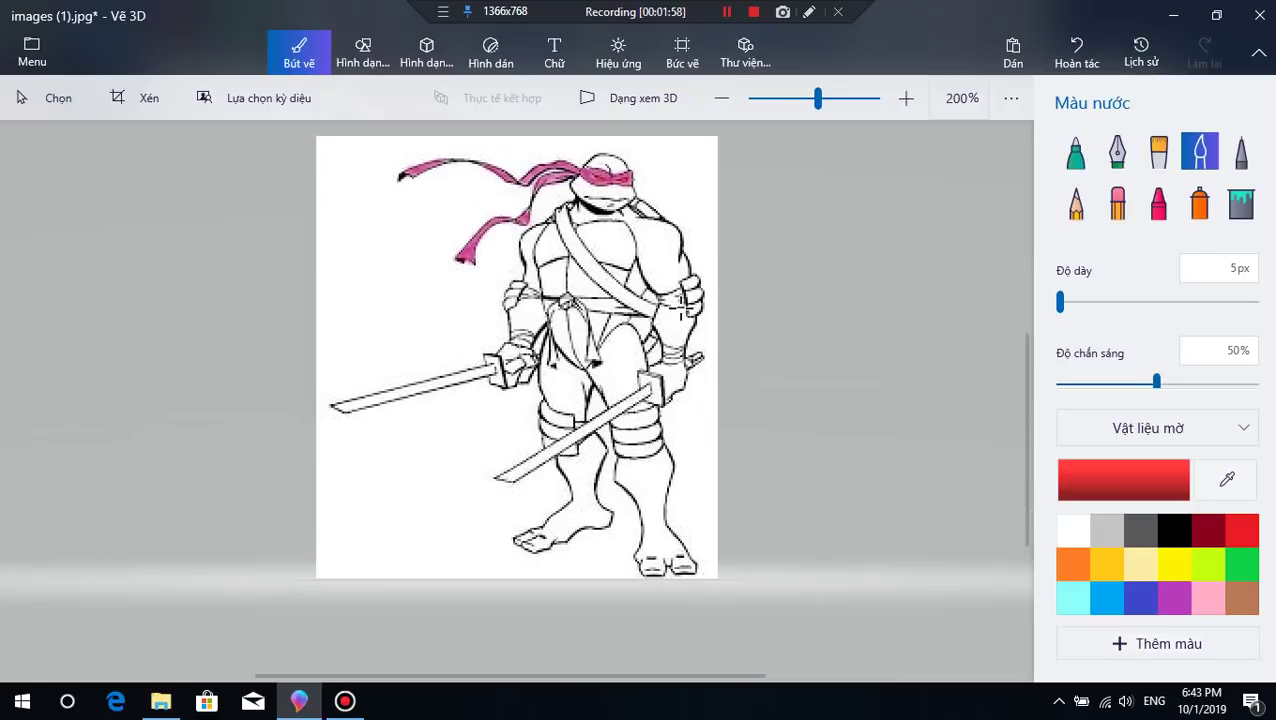
pyautogui.moveTo(688, 280); pyautogui.dragTo(691, 283)
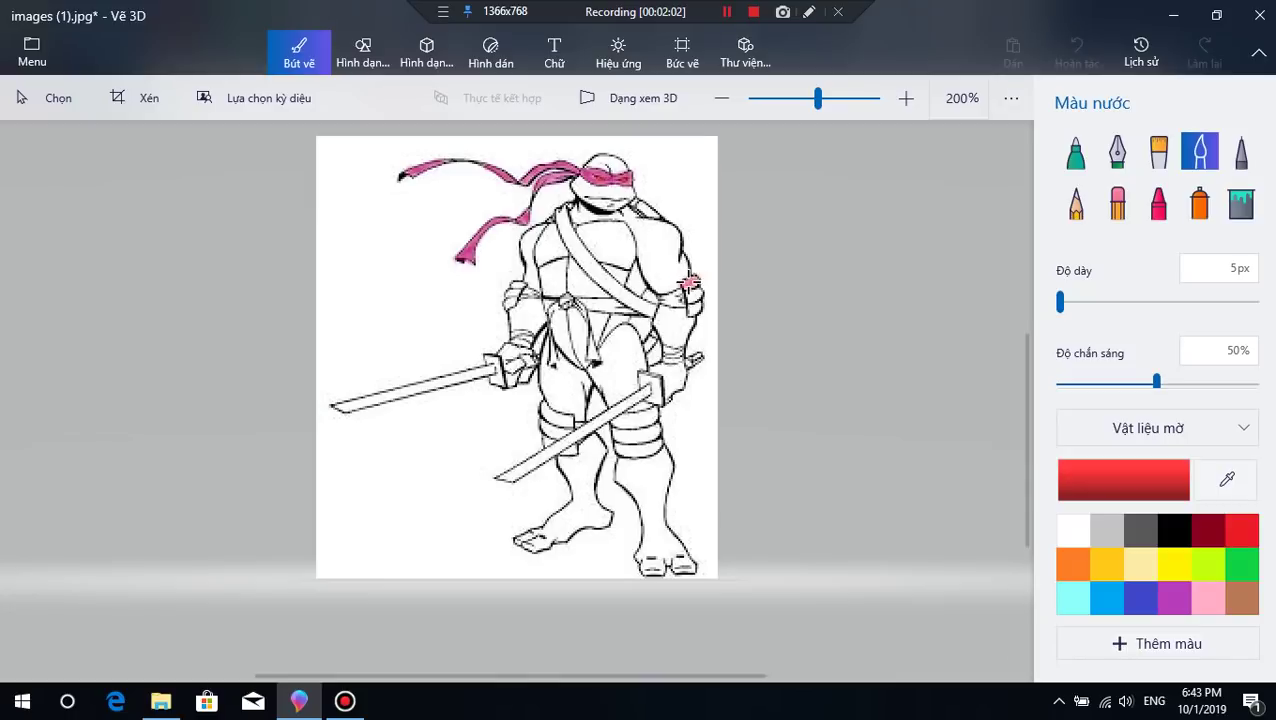
pyautogui.moveTo(690, 283); pyautogui.dragTo(692, 298)
pyautogui.moveTo(690, 290); pyautogui.dragTo(693, 300)
pyautogui.moveTo(519, 292)
pyautogui.mouseDown()
pyautogui.moveTo(499, 302)
pyautogui.moveTo(522, 286)
pyautogui.mouseUp()
# Step: Paint all bands of the knee pad on the right side of the drawing red
pyautogui.moveTo(641, 418); pyautogui.dragTo(640, 421)
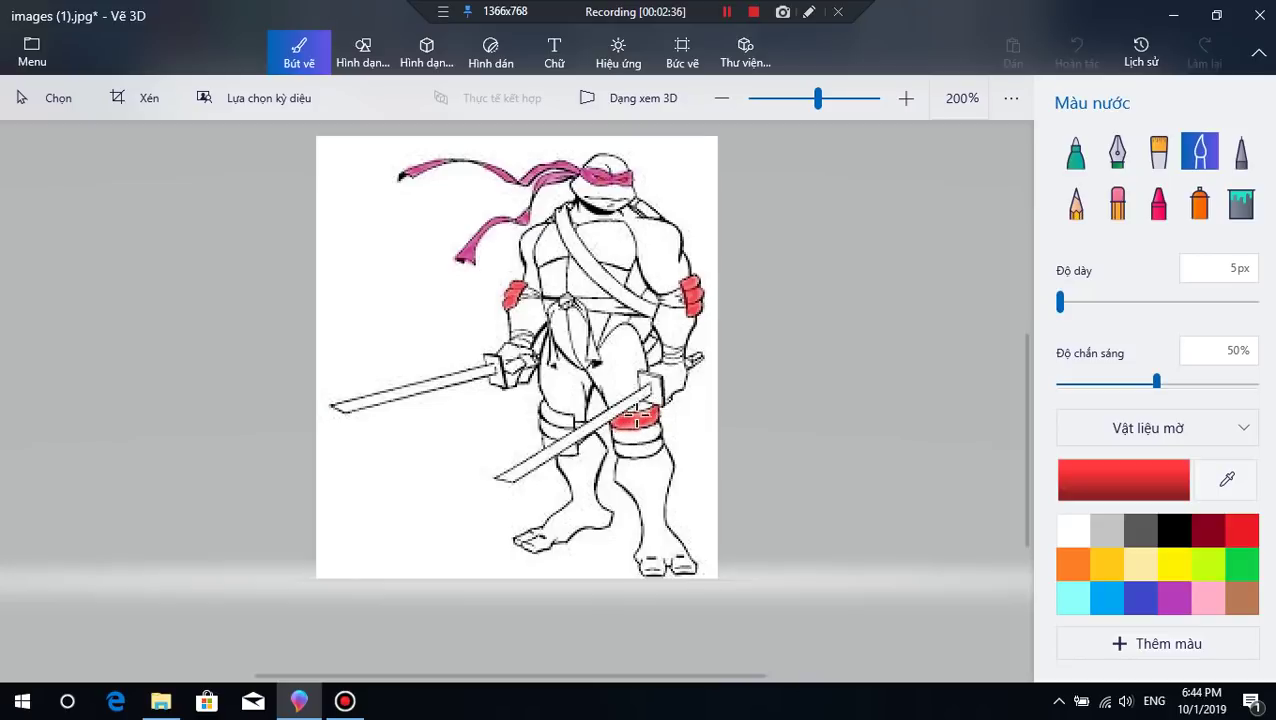
pyautogui.moveTo(640, 421)
pyautogui.mouseDown()
pyautogui.moveTo(648, 412)
pyautogui.moveTo(635, 430)
pyautogui.mouseUp()
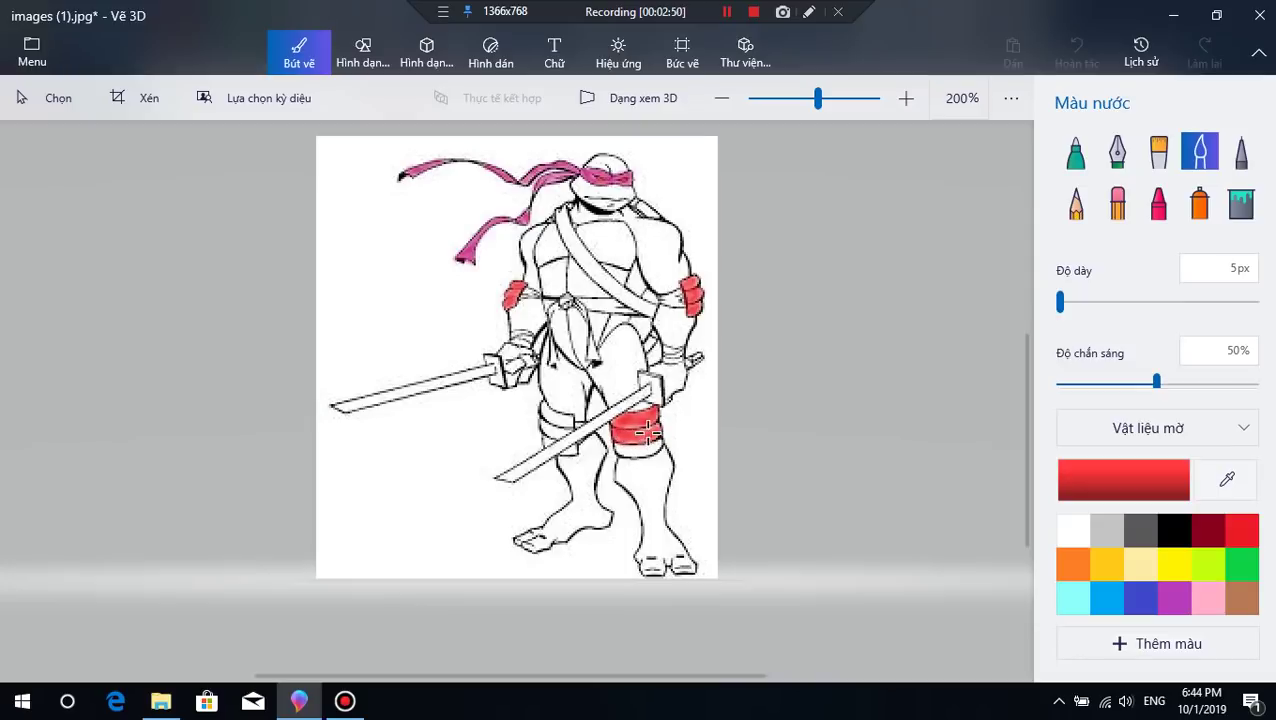
pyautogui.moveTo(631, 432); pyautogui.dragTo(633, 451)
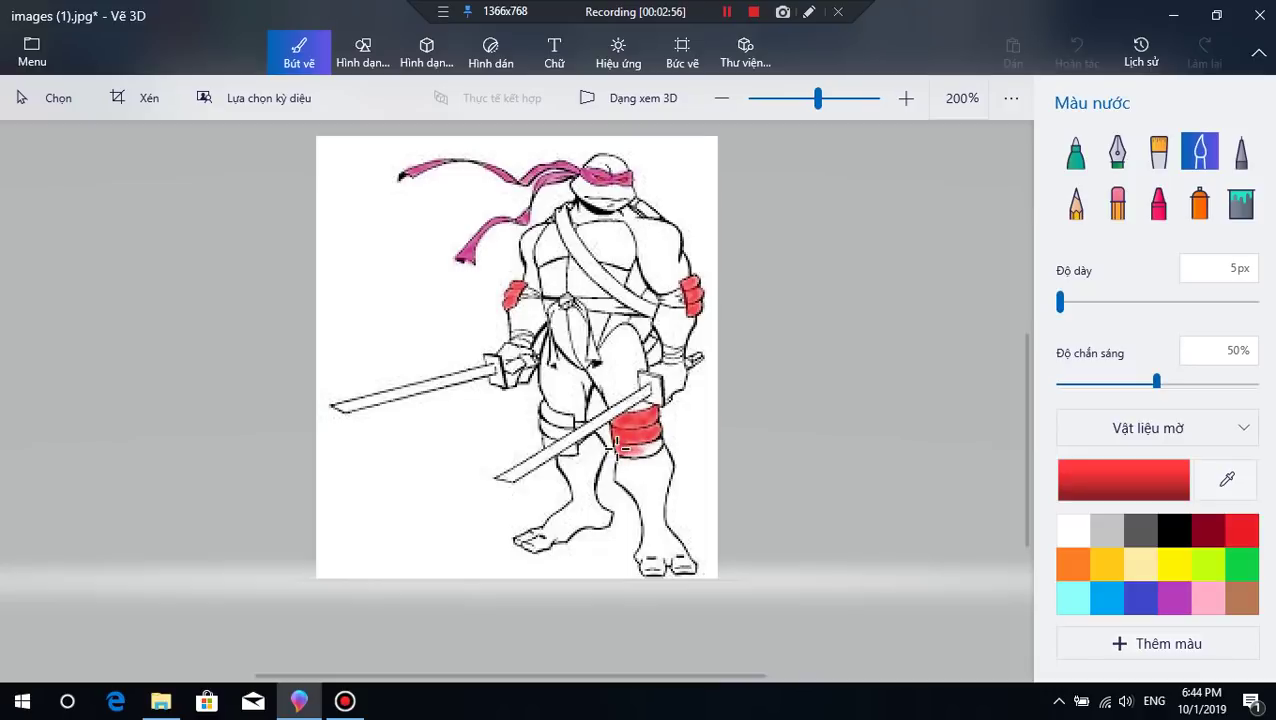
pyautogui.moveTo(653, 443)
pyautogui.mouseDown()
pyautogui.moveTo(632, 455)
pyautogui.moveTo(655, 448)
pyautogui.moveTo(610, 444)
pyautogui.mouseUp()
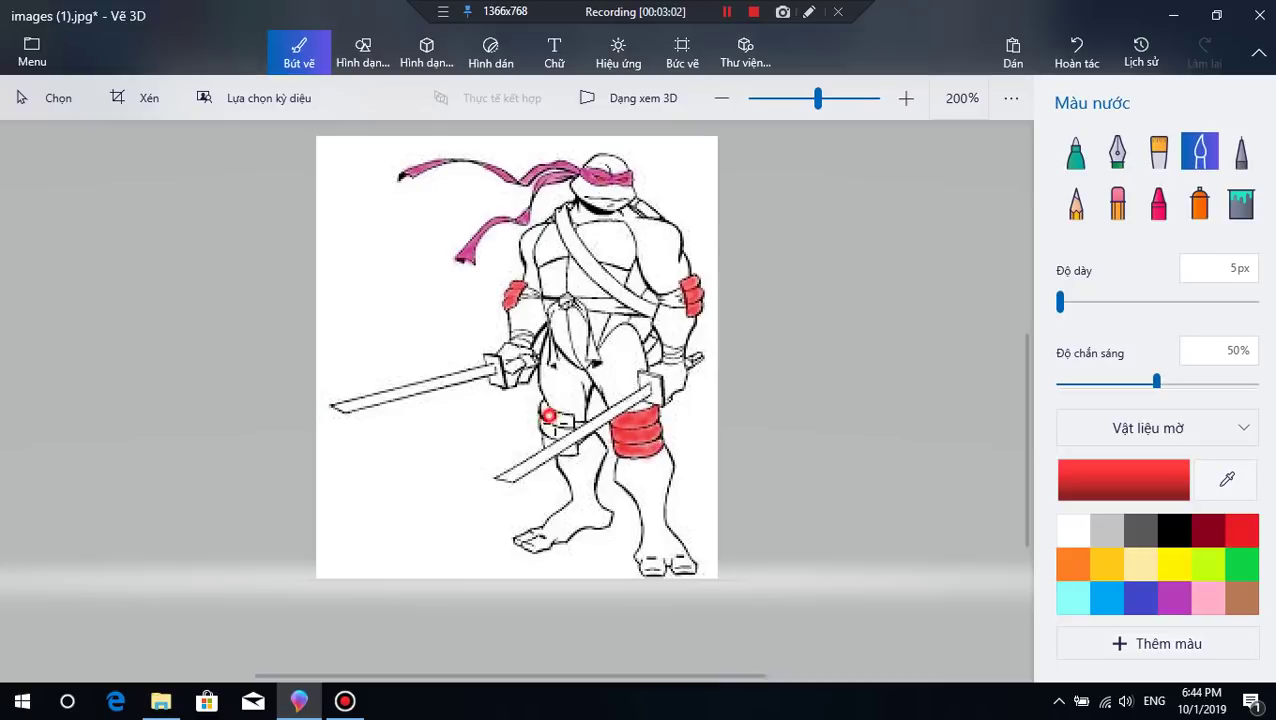
# Step: Paint the other knee pad, behind the sword blade, red
pyautogui.moveTo(549, 415); pyautogui.dragTo(558, 421)
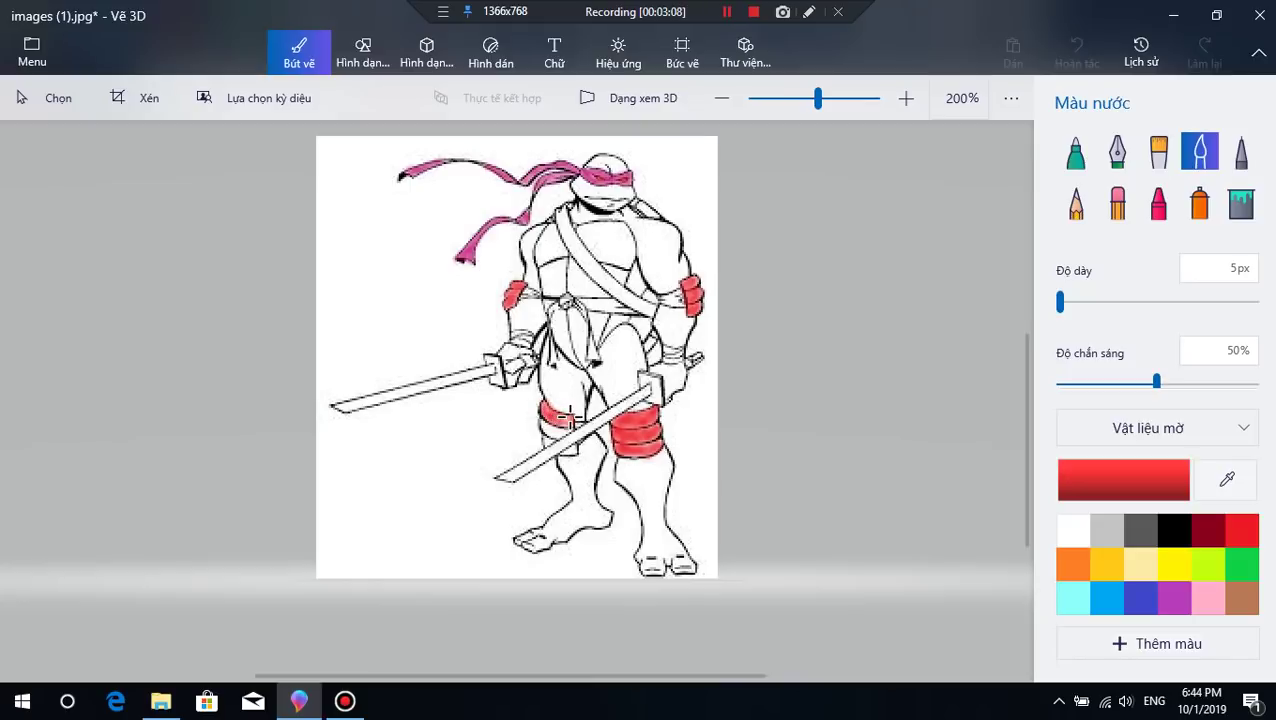
pyautogui.moveTo(533, 425); pyautogui.dragTo(543, 428)
pyautogui.moveTo(545, 425)
pyautogui.mouseDown()
pyautogui.moveTo(541, 447)
pyautogui.moveTo(567, 451)
pyautogui.mouseUp()
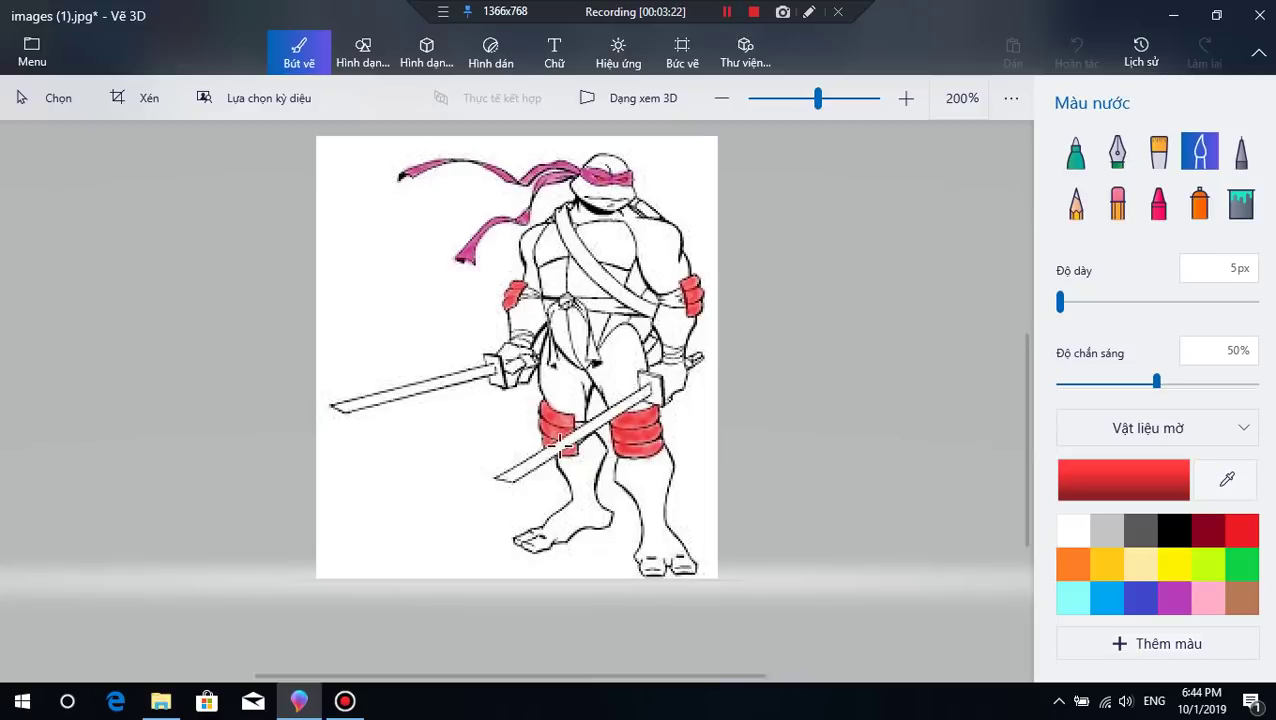
pyautogui.moveTo(561, 445); pyautogui.dragTo(558, 447)
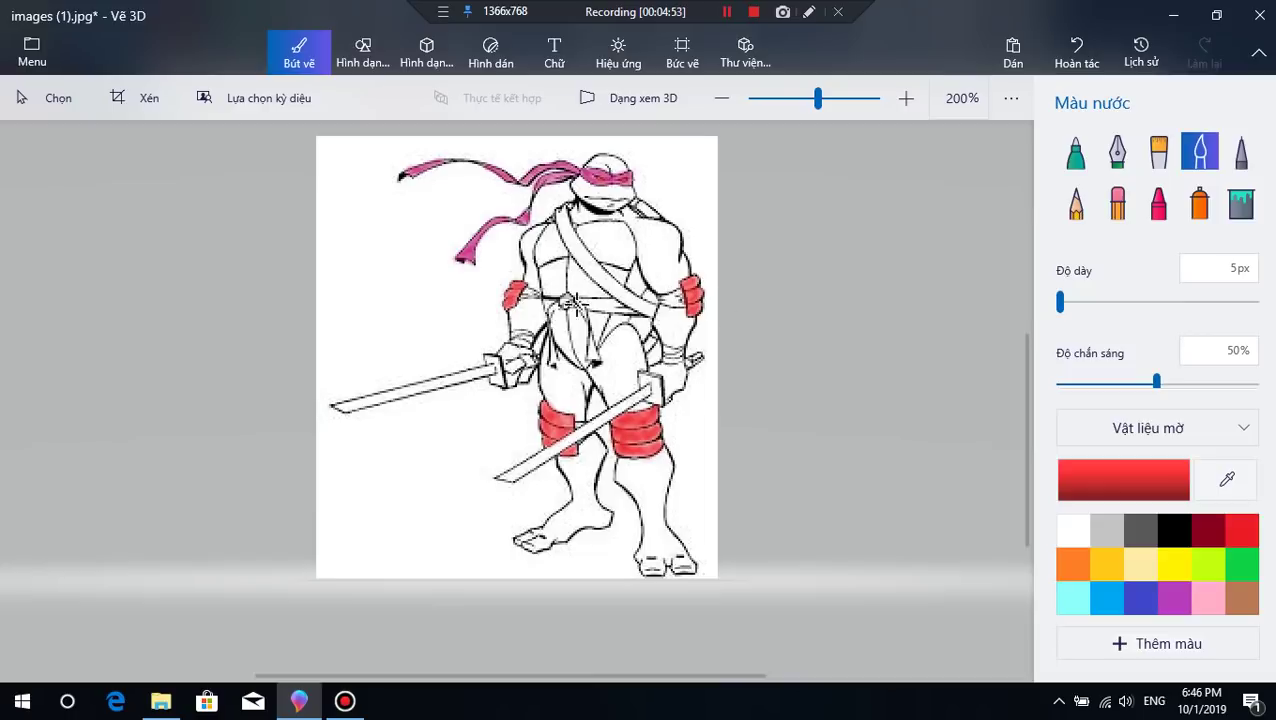
# Step: Change the current paint colour to the custom dark red ac0e14
pyautogui.click(1130, 466)
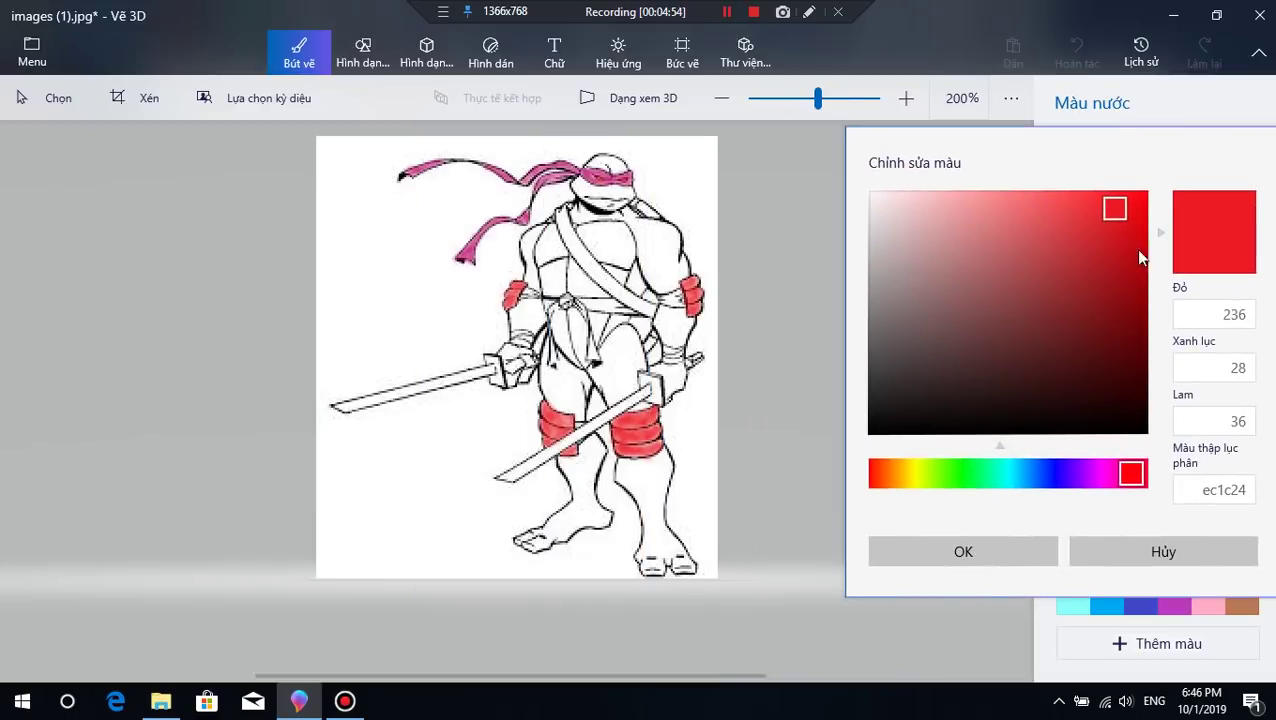
pyautogui.moveTo(1132, 256); pyautogui.dragTo(1126, 271)
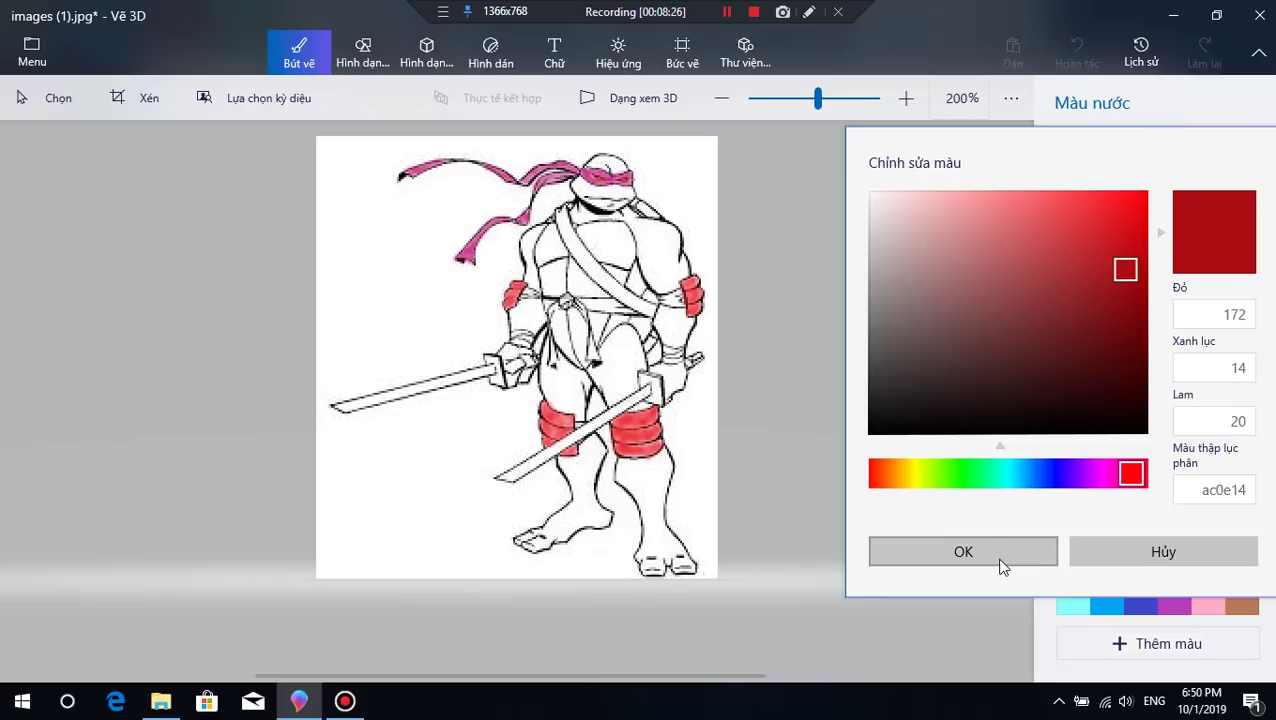
pyautogui.click(1031, 555)
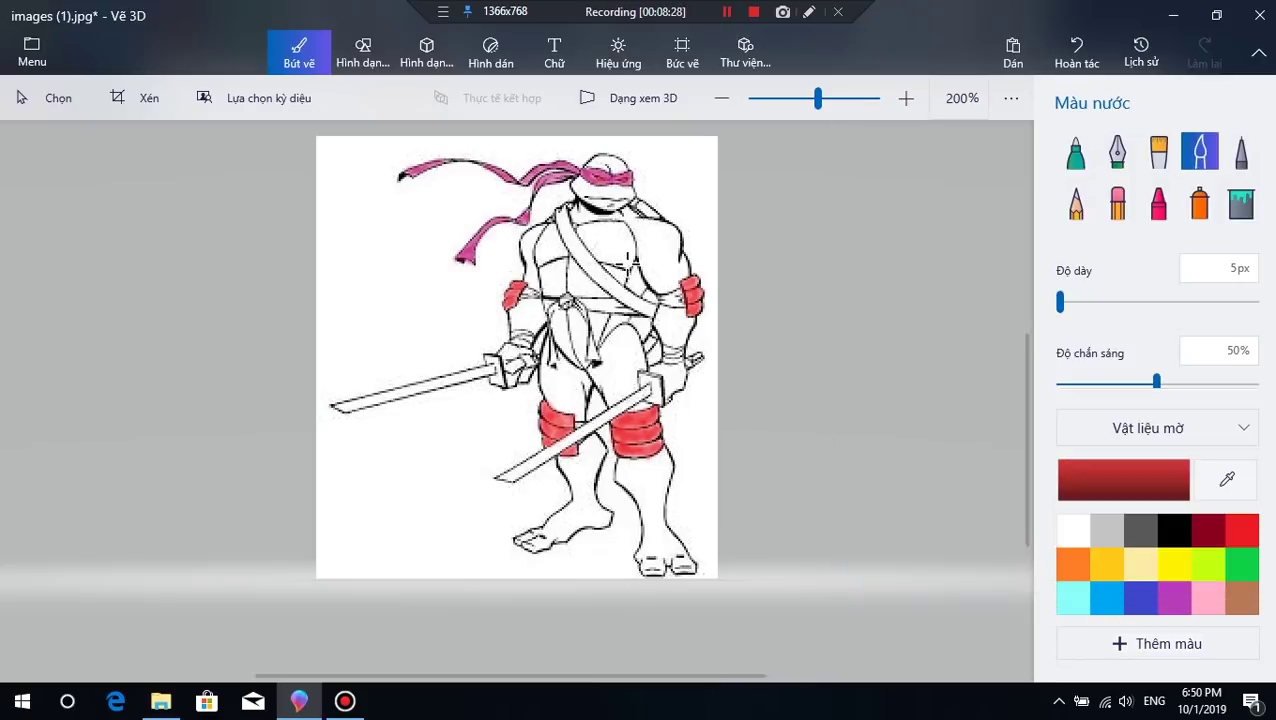
# Step: Paint the arm bands beside both of the turtle's elbow pads dark red
pyautogui.scroll(2, 628, 258)
pyautogui.moveTo(1034, 359); pyautogui.dragTo(1031, 338)
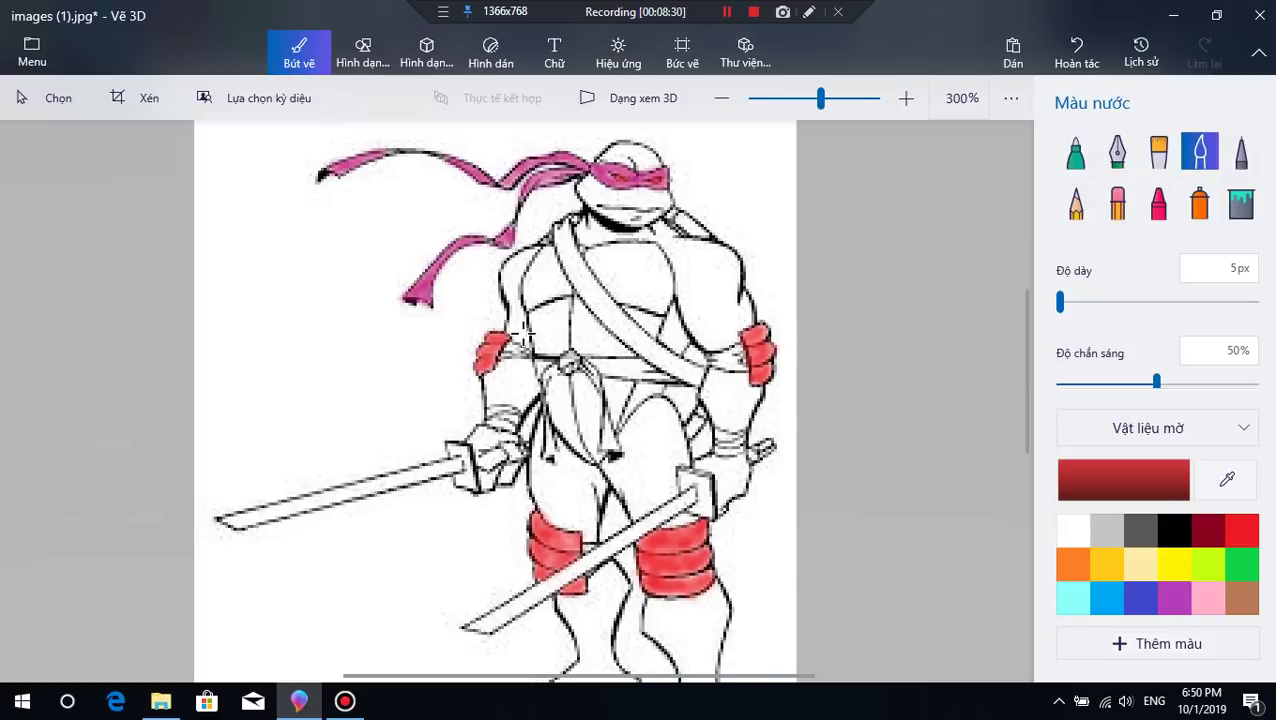
pyautogui.moveTo(724, 346)
pyautogui.mouseDown()
pyautogui.moveTo(735, 352)
pyautogui.moveTo(708, 356)
pyautogui.moveTo(744, 350)
pyautogui.moveTo(710, 362)
pyautogui.moveTo(745, 352)
pyautogui.moveTo(725, 362)
pyautogui.mouseUp()
pyautogui.moveTo(515, 345)
pyautogui.mouseDown()
pyautogui.moveTo(500, 352)
pyautogui.moveTo(515, 348)
pyautogui.mouseUp()
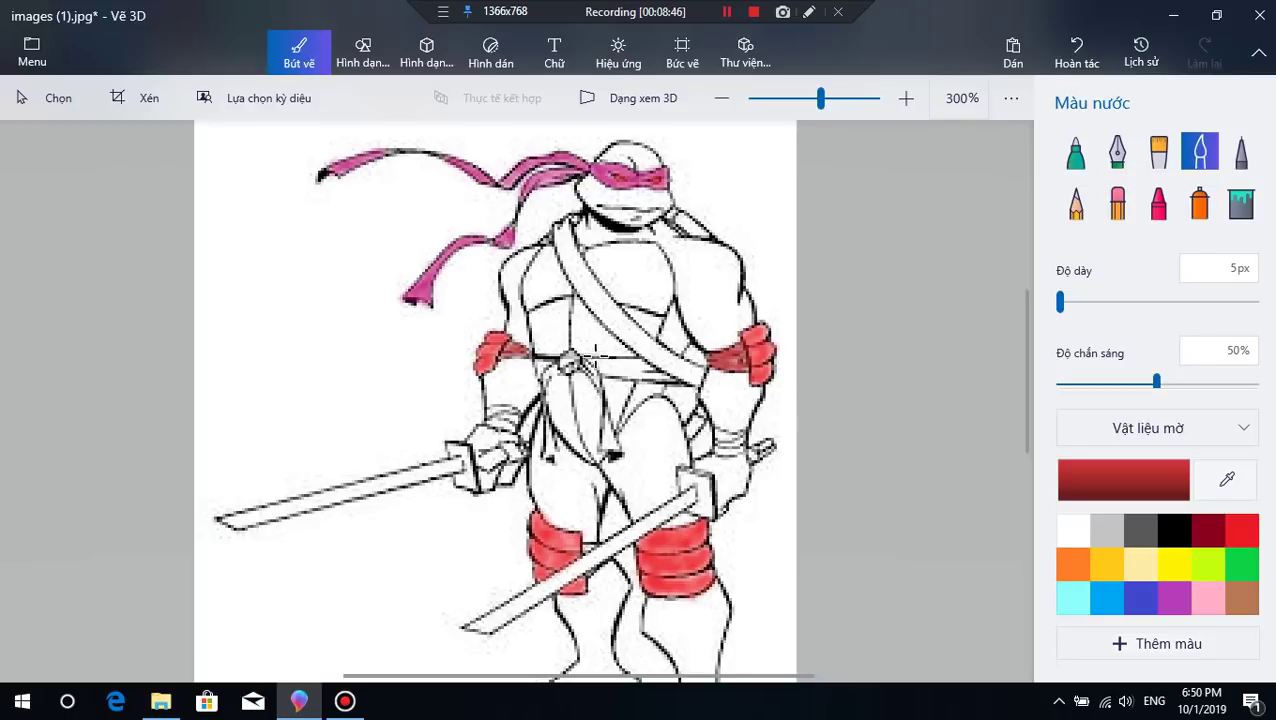
# Step: Paint the belt knot with its hanging ends and the diagonal chest strap dark red
pyautogui.moveTo(610, 455)
pyautogui.mouseDown()
pyautogui.moveTo(600, 412)
pyautogui.moveTo(615, 452)
pyautogui.moveTo(606, 428)
pyautogui.mouseUp()
pyautogui.moveTo(575, 358)
pyautogui.mouseDown()
pyautogui.moveTo(595, 378)
pyautogui.moveTo(556, 352)
pyautogui.moveTo(603, 400)
pyautogui.moveTo(540, 372)
pyautogui.moveTo(566, 362)
pyautogui.moveTo(540, 398)
pyautogui.moveTo(550, 468)
pyautogui.moveTo(543, 392)
pyautogui.moveTo(578, 356)
pyautogui.moveTo(558, 352)
pyautogui.moveTo(594, 380)
pyautogui.moveTo(586, 368)
pyautogui.mouseUp()
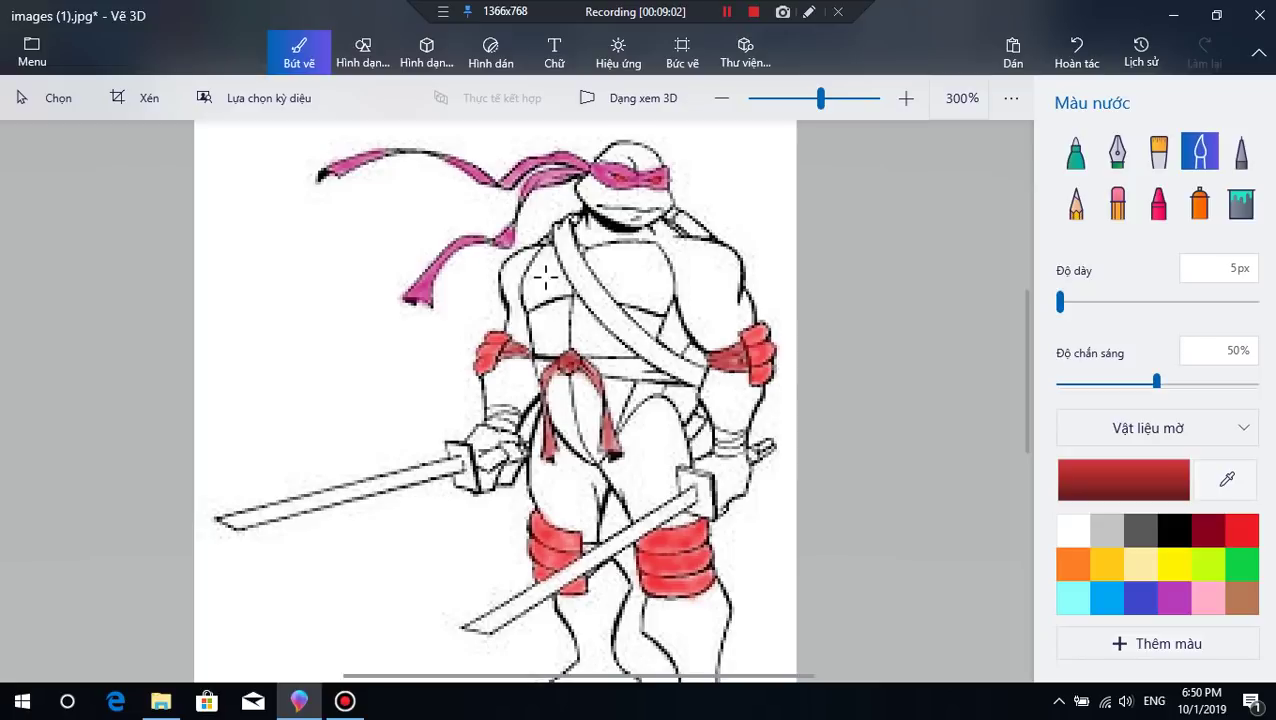
pyautogui.moveTo(558, 224)
pyautogui.mouseDown()
pyautogui.moveTo(570, 256)
pyautogui.moveTo(550, 228)
pyautogui.moveTo(565, 250)
pyautogui.moveTo(572, 218)
pyautogui.moveTo(573, 263)
pyautogui.moveTo(566, 246)
pyautogui.moveTo(584, 270)
pyautogui.moveTo(564, 234)
pyautogui.moveTo(586, 288)
pyautogui.moveTo(570, 268)
pyautogui.moveTo(590, 298)
pyautogui.moveTo(564, 252)
pyautogui.moveTo(606, 310)
pyautogui.moveTo(566, 258)
pyautogui.moveTo(574, 216)
pyautogui.moveTo(564, 222)
pyautogui.moveTo(596, 295)
pyautogui.moveTo(621, 323)
pyautogui.moveTo(590, 292)
pyautogui.moveTo(609, 326)
pyautogui.moveTo(592, 292)
pyautogui.moveTo(634, 338)
pyautogui.moveTo(580, 256)
pyautogui.moveTo(651, 350)
pyautogui.moveTo(583, 268)
pyautogui.moveTo(608, 312)
pyautogui.moveTo(576, 277)
pyautogui.moveTo(636, 352)
pyautogui.moveTo(592, 311)
pyautogui.moveTo(666, 362)
pyautogui.moveTo(580, 266)
pyautogui.moveTo(638, 340)
pyautogui.moveTo(688, 370)
pyautogui.moveTo(654, 357)
pyautogui.moveTo(674, 367)
pyautogui.moveTo(624, 318)
pyautogui.moveTo(672, 362)
pyautogui.moveTo(621, 336)
pyautogui.moveTo(692, 365)
pyautogui.mouseUp()
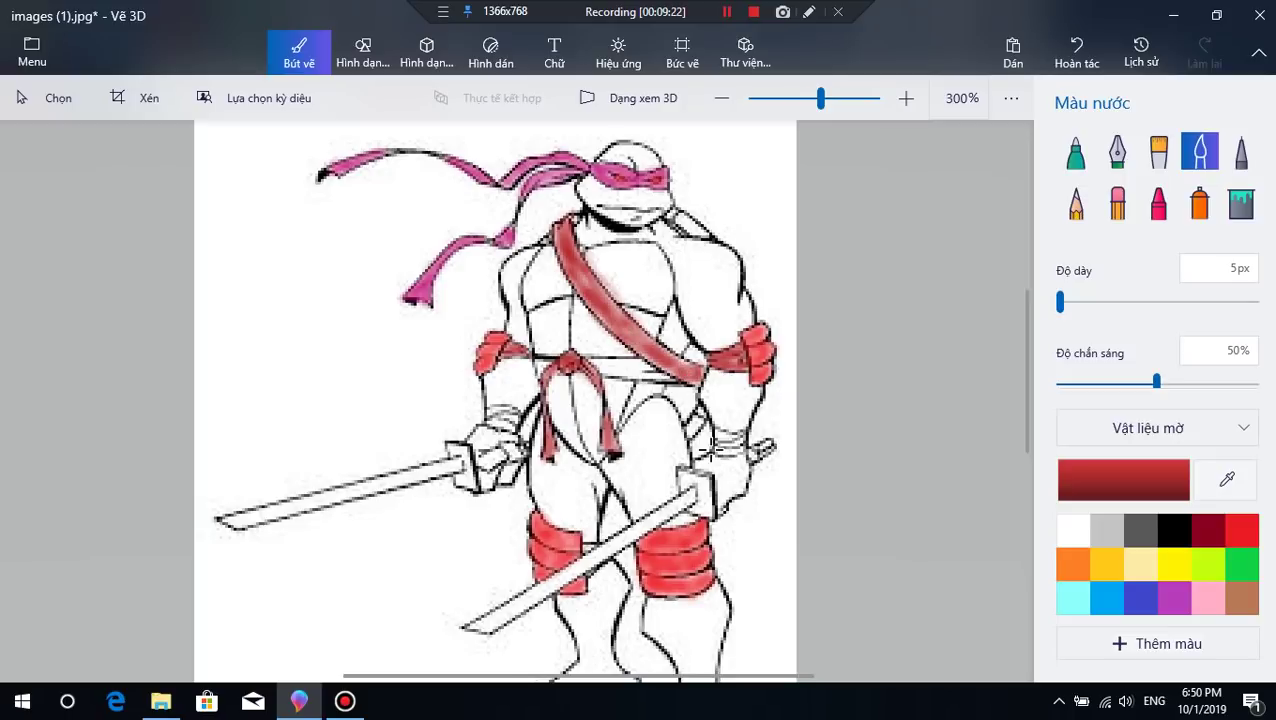
# Step: Paint the wrist wraps on both of the turtle's arms dark red
pyautogui.moveTo(742, 440)
pyautogui.mouseDown()
pyautogui.moveTo(714, 433)
pyautogui.moveTo(742, 436)
pyautogui.moveTo(735, 462)
pyautogui.moveTo(722, 450)
pyautogui.moveTo(745, 436)
pyautogui.moveTo(706, 440)
pyautogui.mouseUp()
pyautogui.moveTo(505, 412)
pyautogui.mouseDown()
pyautogui.moveTo(495, 405)
pyautogui.moveTo(490, 420)
pyautogui.moveTo(510, 426)
pyautogui.moveTo(490, 410)
pyautogui.moveTo(510, 418)
pyautogui.moveTo(498, 418)
pyautogui.mouseUp()
pyautogui.scroll(-2, 638, 498)
pyautogui.scroll(1, 545, 510)
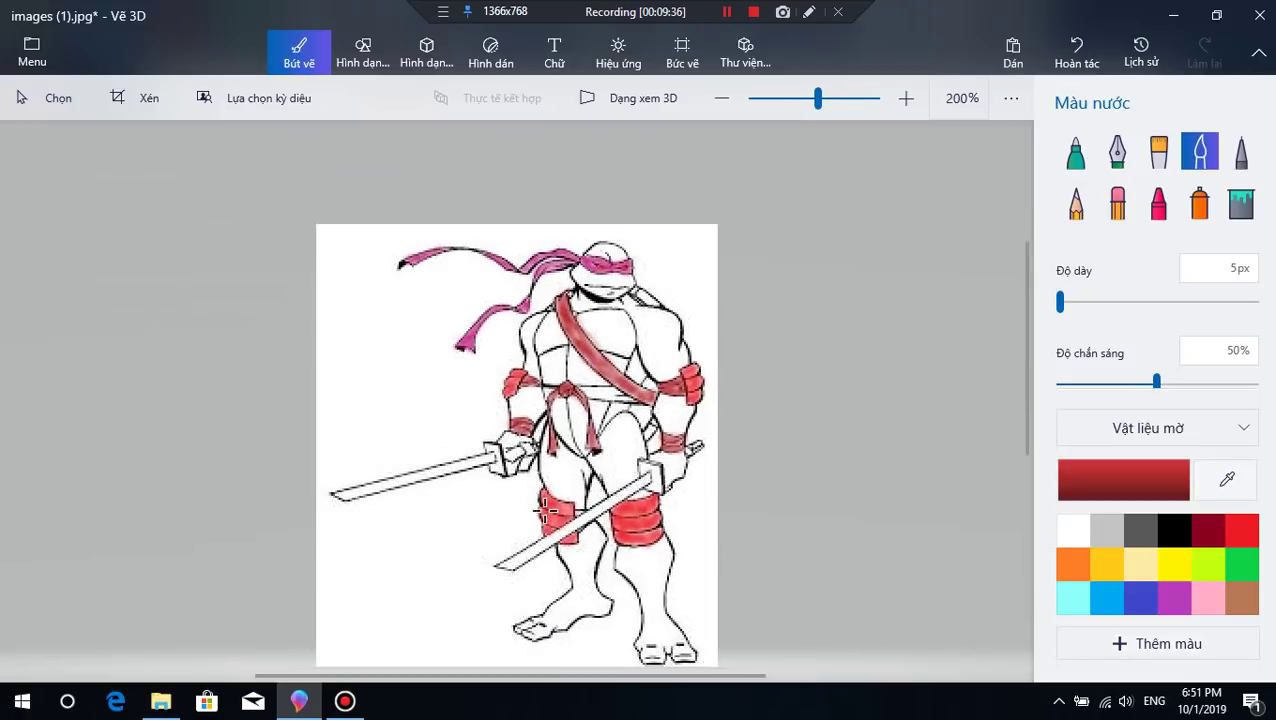
# Step: Paint the horizontal belt band around the turtle's waist dark red
pyautogui.scroll(1, 550, 510)
pyautogui.moveTo(588, 502); pyautogui.dragTo(587, 510)
pyautogui.scroll(-1, 598, 458)
pyautogui.scroll(1, 598, 458)
pyautogui.moveTo(596, 326)
pyautogui.mouseDown()
pyautogui.moveTo(649, 325)
pyautogui.moveTo(600, 320)
pyautogui.moveTo(633, 320)
pyautogui.moveTo(599, 323)
pyautogui.moveTo(652, 325)
pyautogui.moveTo(603, 323)
pyautogui.moveTo(668, 338)
pyautogui.moveTo(604, 334)
pyautogui.moveTo(671, 341)
pyautogui.moveTo(583, 320)
pyautogui.moveTo(698, 334)
pyautogui.moveTo(576, 250)
pyautogui.mouseUp()
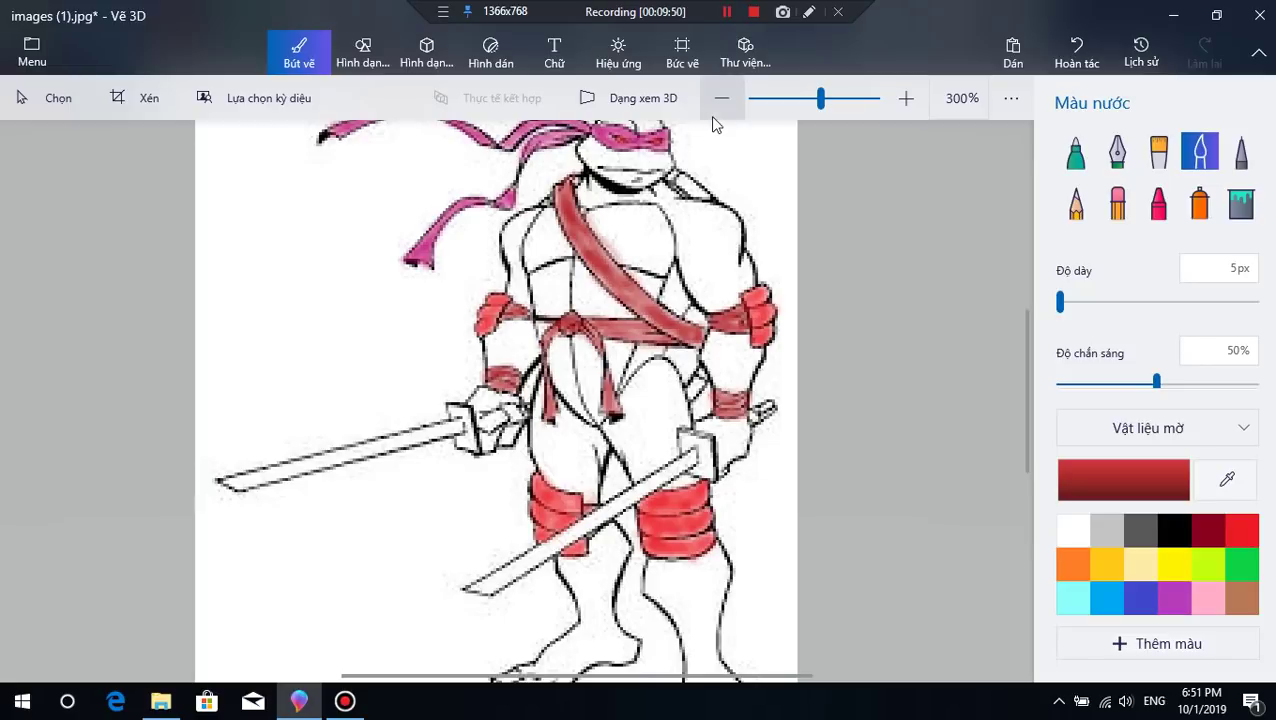
pyautogui.scroll(-5, 640, 263)
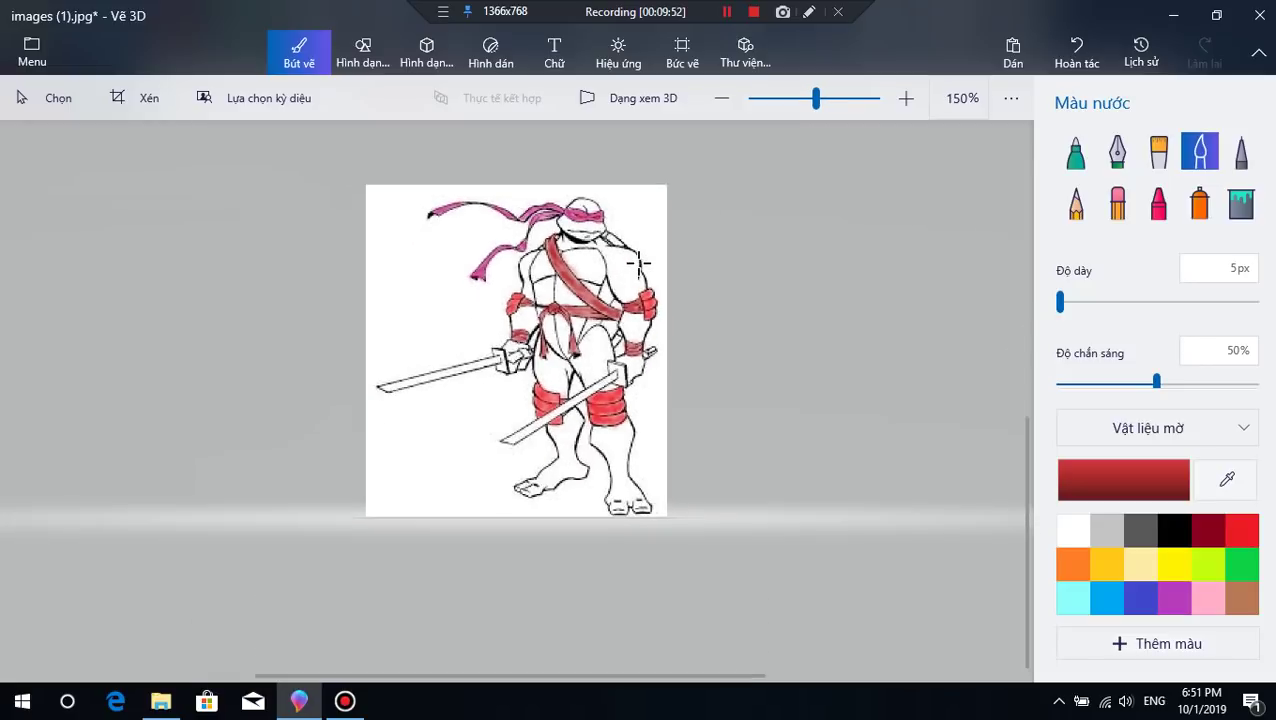
pyautogui.scroll(5, 640, 263)
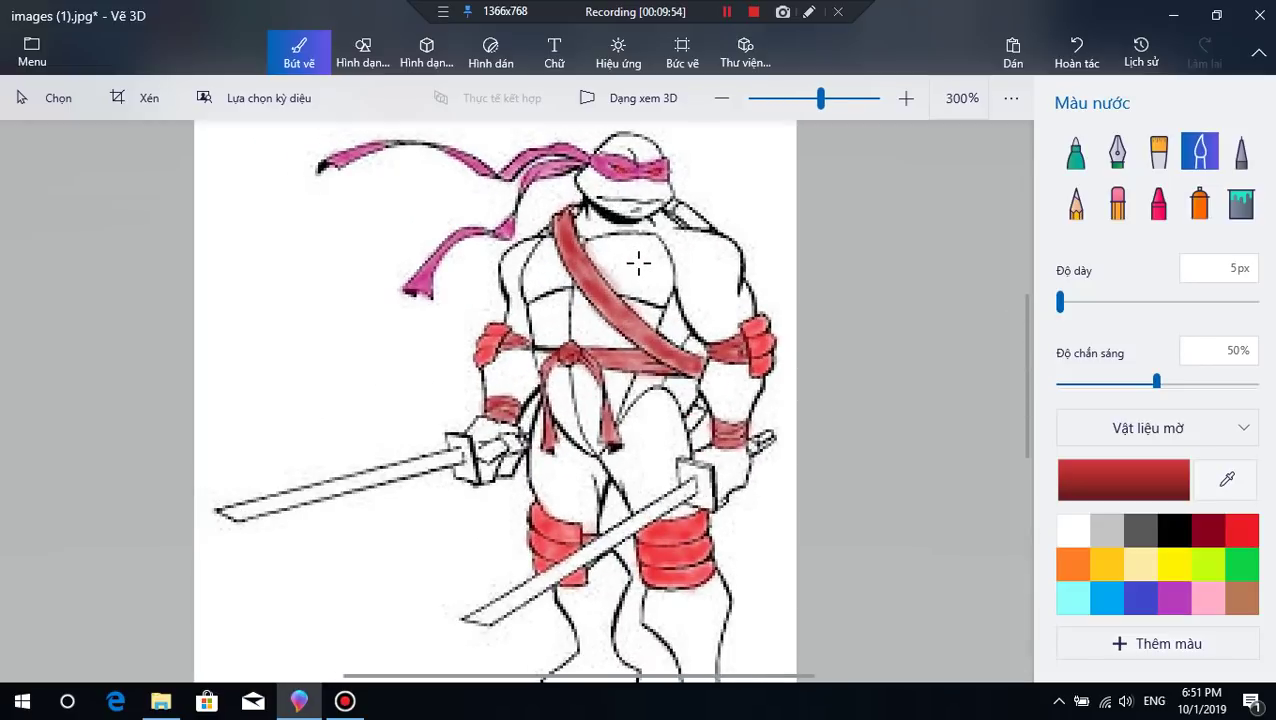
# Step: Change the current paint colour to the custom dark green 0f8630
pyautogui.click(1238, 568)
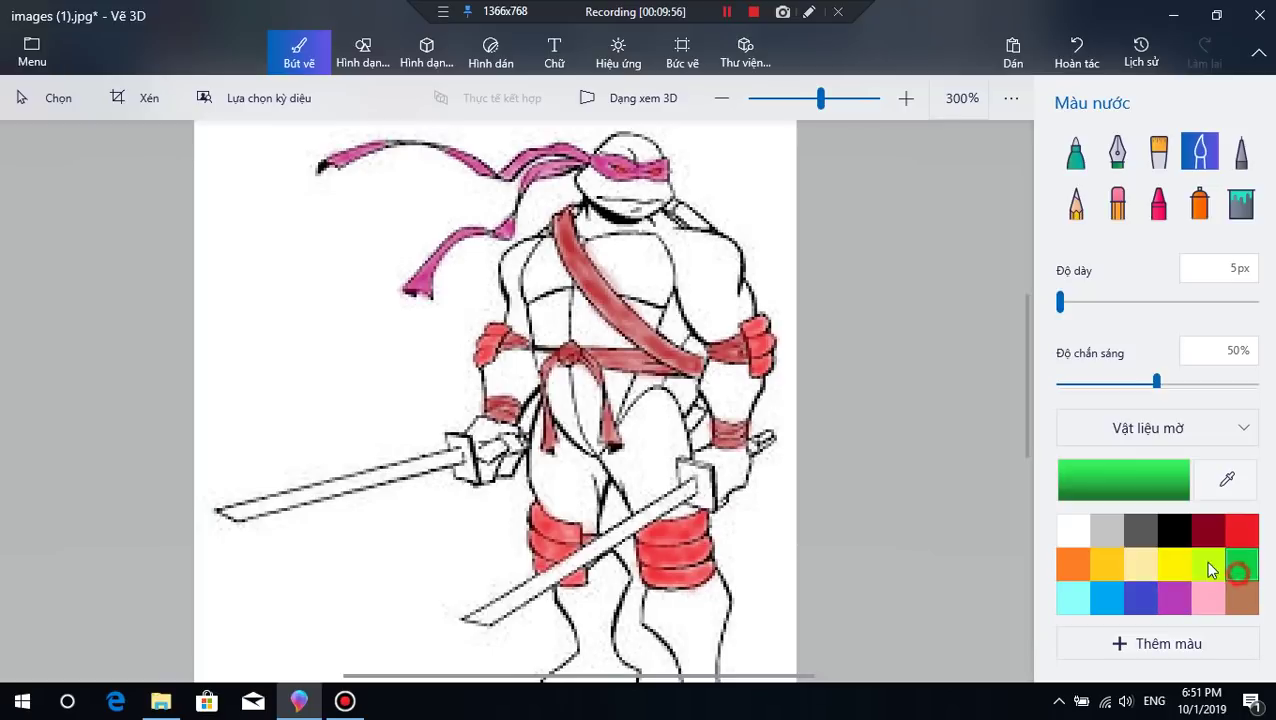
pyautogui.click(1208, 568)
pyautogui.click(1238, 568)
pyautogui.click(1144, 479)
pyautogui.moveTo(803, 134); pyautogui.dragTo(1181, 163)
pyautogui.click(1087, 295)
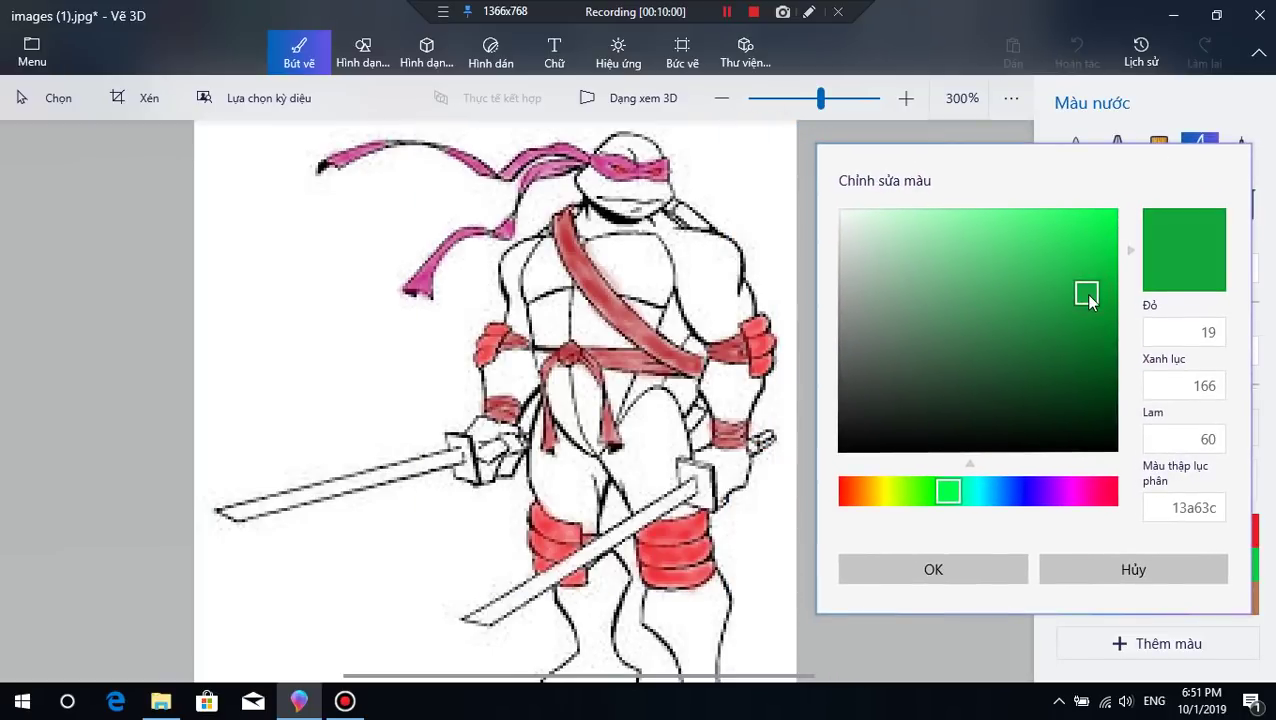
pyautogui.moveTo(1088, 294); pyautogui.dragTo(1088, 326)
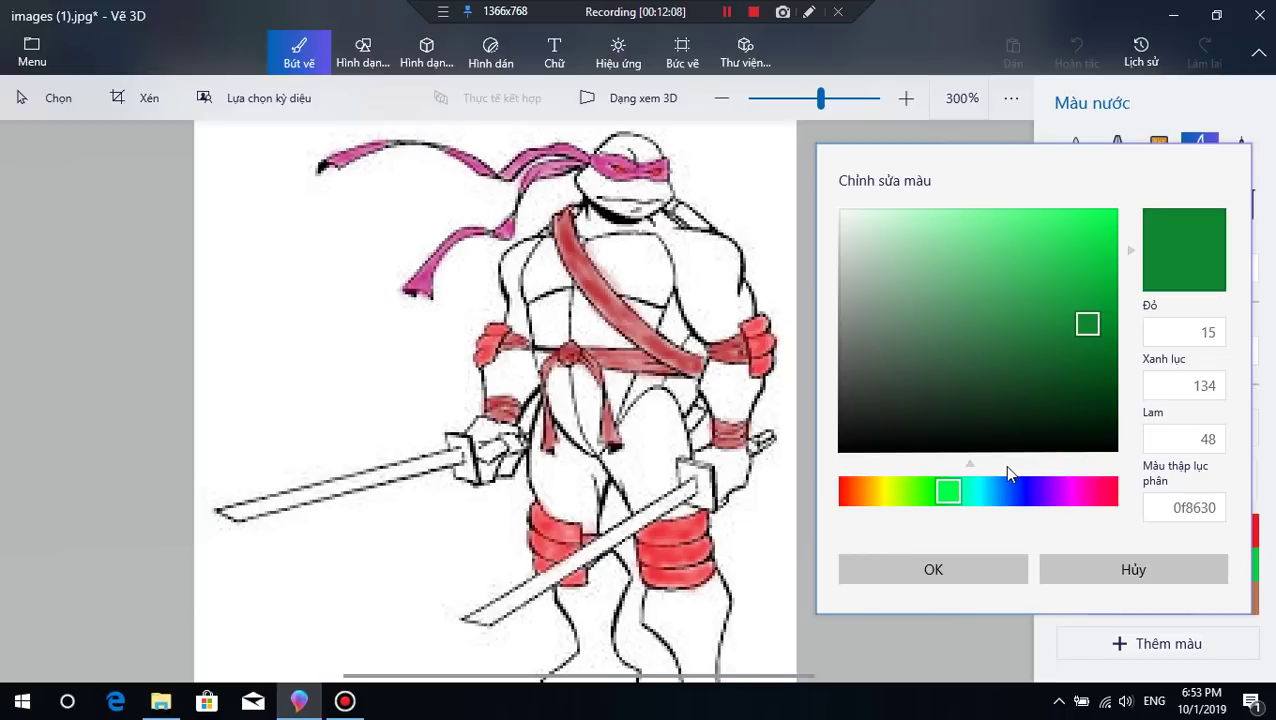
pyautogui.click(978, 578)
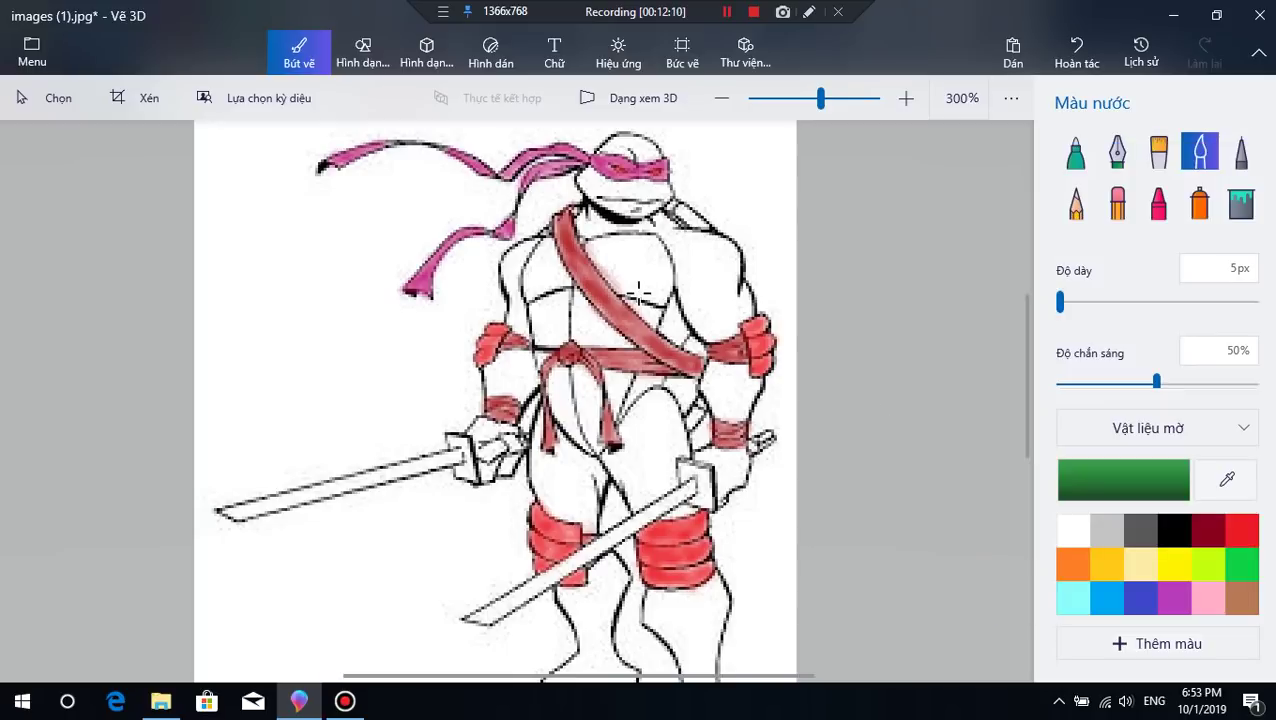
# Step: Paint the parts of the shell showing behind both of the turtle's shoulders dark green
pyautogui.scroll(3, 672, 180)
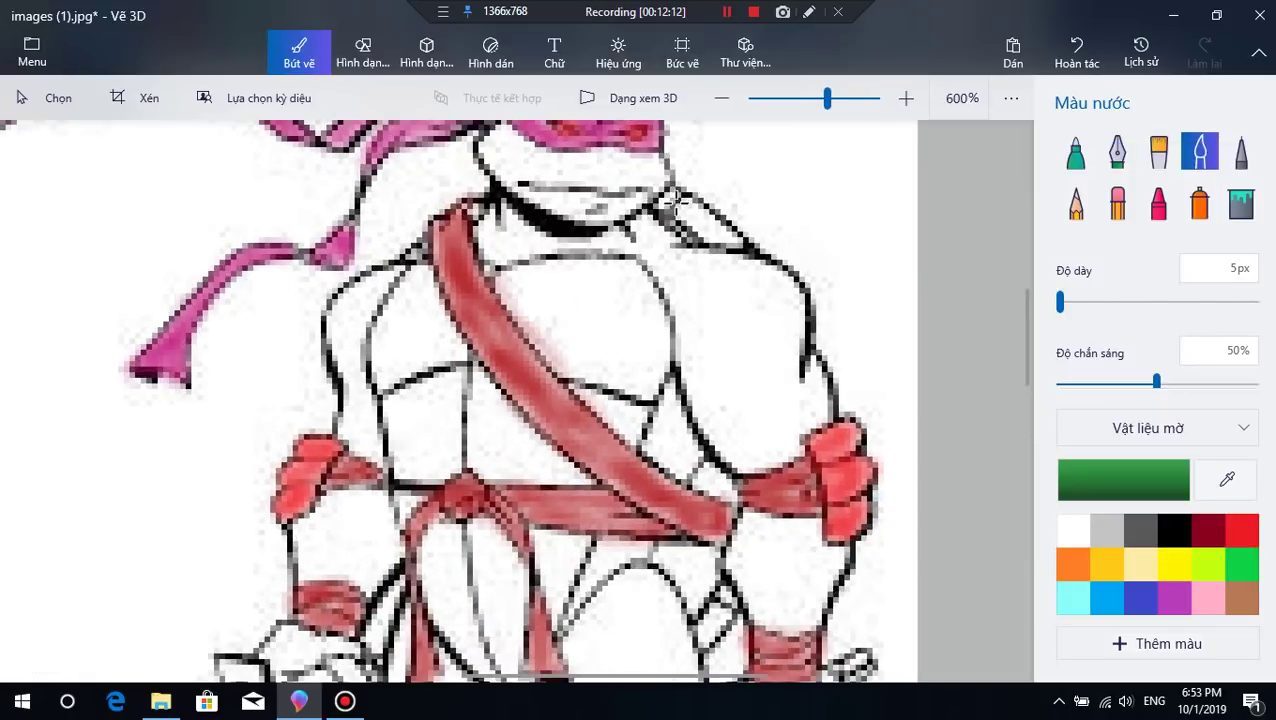
pyautogui.moveTo(668, 200)
pyautogui.mouseDown()
pyautogui.moveTo(713, 235)
pyautogui.moveTo(686, 204)
pyautogui.moveTo(684, 222)
pyautogui.moveTo(707, 232)
pyautogui.moveTo(684, 210)
pyautogui.moveTo(717, 240)
pyautogui.moveTo(731, 235)
pyautogui.moveTo(698, 205)
pyautogui.moveTo(687, 207)
pyautogui.moveTo(700, 231)
pyautogui.moveTo(715, 238)
pyautogui.moveTo(683, 209)
pyautogui.moveTo(724, 234)
pyautogui.moveTo(688, 201)
pyautogui.moveTo(740, 245)
pyautogui.moveTo(693, 236)
pyautogui.moveTo(670, 198)
pyautogui.mouseUp()
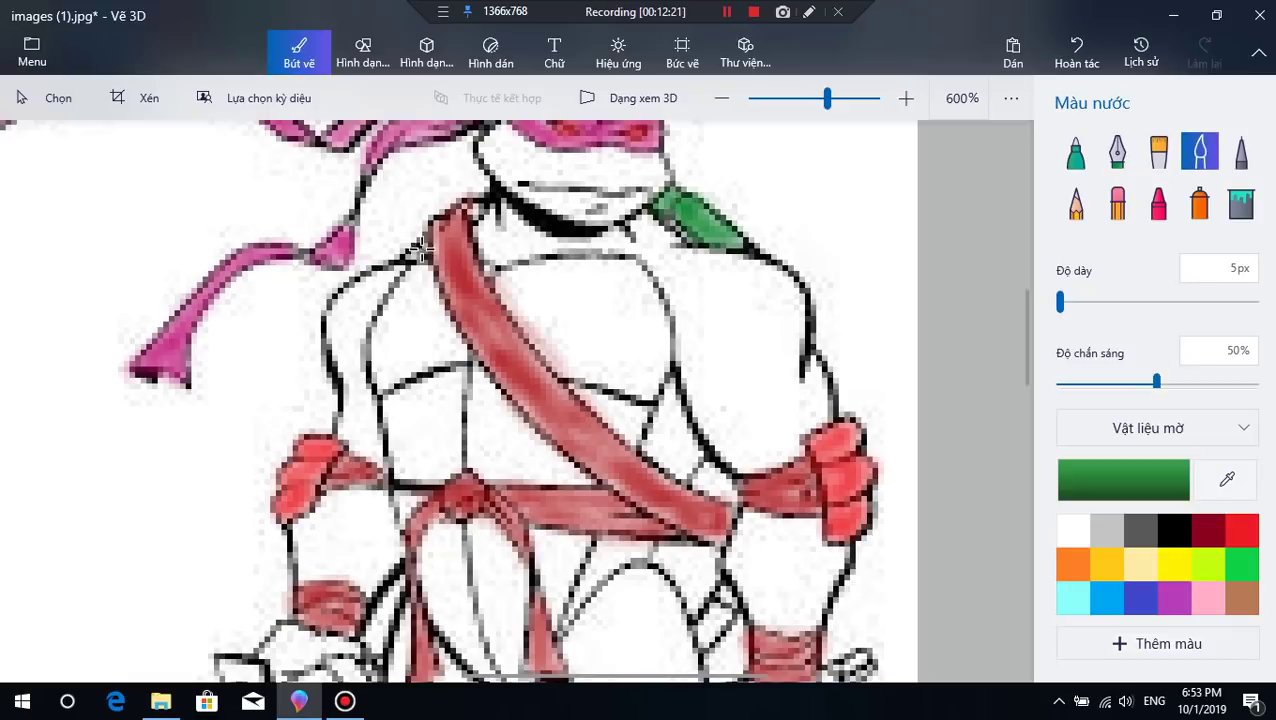
pyautogui.moveTo(414, 248); pyautogui.dragTo(416, 248)
pyautogui.moveTo(470, 212); pyautogui.dragTo(480, 209)
pyautogui.scroll(-3, 403, 433)
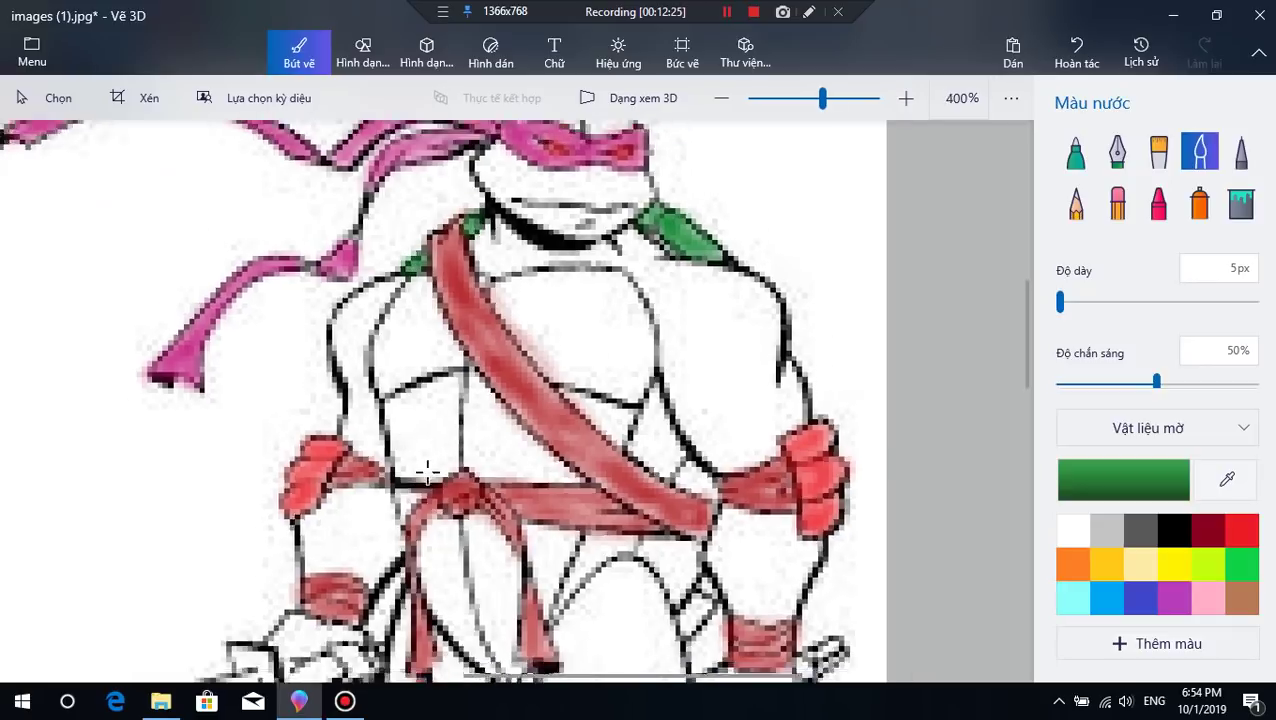
# Step: Paint the lower part of the shell beside the turtle's hip, next to the wrist wrap, dark green
pyautogui.moveTo(620, 540)
pyautogui.mouseDown()
pyautogui.moveTo(636, 545)
pyautogui.moveTo(634, 528)
pyautogui.moveTo(624, 548)
pyautogui.moveTo(636, 526)
pyautogui.moveTo(622, 553)
pyautogui.moveTo(632, 515)
pyautogui.mouseUp()
pyautogui.scroll(-2, 630, 525)
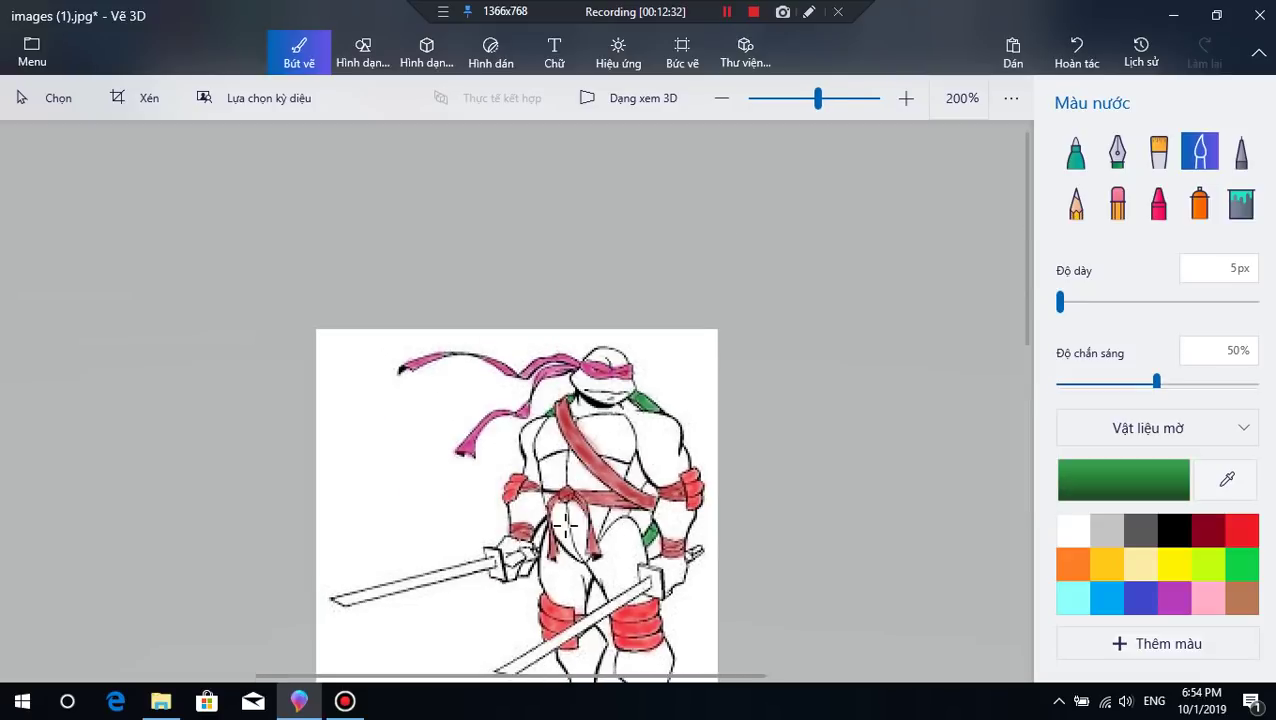
pyautogui.scroll(2, 567, 524)
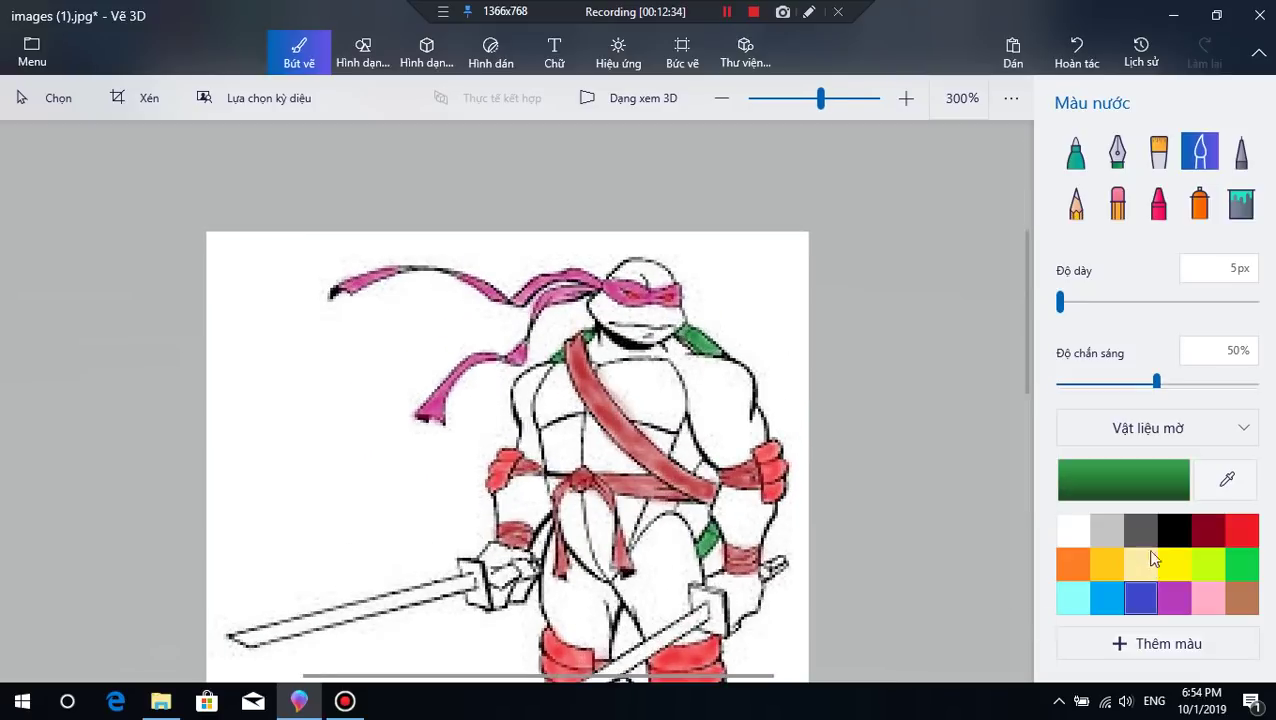
# Step: Set the watercolour brush to 19% opacity and 7 px thickness, keeping the dark green colour
pyautogui.click(1145, 476)
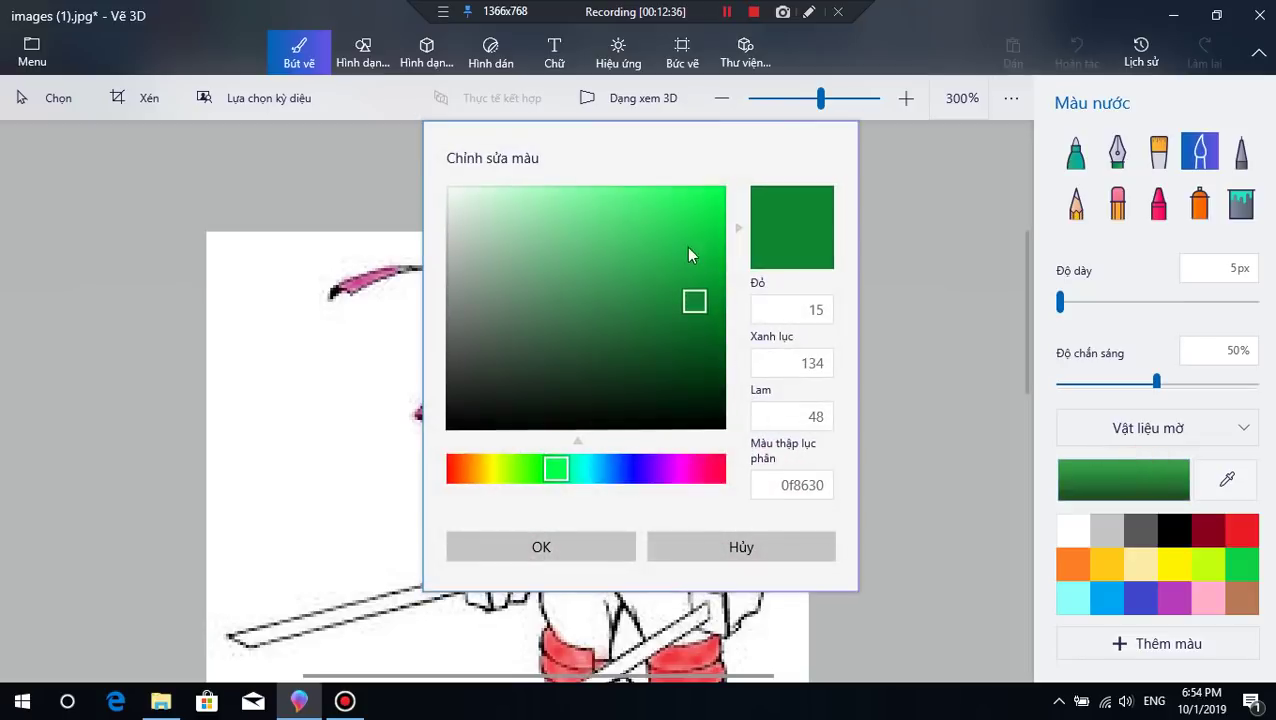
pyautogui.click(806, 556)
pyautogui.moveTo(1107, 383); pyautogui.dragTo(1095, 383)
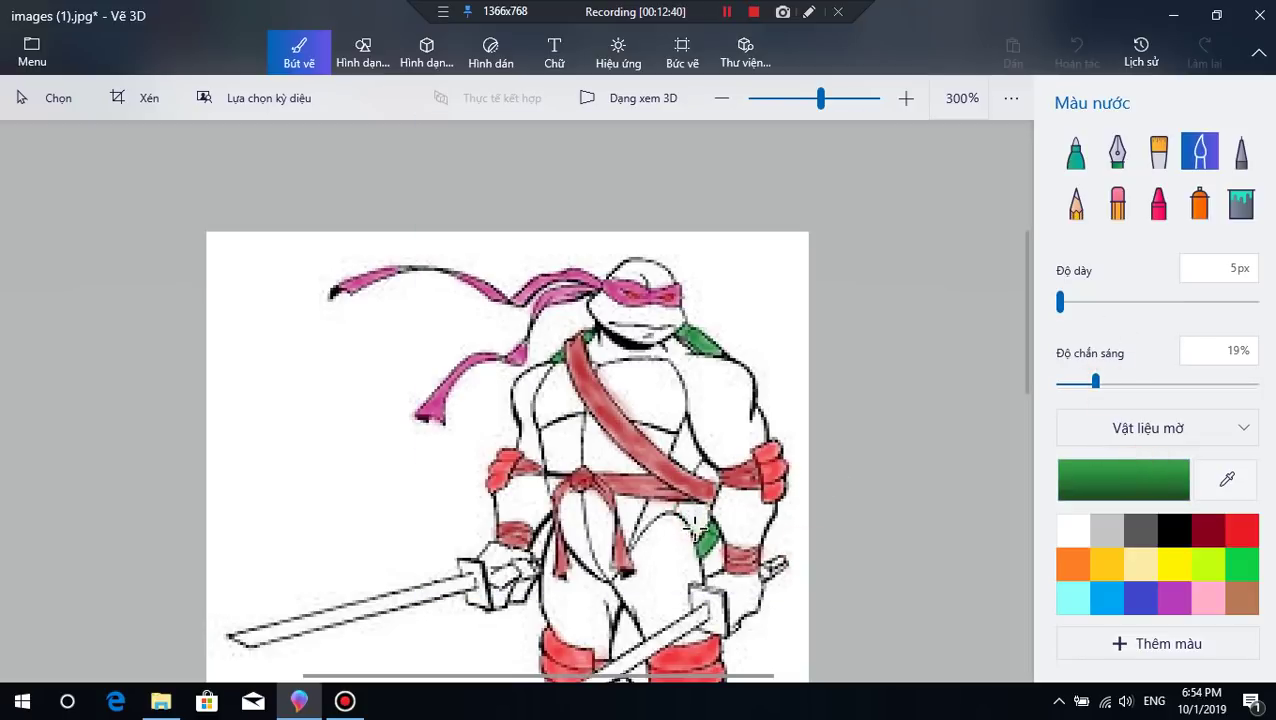
pyautogui.moveTo(1062, 302)
pyautogui.mouseDown()
pyautogui.moveTo(1065, 315)
pyautogui.moveTo(1062, 305)
pyautogui.mouseUp()
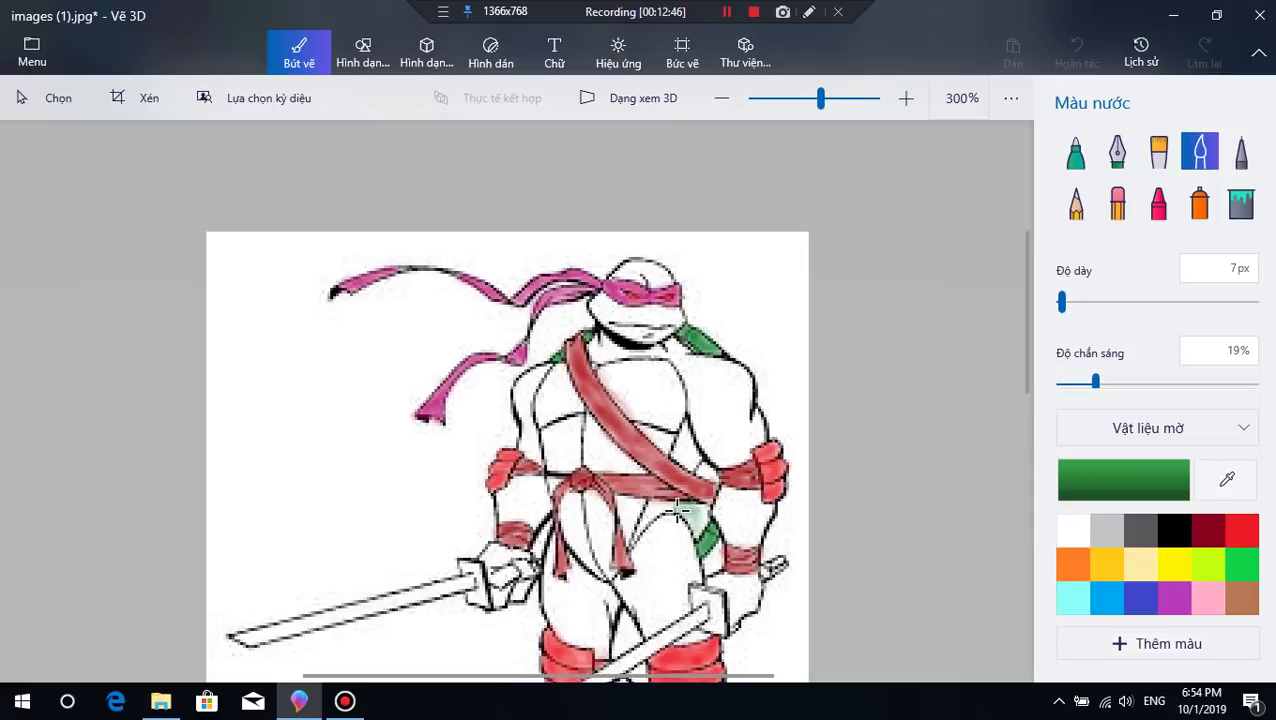
# Step: Paint the remaining shell areas just below and above the belt, beside the arm on the right side of the drawing, dark green
pyautogui.moveTo(680, 510)
pyautogui.mouseDown()
pyautogui.moveTo(705, 509)
pyautogui.moveTo(703, 542)
pyautogui.moveTo(706, 505)
pyautogui.moveTo(706, 522)
pyautogui.moveTo(687, 516)
pyautogui.moveTo(703, 522)
pyautogui.mouseUp()
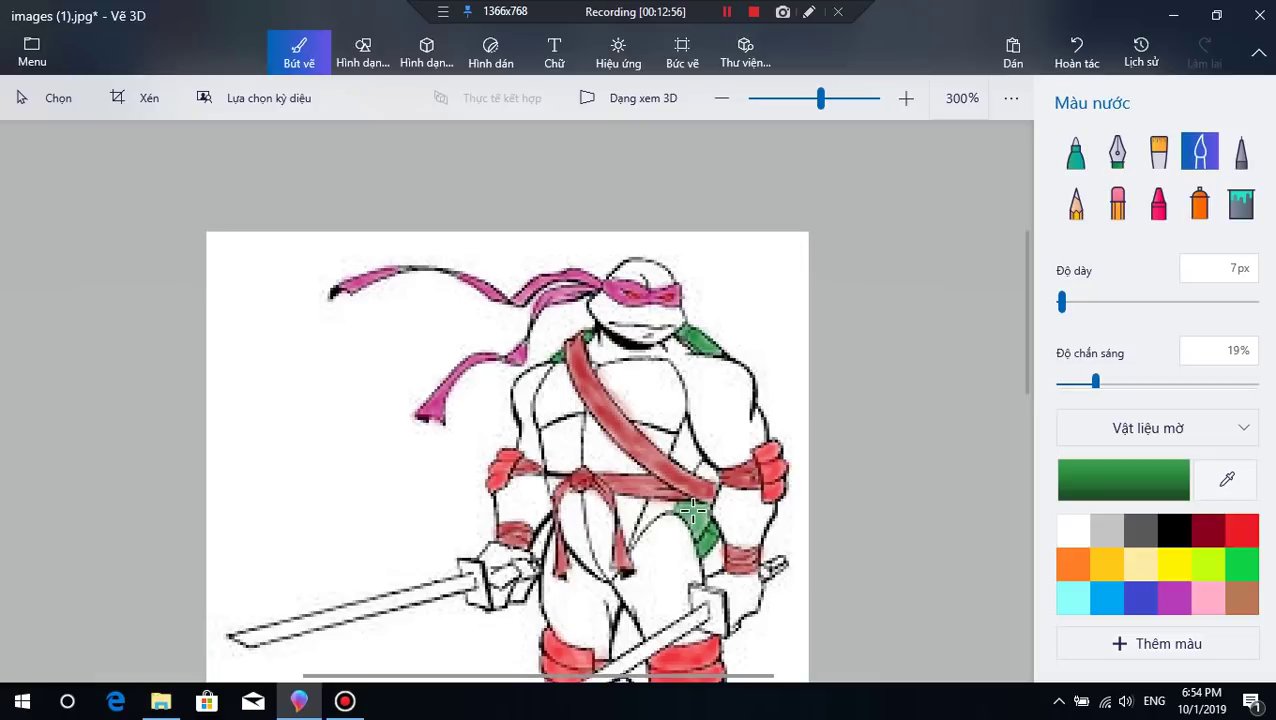
pyautogui.moveTo(692, 511); pyautogui.dragTo(698, 524)
pyautogui.moveTo(702, 466); pyautogui.dragTo(714, 480)
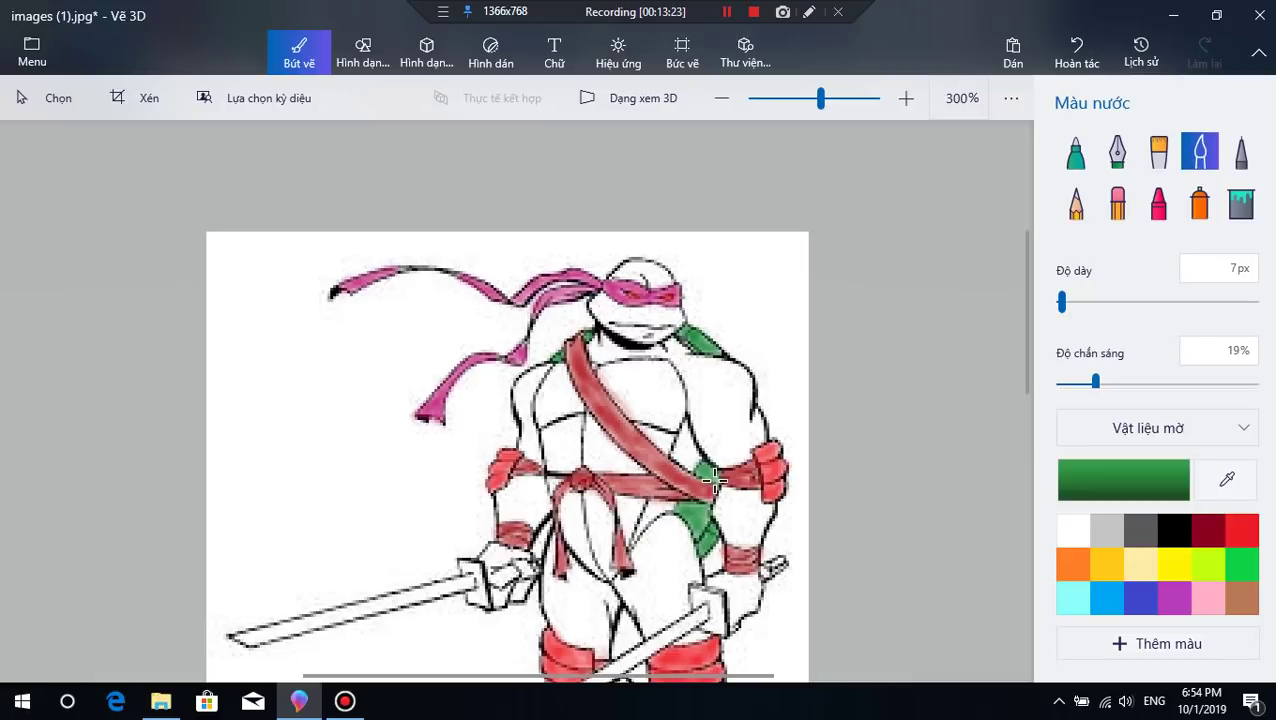
pyautogui.click(714, 478)
pyautogui.scroll(-2, 628, 440)
pyautogui.scroll(-1, 628, 440)
pyautogui.scroll(3, 628, 440)
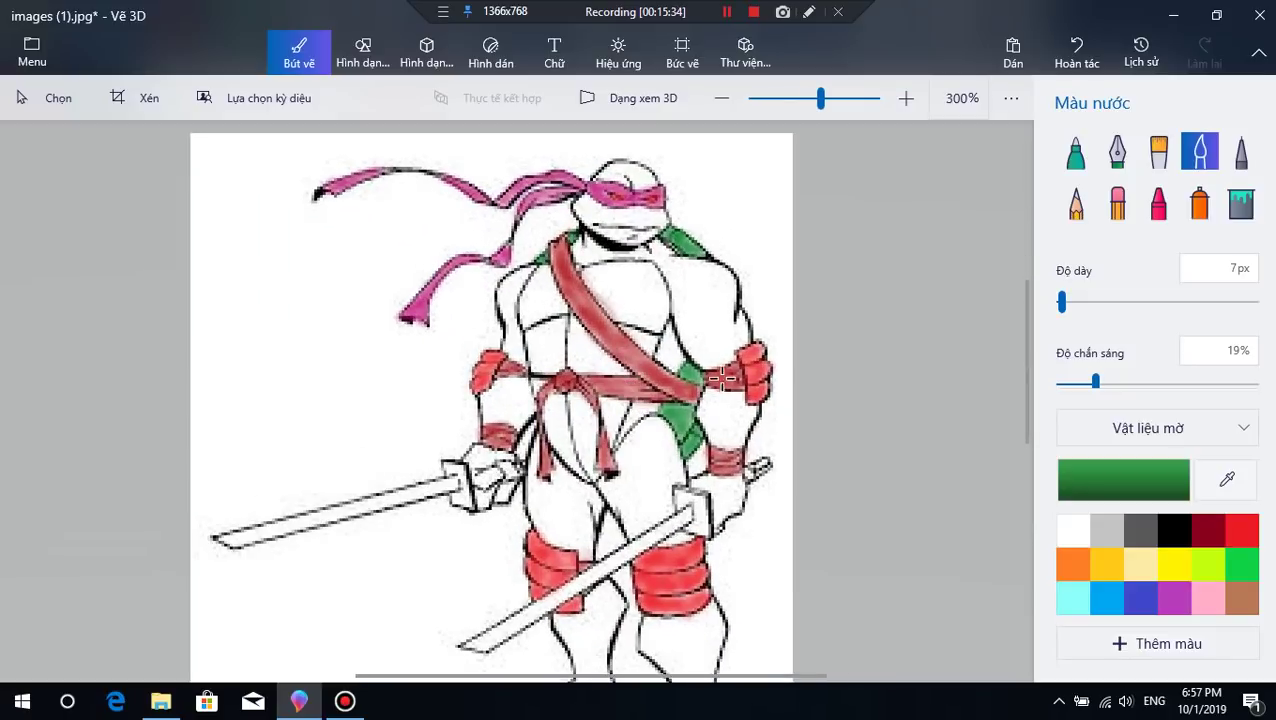
pyautogui.click(1140, 564)
pyautogui.click(1147, 483)
pyautogui.moveTo(718, 134); pyautogui.dragTo(1015, 138)
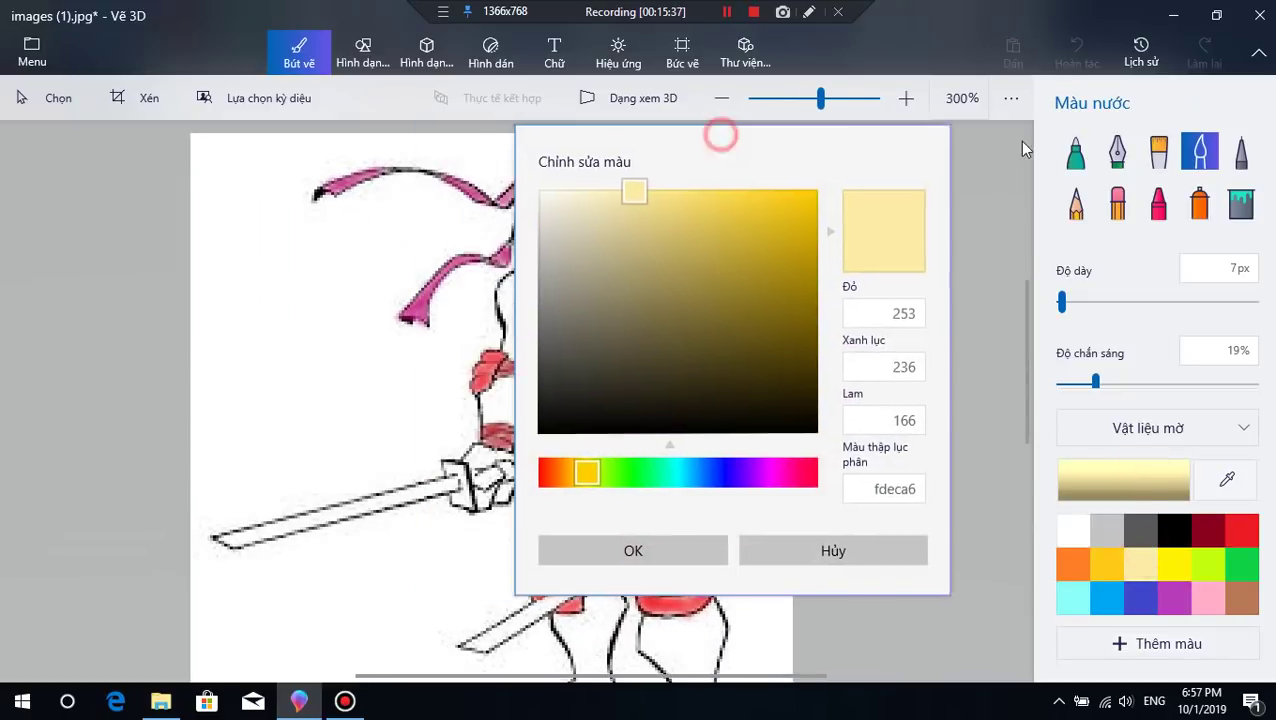
pyautogui.click(1036, 552)
# Step: Change the current paint colour to a custom turquoise, slightly darker than the light cyan swatch
pyautogui.click(1073, 600)
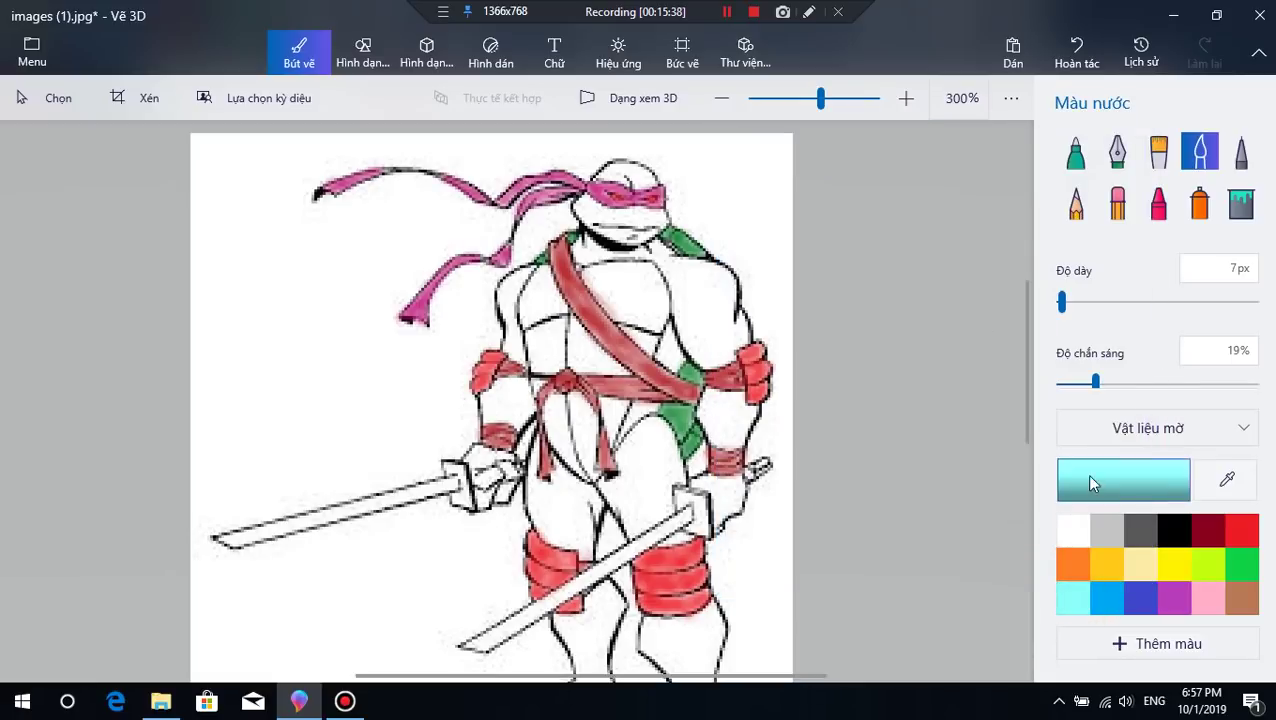
pyautogui.click(1086, 474)
pyautogui.moveTo(805, 168); pyautogui.dragTo(1190, 208)
pyautogui.click(1025, 290)
pyautogui.click(1023, 272)
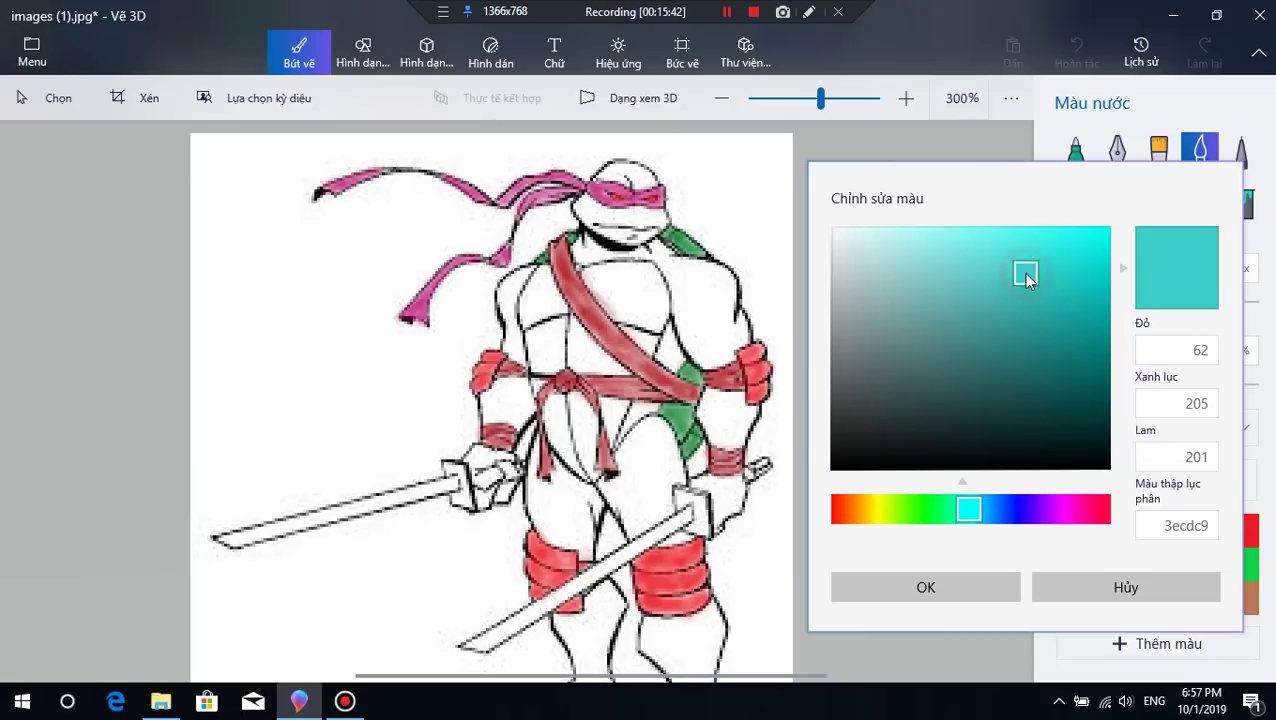
pyautogui.click(1024, 277)
pyautogui.click(1026, 281)
pyautogui.click(1027, 266)
pyautogui.click(975, 586)
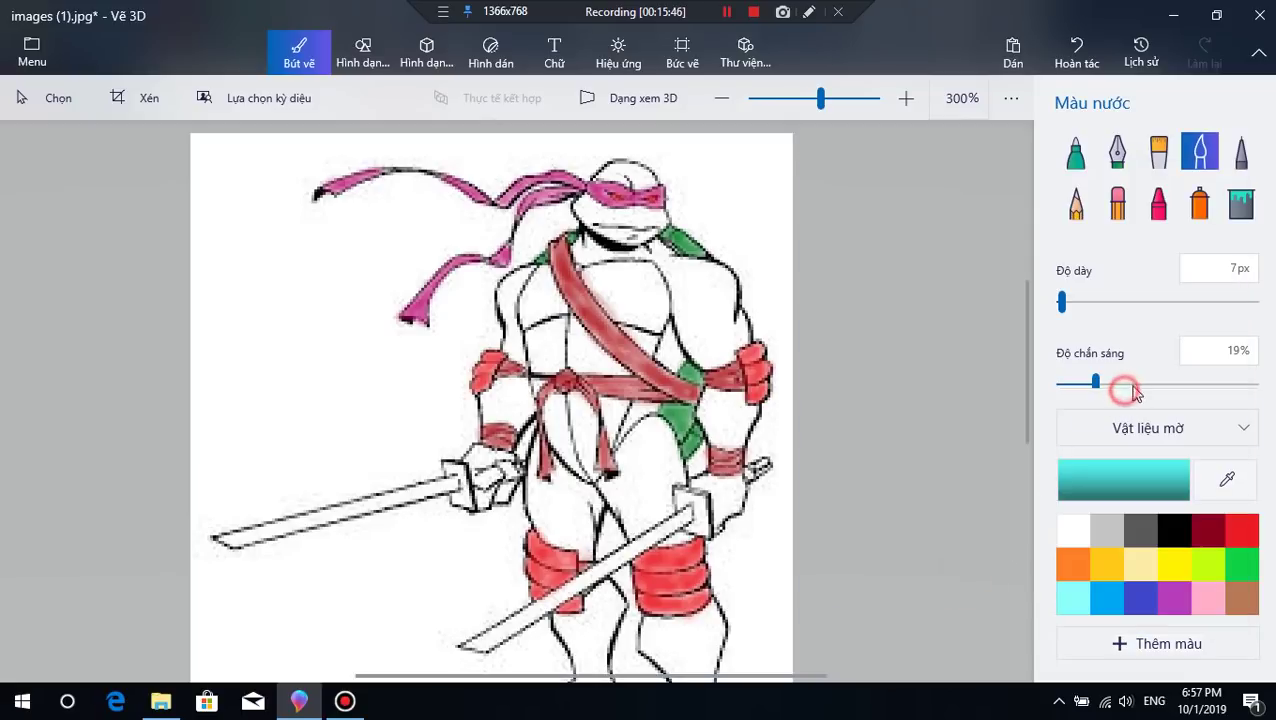
# Step: Set the watercolour brush to 54% opacity and 5 px thickness
pyautogui.moveTo(1134, 393); pyautogui.dragTo(1163, 383)
pyautogui.click(1062, 302)
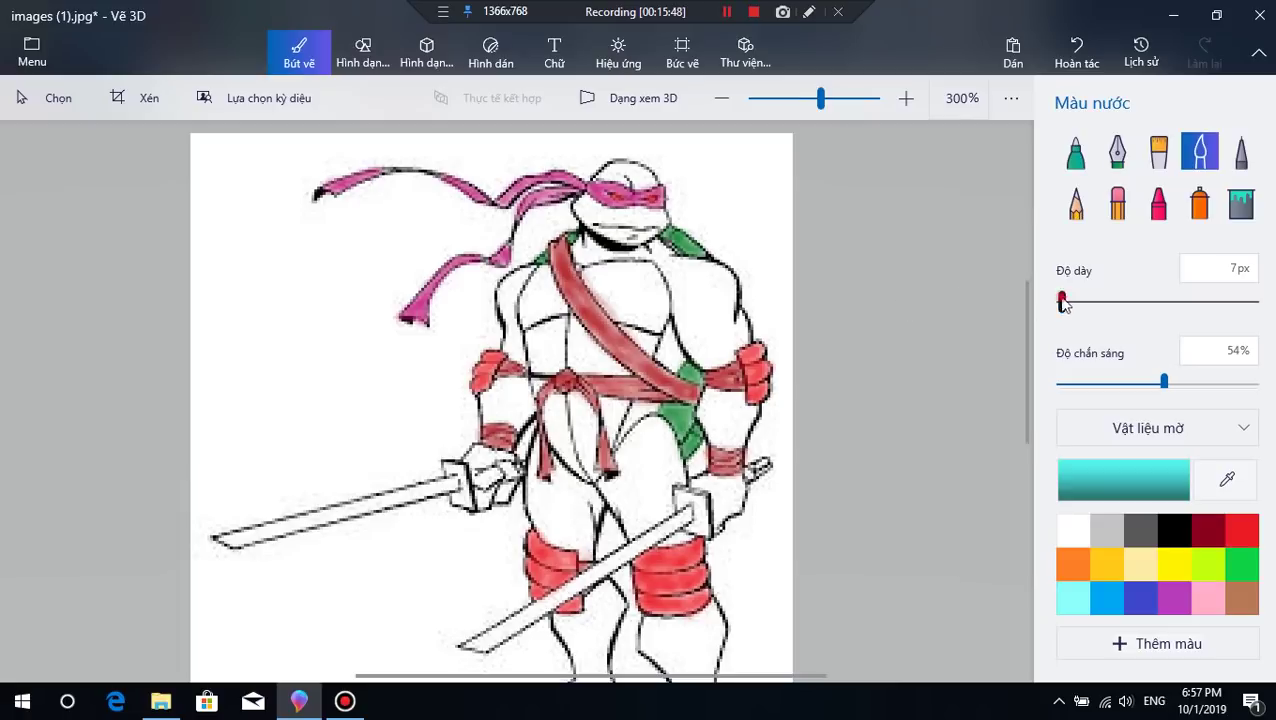
pyautogui.moveTo(1062, 302); pyautogui.dragTo(1059, 302)
# Step: Paint the blades of both swords turquoise along their full length
pyautogui.moveTo(246, 530)
pyautogui.mouseDown()
pyautogui.moveTo(264, 530)
pyautogui.moveTo(216, 535)
pyautogui.moveTo(288, 515)
pyautogui.moveTo(269, 529)
pyautogui.moveTo(325, 524)
pyautogui.moveTo(262, 530)
pyautogui.moveTo(371, 508)
pyautogui.moveTo(255, 530)
pyautogui.moveTo(460, 482)
pyautogui.moveTo(308, 515)
pyautogui.moveTo(350, 522)
pyautogui.mouseUp()
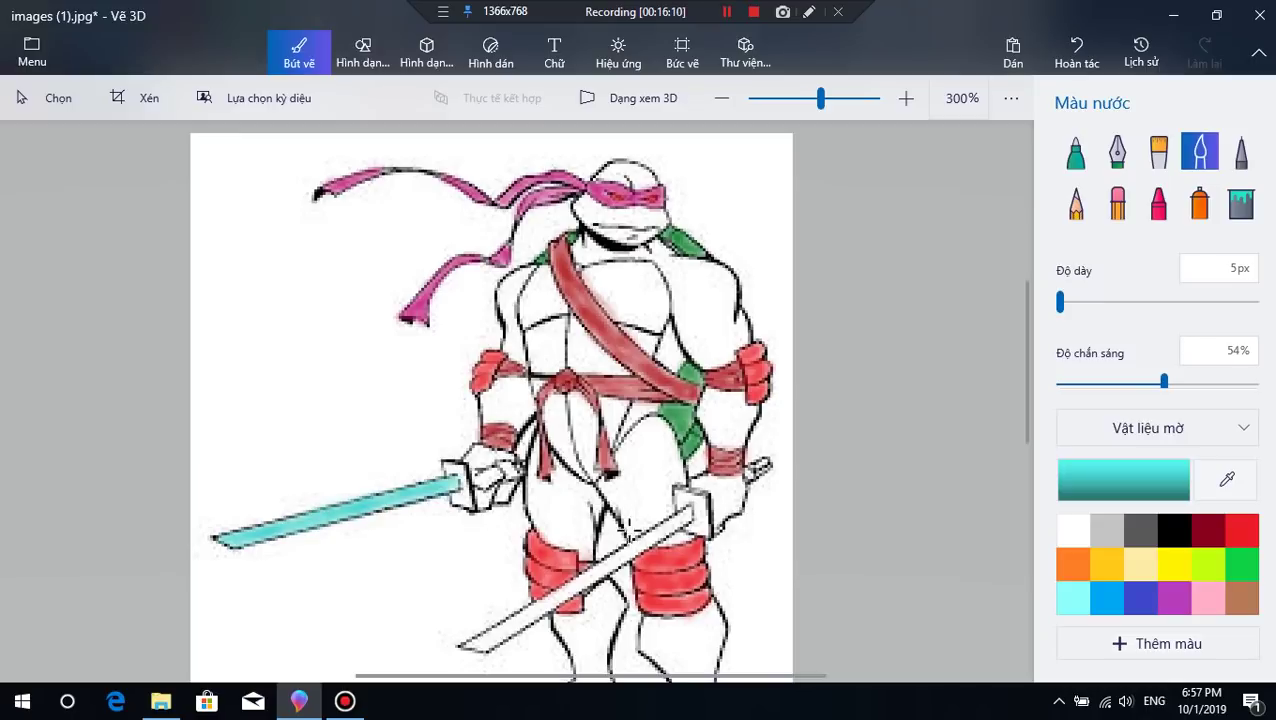
pyautogui.click(500, 625)
pyautogui.moveTo(500, 625)
pyautogui.mouseDown()
pyautogui.moveTo(466, 644)
pyautogui.moveTo(526, 616)
pyautogui.moveTo(467, 647)
pyautogui.moveTo(516, 629)
pyautogui.moveTo(484, 641)
pyautogui.moveTo(511, 633)
pyautogui.moveTo(486, 653)
pyautogui.moveTo(578, 579)
pyautogui.moveTo(498, 619)
pyautogui.moveTo(554, 591)
pyautogui.moveTo(484, 633)
pyautogui.moveTo(548, 604)
pyautogui.moveTo(483, 648)
pyautogui.moveTo(682, 516)
pyautogui.mouseUp()
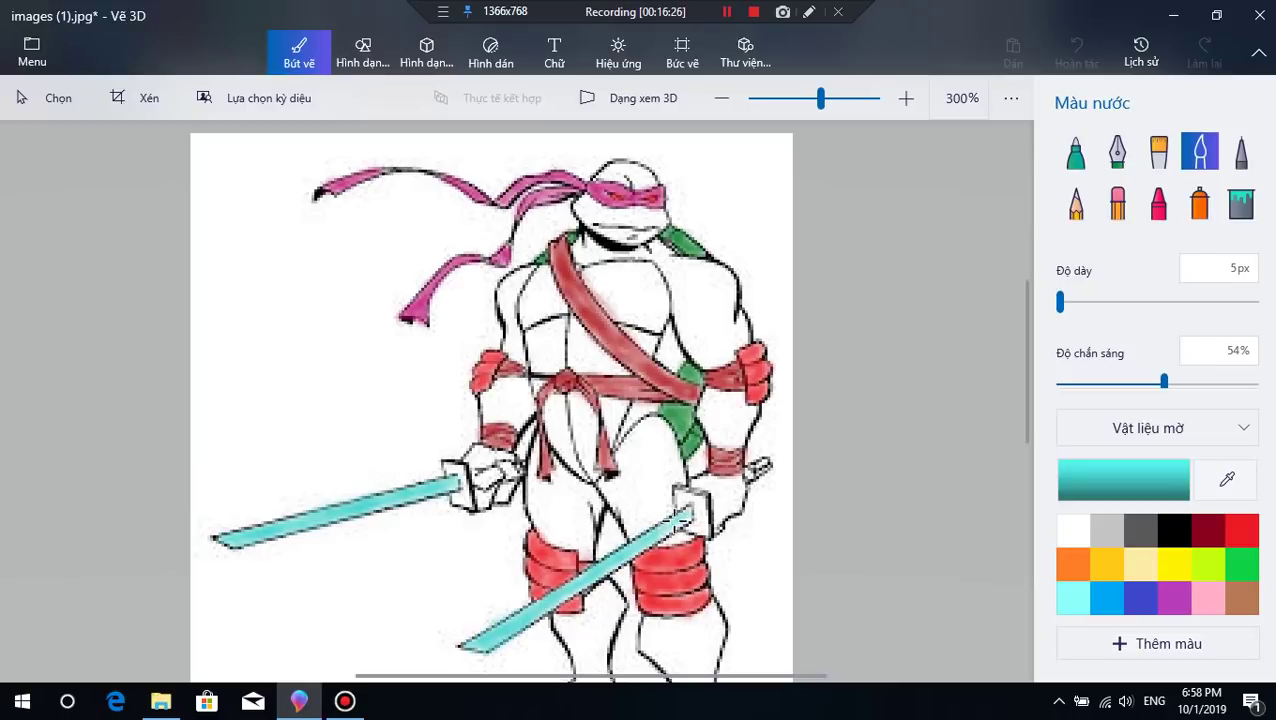
pyautogui.moveTo(624, 547)
pyautogui.mouseDown()
pyautogui.moveTo(676, 517)
pyautogui.moveTo(565, 590)
pyautogui.moveTo(689, 489)
pyautogui.mouseUp()
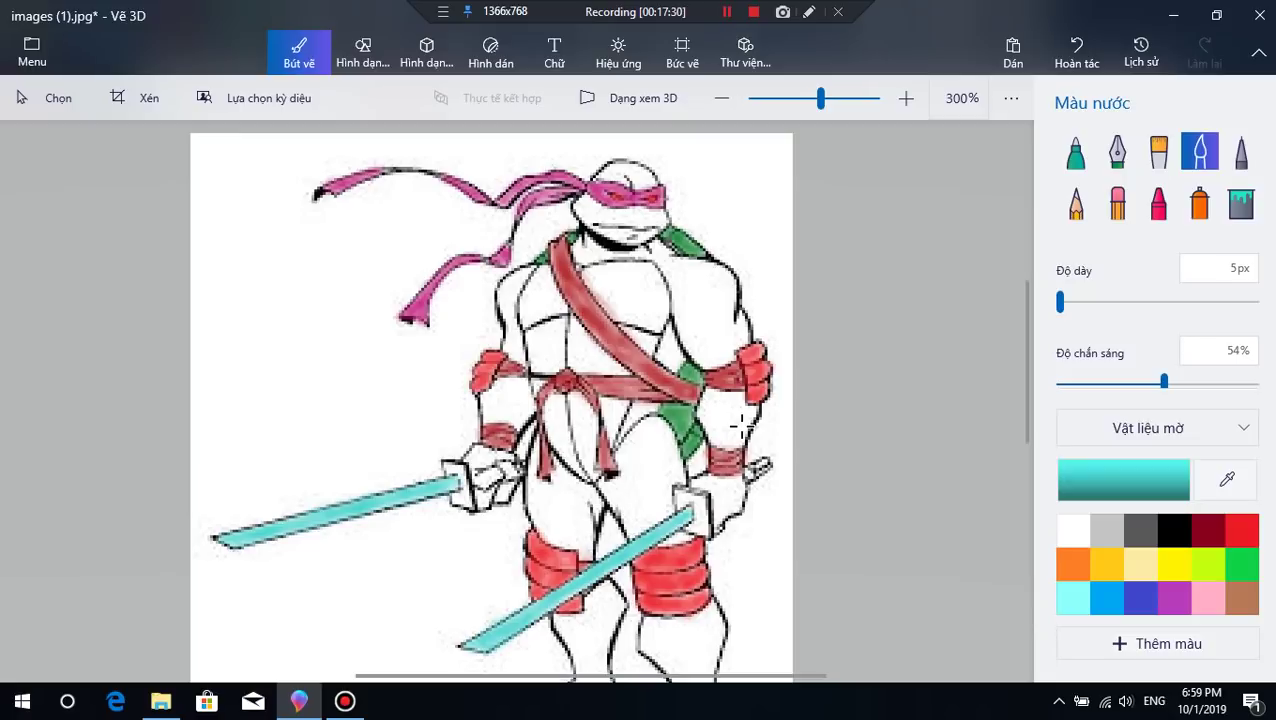
# Step: Change the current paint colour to a custom brown, darker than the brown swatch
pyautogui.click(1233, 586)
pyautogui.click(1128, 472)
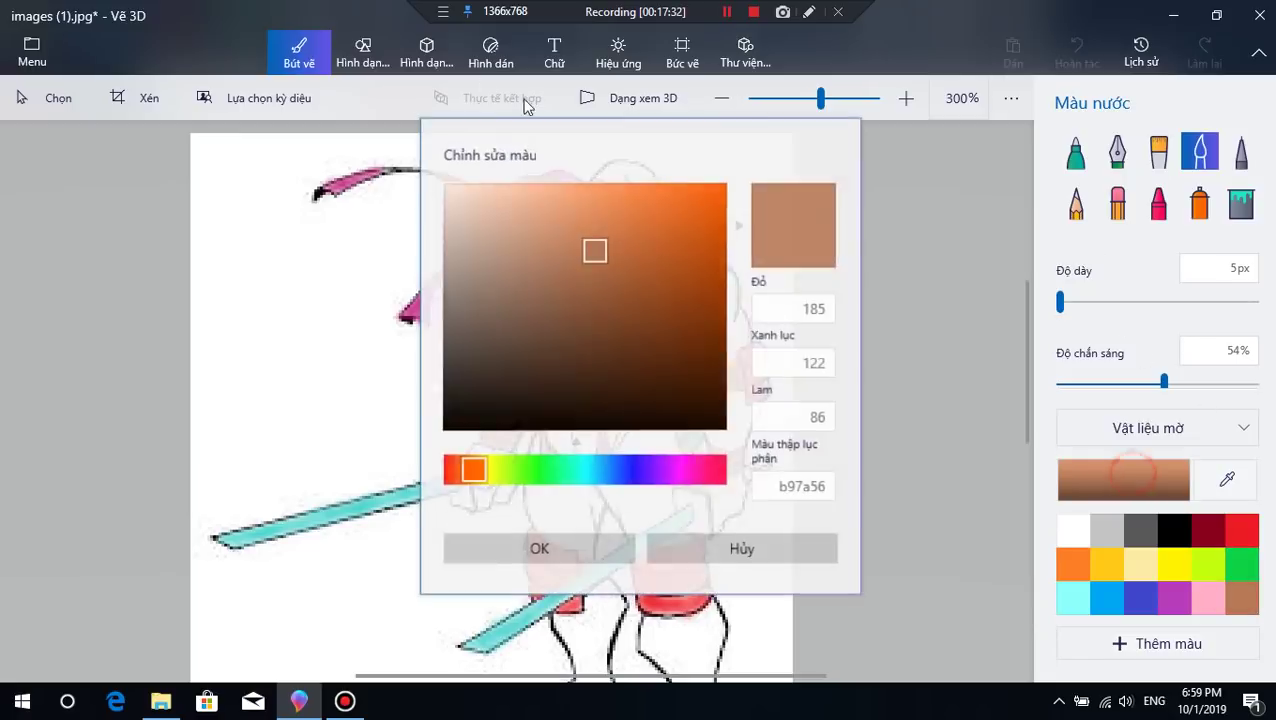
pyautogui.moveTo(945, 251); pyautogui.dragTo(938, 282)
pyautogui.click(930, 542)
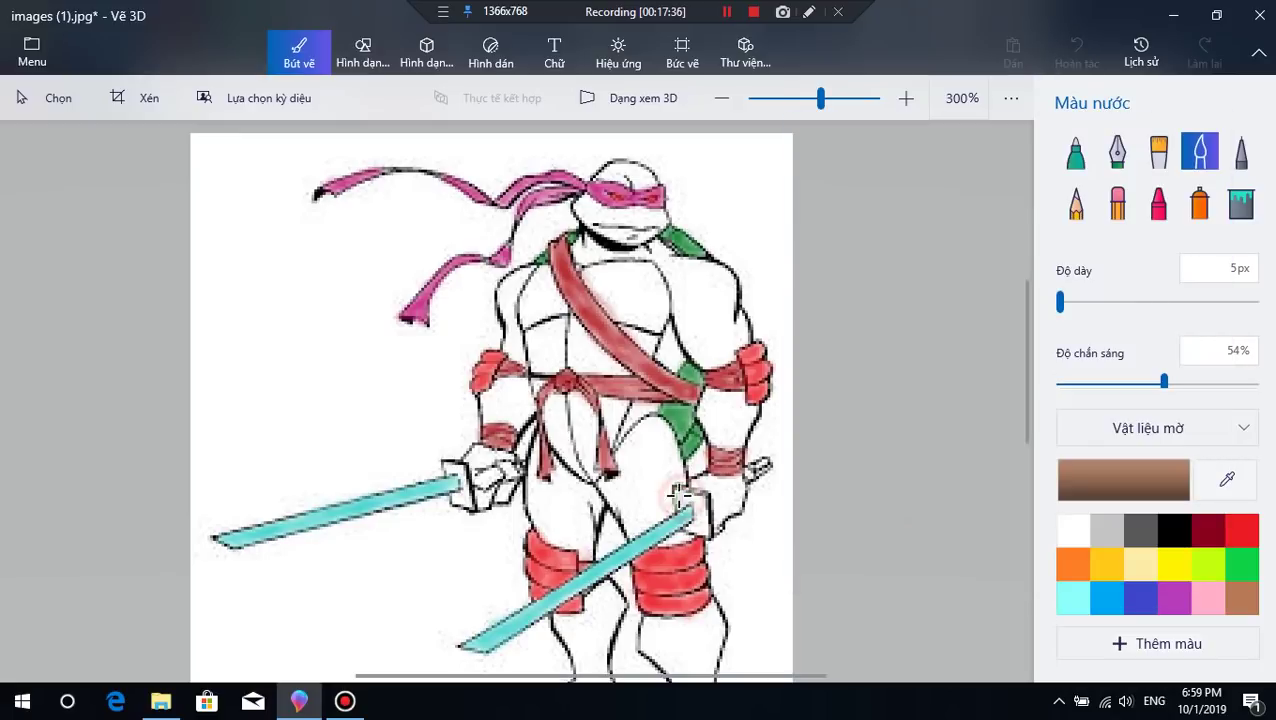
# Step: Paint the hand guards and handle ends of both swords brown
pyautogui.moveTo(676, 493)
pyautogui.mouseDown()
pyautogui.moveTo(695, 490)
pyautogui.moveTo(664, 497)
pyautogui.moveTo(688, 492)
pyautogui.moveTo(695, 538)
pyautogui.moveTo(690, 500)
pyautogui.moveTo(685, 520)
pyautogui.moveTo(700, 500)
pyautogui.moveTo(698, 532)
pyautogui.moveTo(675, 490)
pyautogui.moveTo(705, 505)
pyautogui.moveTo(690, 508)
pyautogui.mouseUp()
pyautogui.moveTo(460, 466)
pyautogui.mouseDown()
pyautogui.moveTo(455, 456)
pyautogui.moveTo(448, 470)
pyautogui.moveTo(466, 470)
pyautogui.moveTo(450, 465)
pyautogui.moveTo(465, 495)
pyautogui.moveTo(455, 505)
pyautogui.moveTo(456, 466)
pyautogui.moveTo(465, 500)
pyautogui.moveTo(445, 462)
pyautogui.moveTo(456, 496)
pyautogui.moveTo(484, 462)
pyautogui.mouseUp()
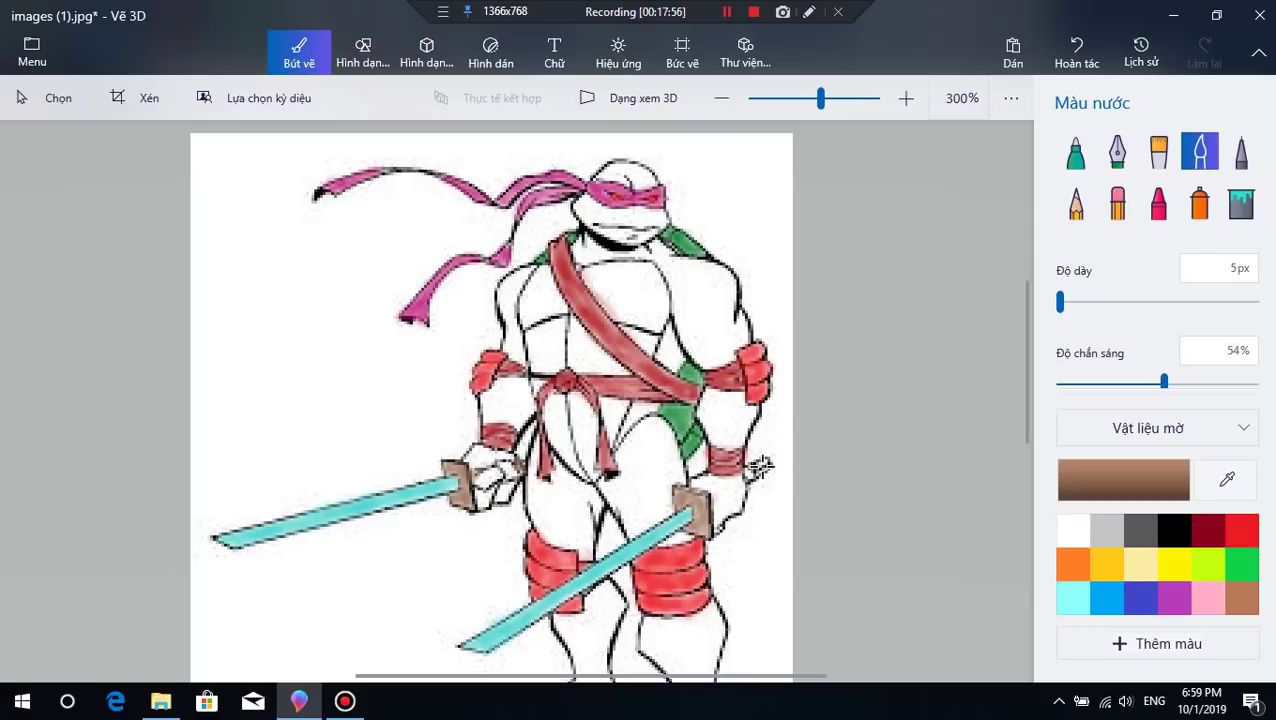
pyautogui.moveTo(760, 466)
pyautogui.mouseDown()
pyautogui.moveTo(768, 458)
pyautogui.moveTo(748, 472)
pyautogui.mouseUp()
pyautogui.scroll(-3, 705, 510)
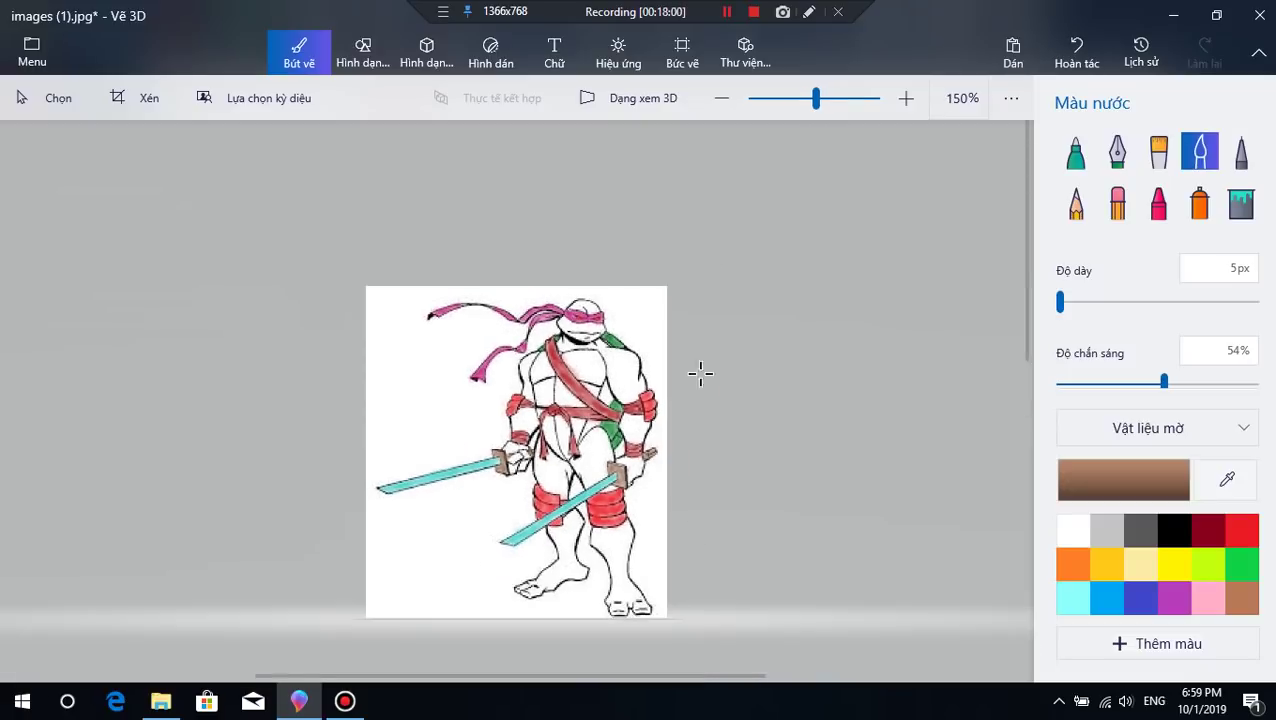
# Step: Change the paint colour to a custom dark green, hex 238a40, starting from the green swatch
pyautogui.scroll(3, 643, 372)
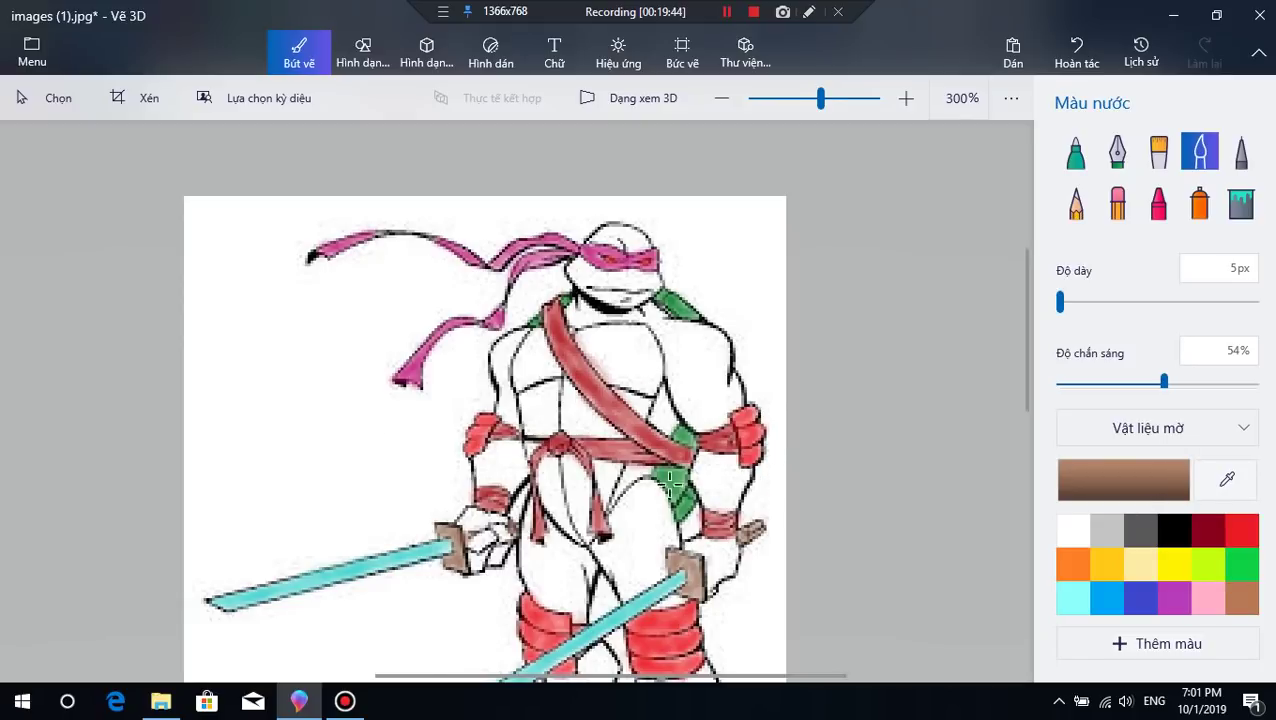
pyautogui.scroll(-3, 640, 490)
pyautogui.scroll(3, 689, 441)
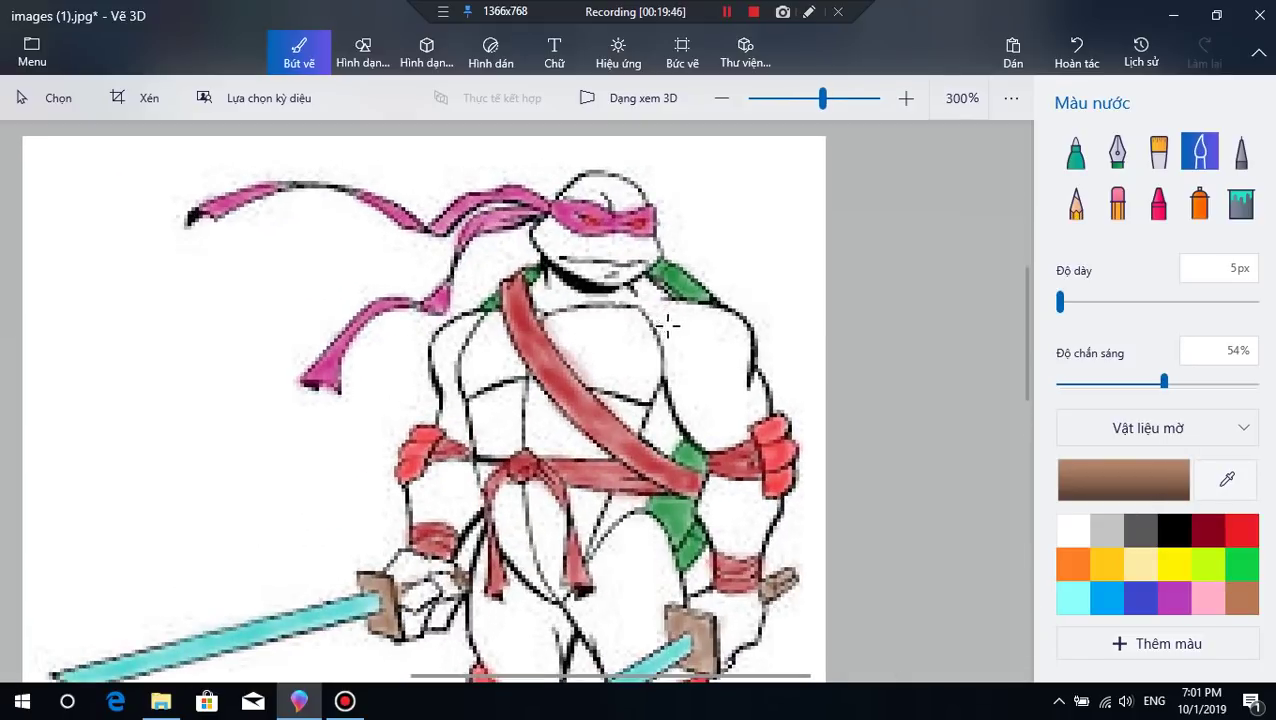
pyautogui.scroll(-3, 707, 338)
pyautogui.scroll(3, 823, 313)
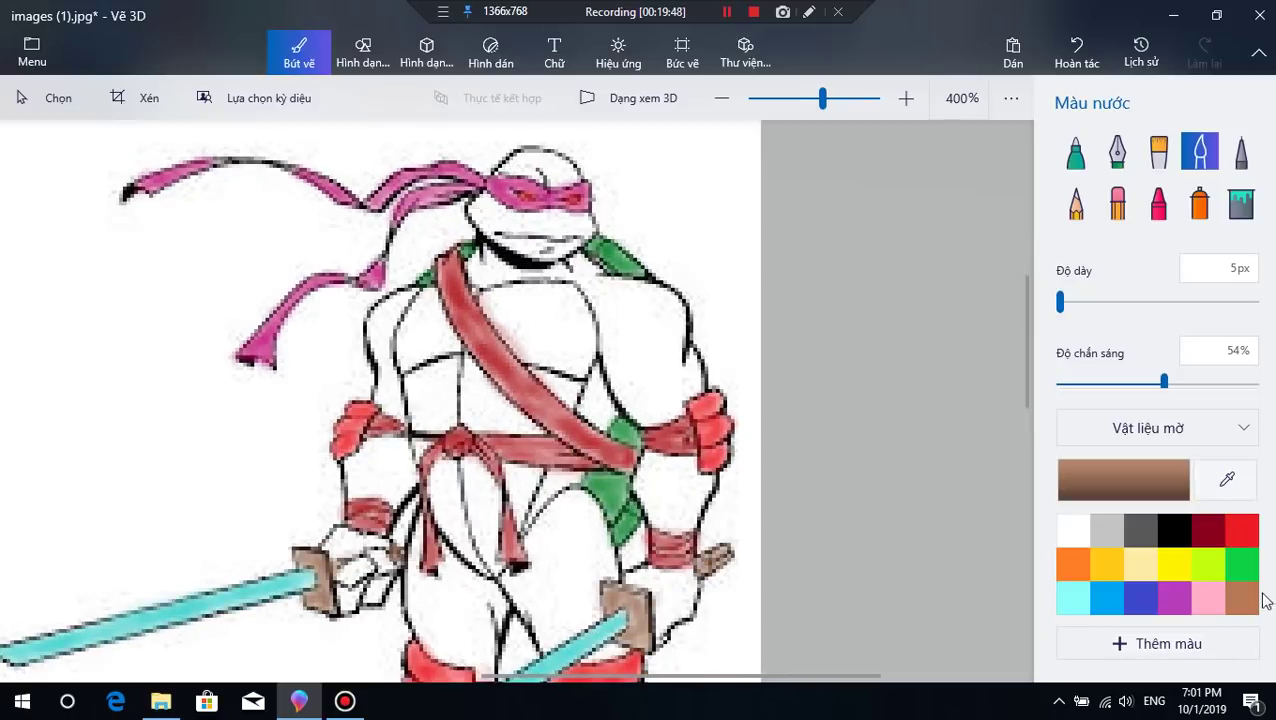
pyautogui.click(1240, 564)
pyautogui.click(1130, 474)
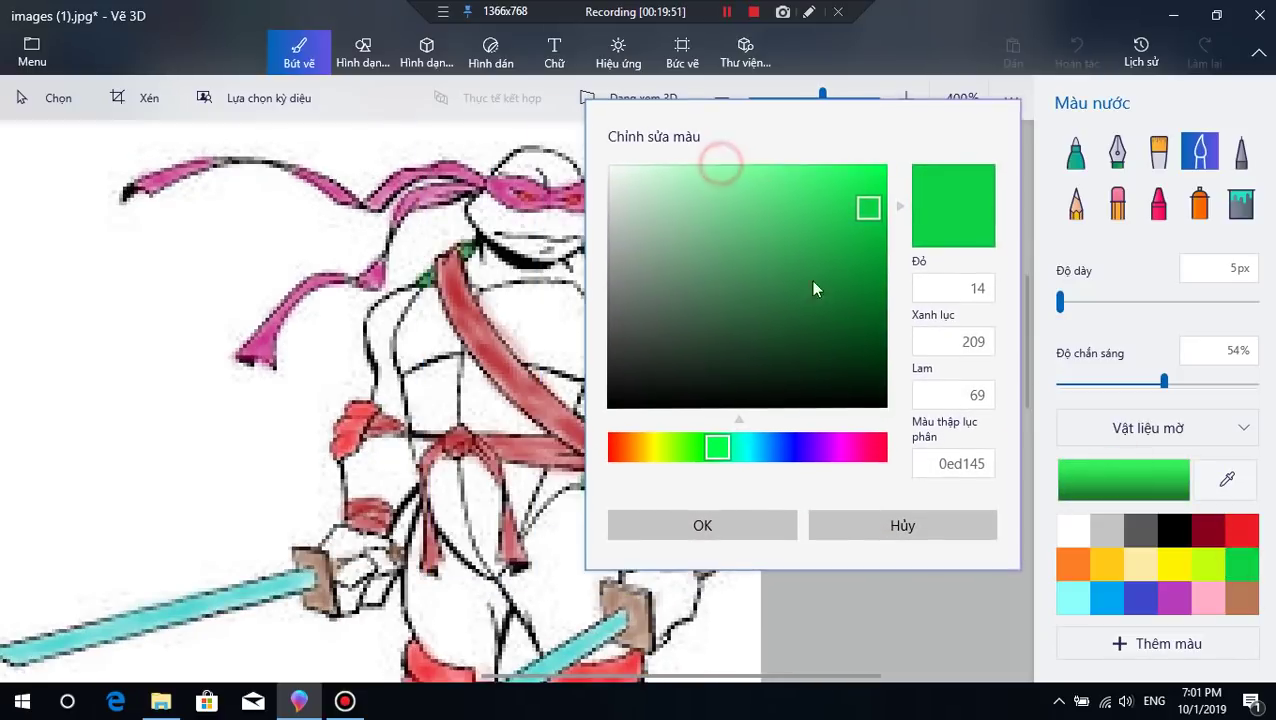
pyautogui.click(820, 293)
pyautogui.moveTo(848, 122); pyautogui.dragTo(950, 118)
pyautogui.click(919, 272)
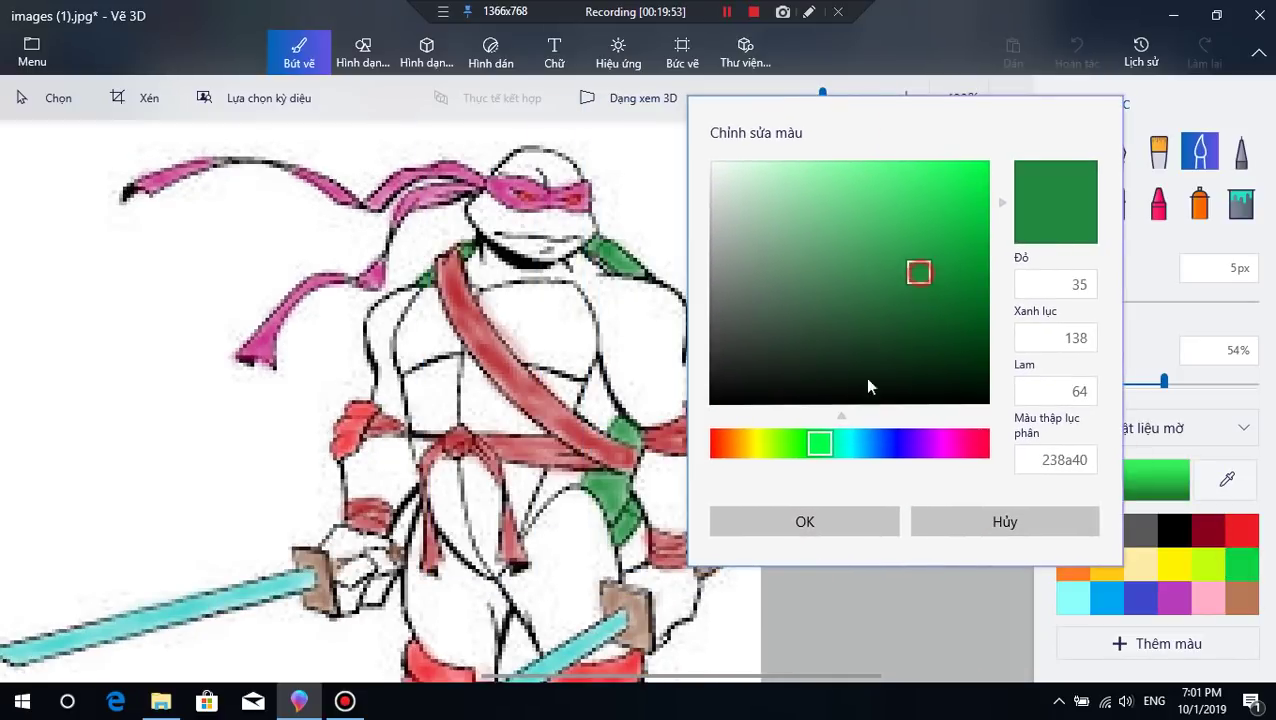
pyautogui.click(805, 522)
# Step: Paint the chest and belly plates dark green on both sides of the diagonal strap and below the belt
pyautogui.click(500, 312)
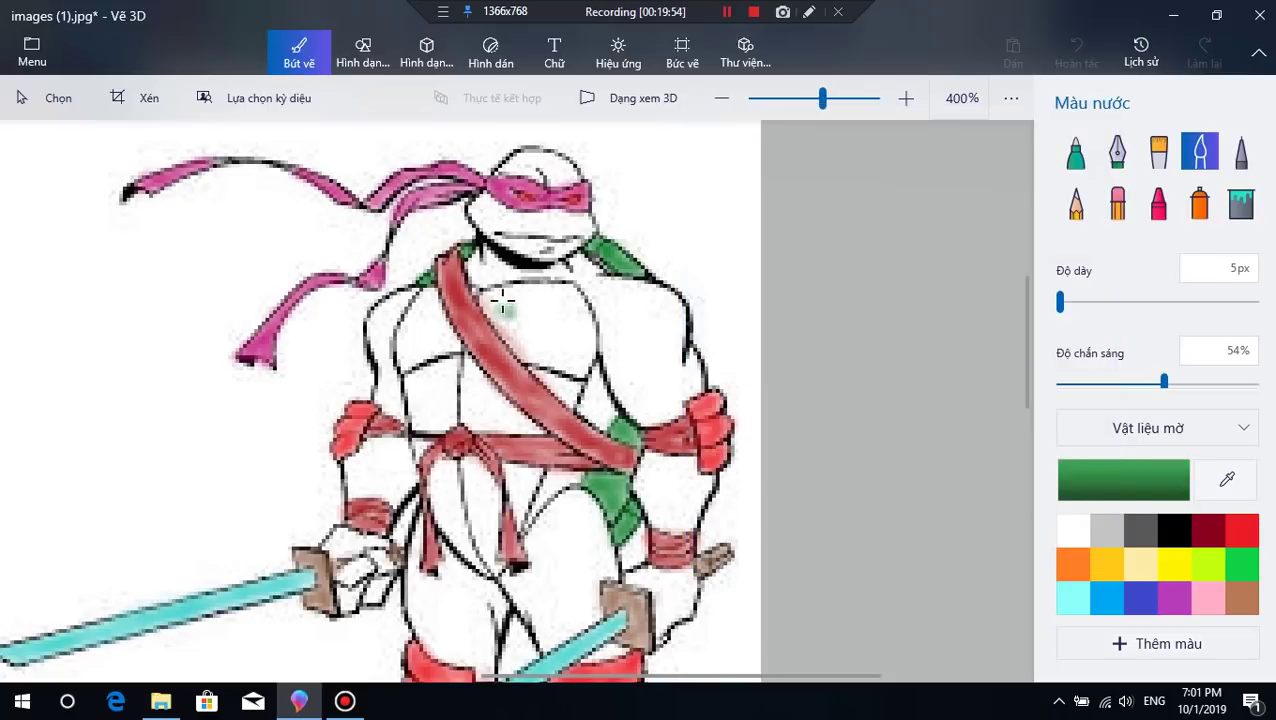
pyautogui.moveTo(484, 300)
pyautogui.mouseDown()
pyautogui.moveTo(520, 350)
pyautogui.moveTo(501, 314)
pyautogui.moveTo(538, 298)
pyautogui.moveTo(471, 289)
pyautogui.moveTo(491, 301)
pyautogui.moveTo(484, 313)
pyautogui.moveTo(537, 298)
pyautogui.moveTo(494, 293)
pyautogui.moveTo(521, 292)
pyautogui.moveTo(516, 314)
pyautogui.moveTo(504, 290)
pyautogui.moveTo(521, 326)
pyautogui.moveTo(498, 307)
pyautogui.moveTo(541, 356)
pyautogui.moveTo(496, 314)
pyautogui.moveTo(531, 358)
pyautogui.moveTo(498, 327)
pyautogui.moveTo(509, 341)
pyautogui.moveTo(538, 324)
pyautogui.moveTo(526, 315)
pyautogui.moveTo(534, 349)
pyautogui.moveTo(521, 347)
pyautogui.moveTo(519, 308)
pyautogui.moveTo(534, 303)
pyautogui.moveTo(516, 296)
pyautogui.moveTo(562, 291)
pyautogui.moveTo(507, 290)
pyautogui.moveTo(576, 289)
pyautogui.moveTo(583, 329)
pyautogui.moveTo(562, 280)
pyautogui.moveTo(575, 326)
pyautogui.moveTo(557, 318)
pyautogui.moveTo(562, 332)
pyautogui.moveTo(579, 316)
pyautogui.moveTo(584, 346)
pyautogui.mouseUp()
pyautogui.moveTo(587, 325)
pyautogui.mouseDown()
pyautogui.moveTo(585, 367)
pyautogui.moveTo(535, 354)
pyautogui.moveTo(584, 371)
pyautogui.moveTo(532, 351)
pyautogui.moveTo(557, 339)
pyautogui.moveTo(534, 345)
pyautogui.moveTo(522, 325)
pyautogui.moveTo(540, 302)
pyautogui.moveTo(554, 307)
pyautogui.moveTo(564, 315)
pyautogui.moveTo(533, 342)
pyautogui.moveTo(547, 309)
pyautogui.moveTo(565, 358)
pyautogui.moveTo(530, 340)
pyautogui.moveTo(536, 314)
pyautogui.moveTo(506, 311)
pyautogui.moveTo(536, 358)
pyautogui.moveTo(559, 367)
pyautogui.moveTo(561, 329)
pyautogui.moveTo(549, 345)
pyautogui.moveTo(552, 325)
pyautogui.moveTo(531, 308)
pyautogui.moveTo(544, 299)
pyautogui.moveTo(487, 294)
pyautogui.moveTo(566, 306)
pyautogui.moveTo(556, 349)
pyautogui.moveTo(571, 317)
pyautogui.moveTo(586, 331)
pyautogui.moveTo(588, 306)
pyautogui.moveTo(569, 294)
pyautogui.moveTo(529, 361)
pyautogui.moveTo(580, 404)
pyautogui.moveTo(550, 379)
pyautogui.moveTo(566, 394)
pyautogui.moveTo(579, 382)
pyautogui.moveTo(569, 396)
pyautogui.moveTo(539, 371)
pyautogui.moveTo(579, 398)
pyautogui.moveTo(539, 372)
pyautogui.moveTo(581, 386)
pyautogui.moveTo(541, 368)
pyautogui.moveTo(579, 401)
pyautogui.moveTo(546, 371)
pyautogui.moveTo(575, 388)
pyautogui.mouseUp()
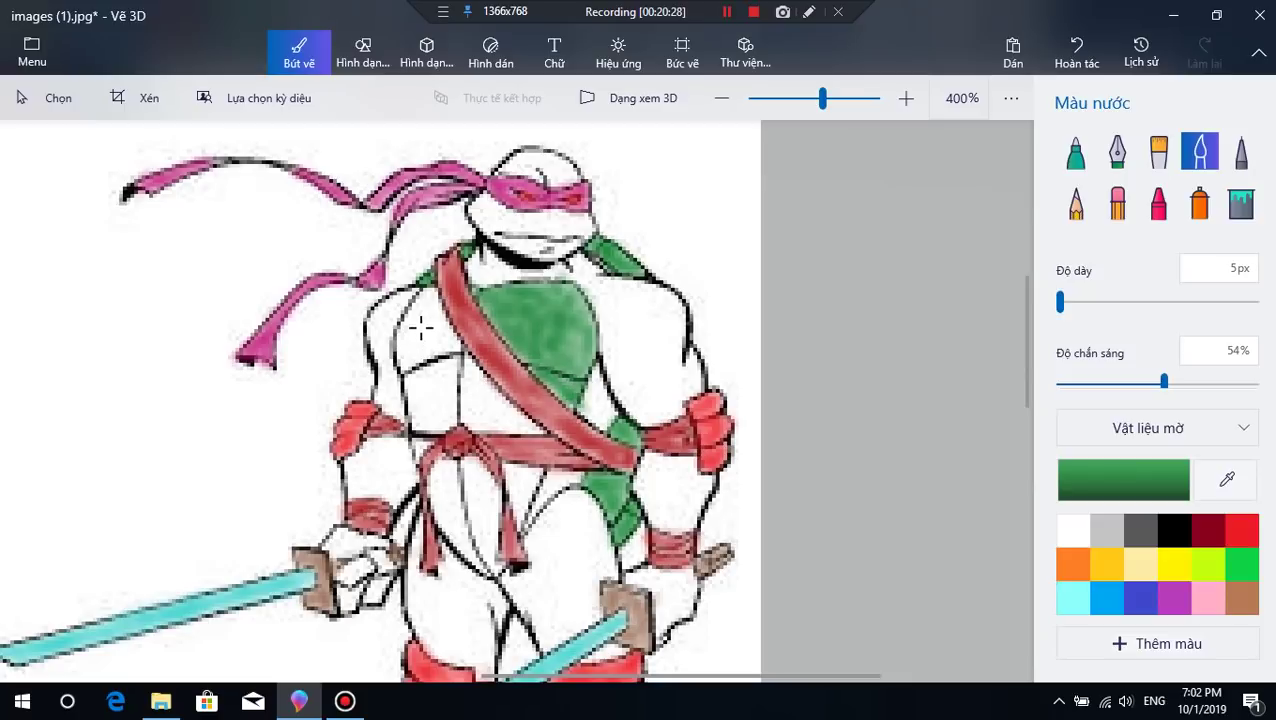
pyautogui.moveTo(420, 325)
pyautogui.mouseDown()
pyautogui.moveTo(430, 292)
pyautogui.moveTo(402, 368)
pyautogui.moveTo(411, 310)
pyautogui.moveTo(398, 344)
pyautogui.moveTo(433, 282)
pyautogui.moveTo(411, 350)
pyautogui.moveTo(433, 300)
pyautogui.moveTo(443, 337)
pyautogui.moveTo(436, 290)
pyautogui.moveTo(450, 344)
pyautogui.moveTo(428, 307)
pyautogui.moveTo(457, 345)
pyautogui.moveTo(434, 283)
pyautogui.moveTo(450, 332)
pyautogui.moveTo(429, 300)
pyautogui.moveTo(409, 332)
pyautogui.moveTo(430, 286)
pyautogui.moveTo(402, 349)
pyautogui.moveTo(425, 325)
pyautogui.moveTo(443, 353)
pyautogui.moveTo(411, 352)
pyautogui.moveTo(431, 308)
pyautogui.moveTo(416, 354)
pyautogui.moveTo(430, 344)
pyautogui.moveTo(420, 312)
pyautogui.moveTo(439, 334)
pyautogui.moveTo(431, 305)
pyautogui.moveTo(455, 347)
pyautogui.moveTo(410, 360)
pyautogui.moveTo(398, 331)
pyautogui.moveTo(401, 363)
pyautogui.moveTo(420, 292)
pyautogui.moveTo(398, 347)
pyautogui.moveTo(408, 360)
pyautogui.moveTo(449, 352)
pyautogui.moveTo(427, 295)
pyautogui.moveTo(420, 420)
pyautogui.moveTo(416, 392)
pyautogui.moveTo(441, 364)
pyautogui.moveTo(408, 384)
pyautogui.moveTo(416, 374)
pyautogui.moveTo(413, 429)
pyautogui.moveTo(421, 369)
pyautogui.moveTo(400, 378)
pyautogui.moveTo(414, 378)
pyautogui.moveTo(418, 430)
pyautogui.moveTo(430, 390)
pyautogui.moveTo(448, 420)
pyautogui.moveTo(450, 365)
pyautogui.moveTo(446, 428)
pyautogui.moveTo(452, 380)
pyautogui.moveTo(420, 405)
pyautogui.moveTo(406, 385)
pyautogui.moveTo(452, 360)
pyautogui.moveTo(422, 428)
pyautogui.moveTo(446, 424)
pyautogui.moveTo(425, 372)
pyautogui.moveTo(440, 410)
pyautogui.moveTo(409, 378)
pyautogui.moveTo(432, 440)
pyautogui.moveTo(453, 378)
pyautogui.moveTo(452, 415)
pyautogui.moveTo(428, 405)
pyautogui.moveTo(445, 366)
pyautogui.moveTo(418, 462)
pyautogui.moveTo(470, 368)
pyautogui.moveTo(498, 407)
pyautogui.moveTo(485, 392)
pyautogui.moveTo(465, 400)
pyautogui.moveTo(468, 365)
pyautogui.moveTo(462, 395)
pyautogui.moveTo(515, 432)
pyautogui.moveTo(470, 410)
pyautogui.moveTo(466, 370)
pyautogui.moveTo(530, 425)
pyautogui.moveTo(476, 380)
pyautogui.moveTo(499, 420)
pyautogui.moveTo(535, 432)
pyautogui.moveTo(475, 428)
pyautogui.moveTo(530, 432)
pyautogui.moveTo(481, 398)
pyautogui.moveTo(462, 354)
pyautogui.moveTo(467, 388)
pyautogui.moveTo(555, 386)
pyautogui.mouseUp()
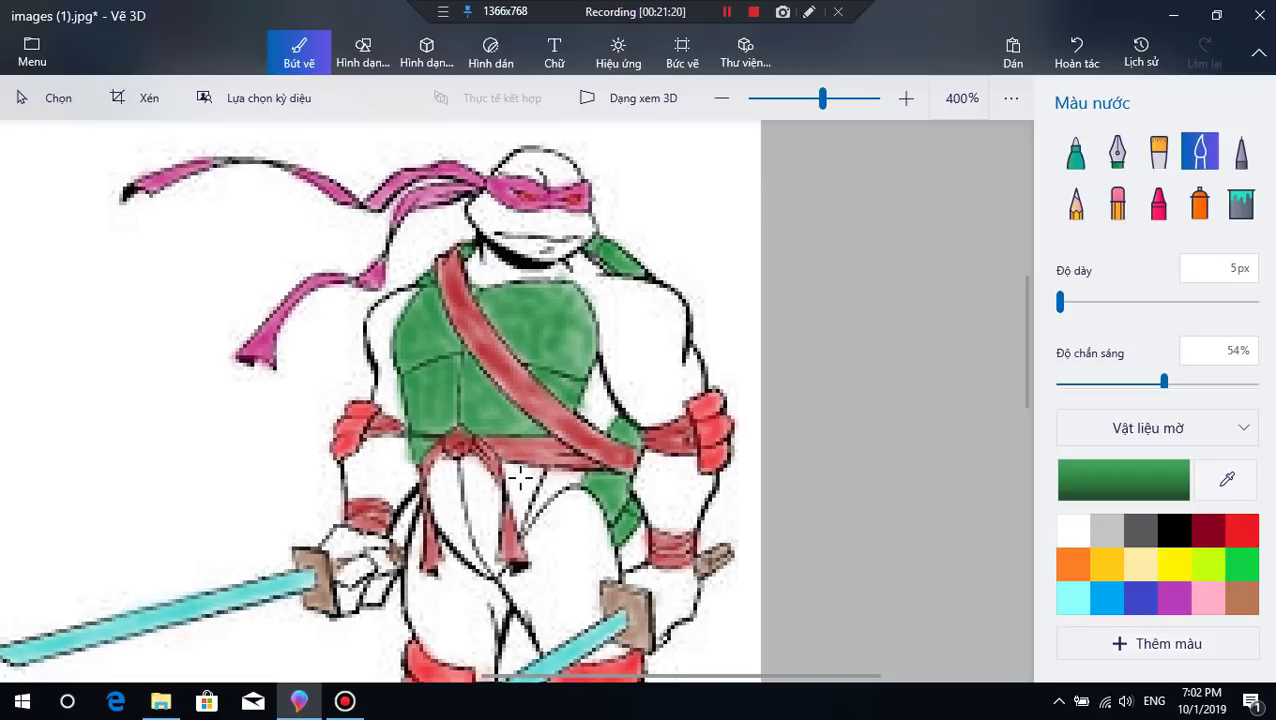
pyautogui.moveTo(520, 478)
pyautogui.mouseDown()
pyautogui.moveTo(512, 507)
pyautogui.moveTo(506, 456)
pyautogui.moveTo(517, 518)
pyautogui.moveTo(528, 488)
pyautogui.moveTo(517, 468)
pyautogui.moveTo(516, 503)
pyautogui.moveTo(507, 465)
pyautogui.moveTo(519, 515)
pyautogui.moveTo(514, 474)
pyautogui.moveTo(529, 463)
pyautogui.moveTo(535, 473)
pyautogui.moveTo(518, 528)
pyautogui.moveTo(536, 471)
pyautogui.moveTo(430, 473)
pyautogui.moveTo(438, 492)
pyautogui.moveTo(441, 469)
pyautogui.moveTo(446, 525)
pyautogui.moveTo(434, 474)
pyautogui.moveTo(432, 499)
pyautogui.moveTo(438, 459)
pyautogui.moveTo(430, 486)
pyautogui.moveTo(445, 476)
pyautogui.moveTo(451, 507)
pyautogui.moveTo(454, 481)
pyautogui.moveTo(458, 511)
pyautogui.moveTo(451, 464)
pyautogui.moveTo(459, 492)
pyautogui.moveTo(444, 510)
pyautogui.moveTo(460, 538)
pyautogui.moveTo(443, 511)
pyautogui.moveTo(460, 540)
pyautogui.moveTo(441, 509)
pyautogui.moveTo(460, 541)
pyautogui.moveTo(448, 485)
pyautogui.moveTo(453, 534)
pyautogui.moveTo(458, 525)
pyautogui.moveTo(478, 550)
pyautogui.mouseUp()
pyautogui.moveTo(449, 463)
pyautogui.mouseDown()
pyautogui.moveTo(434, 497)
pyautogui.moveTo(477, 475)
pyautogui.moveTo(477, 514)
pyautogui.moveTo(470, 458)
pyautogui.moveTo(466, 501)
pyautogui.moveTo(473, 462)
pyautogui.moveTo(487, 489)
pyautogui.moveTo(465, 464)
pyautogui.moveTo(469, 501)
pyautogui.moveTo(469, 463)
pyautogui.moveTo(489, 552)
pyautogui.moveTo(488, 479)
pyautogui.moveTo(489, 537)
pyautogui.moveTo(487, 485)
pyautogui.moveTo(486, 534)
pyautogui.moveTo(477, 471)
pyautogui.moveTo(473, 527)
pyautogui.moveTo(466, 464)
pyautogui.moveTo(493, 567)
pyautogui.moveTo(480, 534)
pyautogui.moveTo(491, 562)
pyautogui.moveTo(502, 495)
pyautogui.moveTo(489, 547)
pyautogui.moveTo(473, 460)
pyautogui.moveTo(504, 497)
pyautogui.moveTo(462, 462)
pyautogui.moveTo(474, 492)
pyautogui.moveTo(486, 477)
pyautogui.moveTo(501, 566)
pyautogui.moveTo(460, 508)
pyautogui.moveTo(472, 474)
pyautogui.mouseUp()
# Step: Examine the whole coloured figure zoomed out and in 3D view, and return to the flat view
pyautogui.scroll(-1, 472, 474)
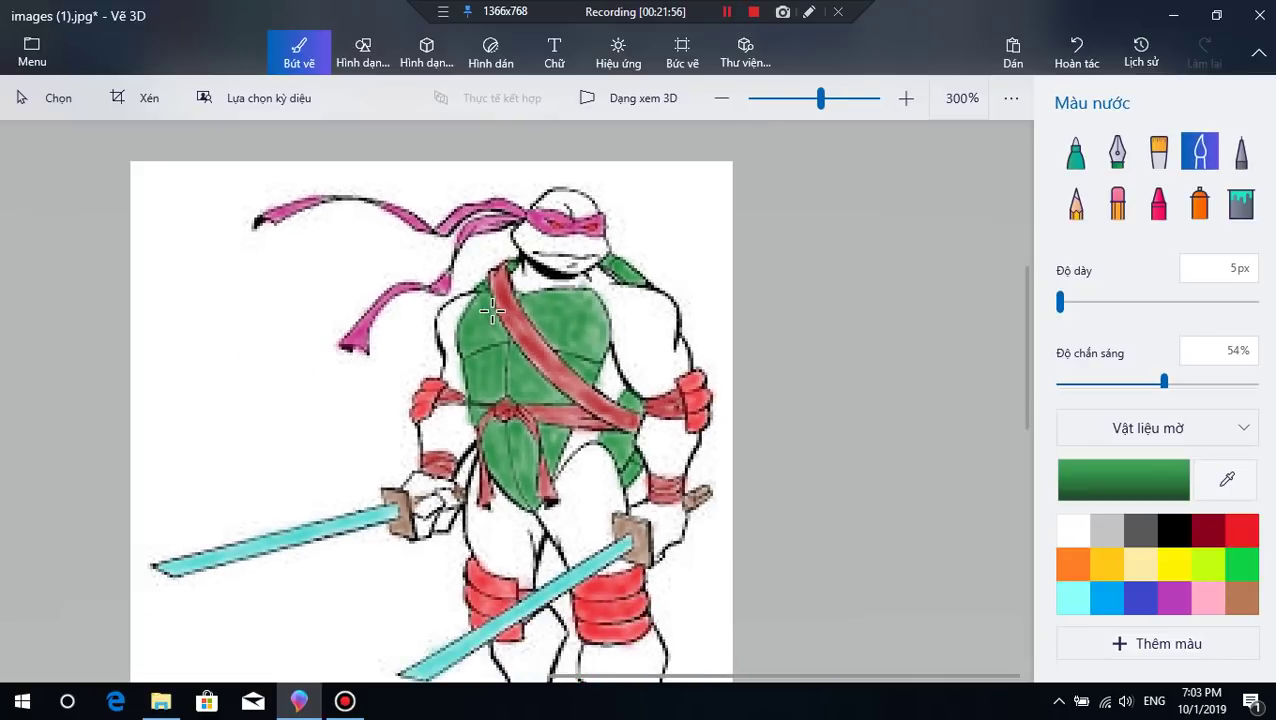
pyautogui.scroll(-1, 586, 425)
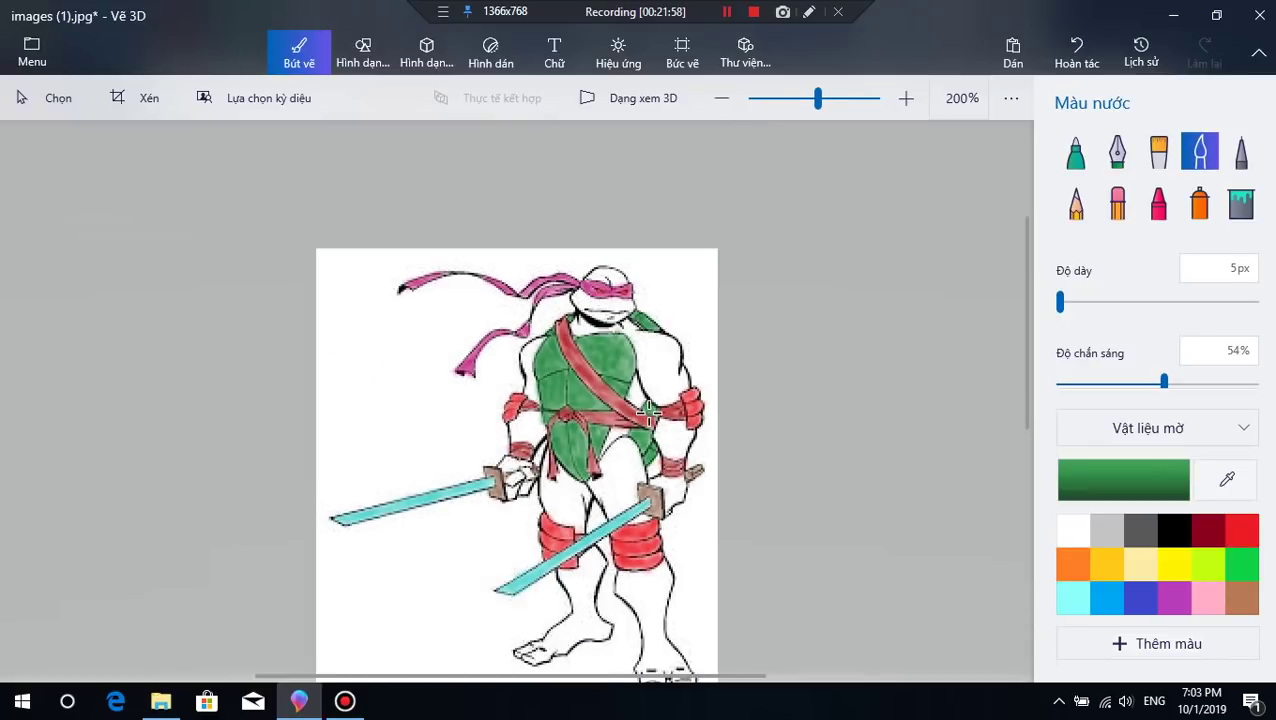
pyautogui.scroll(-2, 738, 501)
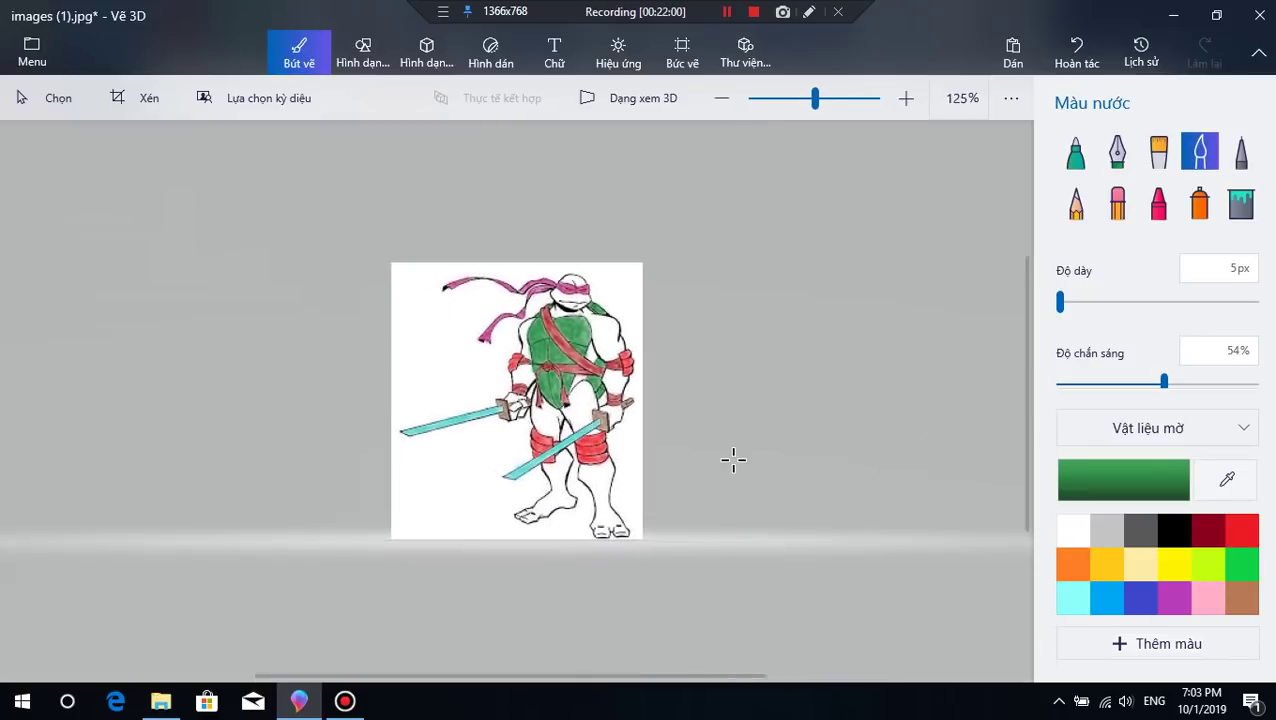
pyautogui.scroll(3, 795, 293)
pyautogui.scroll(-2, 795, 293)
pyautogui.click(672, 118)
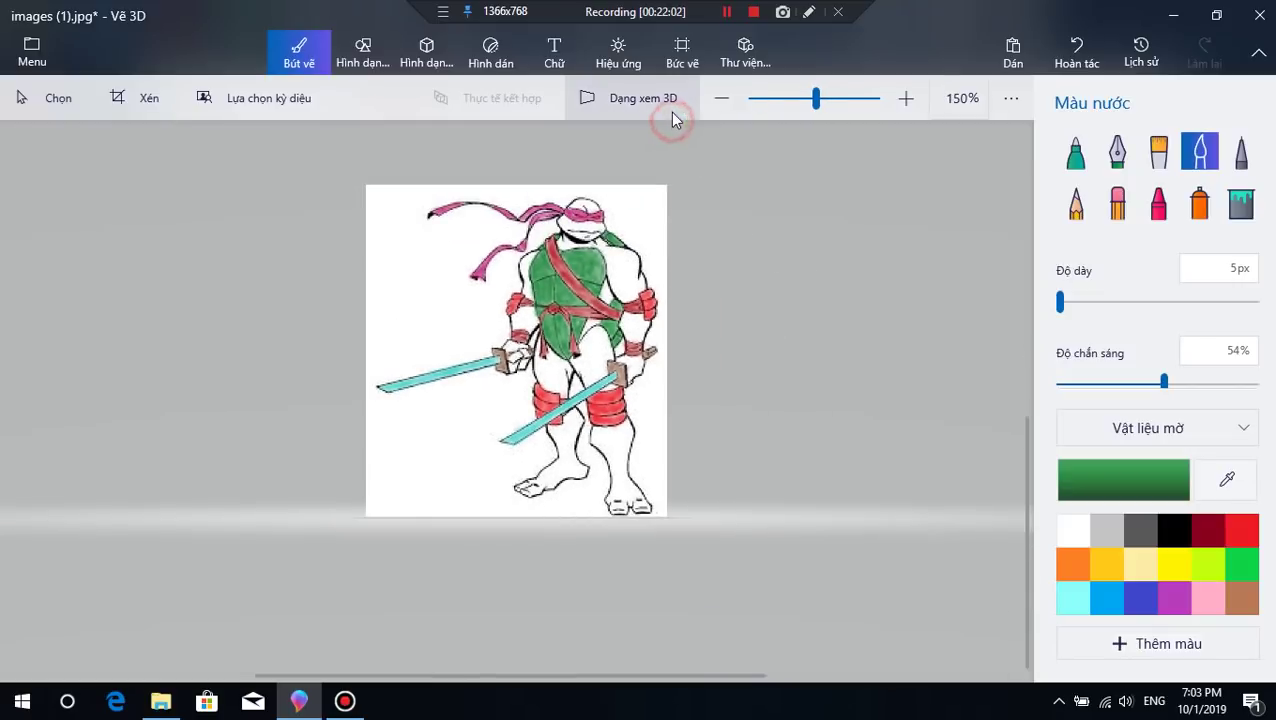
pyautogui.scroll(1, 791, 386)
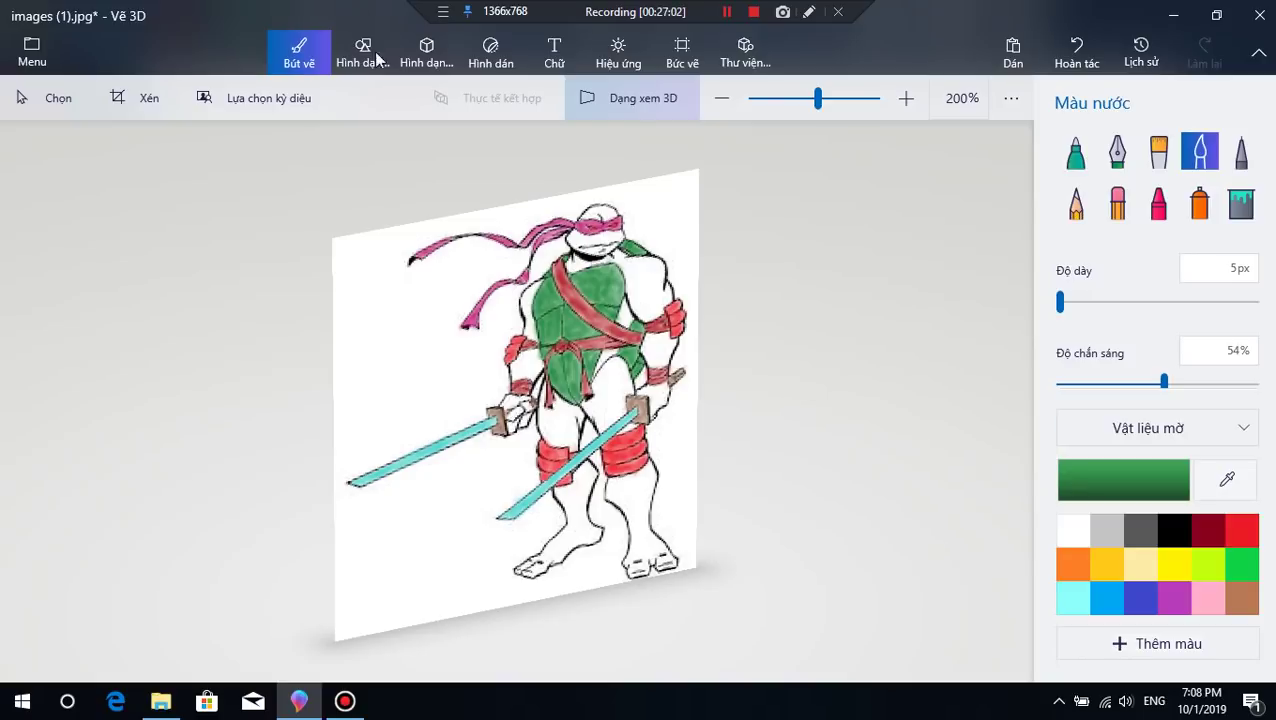
pyautogui.click(607, 103)
pyautogui.scroll(2, 590, 236)
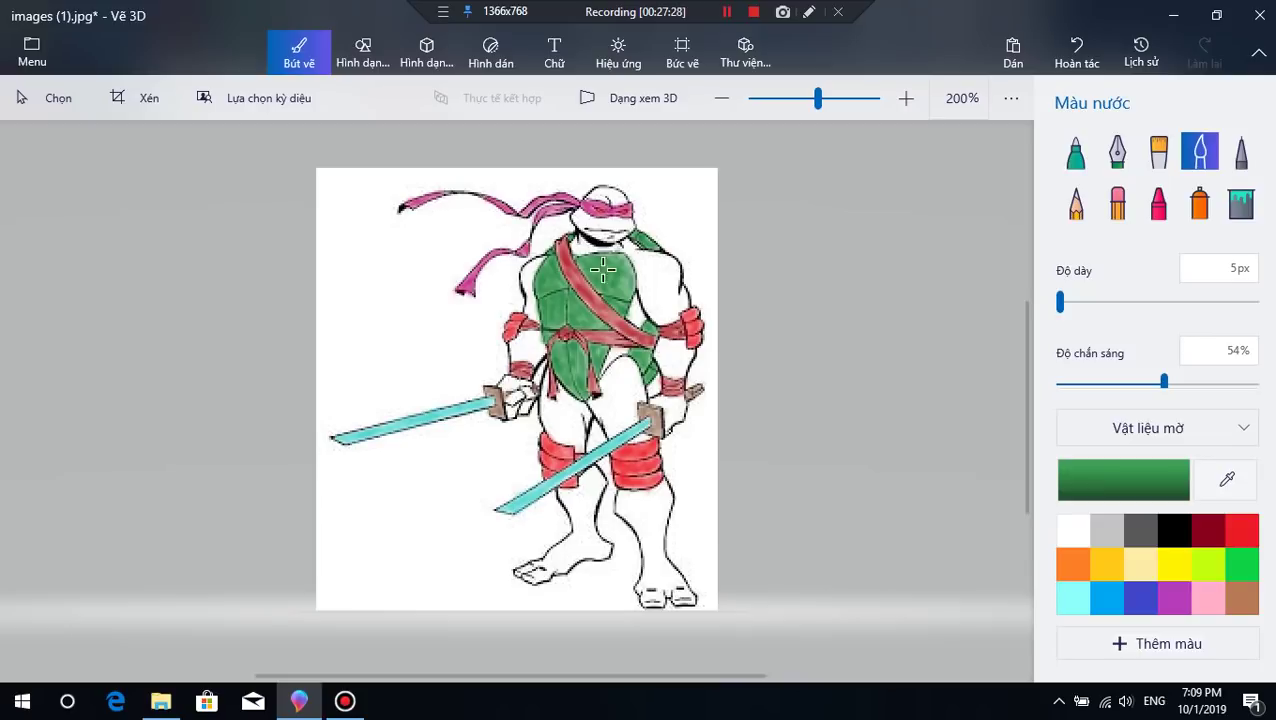
# Step: Change the paint colour to a custom dark grey-blue, hex 2e6e8a, starting from the blue swatch
pyautogui.scroll(2, 602, 268)
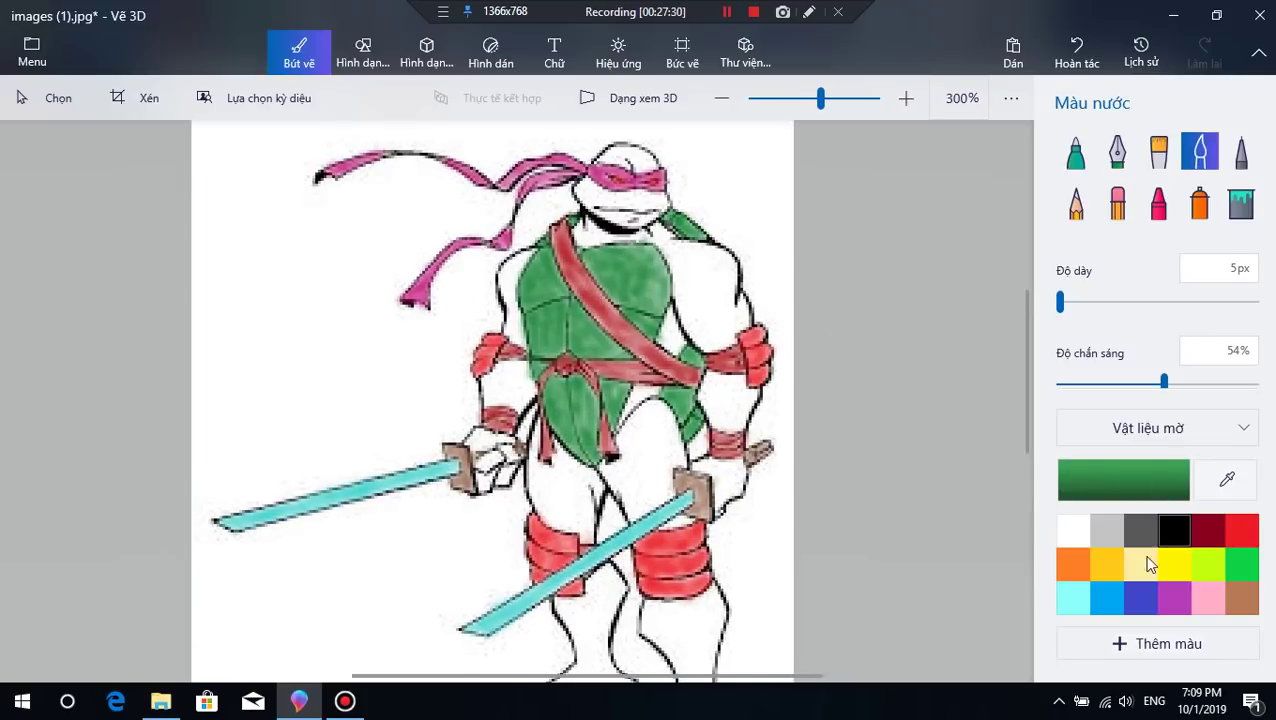
pyautogui.click(1105, 596)
pyautogui.click(1134, 463)
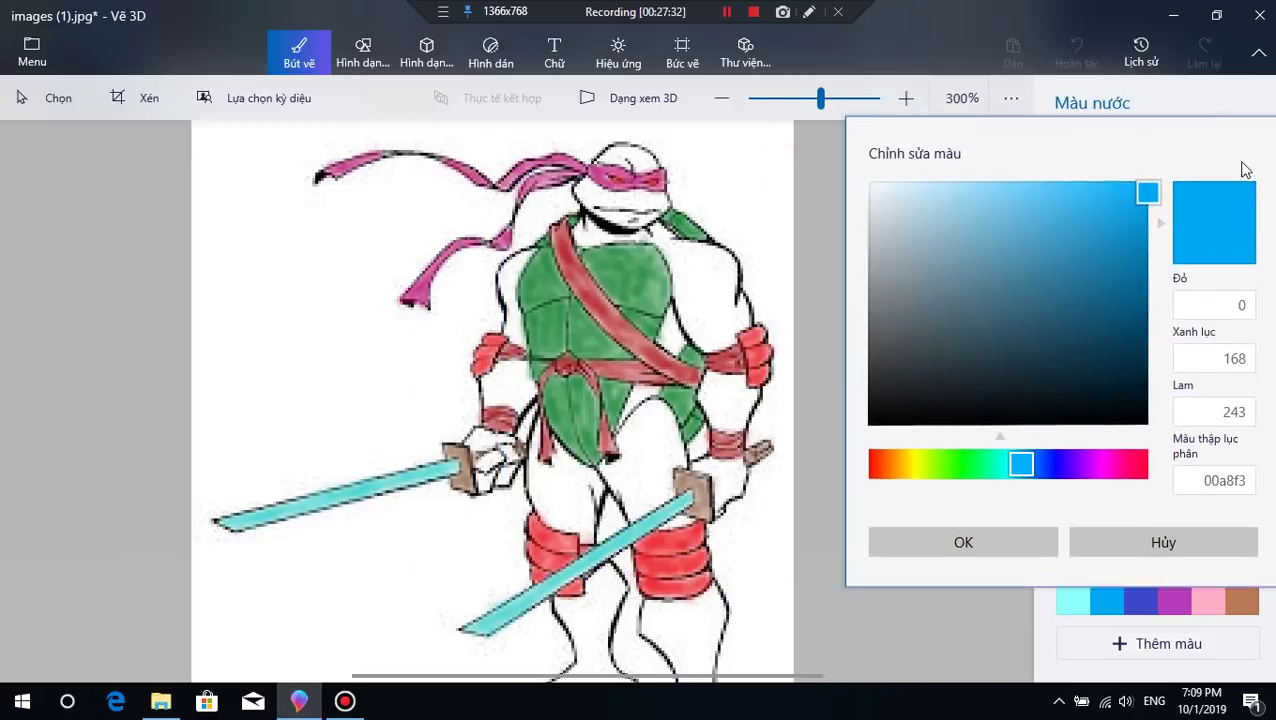
pyautogui.moveTo(1070, 262); pyautogui.dragTo(1036, 305)
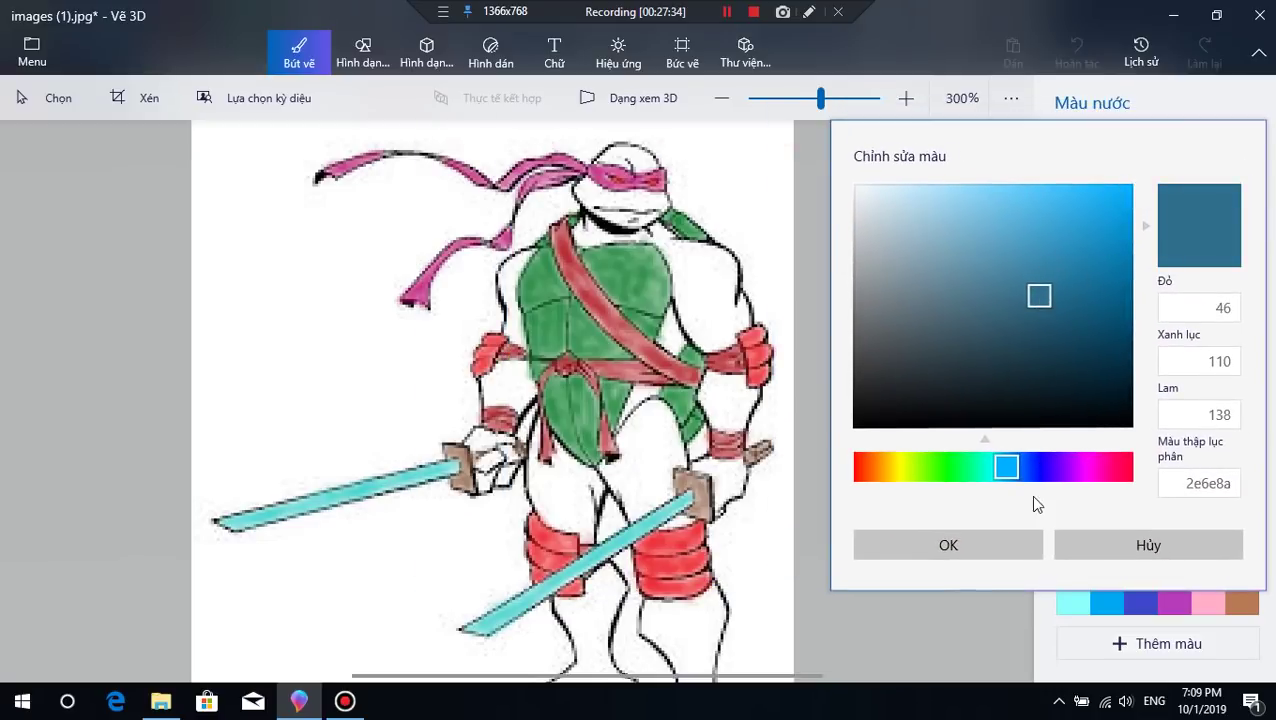
pyautogui.click(984, 553)
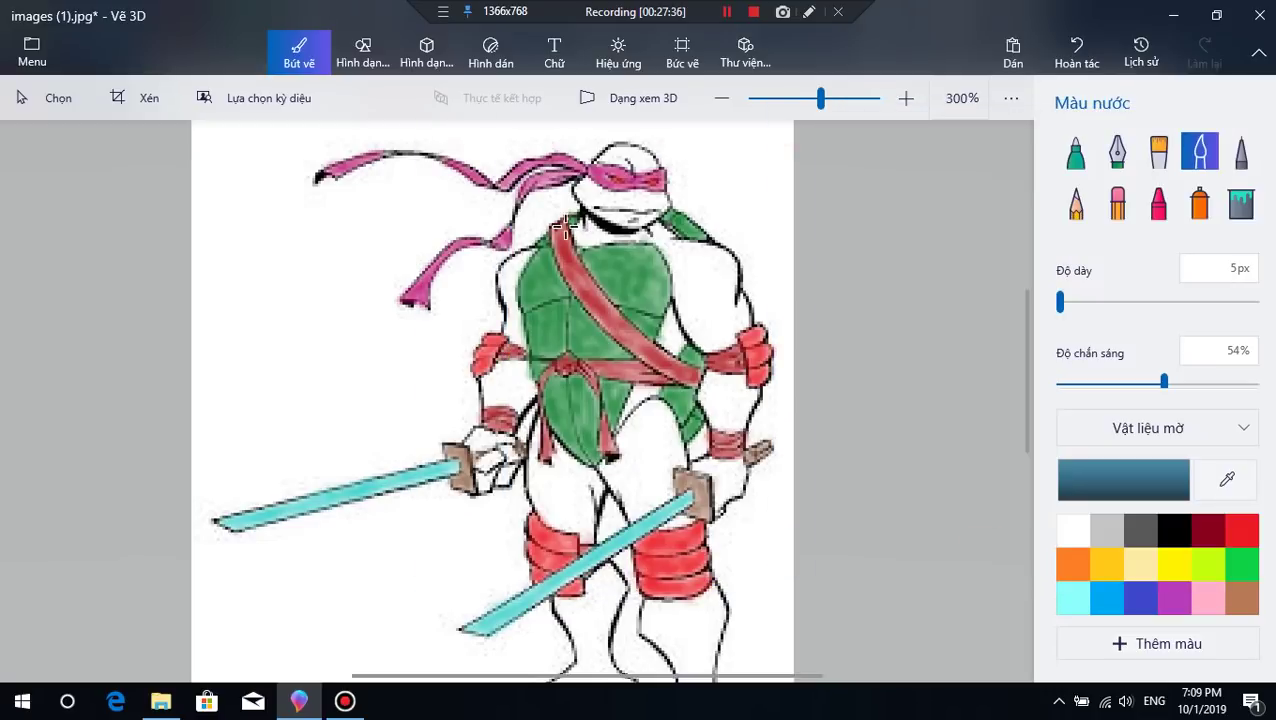
# Step: Paint the turtle's head around the mask, the neck and the right-hand shoulder and upper arm grey-blue
pyautogui.scroll(1, 580, 205)
pyautogui.moveTo(612, 133)
pyautogui.mouseDown()
pyautogui.moveTo(651, 145)
pyautogui.moveTo(602, 149)
pyautogui.moveTo(637, 128)
pyautogui.moveTo(649, 151)
pyautogui.moveTo(632, 142)
pyautogui.moveTo(658, 148)
pyautogui.moveTo(647, 151)
pyautogui.moveTo(661, 135)
pyautogui.moveTo(637, 129)
pyautogui.moveTo(671, 145)
pyautogui.moveTo(653, 156)
pyautogui.moveTo(679, 148)
pyautogui.moveTo(658, 157)
pyautogui.moveTo(653, 135)
pyautogui.moveTo(608, 146)
pyautogui.moveTo(631, 128)
pyautogui.moveTo(683, 143)
pyautogui.moveTo(622, 140)
pyautogui.moveTo(589, 186)
pyautogui.moveTo(581, 178)
pyautogui.moveTo(594, 208)
pyautogui.moveTo(591, 170)
pyautogui.moveTo(579, 183)
pyautogui.moveTo(627, 200)
pyautogui.moveTo(591, 170)
pyautogui.moveTo(603, 195)
pyautogui.moveTo(575, 183)
pyautogui.moveTo(594, 213)
pyautogui.moveTo(637, 232)
pyautogui.moveTo(617, 211)
pyautogui.moveTo(650, 227)
pyautogui.moveTo(620, 219)
pyautogui.moveTo(684, 212)
pyautogui.moveTo(634, 214)
pyautogui.moveTo(673, 218)
pyautogui.moveTo(663, 231)
pyautogui.moveTo(624, 222)
pyautogui.moveTo(612, 202)
pyautogui.moveTo(648, 196)
pyautogui.moveTo(606, 186)
pyautogui.moveTo(659, 197)
pyautogui.moveTo(592, 193)
pyautogui.mouseUp()
pyautogui.moveTo(680, 198)
pyautogui.mouseDown()
pyautogui.moveTo(650, 185)
pyautogui.moveTo(655, 205)
pyautogui.moveTo(680, 190)
pyautogui.moveTo(688, 205)
pyautogui.moveTo(640, 203)
pyautogui.moveTo(695, 205)
pyautogui.moveTo(610, 188)
pyautogui.mouseUp()
pyautogui.scroll(-1, 600, 240)
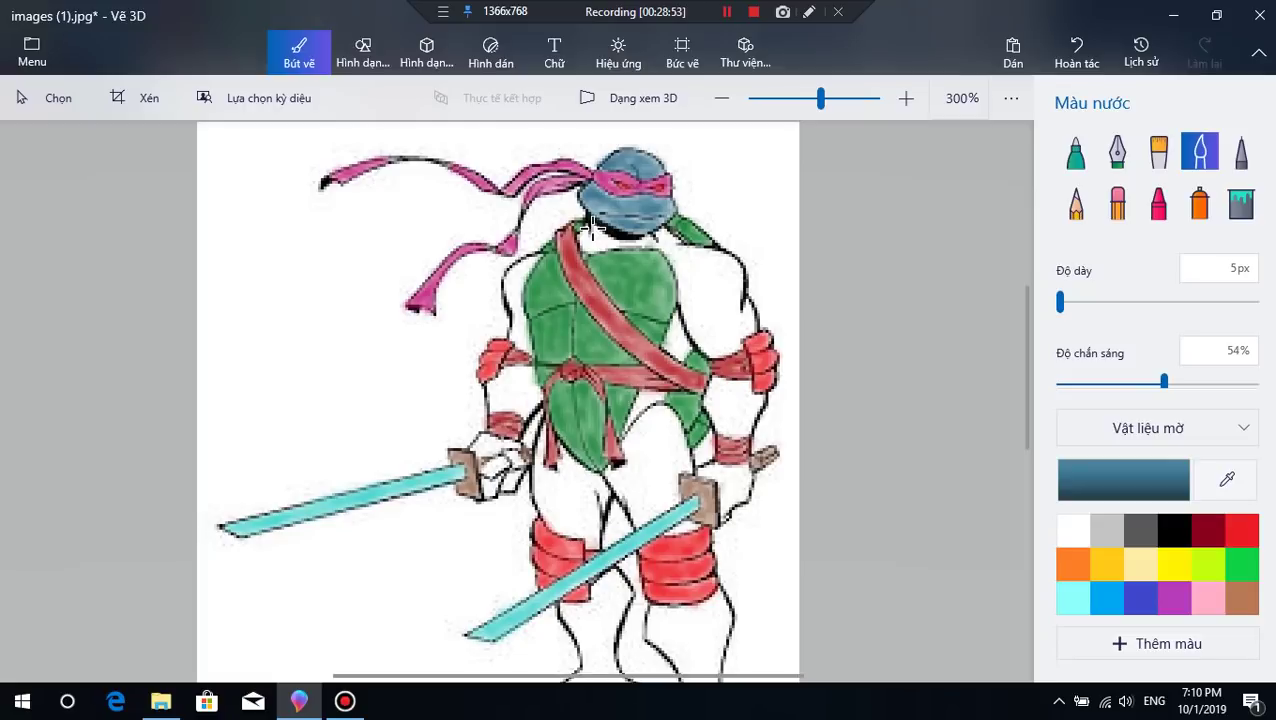
pyautogui.moveTo(587, 236)
pyautogui.mouseDown()
pyautogui.moveTo(588, 248)
pyautogui.moveTo(596, 230)
pyautogui.moveTo(598, 244)
pyautogui.moveTo(612, 241)
pyautogui.moveTo(600, 245)
pyautogui.moveTo(590, 225)
pyautogui.moveTo(598, 240)
pyautogui.moveTo(637, 242)
pyautogui.moveTo(600, 245)
pyautogui.moveTo(594, 232)
pyautogui.moveTo(666, 242)
pyautogui.moveTo(668, 230)
pyautogui.moveTo(659, 242)
pyautogui.mouseUp()
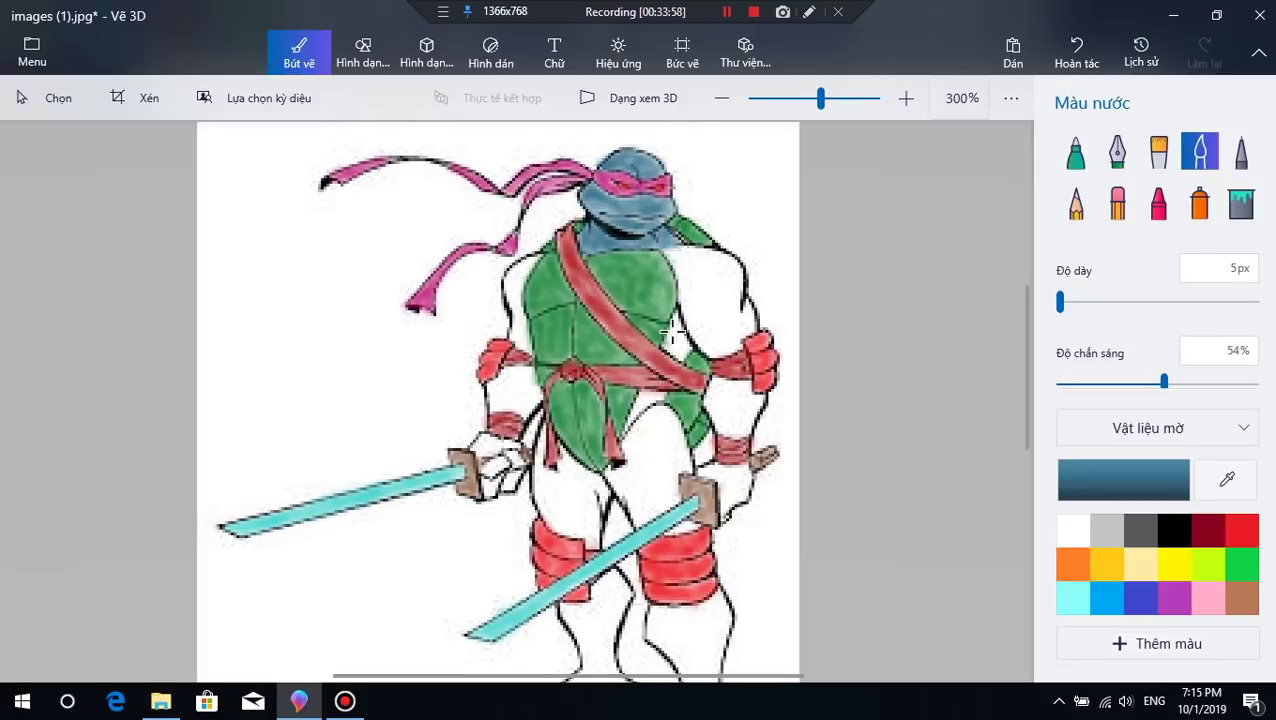
pyautogui.moveTo(688, 275)
pyautogui.mouseDown()
pyautogui.moveTo(665, 242)
pyautogui.moveTo(687, 317)
pyautogui.moveTo(677, 256)
pyautogui.moveTo(710, 258)
pyautogui.moveTo(641, 272)
pyautogui.moveTo(688, 264)
pyautogui.moveTo(666, 249)
pyautogui.moveTo(688, 257)
pyautogui.moveTo(664, 254)
pyautogui.moveTo(658, 271)
pyautogui.moveTo(653, 256)
pyautogui.moveTo(688, 334)
pyautogui.moveTo(668, 322)
pyautogui.moveTo(706, 320)
pyautogui.moveTo(686, 340)
pyautogui.moveTo(710, 334)
pyautogui.moveTo(686, 342)
pyautogui.moveTo(709, 327)
pyautogui.moveTo(717, 297)
pyautogui.moveTo(713, 330)
pyautogui.moveTo(719, 297)
pyautogui.moveTo(730, 300)
pyautogui.moveTo(715, 318)
pyautogui.moveTo(722, 288)
pyautogui.moveTo(725, 318)
pyautogui.moveTo(719, 303)
pyautogui.moveTo(692, 340)
pyautogui.moveTo(712, 331)
pyautogui.moveTo(713, 276)
pyautogui.moveTo(695, 342)
pyautogui.moveTo(709, 329)
pyautogui.moveTo(668, 292)
pyautogui.moveTo(688, 320)
pyautogui.moveTo(674, 254)
pyautogui.moveTo(708, 280)
pyautogui.moveTo(712, 260)
pyautogui.moveTo(714, 280)
pyautogui.moveTo(690, 242)
pyautogui.moveTo(650, 252)
pyautogui.mouseUp()
# Step: Switch to 3D view and paint the right-hand forearm and the hand holding the sword grey-blue
pyautogui.click(643, 97)
pyautogui.scroll(3, 640, 272)
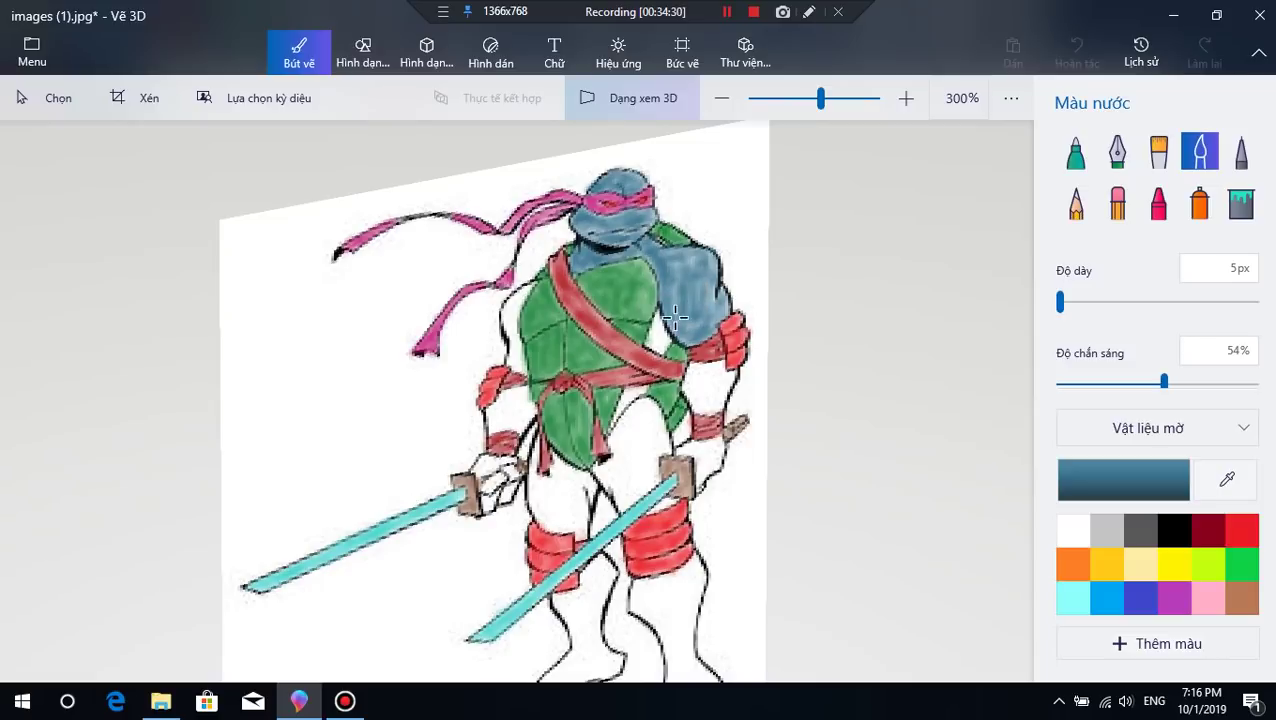
pyautogui.moveTo(706, 292); pyautogui.dragTo(694, 398)
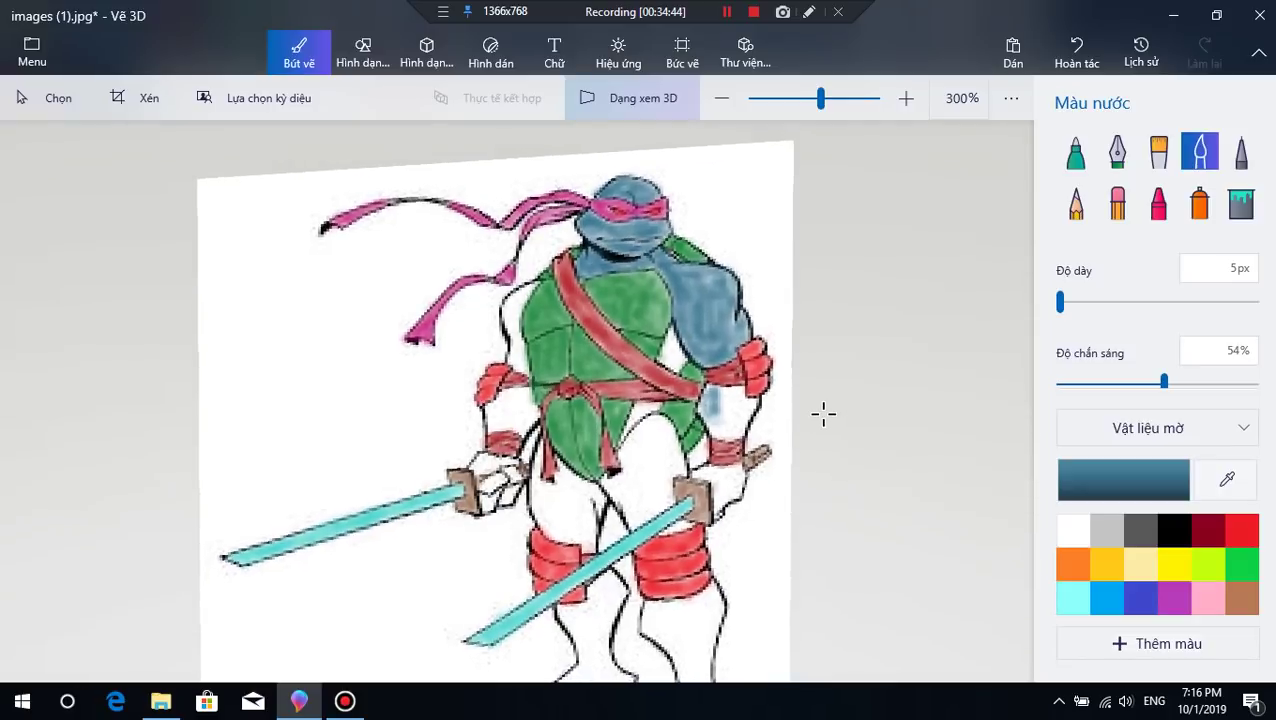
pyautogui.moveTo(711, 400); pyautogui.dragTo(703, 401)
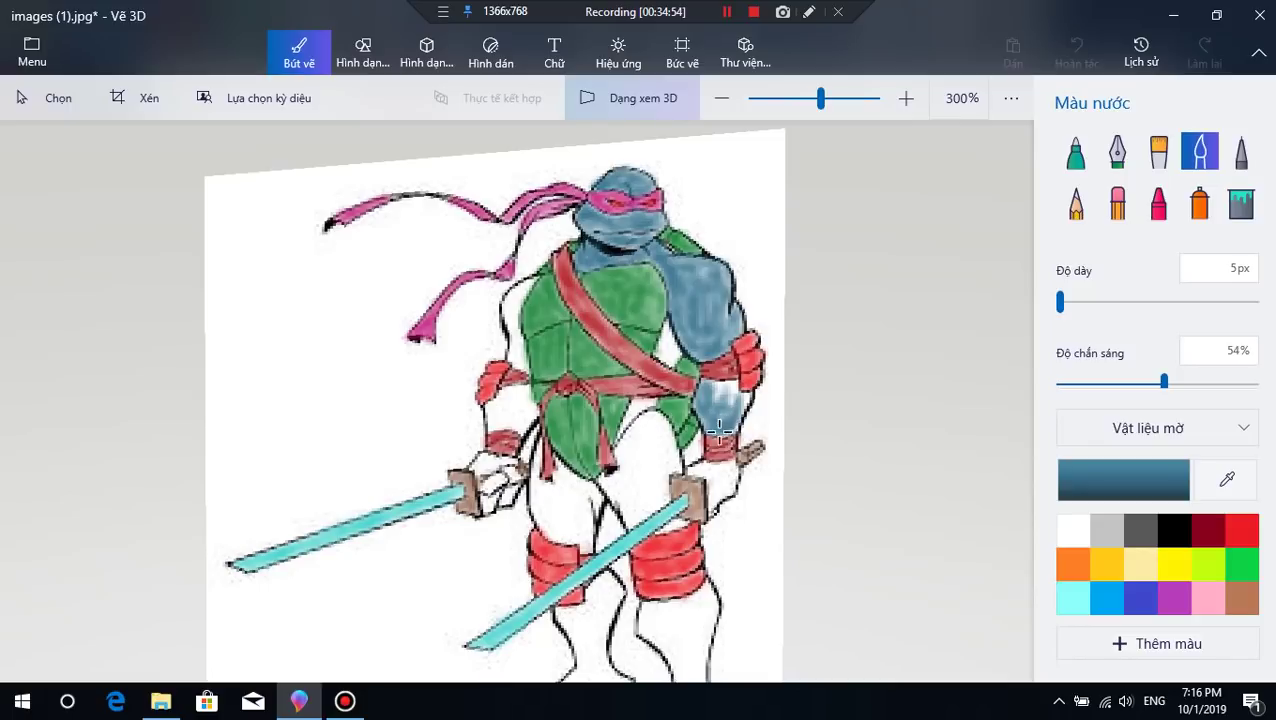
pyautogui.moveTo(736, 405); pyautogui.dragTo(736, 425)
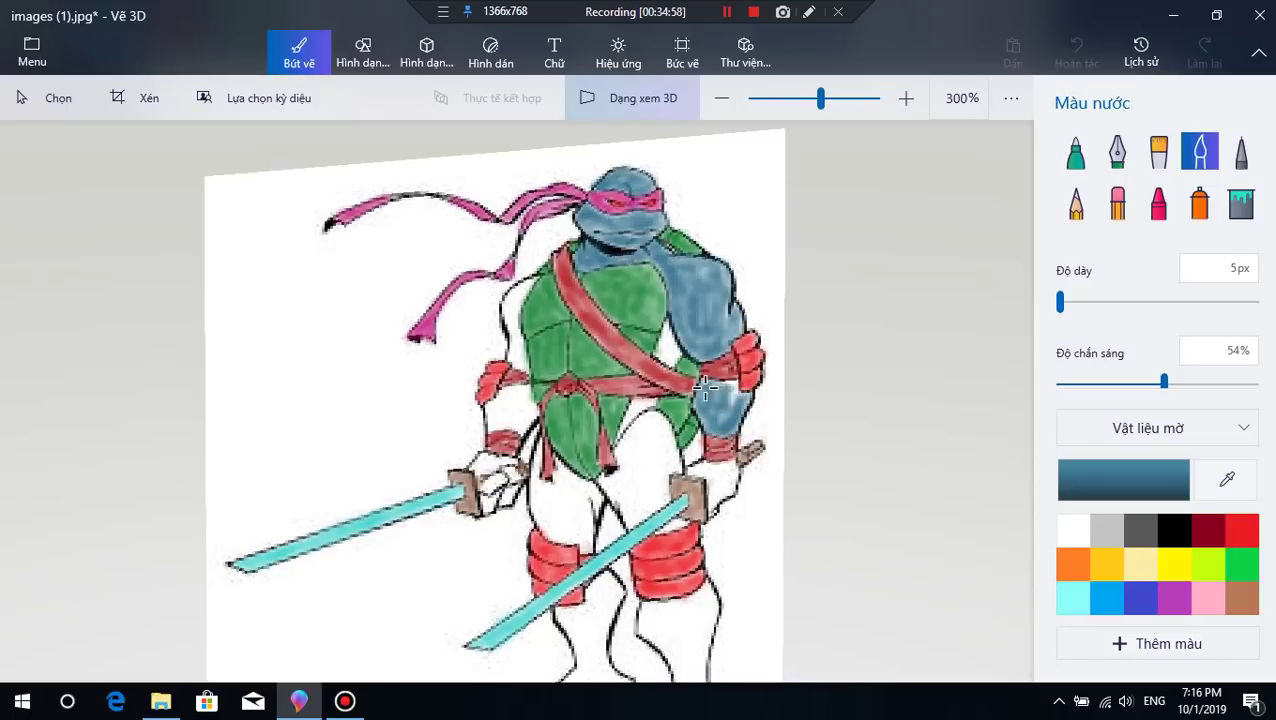
pyautogui.moveTo(731, 399); pyautogui.dragTo(733, 410)
pyautogui.moveTo(708, 402)
pyautogui.mouseDown()
pyautogui.moveTo(731, 383)
pyautogui.moveTo(728, 409)
pyautogui.moveTo(696, 418)
pyautogui.mouseUp()
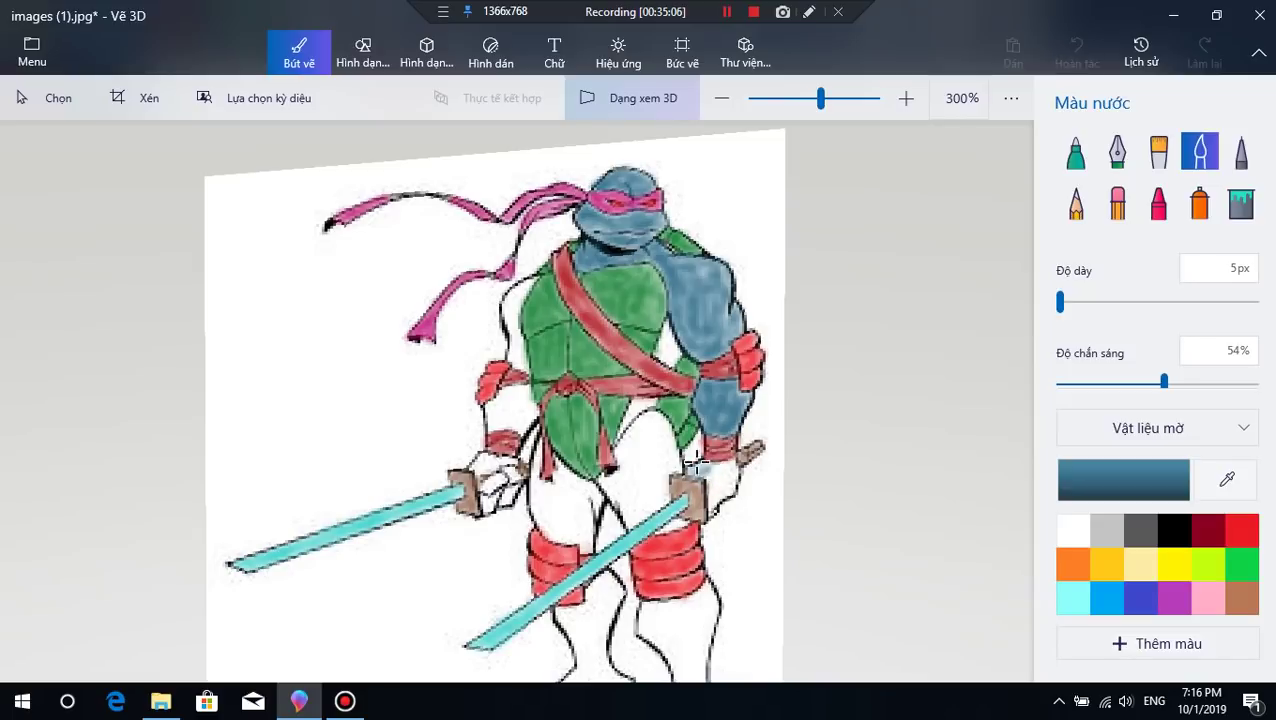
pyautogui.moveTo(697, 462)
pyautogui.mouseDown()
pyautogui.moveTo(712, 509)
pyautogui.moveTo(707, 469)
pyautogui.moveTo(709, 494)
pyautogui.moveTo(739, 485)
pyautogui.moveTo(719, 485)
pyautogui.moveTo(732, 485)
pyautogui.moveTo(708, 509)
pyautogui.moveTo(734, 465)
pyautogui.moveTo(708, 469)
pyautogui.moveTo(732, 461)
pyautogui.moveTo(690, 475)
pyautogui.moveTo(710, 457)
pyautogui.moveTo(710, 480)
pyautogui.moveTo(699, 467)
pyautogui.moveTo(729, 476)
pyautogui.moveTo(716, 473)
pyautogui.moveTo(728, 463)
pyautogui.moveTo(710, 505)
pyautogui.moveTo(708, 471)
pyautogui.moveTo(715, 497)
pyautogui.moveTo(738, 483)
pyautogui.moveTo(732, 464)
pyautogui.moveTo(708, 513)
pyautogui.moveTo(728, 468)
pyautogui.moveTo(716, 482)
pyautogui.moveTo(688, 467)
pyautogui.mouseUp()
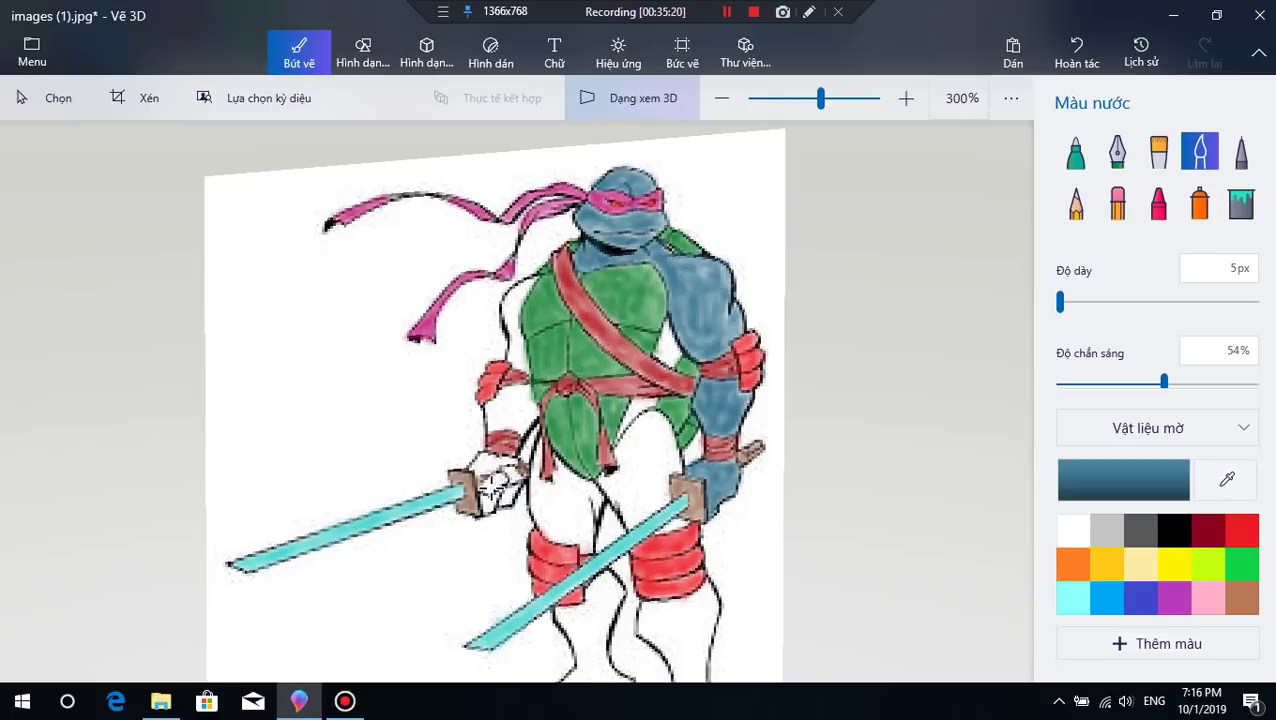
# Step: Paint the hand, forearm and upper arm on the picture's left side grey-blue
pyautogui.moveTo(497, 482)
pyautogui.mouseDown()
pyautogui.moveTo(463, 474)
pyautogui.moveTo(496, 455)
pyautogui.moveTo(516, 466)
pyautogui.moveTo(478, 453)
pyautogui.moveTo(510, 463)
pyautogui.moveTo(478, 456)
pyautogui.moveTo(500, 478)
pyautogui.mouseUp()
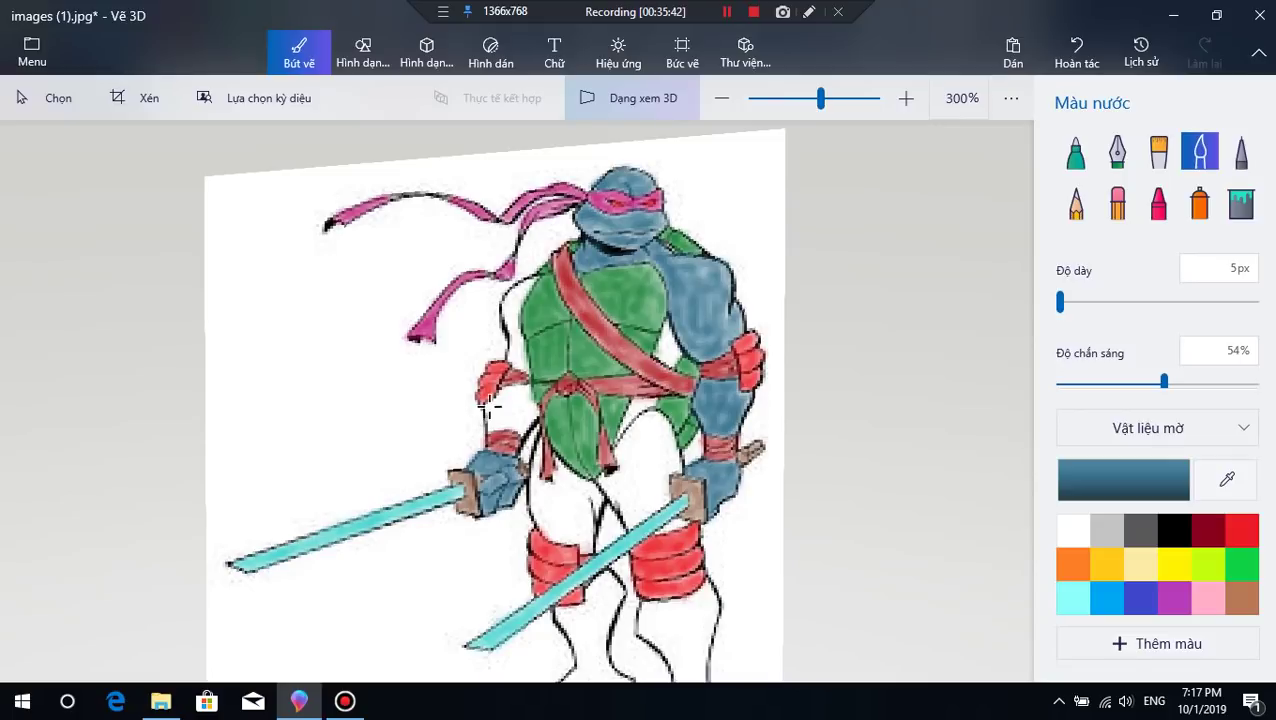
pyautogui.moveTo(487, 397)
pyautogui.mouseDown()
pyautogui.moveTo(488, 427)
pyautogui.moveTo(488, 395)
pyautogui.moveTo(485, 405)
pyautogui.moveTo(501, 400)
pyautogui.moveTo(496, 437)
pyautogui.moveTo(512, 392)
pyautogui.moveTo(501, 389)
pyautogui.moveTo(520, 392)
pyautogui.moveTo(496, 400)
pyautogui.moveTo(520, 382)
pyautogui.moveTo(484, 407)
pyautogui.moveTo(523, 409)
pyautogui.mouseUp()
pyautogui.moveTo(512, 402)
pyautogui.mouseDown()
pyautogui.moveTo(514, 416)
pyautogui.moveTo(490, 425)
pyautogui.moveTo(495, 405)
pyautogui.moveTo(515, 410)
pyautogui.moveTo(515, 440)
pyautogui.moveTo(530, 410)
pyautogui.moveTo(500, 428)
pyautogui.moveTo(535, 396)
pyautogui.moveTo(528, 420)
pyautogui.moveTo(508, 386)
pyautogui.moveTo(500, 425)
pyautogui.moveTo(521, 386)
pyautogui.moveTo(533, 414)
pyautogui.mouseUp()
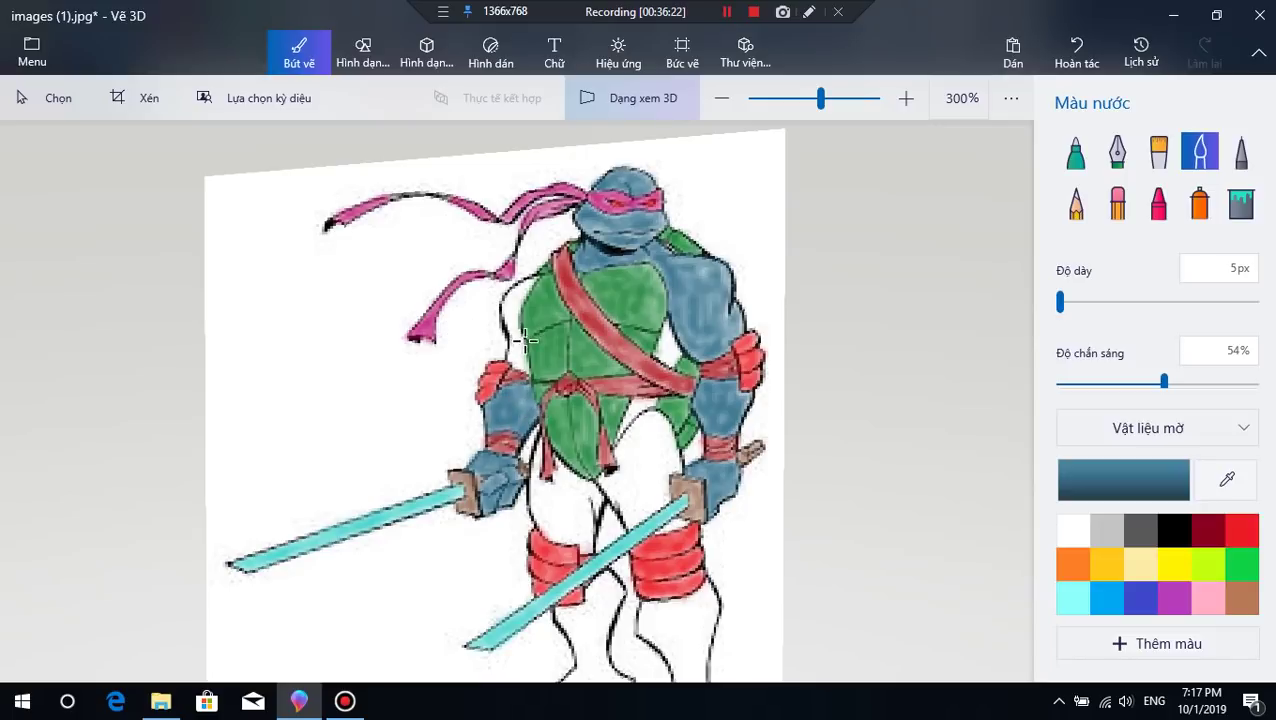
pyautogui.moveTo(524, 340)
pyautogui.mouseDown()
pyautogui.moveTo(527, 369)
pyautogui.moveTo(524, 323)
pyautogui.moveTo(528, 370)
pyautogui.moveTo(513, 323)
pyautogui.moveTo(510, 345)
pyautogui.moveTo(511, 305)
pyautogui.moveTo(508, 328)
pyautogui.moveTo(520, 281)
pyautogui.moveTo(507, 320)
pyautogui.moveTo(503, 305)
pyautogui.moveTo(514, 295)
pyautogui.moveTo(515, 313)
pyautogui.moveTo(526, 295)
pyautogui.moveTo(520, 310)
pyautogui.moveTo(535, 281)
pyautogui.moveTo(513, 320)
pyautogui.moveTo(534, 286)
pyautogui.moveTo(504, 318)
pyautogui.moveTo(527, 273)
pyautogui.moveTo(509, 318)
pyautogui.moveTo(539, 273)
pyautogui.moveTo(503, 316)
pyautogui.moveTo(511, 292)
pyautogui.moveTo(521, 353)
pyautogui.moveTo(513, 318)
pyautogui.moveTo(508, 347)
pyautogui.moveTo(521, 363)
pyautogui.moveTo(510, 323)
pyautogui.moveTo(530, 372)
pyautogui.moveTo(510, 357)
pyautogui.moveTo(514, 329)
pyautogui.moveTo(530, 367)
pyautogui.moveTo(516, 324)
pyautogui.moveTo(531, 287)
pyautogui.moveTo(520, 345)
pyautogui.mouseUp()
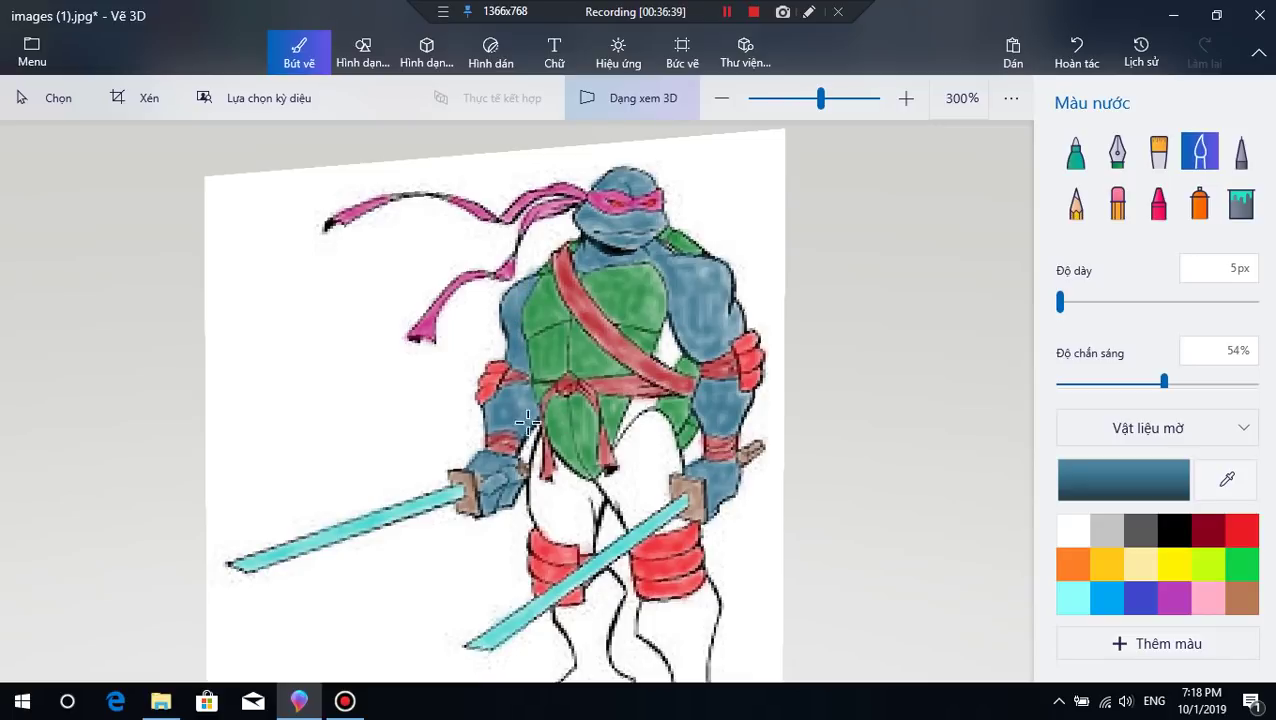
pyautogui.moveTo(512, 425)
pyautogui.mouseDown()
pyautogui.moveTo(531, 385)
pyautogui.moveTo(522, 408)
pyautogui.moveTo(545, 405)
pyautogui.mouseUp()
# Step: Fill the white gaps between the chest and right-hand arm and at the hip below the belt with grey-blue
pyautogui.moveTo(668, 325)
pyautogui.mouseDown()
pyautogui.moveTo(650, 366)
pyautogui.moveTo(670, 333)
pyautogui.moveTo(668, 358)
pyautogui.moveTo(658, 336)
pyautogui.moveTo(676, 360)
pyautogui.moveTo(666, 325)
pyautogui.moveTo(680, 353)
pyautogui.mouseUp()
pyautogui.moveTo(713, 313)
pyautogui.mouseDown()
pyautogui.moveTo(722, 335)
pyautogui.moveTo(706, 285)
pyautogui.moveTo(676, 308)
pyautogui.mouseUp()
pyautogui.moveTo(630, 405)
pyautogui.mouseDown()
pyautogui.moveTo(620, 430)
pyautogui.moveTo(658, 396)
pyautogui.moveTo(618, 432)
pyautogui.moveTo(625, 442)
pyautogui.mouseUp()
pyautogui.scroll(-2, 635, 460)
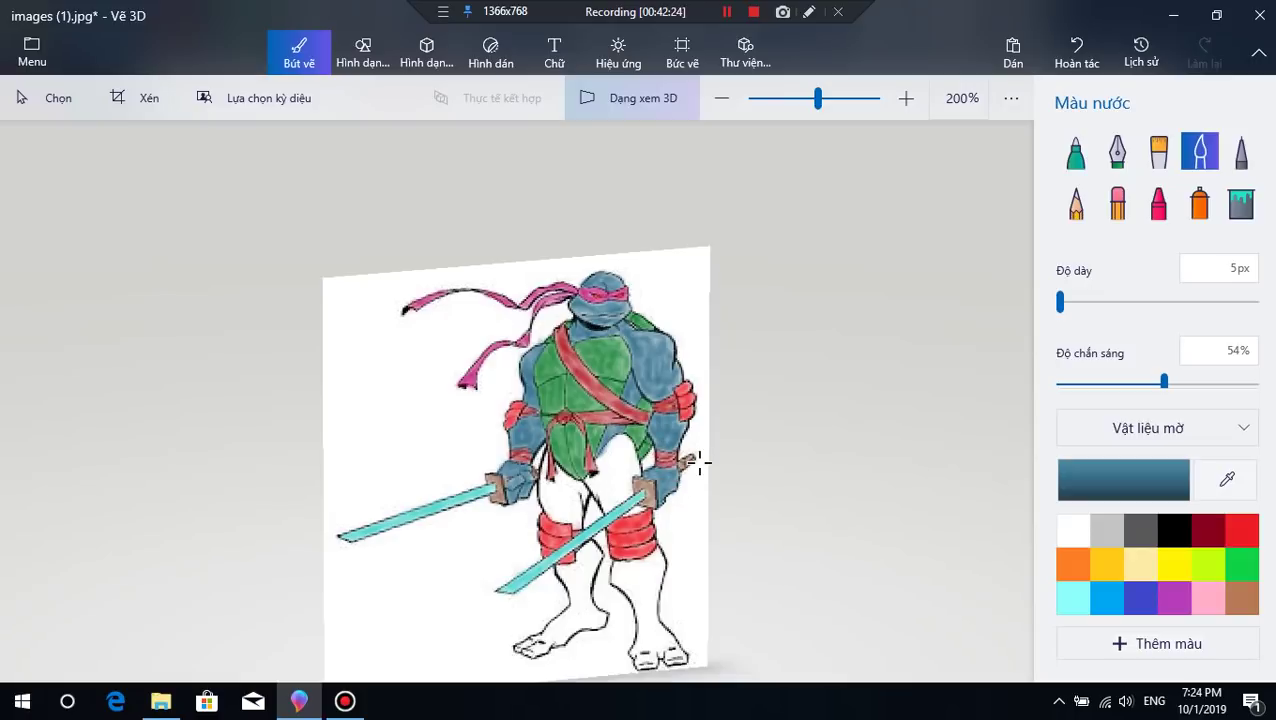
pyautogui.scroll(1, 565, 425)
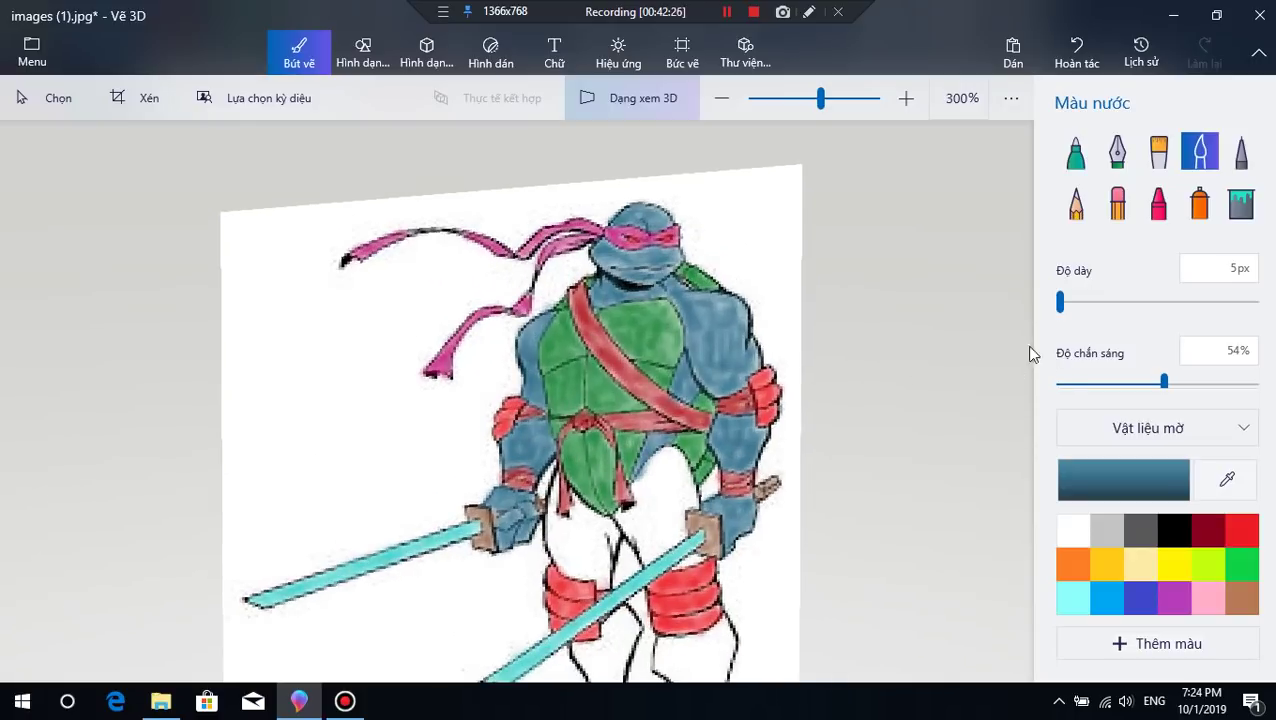
# Step: Leave the 3D view and paint both thighs grey-blue down to the red knee pads
pyautogui.click(633, 100)
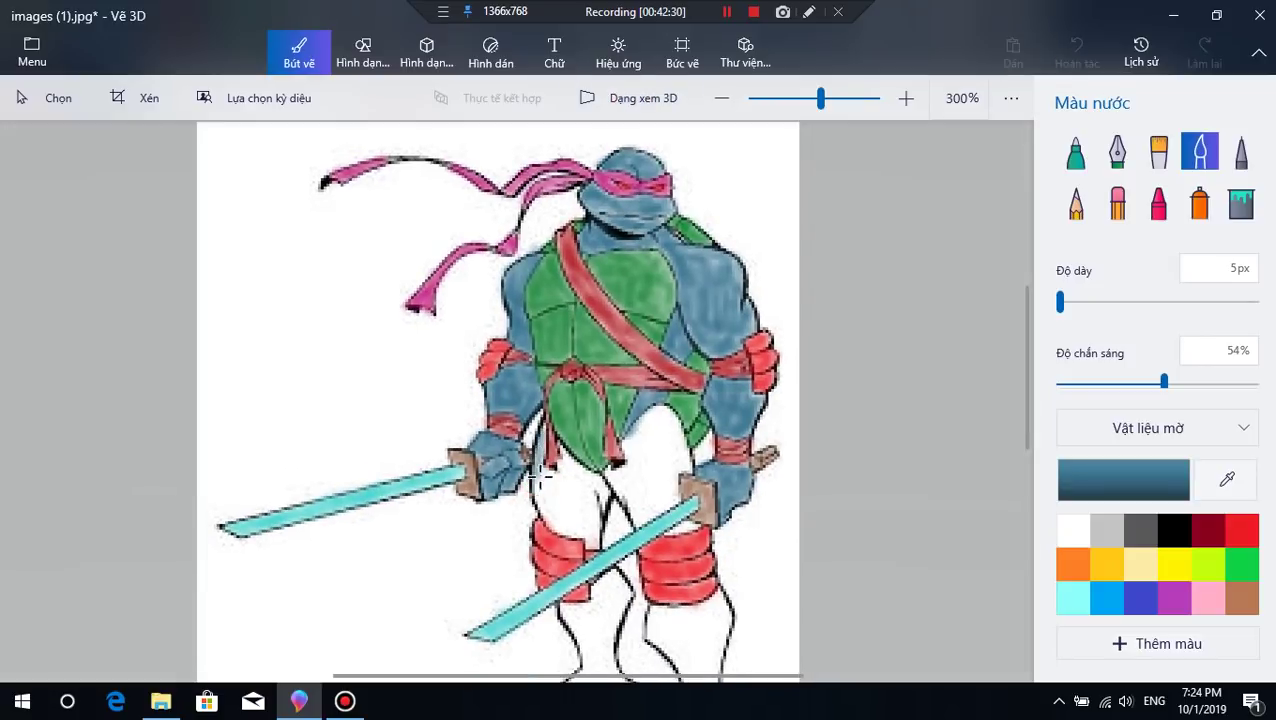
pyautogui.moveTo(537, 470)
pyautogui.mouseDown()
pyautogui.moveTo(550, 526)
pyautogui.moveTo(535, 471)
pyautogui.moveTo(545, 428)
pyautogui.moveTo(552, 508)
pyautogui.moveTo(572, 504)
pyautogui.moveTo(592, 541)
pyautogui.moveTo(594, 506)
pyautogui.moveTo(590, 550)
pyautogui.moveTo(586, 510)
pyautogui.moveTo(575, 530)
pyautogui.moveTo(541, 497)
pyautogui.moveTo(568, 515)
pyautogui.moveTo(557, 449)
pyautogui.moveTo(567, 498)
pyautogui.moveTo(571, 488)
pyautogui.moveTo(536, 535)
pyautogui.mouseUp()
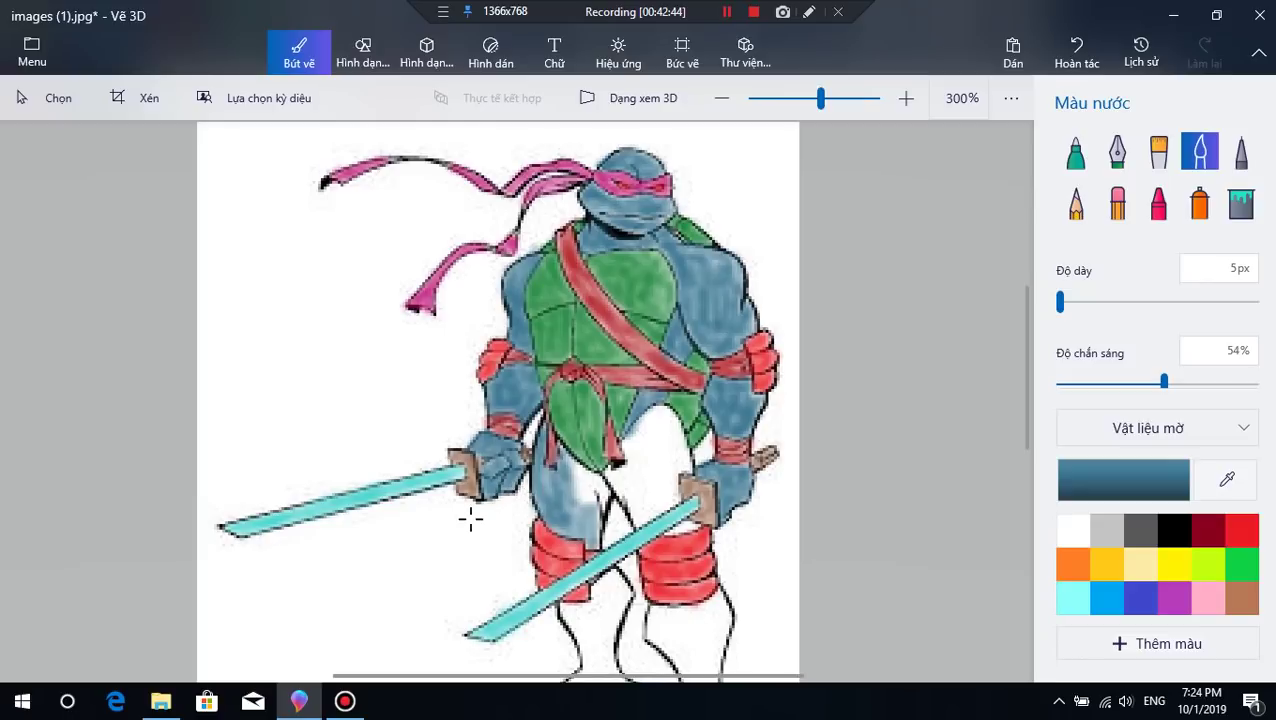
pyautogui.moveTo(584, 484)
pyautogui.mouseDown()
pyautogui.moveTo(557, 457)
pyautogui.moveTo(593, 480)
pyautogui.moveTo(574, 471)
pyautogui.moveTo(589, 482)
pyautogui.moveTo(572, 492)
pyautogui.moveTo(590, 518)
pyautogui.moveTo(590, 482)
pyautogui.moveTo(576, 526)
pyautogui.moveTo(585, 481)
pyautogui.moveTo(596, 503)
pyautogui.moveTo(590, 548)
pyautogui.moveTo(576, 463)
pyautogui.moveTo(594, 479)
pyautogui.moveTo(569, 465)
pyautogui.moveTo(626, 451)
pyautogui.moveTo(604, 467)
pyautogui.moveTo(614, 485)
pyautogui.moveTo(610, 463)
pyautogui.moveTo(599, 516)
pyautogui.moveTo(609, 469)
pyautogui.moveTo(624, 494)
pyautogui.moveTo(618, 467)
pyautogui.moveTo(638, 440)
pyautogui.moveTo(621, 442)
pyautogui.moveTo(651, 411)
pyautogui.moveTo(622, 499)
pyautogui.moveTo(644, 415)
pyautogui.moveTo(630, 462)
pyautogui.moveTo(624, 447)
pyautogui.moveTo(662, 411)
pyautogui.moveTo(645, 450)
pyautogui.moveTo(640, 430)
pyautogui.moveTo(658, 404)
pyautogui.moveTo(664, 447)
pyautogui.moveTo(668, 420)
pyautogui.moveTo(685, 450)
pyautogui.moveTo(655, 415)
pyautogui.moveTo(645, 440)
pyautogui.moveTo(660, 410)
pyautogui.moveTo(680, 470)
pyautogui.moveTo(688, 440)
pyautogui.moveTo(672, 422)
pyautogui.moveTo(675, 484)
pyautogui.moveTo(640, 520)
pyautogui.moveTo(660, 510)
pyautogui.moveTo(675, 470)
pyautogui.moveTo(680, 490)
pyautogui.moveTo(655, 515)
pyautogui.moveTo(625, 515)
pyautogui.moveTo(630, 460)
pyautogui.moveTo(640, 505)
pyautogui.moveTo(635, 515)
pyautogui.moveTo(638, 440)
pyautogui.moveTo(659, 487)
pyautogui.moveTo(655, 465)
pyautogui.moveTo(675, 474)
pyautogui.moveTo(675, 462)
pyautogui.moveTo(627, 467)
pyautogui.moveTo(632, 522)
pyautogui.moveTo(645, 440)
pyautogui.moveTo(672, 477)
pyautogui.moveTo(677, 447)
pyautogui.moveTo(670, 533)
pyautogui.mouseUp()
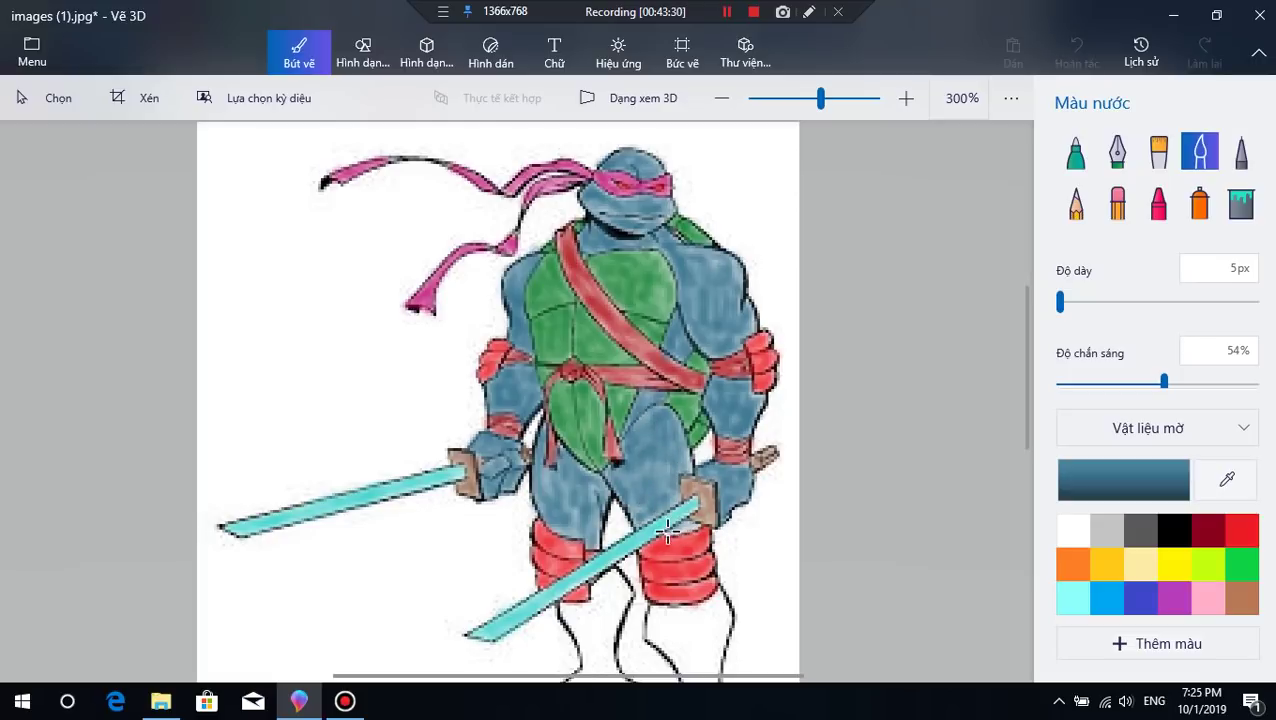
pyautogui.click(697, 522)
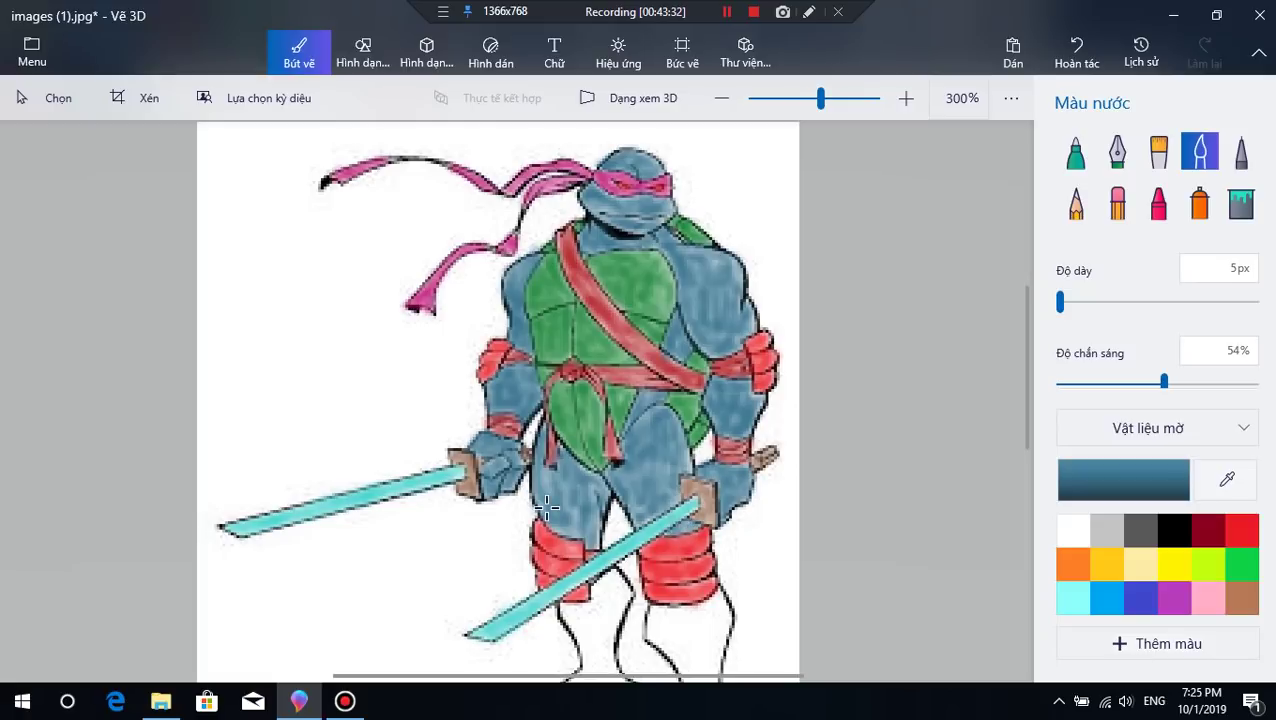
# Step: Select lime green at 20 px brush thickness and paint a small background patch between the two mask ribbons
pyautogui.scroll(-5, 568, 662)
pyautogui.scroll(3, 630, 455)
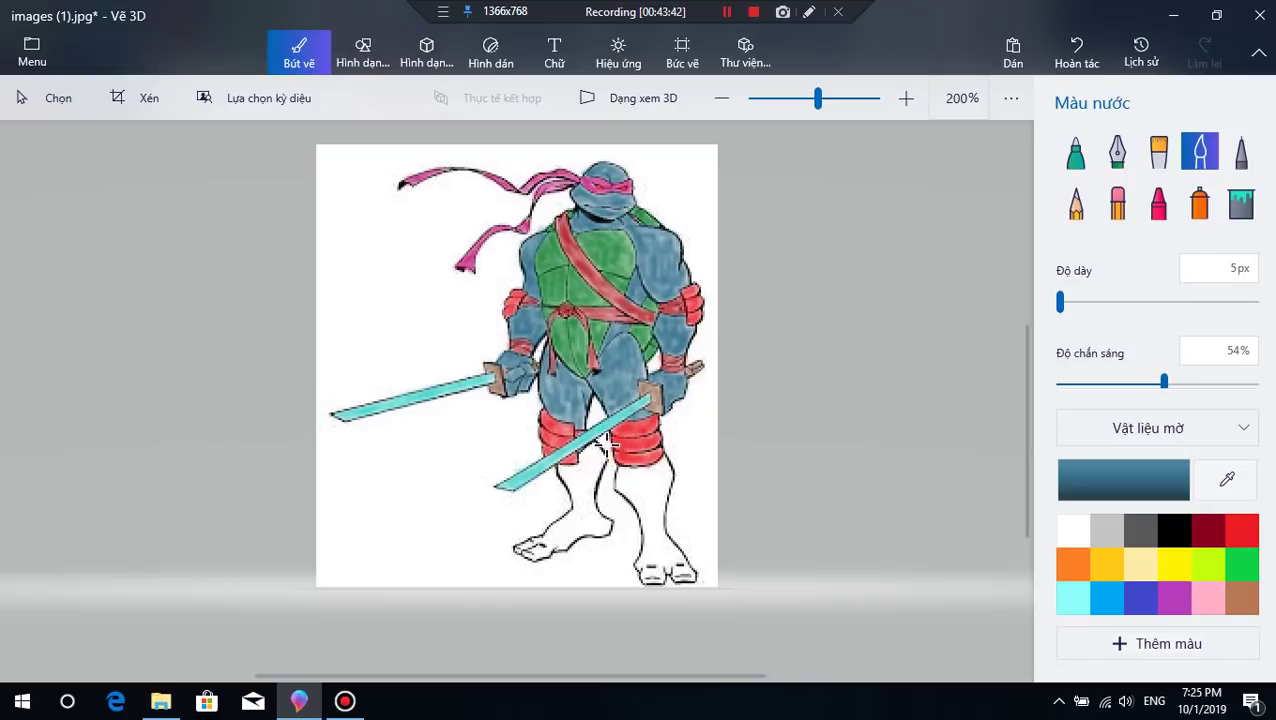
pyautogui.scroll(2, 760, 364)
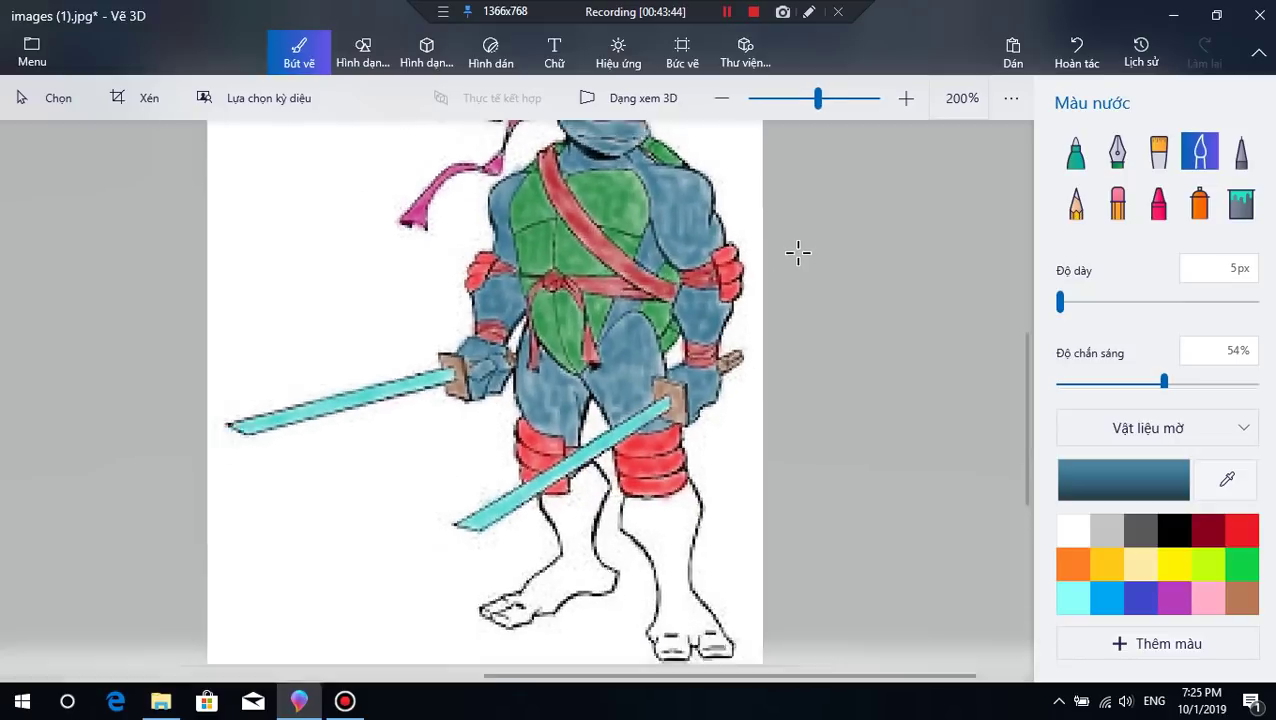
pyautogui.scroll(-2, 769, 262)
pyautogui.scroll(-2, 769, 240)
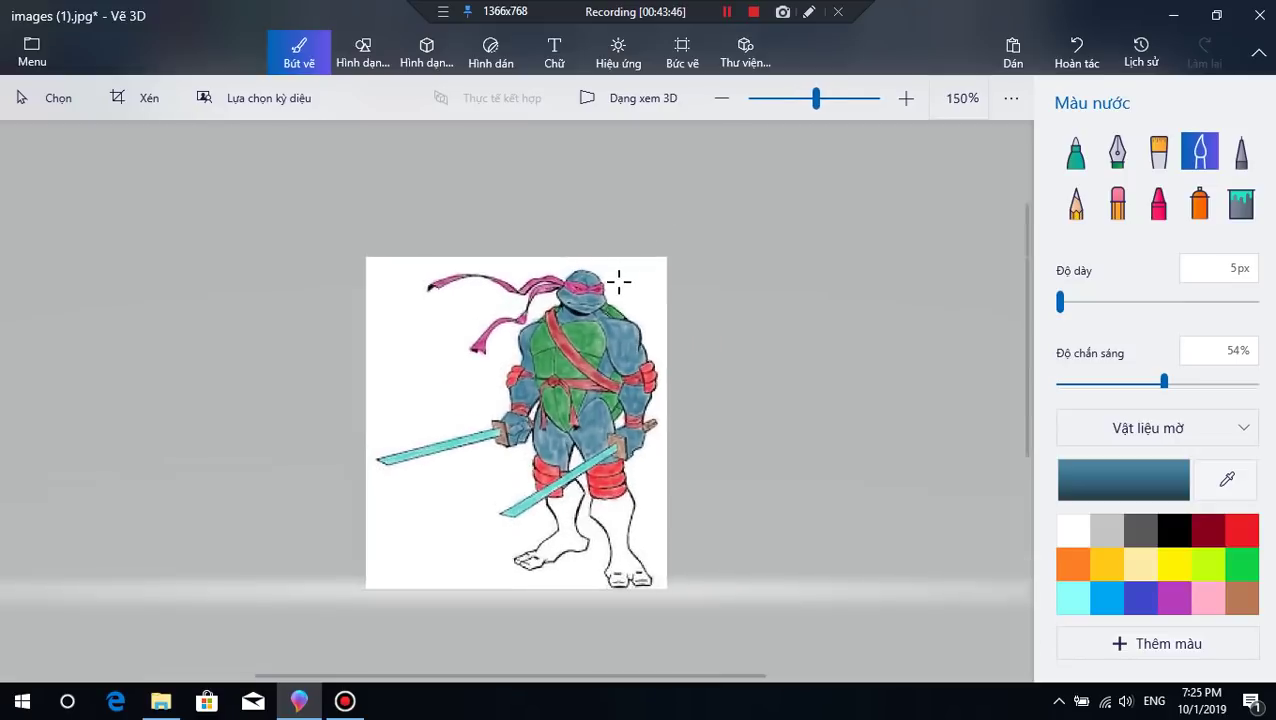
pyautogui.scroll(4, 618, 276)
pyautogui.click(1206, 564)
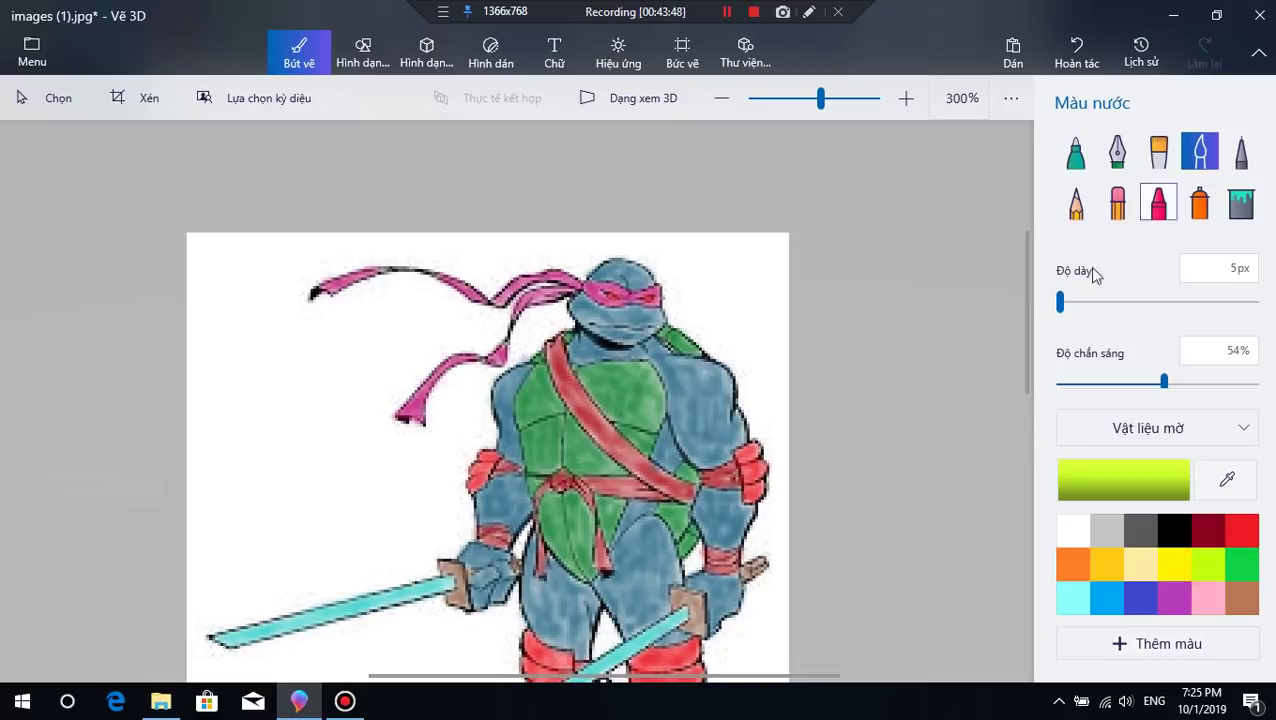
pyautogui.moveTo(1060, 302); pyautogui.dragTo(1075, 304)
pyautogui.moveTo(463, 337); pyautogui.dragTo(427, 333)
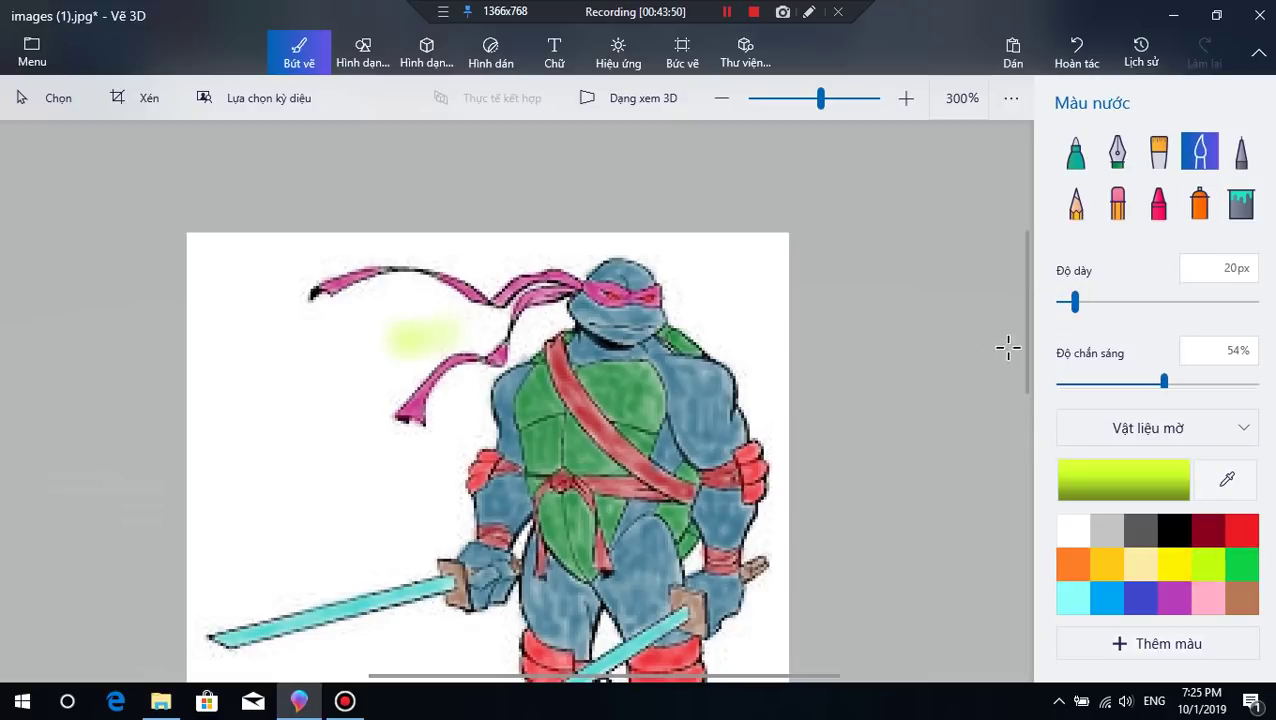
# Step: Set the brush thickness to 14 px and paint the background lime from the neck past the left-hand arm and along the sword's upper edge
pyautogui.moveTo(1075, 310); pyautogui.dragTo(1068, 304)
pyautogui.moveTo(527, 333)
pyautogui.mouseDown()
pyautogui.moveTo(520, 318)
pyautogui.moveTo(508, 362)
pyautogui.moveTo(548, 318)
pyautogui.moveTo(566, 322)
pyautogui.moveTo(538, 313)
pyautogui.moveTo(512, 335)
pyautogui.moveTo(565, 318)
pyautogui.moveTo(572, 328)
pyautogui.mouseUp()
pyautogui.moveTo(490, 370)
pyautogui.mouseDown()
pyautogui.moveTo(430, 427)
pyautogui.moveTo(446, 392)
pyautogui.moveTo(440, 432)
pyautogui.moveTo(460, 380)
pyautogui.moveTo(442, 398)
pyautogui.moveTo(458, 398)
pyautogui.moveTo(460, 444)
pyautogui.moveTo(478, 402)
pyautogui.moveTo(484, 446)
pyautogui.moveTo(474, 420)
pyautogui.moveTo(451, 490)
pyautogui.moveTo(457, 531)
pyautogui.mouseUp()
pyautogui.moveTo(448, 463)
pyautogui.mouseDown()
pyautogui.moveTo(439, 433)
pyautogui.moveTo(432, 505)
pyautogui.moveTo(440, 450)
pyautogui.mouseUp()
pyautogui.moveTo(427, 516)
pyautogui.mouseDown()
pyautogui.moveTo(415, 433)
pyautogui.moveTo(401, 441)
pyautogui.moveTo(402, 429)
pyautogui.moveTo(413, 449)
pyautogui.moveTo(399, 461)
pyautogui.moveTo(396, 446)
pyautogui.moveTo(431, 476)
pyautogui.moveTo(459, 407)
pyautogui.moveTo(422, 504)
pyautogui.moveTo(413, 554)
pyautogui.moveTo(430, 533)
pyautogui.moveTo(424, 565)
pyautogui.moveTo(437, 539)
pyautogui.moveTo(361, 580)
pyautogui.moveTo(403, 569)
pyautogui.moveTo(316, 587)
pyautogui.moveTo(392, 571)
pyautogui.moveTo(307, 600)
pyautogui.mouseUp()
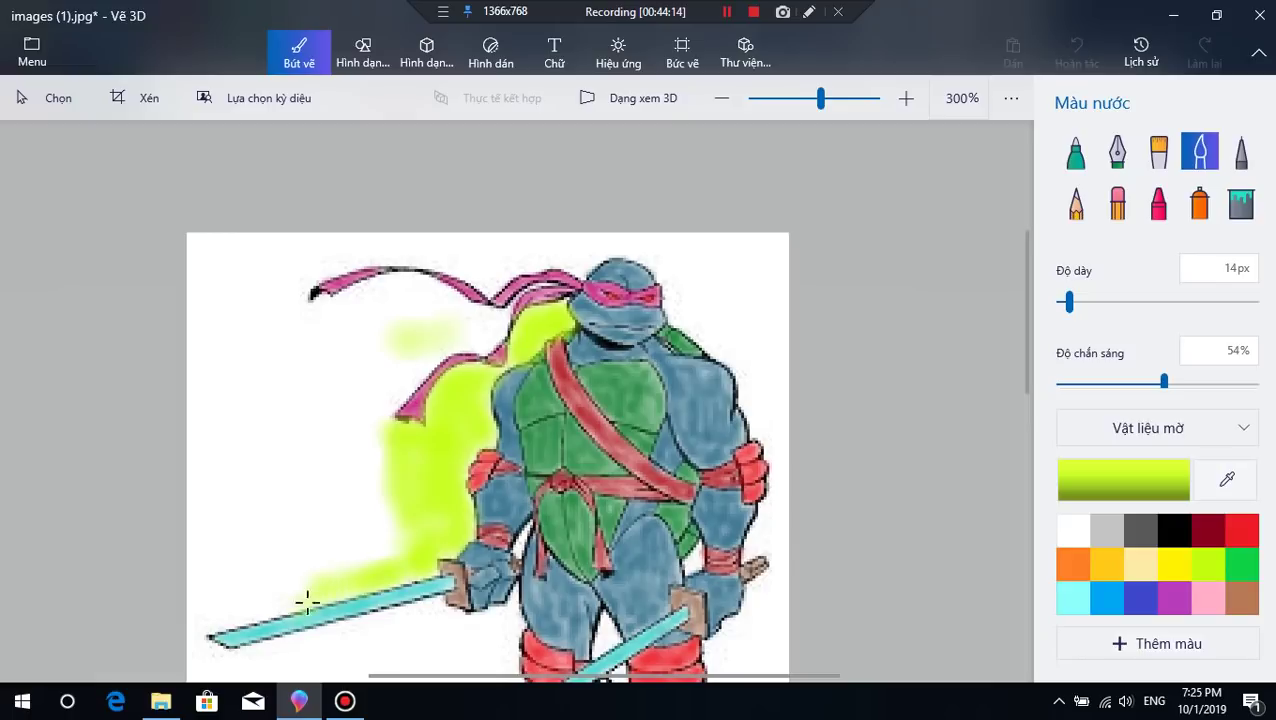
pyautogui.moveTo(390, 572)
pyautogui.mouseDown()
pyautogui.moveTo(228, 615)
pyautogui.moveTo(313, 597)
pyautogui.mouseUp()
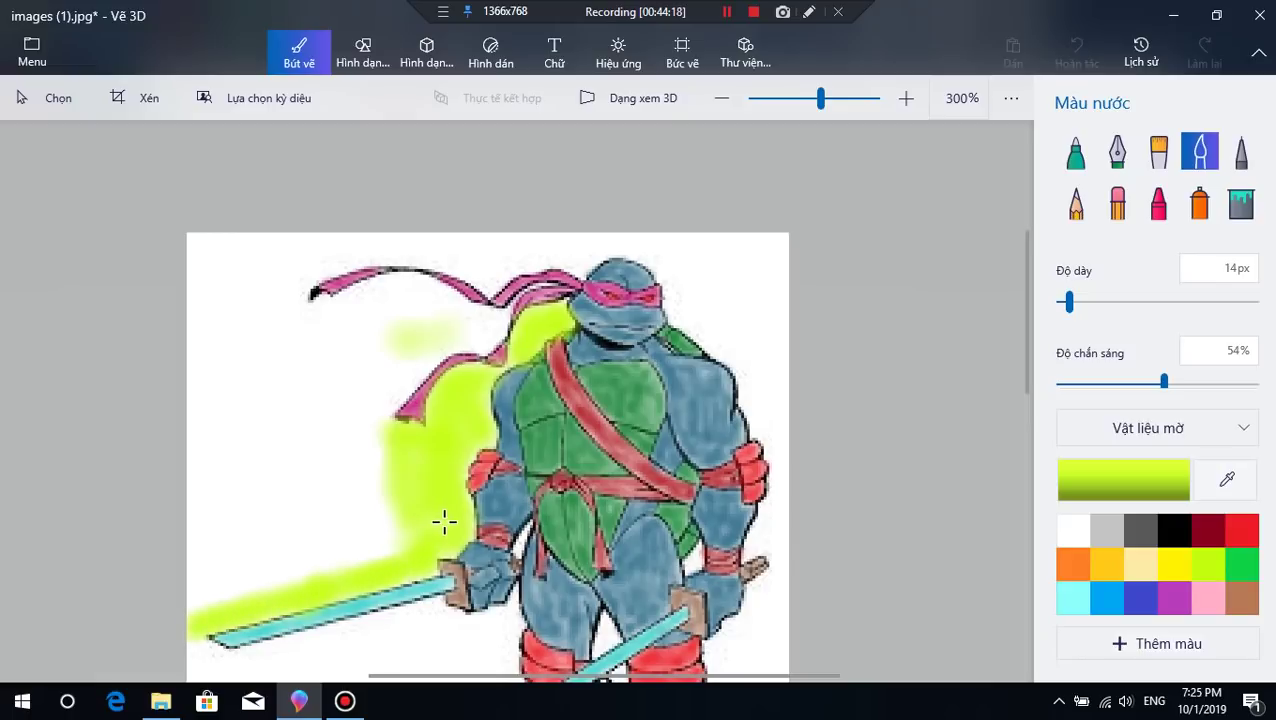
# Step: Paint lime around the left-hand sword's tip and along its underside to the thigh
pyautogui.moveTo(240, 604)
pyautogui.mouseDown()
pyautogui.moveTo(200, 626)
pyautogui.moveTo(186, 676)
pyautogui.moveTo(220, 664)
pyautogui.moveTo(203, 646)
pyautogui.moveTo(235, 670)
pyautogui.moveTo(192, 648)
pyautogui.moveTo(198, 625)
pyautogui.moveTo(203, 676)
pyautogui.moveTo(299, 647)
pyautogui.moveTo(227, 658)
pyautogui.moveTo(286, 645)
pyautogui.moveTo(246, 655)
pyautogui.mouseUp()
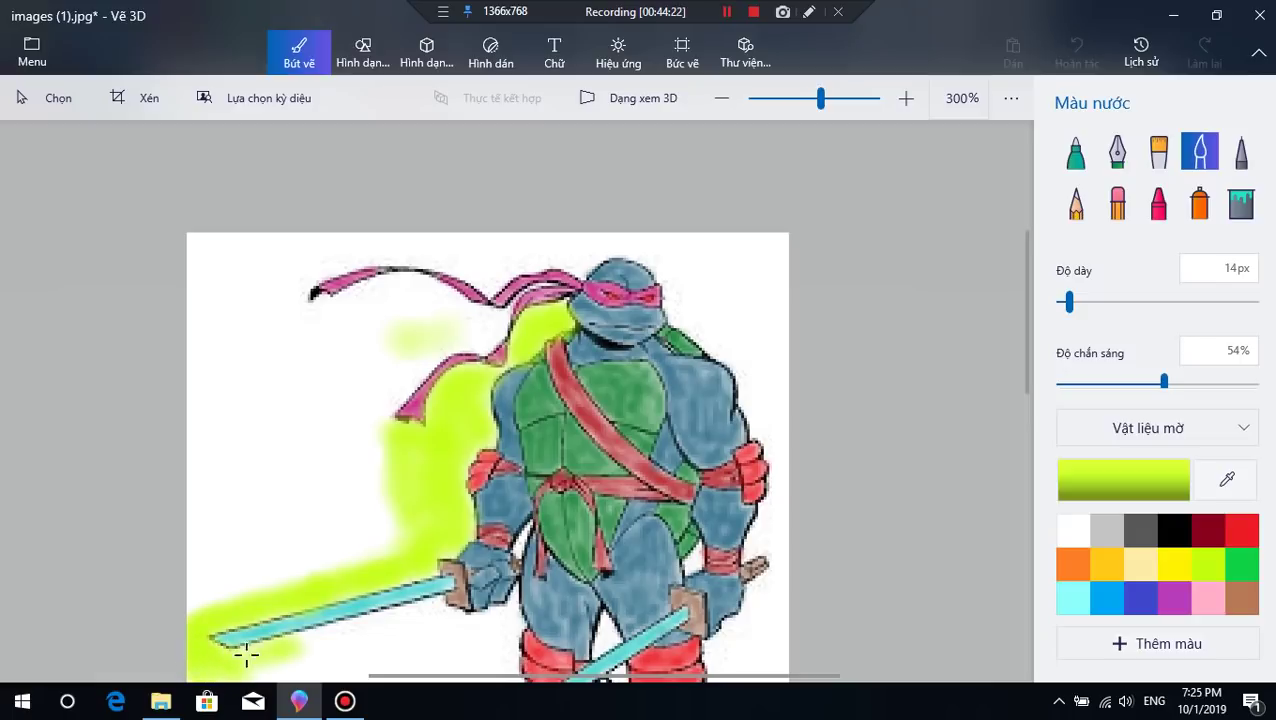
pyautogui.moveTo(346, 628); pyautogui.dragTo(258, 654)
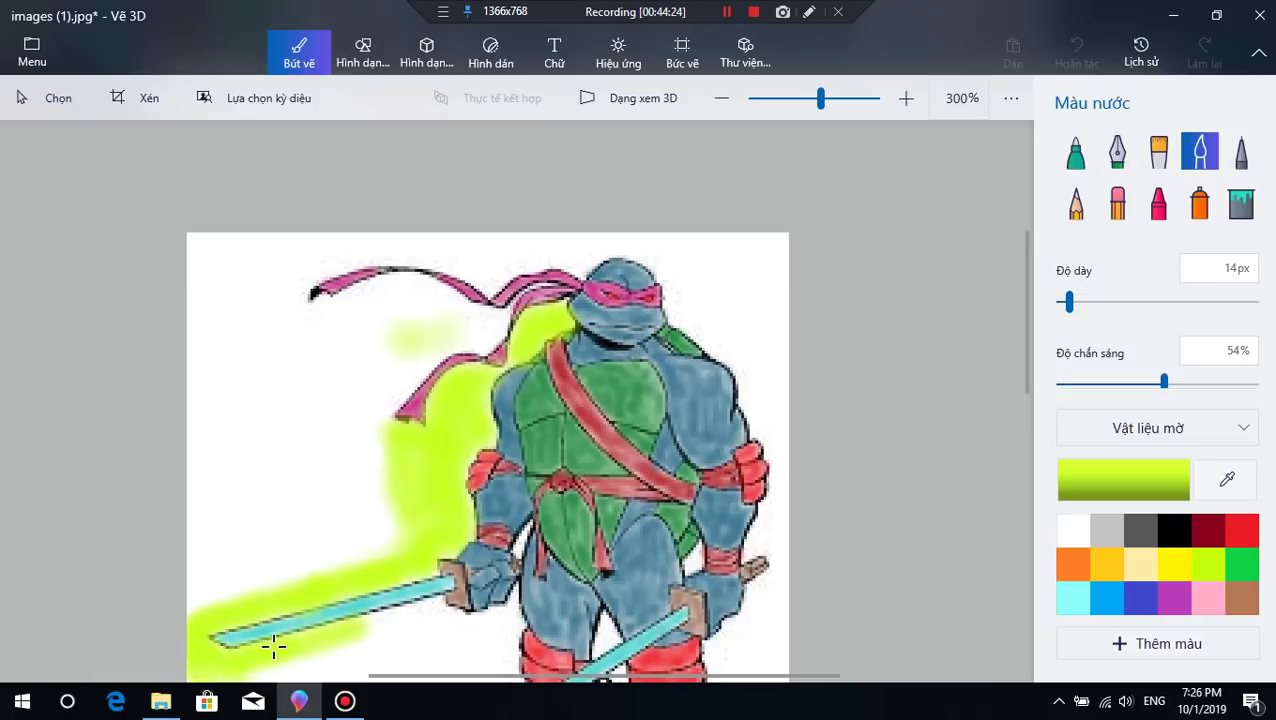
pyautogui.moveTo(389, 623)
pyautogui.mouseDown()
pyautogui.moveTo(330, 632)
pyautogui.moveTo(441, 604)
pyautogui.moveTo(459, 627)
pyautogui.moveTo(509, 614)
pyautogui.moveTo(493, 615)
pyautogui.moveTo(498, 655)
pyautogui.moveTo(490, 641)
pyautogui.moveTo(520, 640)
pyautogui.mouseUp()
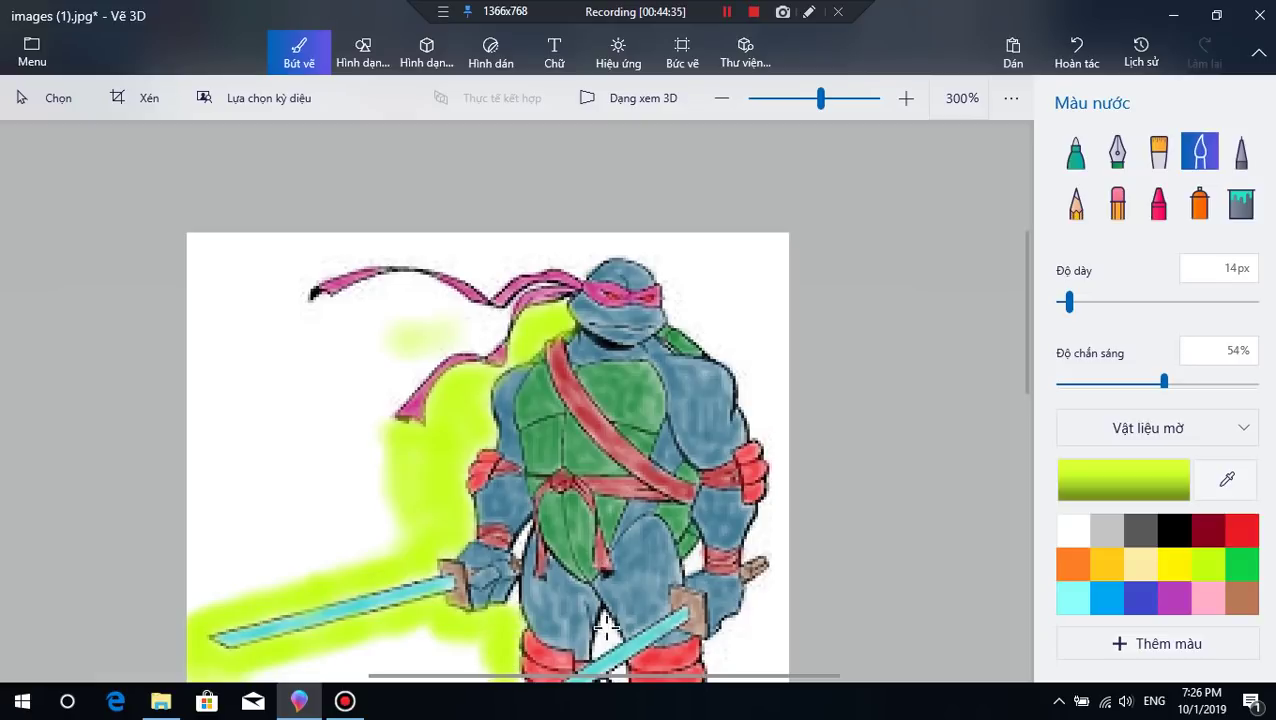
# Step: Reduce the brush thickness to 5 px and fill the gaps between arms and hips and between the thighs with lime
pyautogui.moveTo(1069, 302); pyautogui.dragTo(1059, 312)
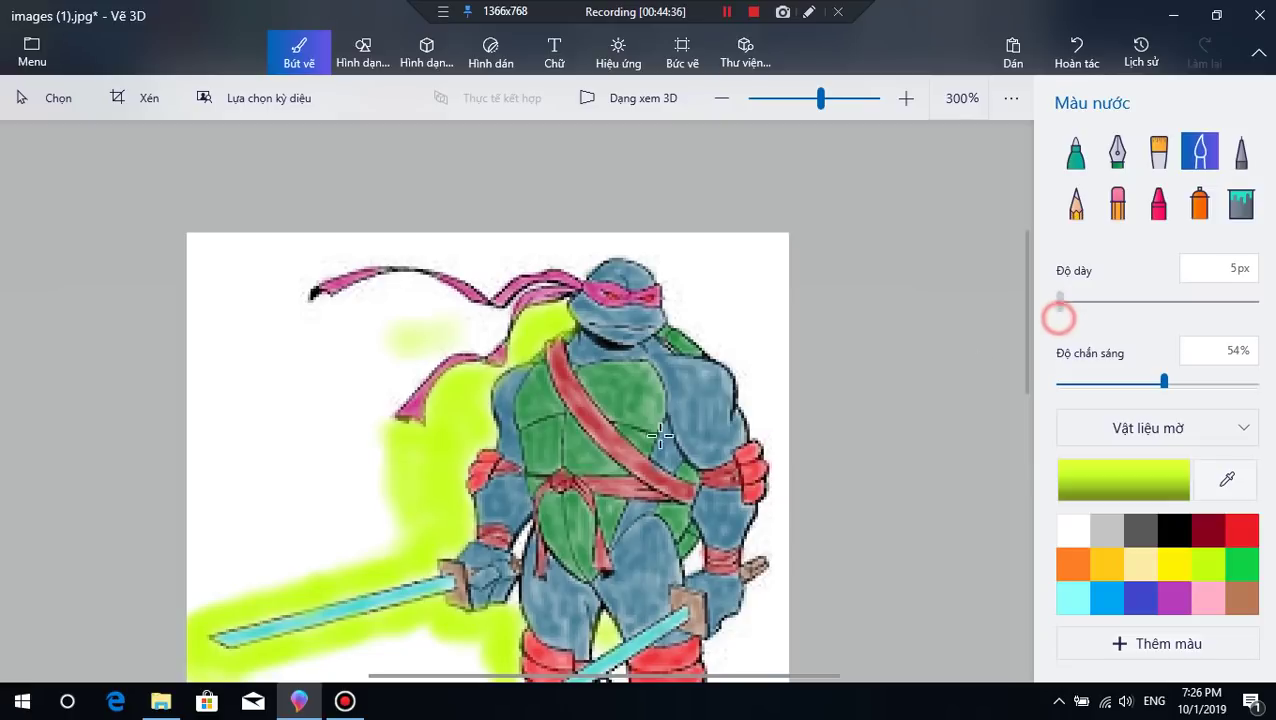
pyautogui.scroll(5, 518, 534)
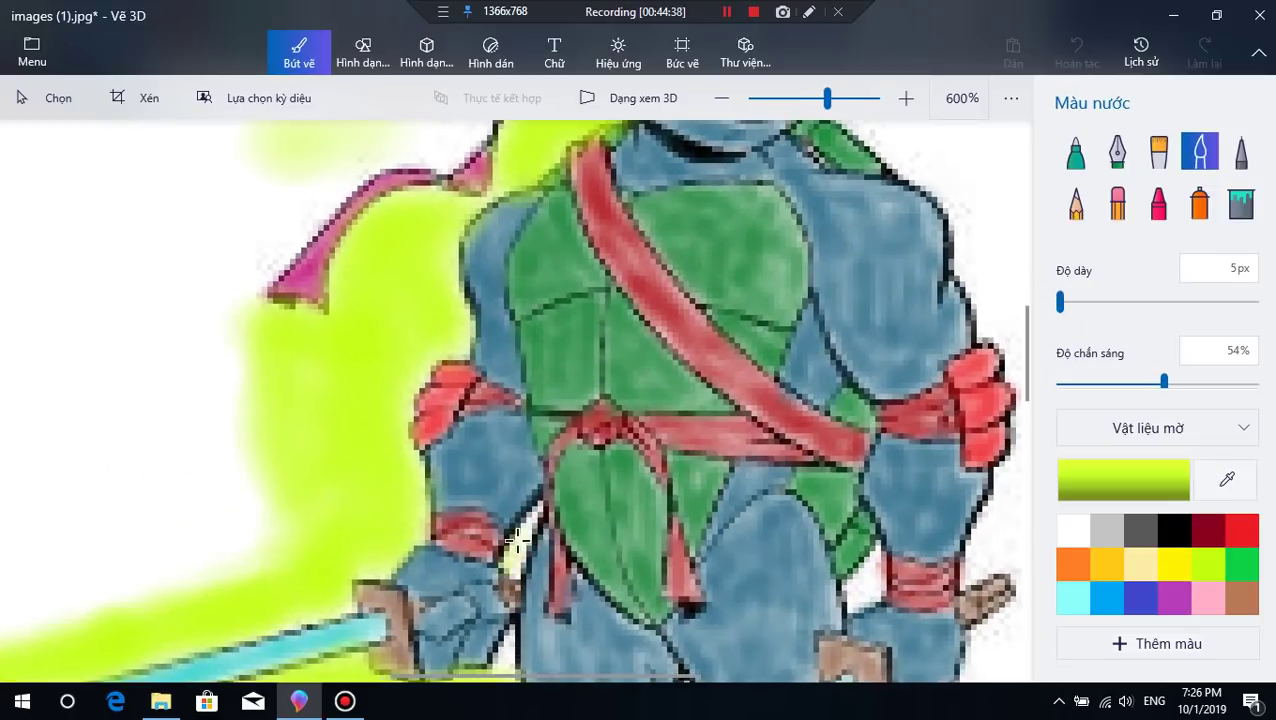
pyautogui.scroll(-2, 514, 540)
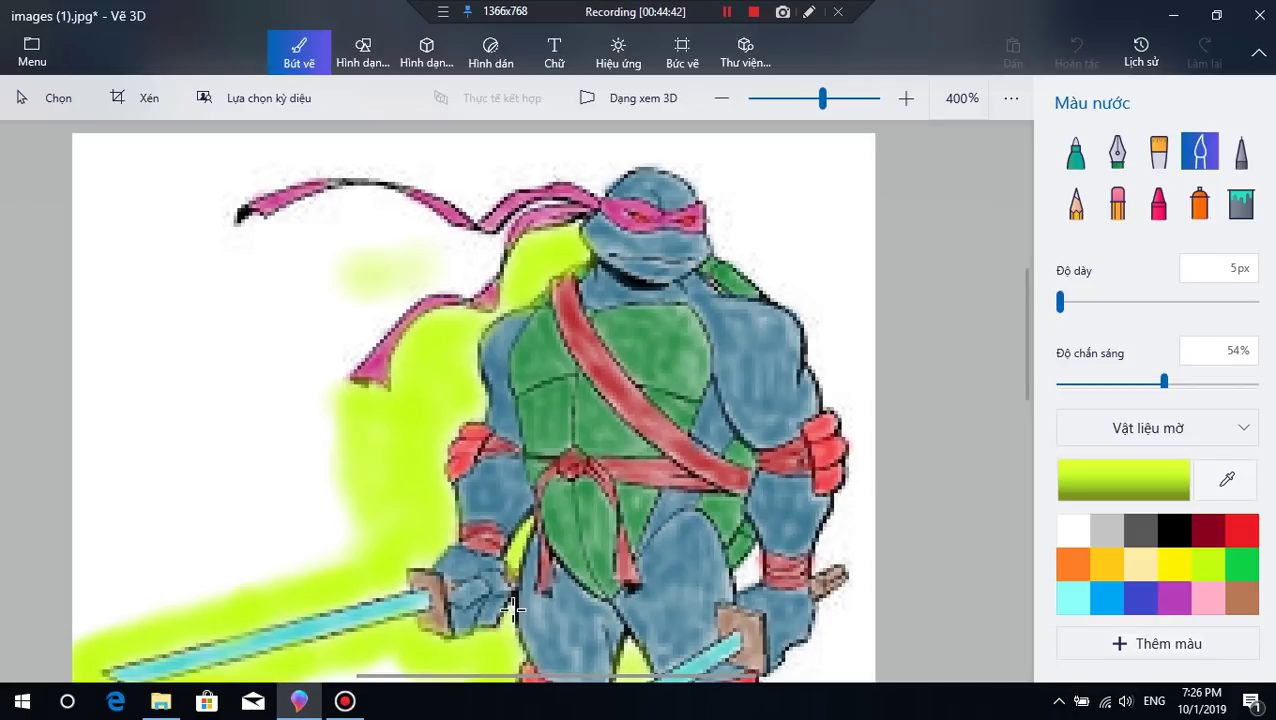
pyautogui.click(624, 644)
pyautogui.click(747, 563)
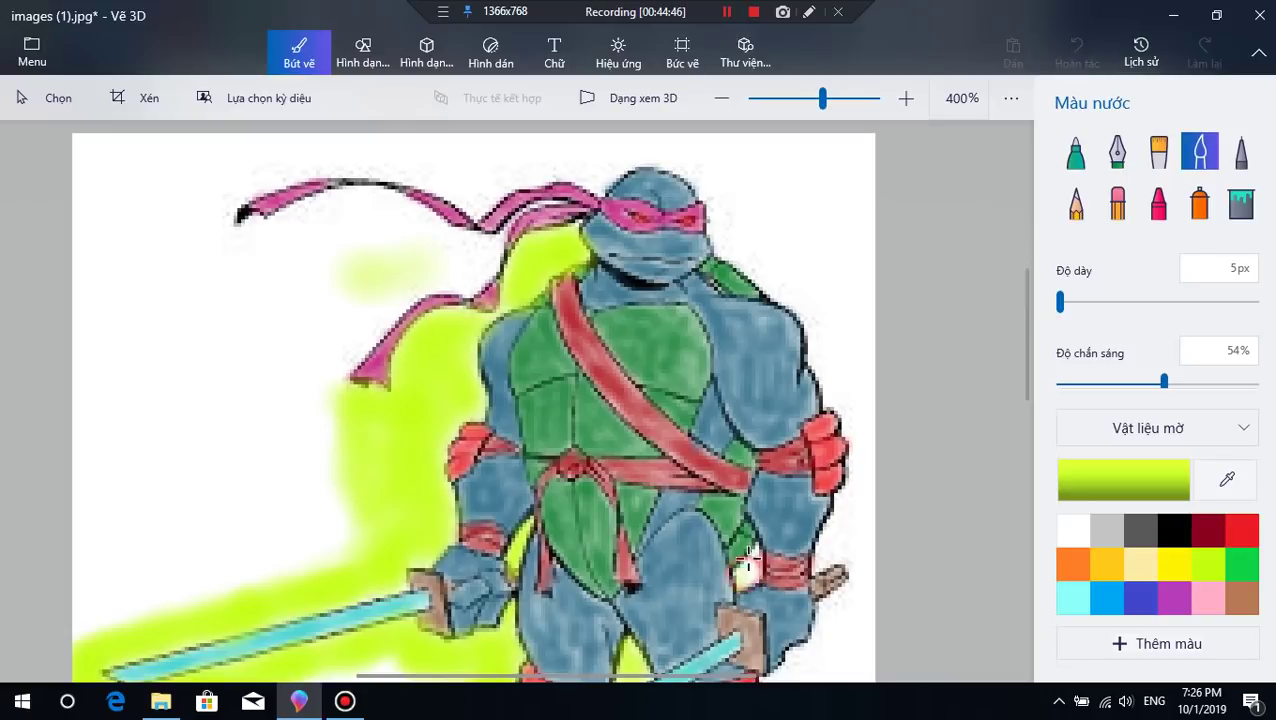
pyautogui.moveTo(748, 560)
pyautogui.mouseDown()
pyautogui.moveTo(740, 570)
pyautogui.moveTo(754, 550)
pyautogui.moveTo(757, 562)
pyautogui.mouseUp()
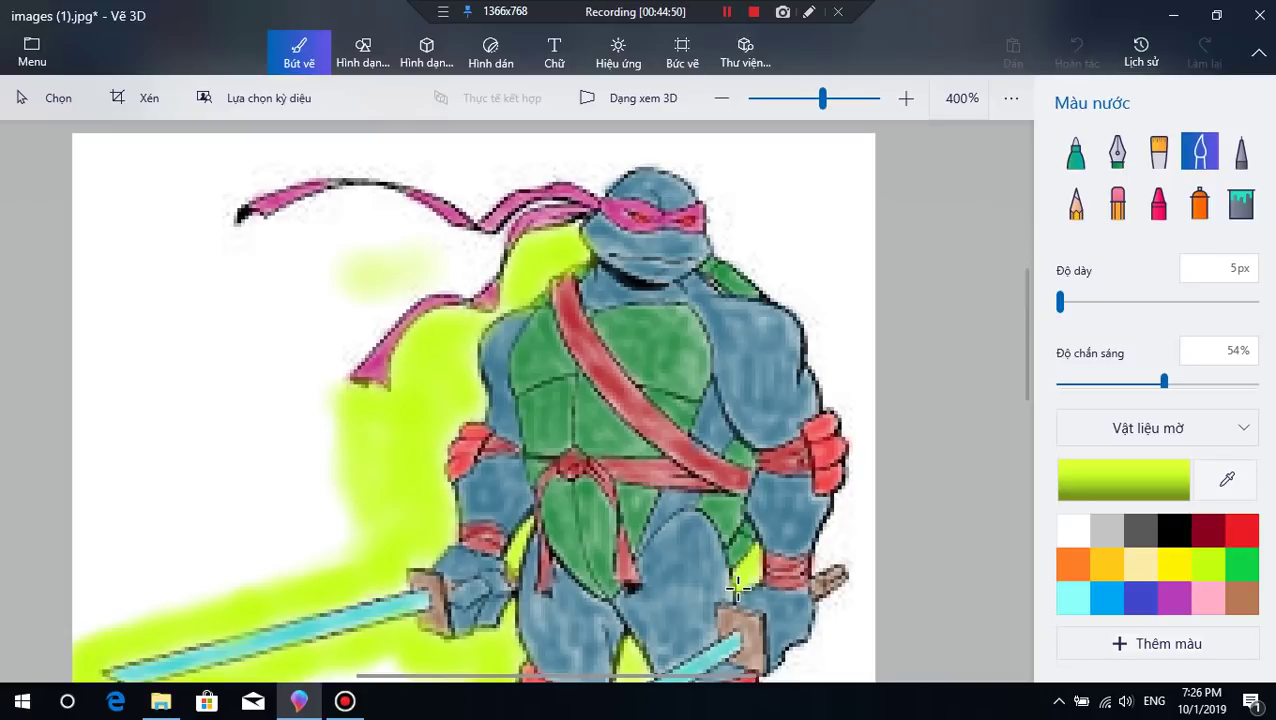
# Step: Paint lime along the lower sword and down the gap between the lower legs
pyautogui.scroll(-4, 735, 590)
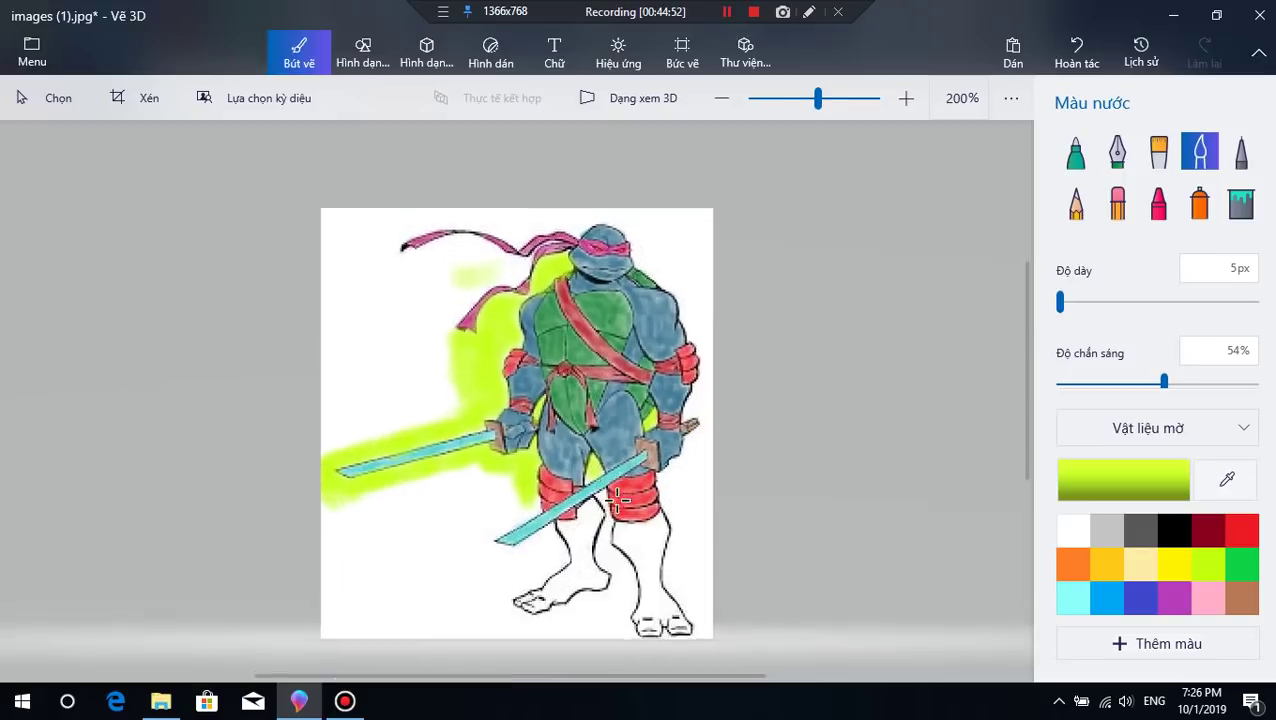
pyautogui.scroll(2, 617, 500)
pyautogui.scroll(-2, 608, 422)
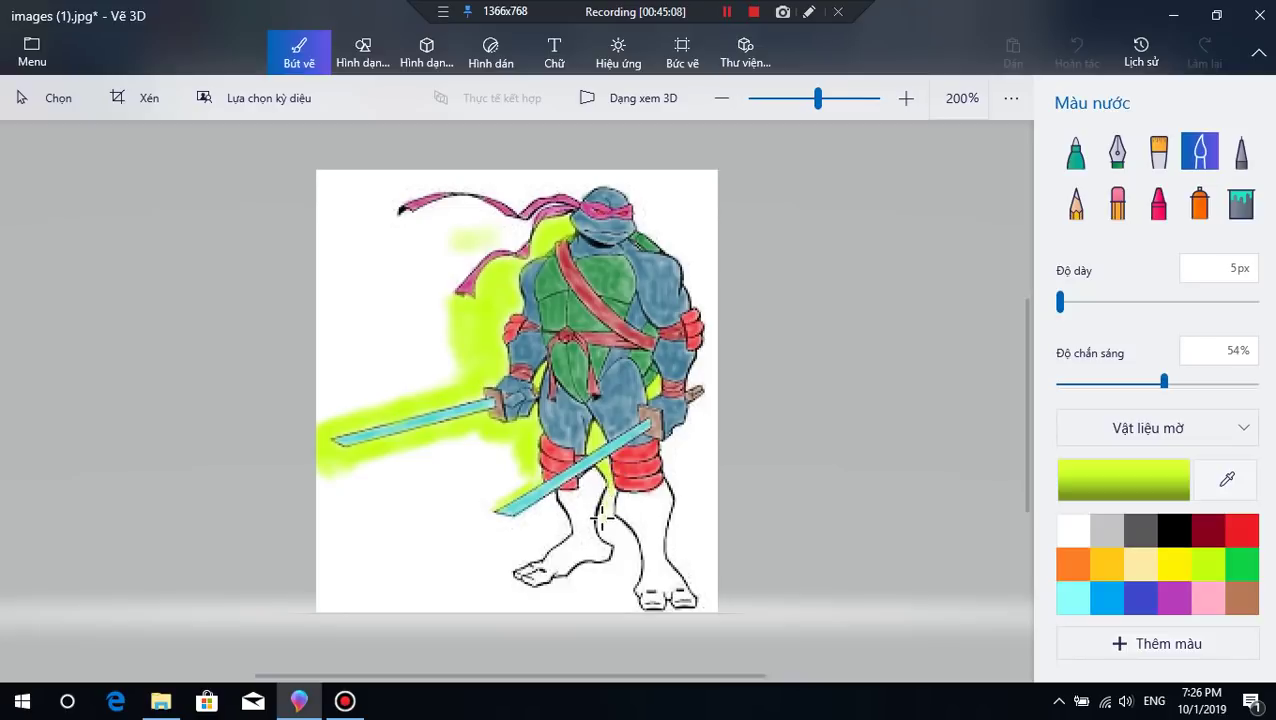
pyautogui.moveTo(600, 520)
pyautogui.mouseDown()
pyautogui.moveTo(610, 496)
pyautogui.moveTo(607, 510)
pyautogui.mouseUp()
pyautogui.moveTo(604, 465); pyautogui.dragTo(602, 518)
# Step: Set the brush thickness to 8 px and paint the background between the feet and under the left-hand foot lime
pyautogui.click(1064, 318)
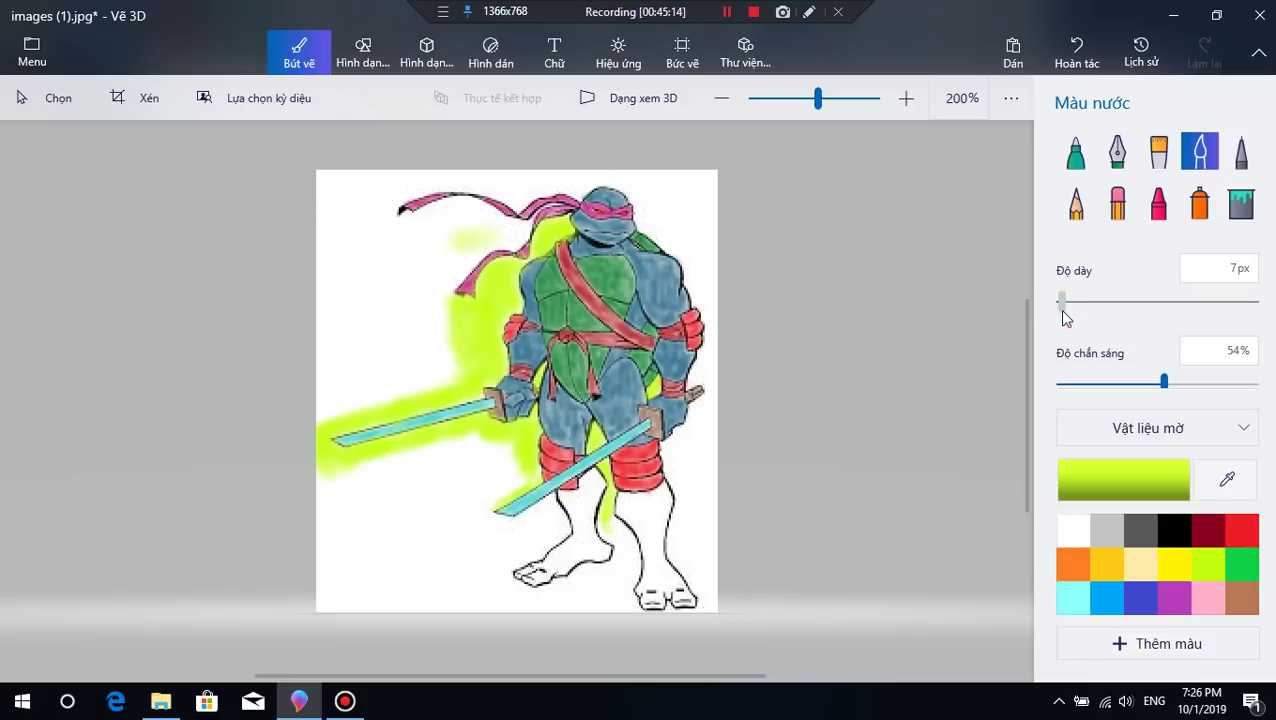
pyautogui.click(1113, 260)
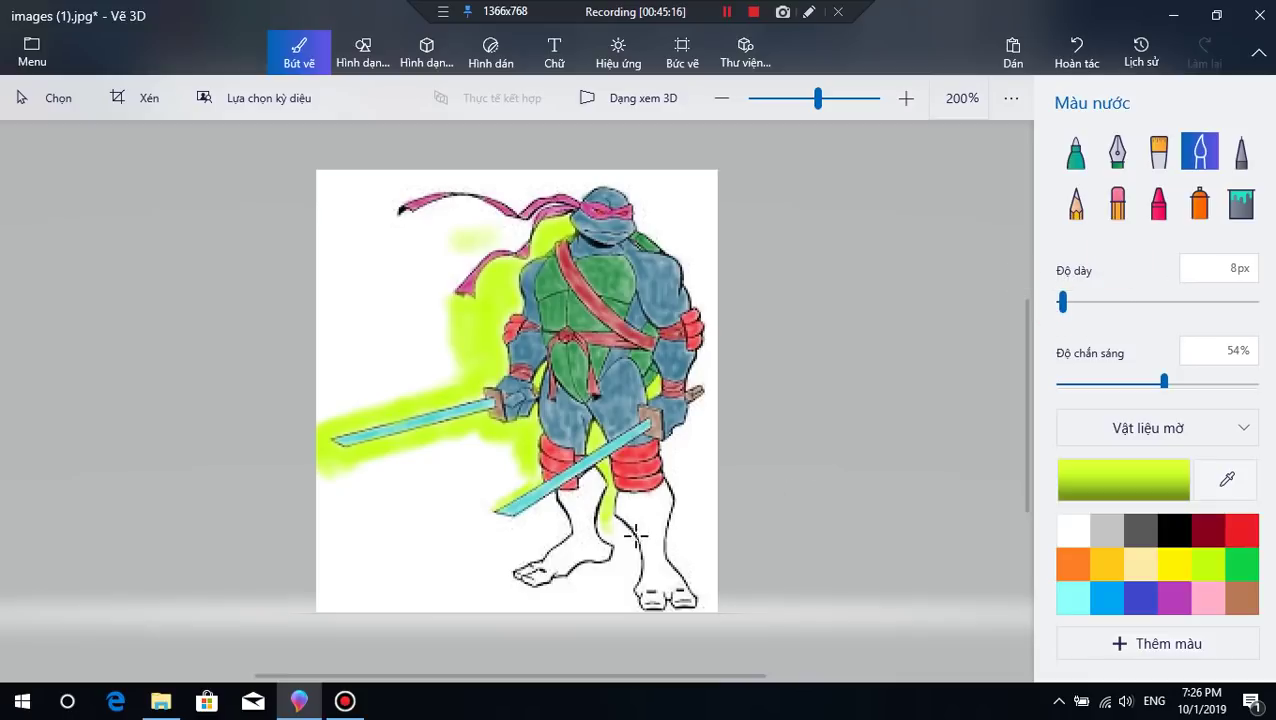
pyautogui.moveTo(636, 536)
pyautogui.mouseDown()
pyautogui.moveTo(596, 514)
pyautogui.moveTo(615, 540)
pyautogui.mouseUp()
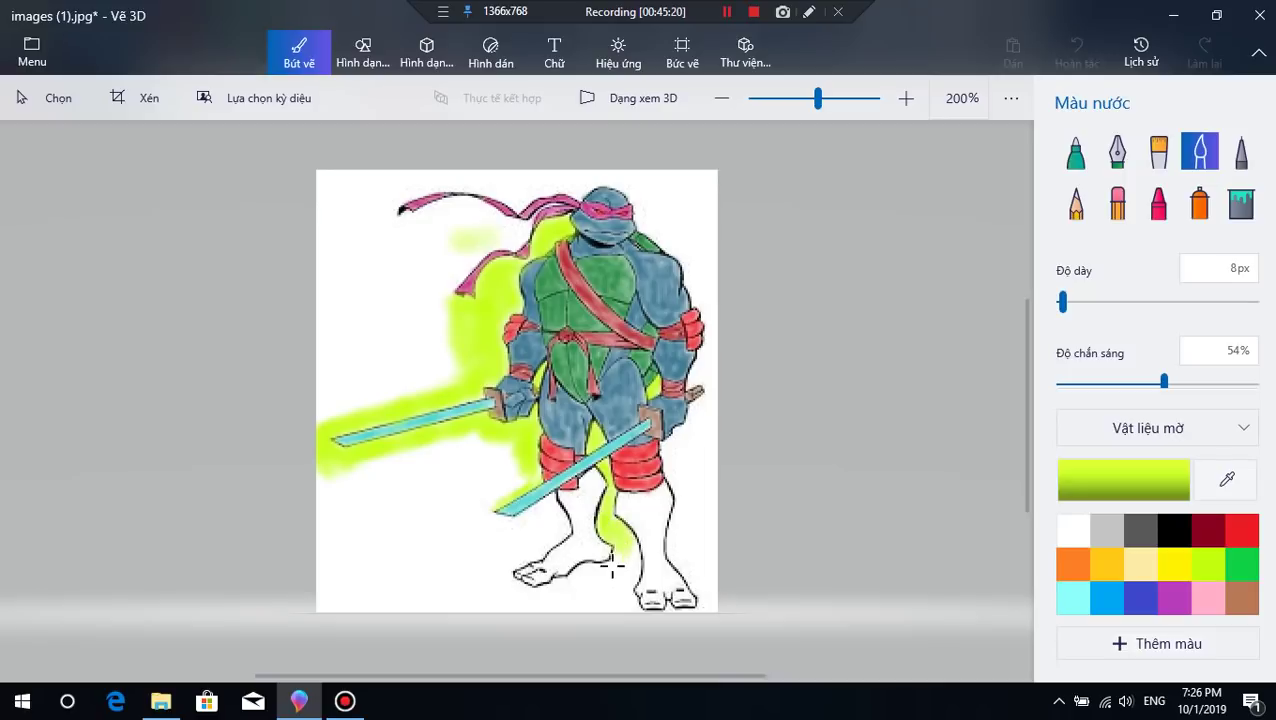
pyautogui.moveTo(612, 567)
pyautogui.mouseDown()
pyautogui.moveTo(621, 547)
pyautogui.moveTo(633, 553)
pyautogui.mouseUp()
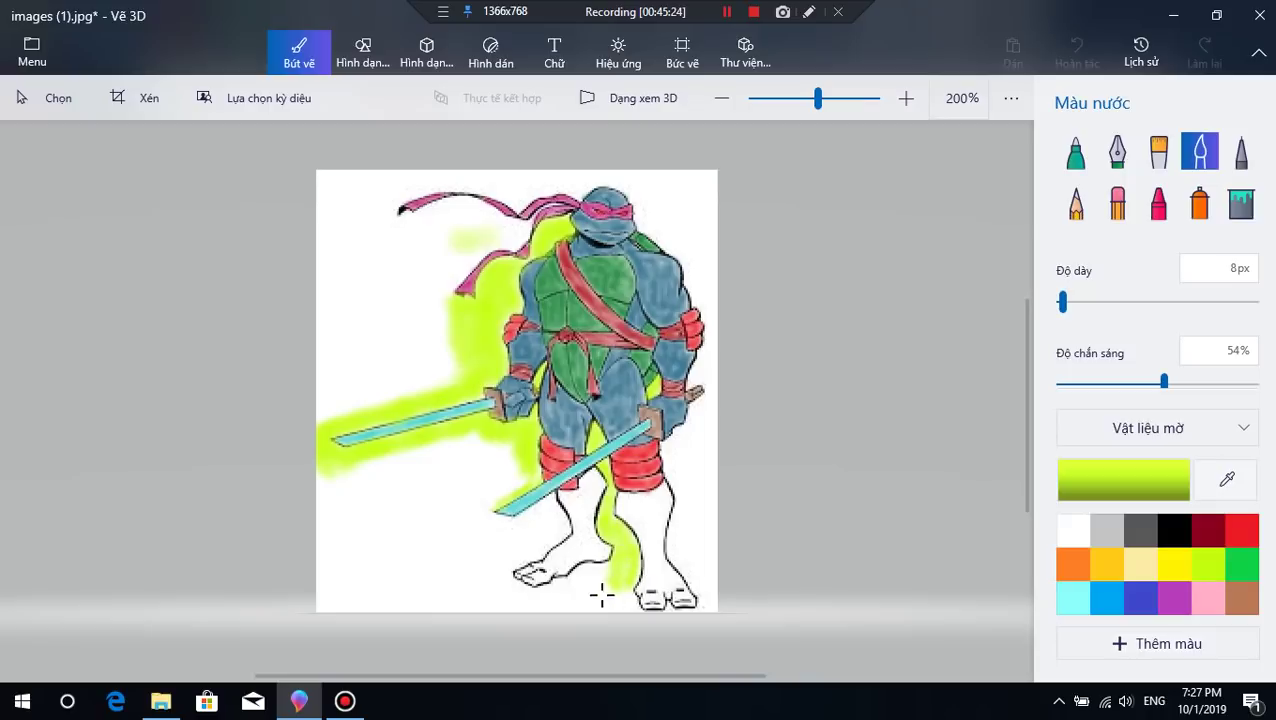
pyautogui.moveTo(601, 596); pyautogui.dragTo(598, 575)
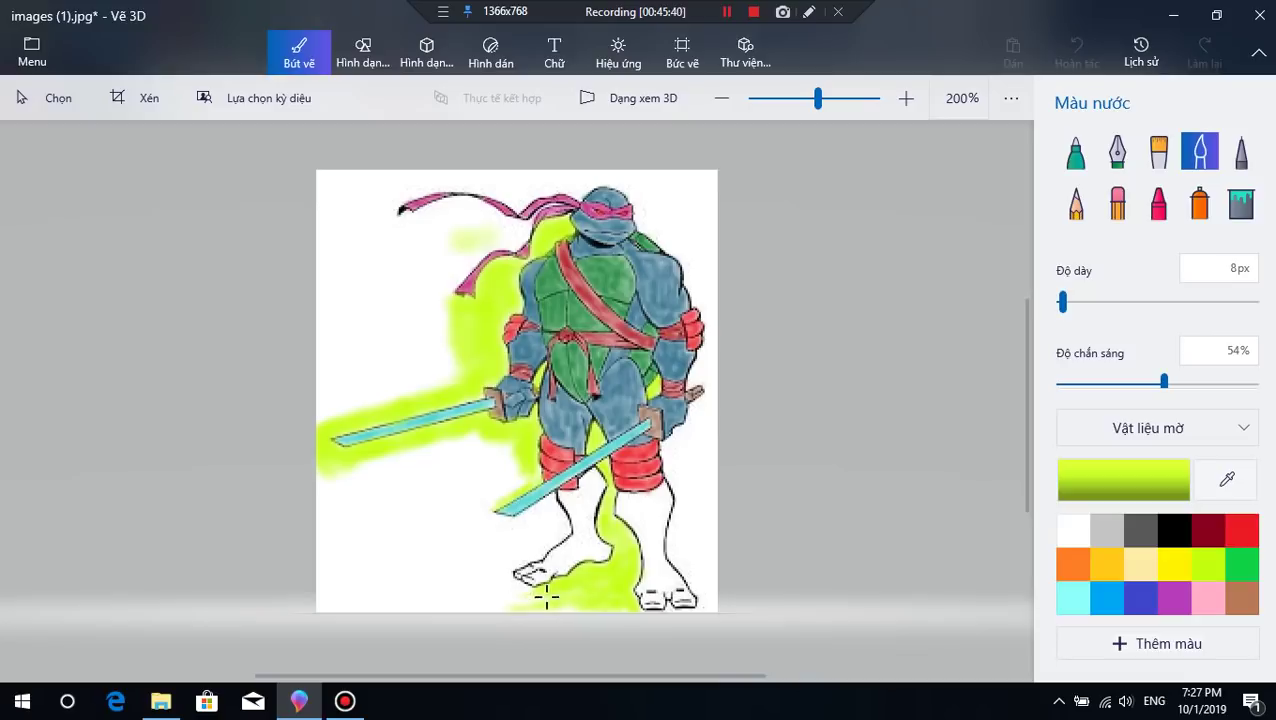
# Step: Extend the lime background around the left-hand foot's toes and up its shin to the lower sword tip
pyautogui.moveTo(547, 597)
pyautogui.mouseDown()
pyautogui.moveTo(489, 603)
pyautogui.moveTo(610, 607)
pyautogui.moveTo(531, 615)
pyautogui.mouseUp()
pyautogui.moveTo(483, 617); pyautogui.dragTo(524, 598)
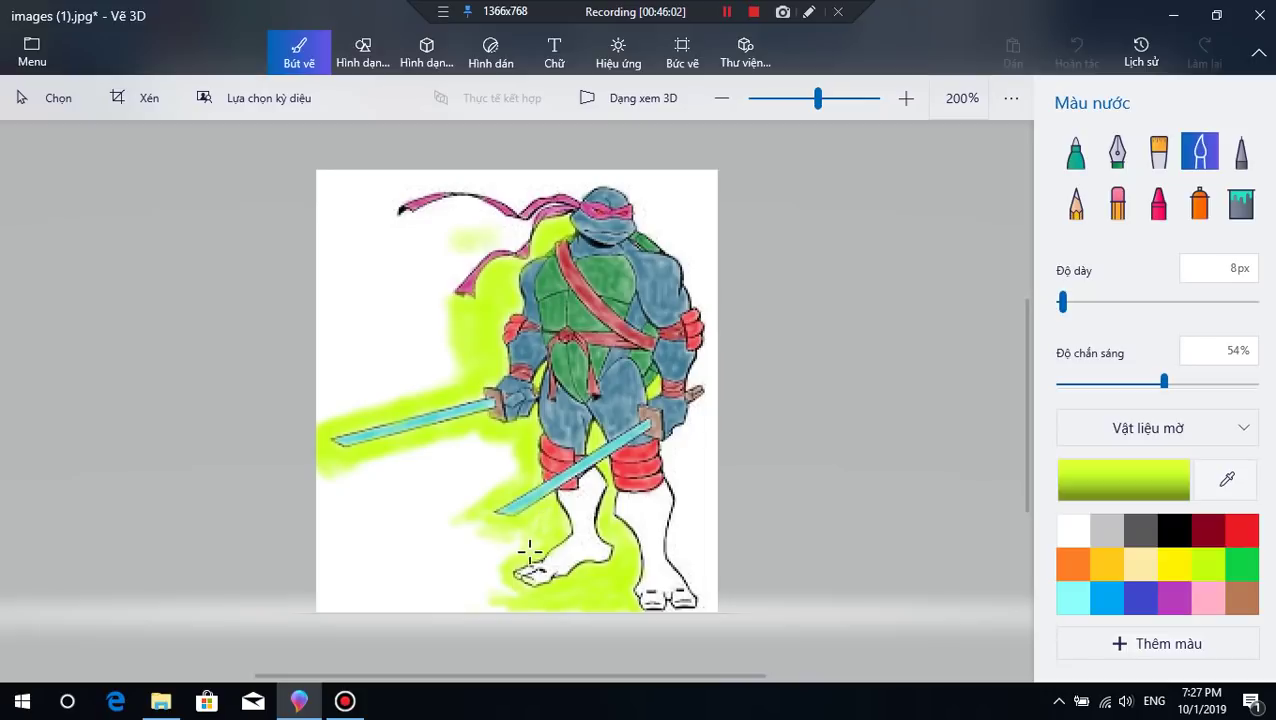
pyautogui.moveTo(530, 550)
pyautogui.mouseDown()
pyautogui.moveTo(502, 526)
pyautogui.moveTo(536, 529)
pyautogui.moveTo(494, 557)
pyautogui.moveTo(548, 529)
pyautogui.moveTo(520, 547)
pyautogui.moveTo(507, 603)
pyautogui.mouseUp()
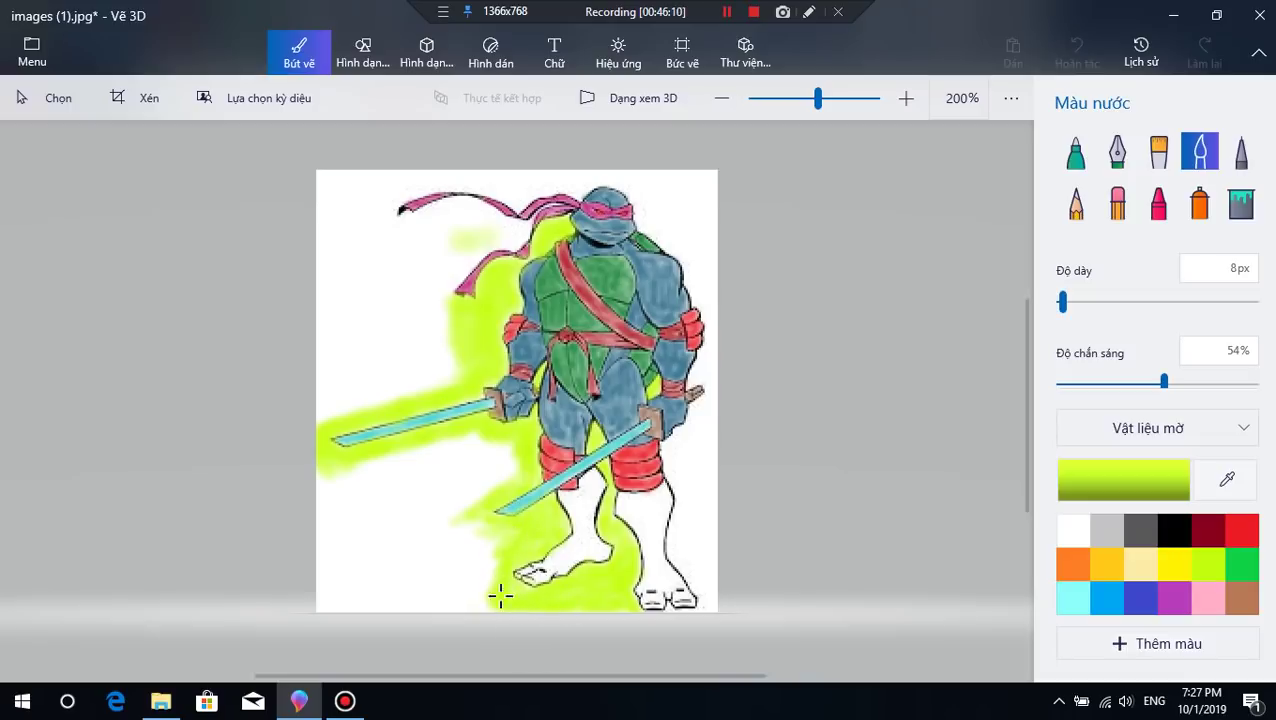
# Step: Paint the background beside the right-hand foot and leg lime, up to the sword handle
pyautogui.moveTo(562, 597)
pyautogui.mouseDown()
pyautogui.moveTo(640, 588)
pyautogui.moveTo(669, 607)
pyautogui.moveTo(704, 600)
pyautogui.moveTo(715, 558)
pyautogui.moveTo(713, 600)
pyautogui.moveTo(687, 563)
pyautogui.moveTo(684, 578)
pyautogui.moveTo(707, 582)
pyautogui.mouseUp()
pyautogui.moveTo(677, 520)
pyautogui.mouseDown()
pyautogui.moveTo(668, 528)
pyautogui.moveTo(686, 570)
pyautogui.mouseUp()
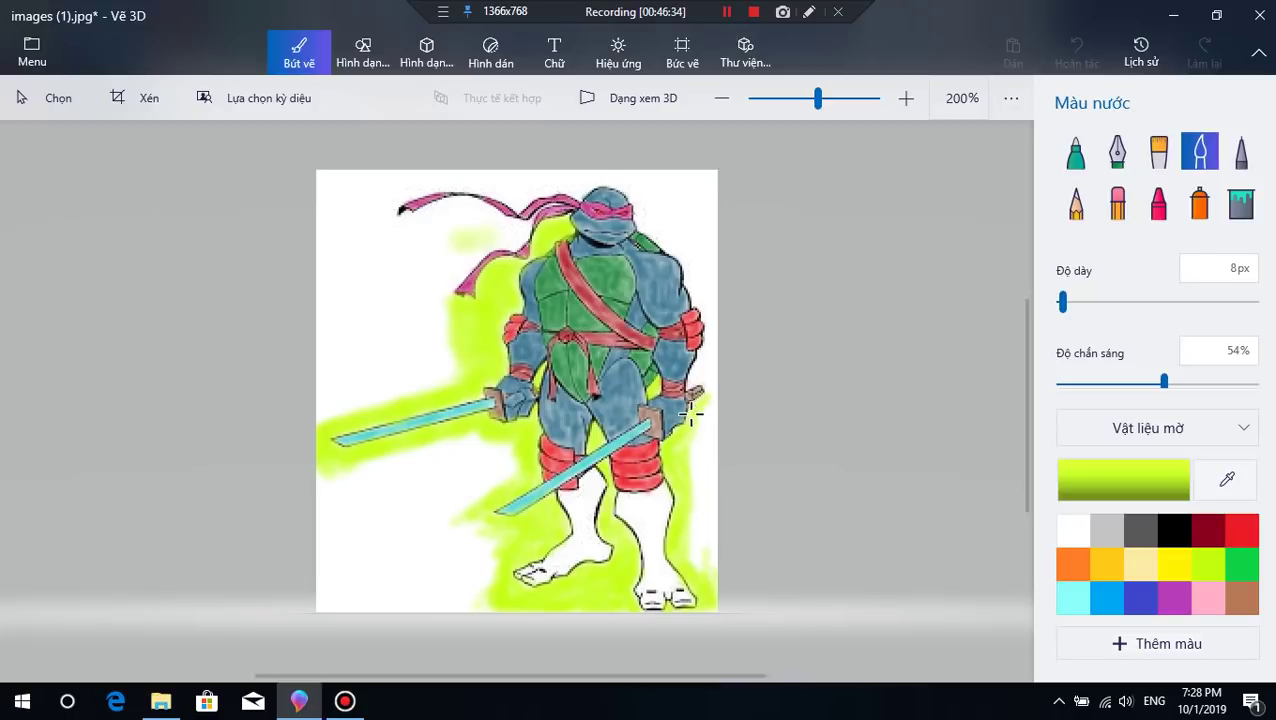
pyautogui.click(712, 427)
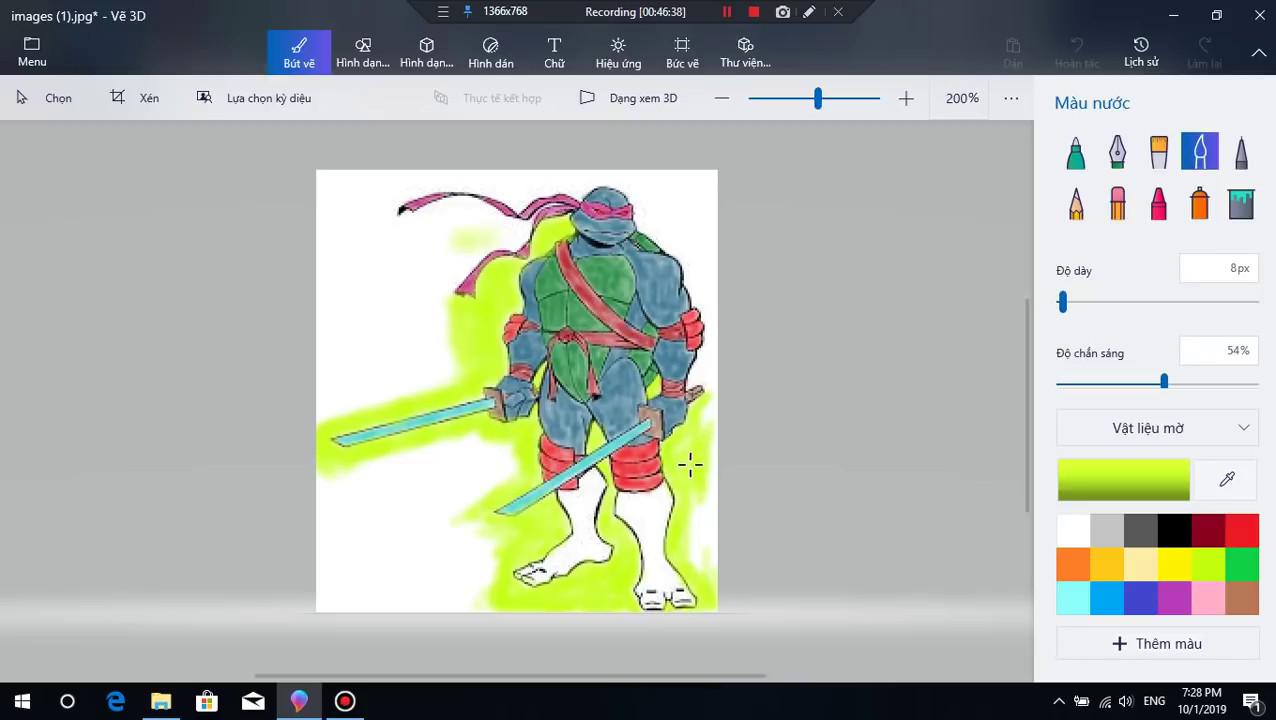
pyautogui.moveTo(692, 467)
pyautogui.mouseDown()
pyautogui.moveTo(695, 513)
pyautogui.moveTo(699, 493)
pyautogui.mouseUp()
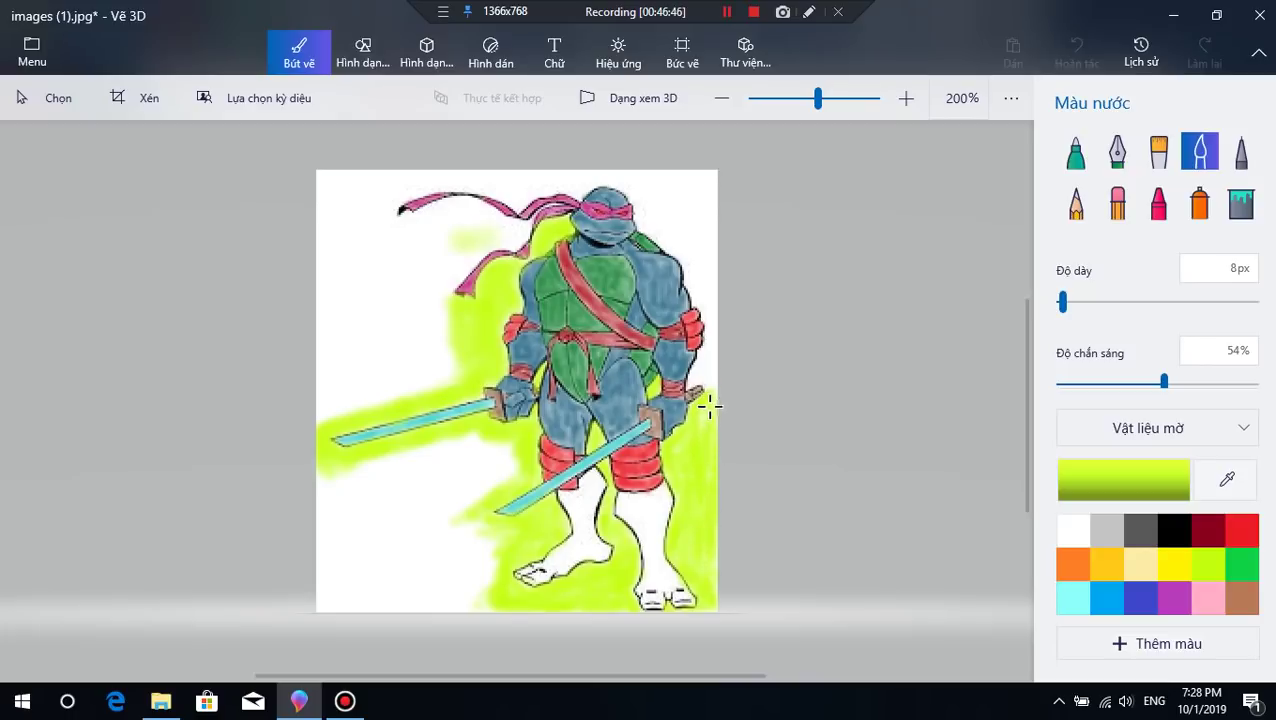
# Step: Continue the lime background up beside the right-hand arm to the shoulder and touch up the area around the left-hand foot
pyautogui.moveTo(707, 396); pyautogui.dragTo(706, 353)
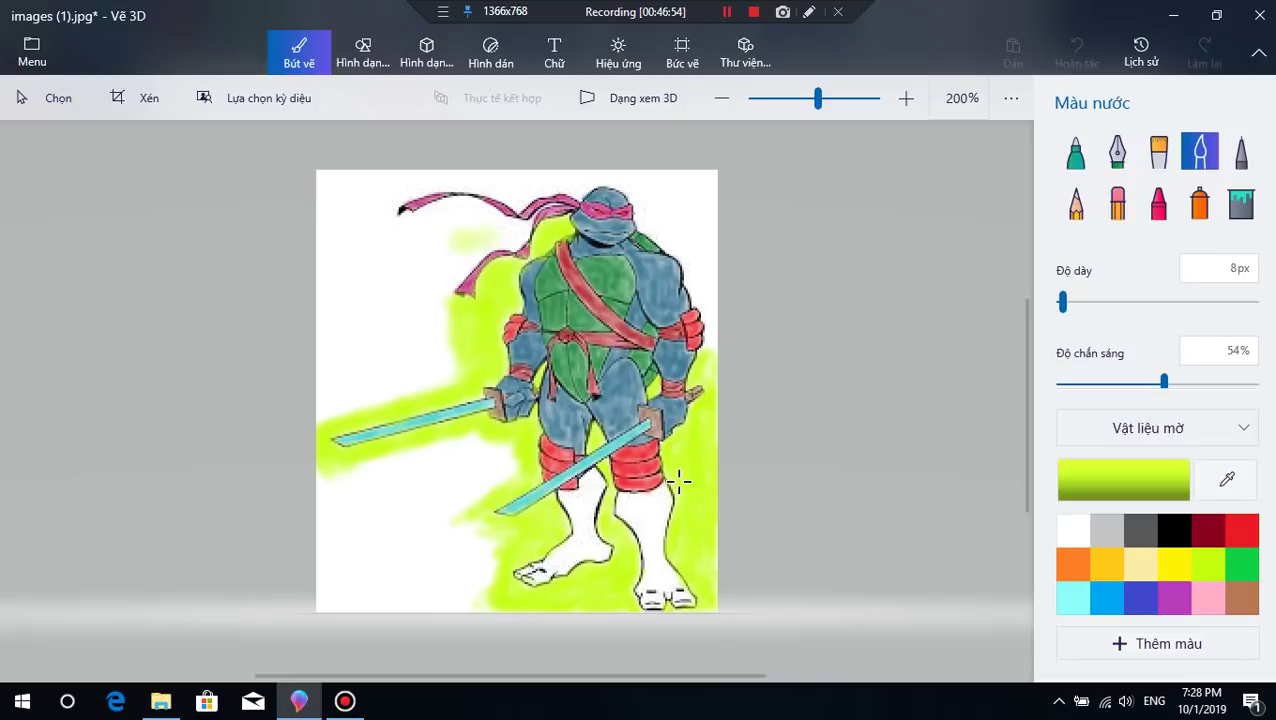
pyautogui.click(704, 362)
pyautogui.click(700, 362)
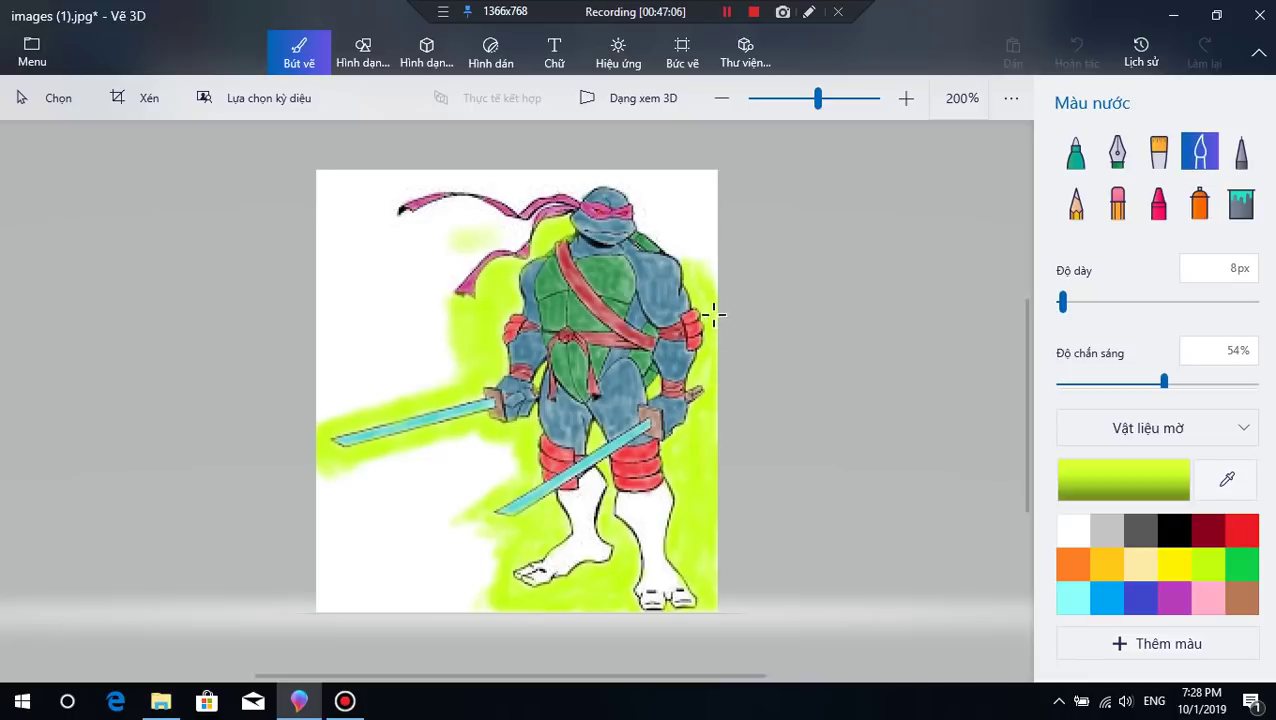
pyautogui.moveTo(712, 265)
pyautogui.mouseDown()
pyautogui.moveTo(513, 526)
pyautogui.moveTo(487, 617)
pyautogui.moveTo(575, 589)
pyautogui.mouseUp()
pyautogui.moveTo(497, 560)
pyautogui.mouseDown()
pyautogui.moveTo(478, 518)
pyautogui.moveTo(515, 547)
pyautogui.moveTo(510, 531)
pyautogui.moveTo(549, 537)
pyautogui.moveTo(484, 518)
pyautogui.moveTo(496, 497)
pyautogui.mouseUp()
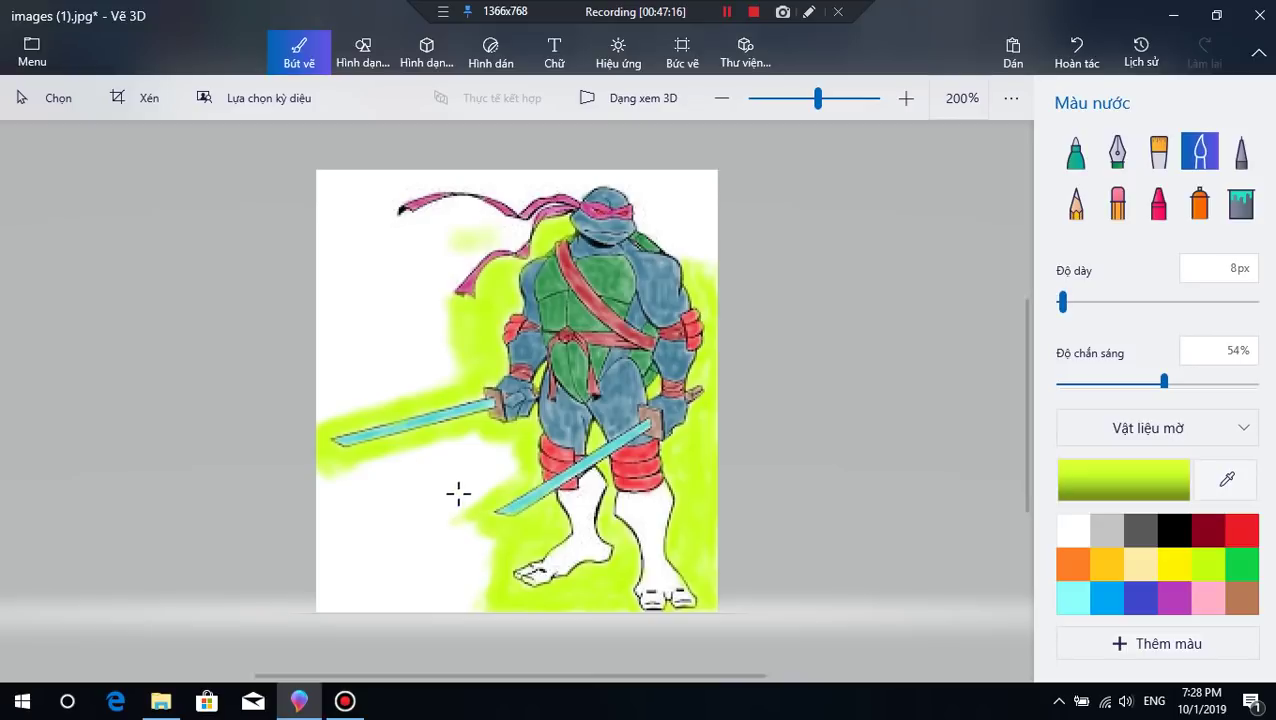
# Step: Paint lime around both mask ribbons, over the head and down behind the right-hand shoulder
pyautogui.moveTo(459, 251)
pyautogui.mouseDown()
pyautogui.moveTo(446, 300)
pyautogui.moveTo(472, 256)
pyautogui.moveTo(454, 282)
pyautogui.moveTo(462, 264)
pyautogui.moveTo(459, 277)
pyautogui.moveTo(527, 226)
pyautogui.moveTo(516, 242)
pyautogui.moveTo(525, 218)
pyautogui.moveTo(517, 238)
pyautogui.moveTo(492, 238)
pyautogui.moveTo(512, 225)
pyautogui.moveTo(489, 242)
pyautogui.moveTo(518, 229)
pyautogui.moveTo(489, 217)
pyautogui.moveTo(517, 217)
pyautogui.moveTo(485, 216)
pyautogui.moveTo(519, 228)
pyautogui.moveTo(438, 209)
pyautogui.moveTo(392, 230)
pyautogui.moveTo(434, 210)
pyautogui.moveTo(409, 223)
pyautogui.moveTo(429, 210)
pyautogui.moveTo(401, 213)
pyautogui.moveTo(443, 196)
pyautogui.moveTo(442, 207)
pyautogui.moveTo(490, 212)
pyautogui.moveTo(477, 196)
pyautogui.moveTo(472, 208)
pyautogui.moveTo(495, 212)
pyautogui.moveTo(467, 203)
pyautogui.moveTo(502, 214)
pyautogui.moveTo(510, 248)
pyautogui.mouseUp()
pyautogui.moveTo(401, 207)
pyautogui.mouseDown()
pyautogui.moveTo(434, 181)
pyautogui.moveTo(398, 201)
pyautogui.moveTo(450, 183)
pyautogui.moveTo(471, 182)
pyautogui.moveTo(438, 186)
pyautogui.moveTo(489, 192)
pyautogui.moveTo(432, 184)
pyautogui.moveTo(477, 183)
pyautogui.moveTo(520, 205)
pyautogui.moveTo(494, 188)
pyautogui.moveTo(511, 198)
pyautogui.moveTo(537, 186)
pyautogui.moveTo(519, 205)
pyautogui.moveTo(547, 193)
pyautogui.moveTo(523, 207)
pyautogui.moveTo(549, 186)
pyautogui.moveTo(517, 198)
pyautogui.moveTo(590, 187)
pyautogui.moveTo(547, 193)
pyautogui.moveTo(578, 197)
pyautogui.mouseUp()
pyautogui.scroll(2, 588, 185)
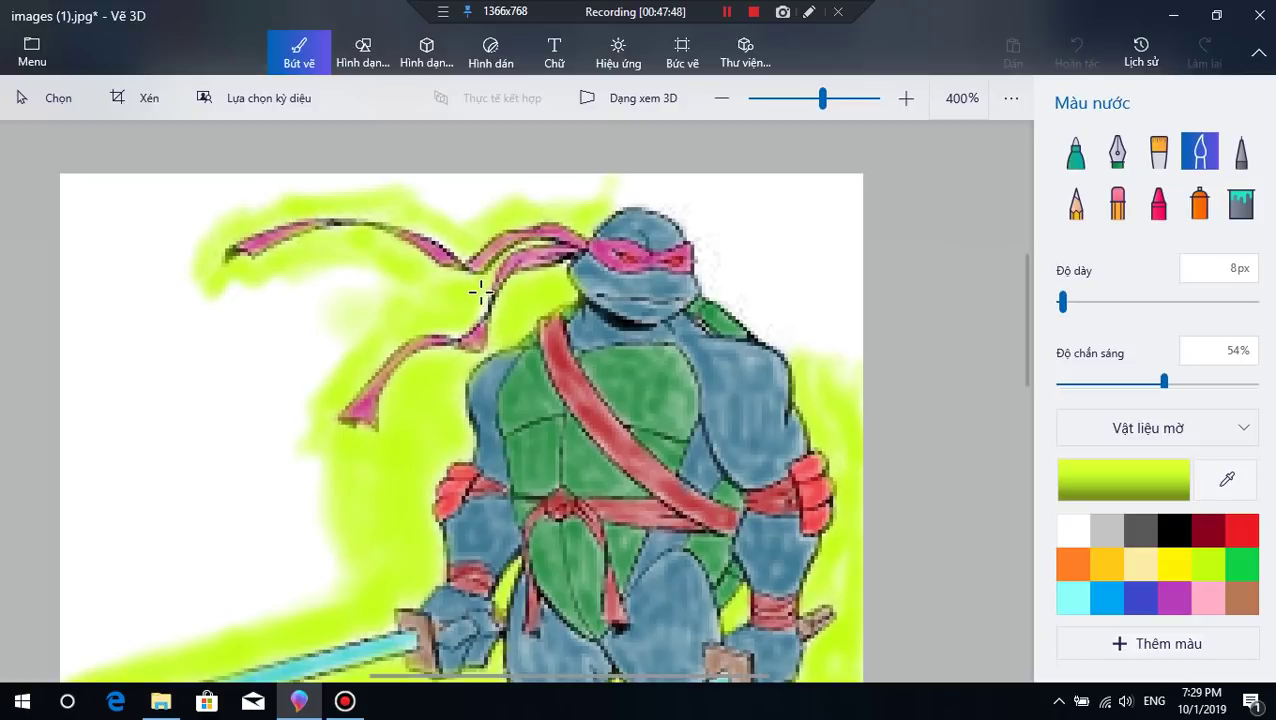
pyautogui.moveTo(490, 222)
pyautogui.mouseDown()
pyautogui.moveTo(452, 250)
pyautogui.moveTo(408, 222)
pyautogui.moveTo(345, 212)
pyautogui.moveTo(613, 190)
pyautogui.moveTo(538, 197)
pyautogui.moveTo(615, 203)
pyautogui.moveTo(601, 212)
pyautogui.moveTo(652, 191)
pyautogui.moveTo(612, 200)
pyautogui.moveTo(689, 203)
pyautogui.moveTo(613, 207)
pyautogui.moveTo(637, 197)
pyautogui.moveTo(605, 199)
pyautogui.moveTo(617, 182)
pyautogui.moveTo(744, 178)
pyautogui.moveTo(670, 192)
pyautogui.moveTo(701, 237)
pyautogui.moveTo(671, 204)
pyautogui.moveTo(710, 298)
pyautogui.moveTo(711, 267)
pyautogui.moveTo(720, 293)
pyautogui.moveTo(705, 250)
pyautogui.moveTo(764, 340)
pyautogui.moveTo(719, 274)
pyautogui.moveTo(822, 358)
pyautogui.moveTo(764, 319)
pyautogui.moveTo(798, 360)
pyautogui.moveTo(711, 277)
pyautogui.moveTo(694, 201)
pyautogui.moveTo(707, 257)
pyautogui.mouseUp()
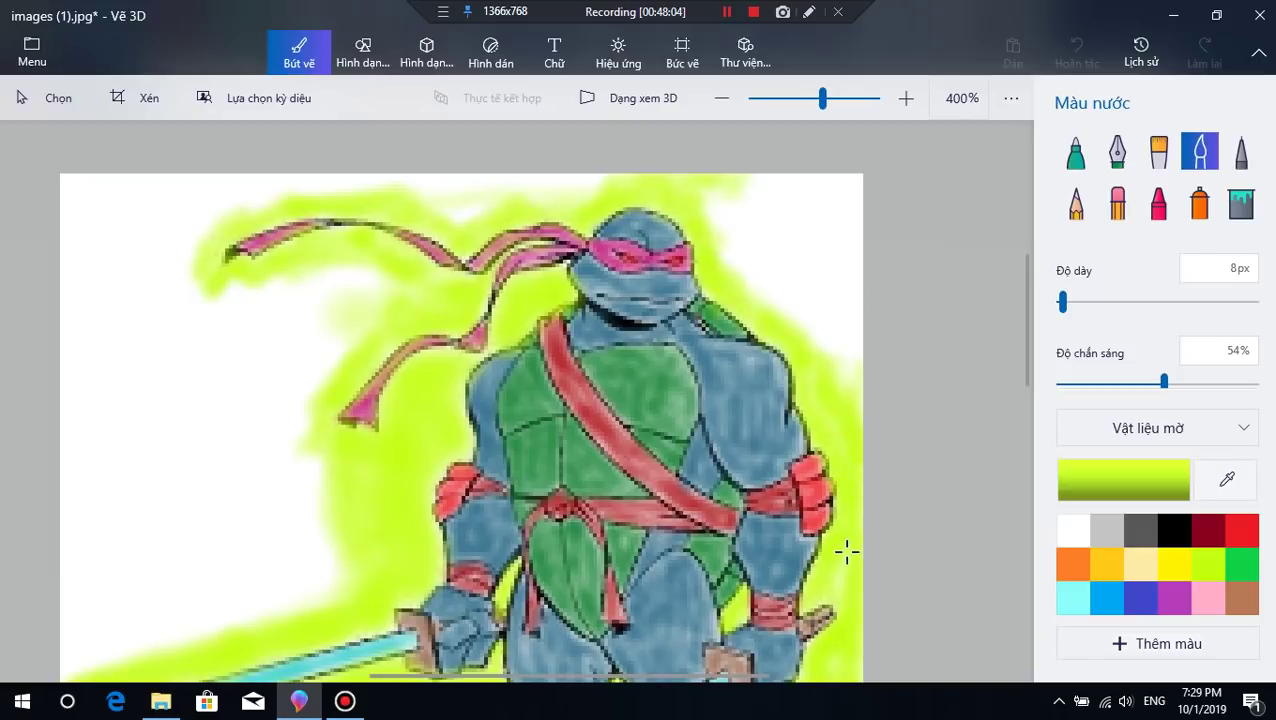
pyautogui.moveTo(839, 430); pyautogui.dragTo(705, 255)
# Step: Paint lime around the head and the lower mask ribbon, and extend the background above the upper ribbon to the canvas's top edge
pyautogui.moveTo(586, 215); pyautogui.dragTo(556, 260)
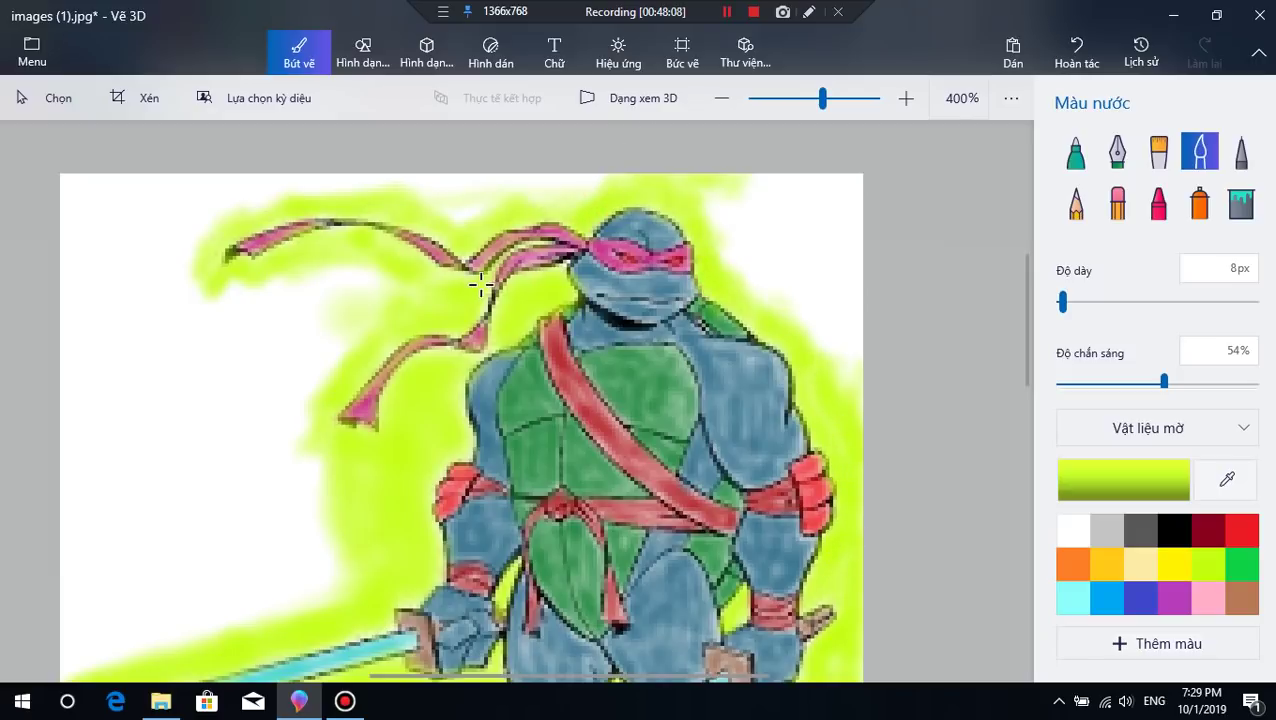
pyautogui.moveTo(481, 285)
pyautogui.mouseDown()
pyautogui.moveTo(496, 292)
pyautogui.moveTo(484, 296)
pyautogui.moveTo(453, 458)
pyautogui.moveTo(433, 489)
pyautogui.moveTo(440, 505)
pyautogui.mouseUp()
pyautogui.moveTo(458, 440)
pyautogui.mouseDown()
pyautogui.moveTo(450, 405)
pyautogui.moveTo(421, 587)
pyautogui.moveTo(372, 630)
pyautogui.moveTo(6, 485)
pyautogui.mouseUp()
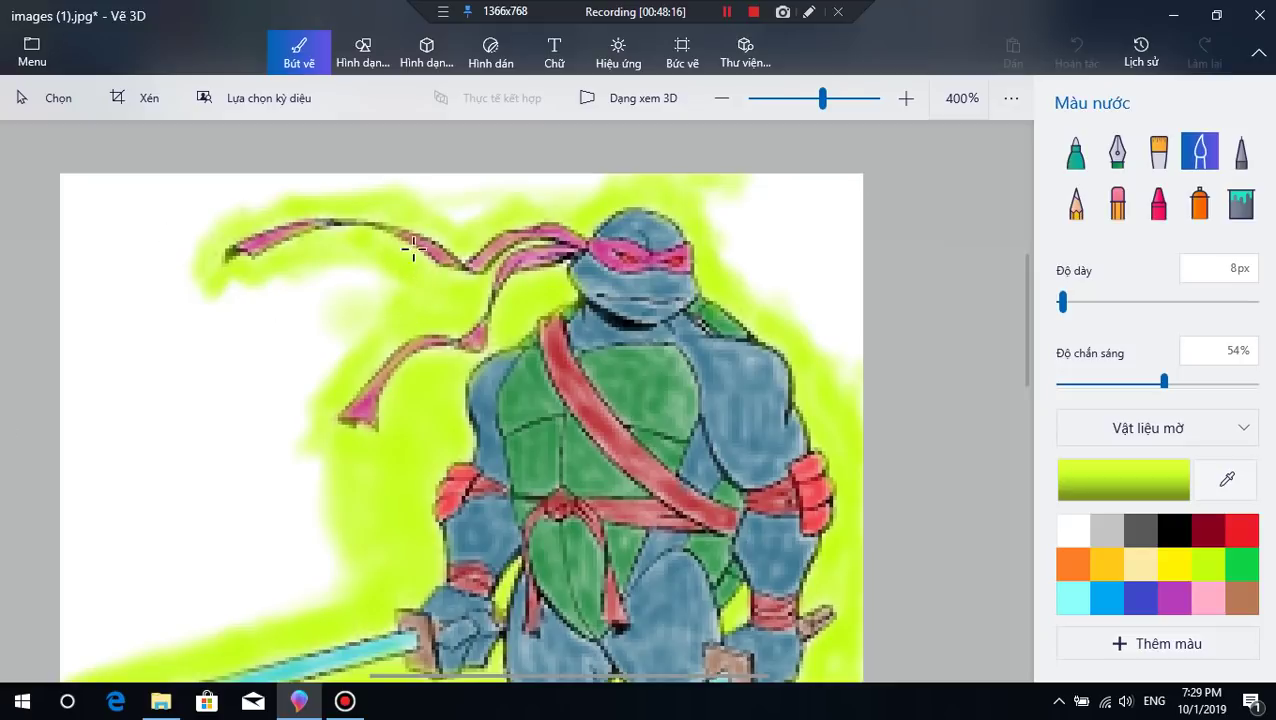
pyautogui.moveTo(339, 217)
pyautogui.mouseDown()
pyautogui.moveTo(411, 222)
pyautogui.moveTo(459, 203)
pyautogui.moveTo(465, 262)
pyautogui.moveTo(474, 212)
pyautogui.moveTo(446, 213)
pyautogui.moveTo(441, 196)
pyautogui.moveTo(517, 184)
pyautogui.moveTo(474, 169)
pyautogui.moveTo(534, 202)
pyautogui.moveTo(456, 203)
pyautogui.mouseUp()
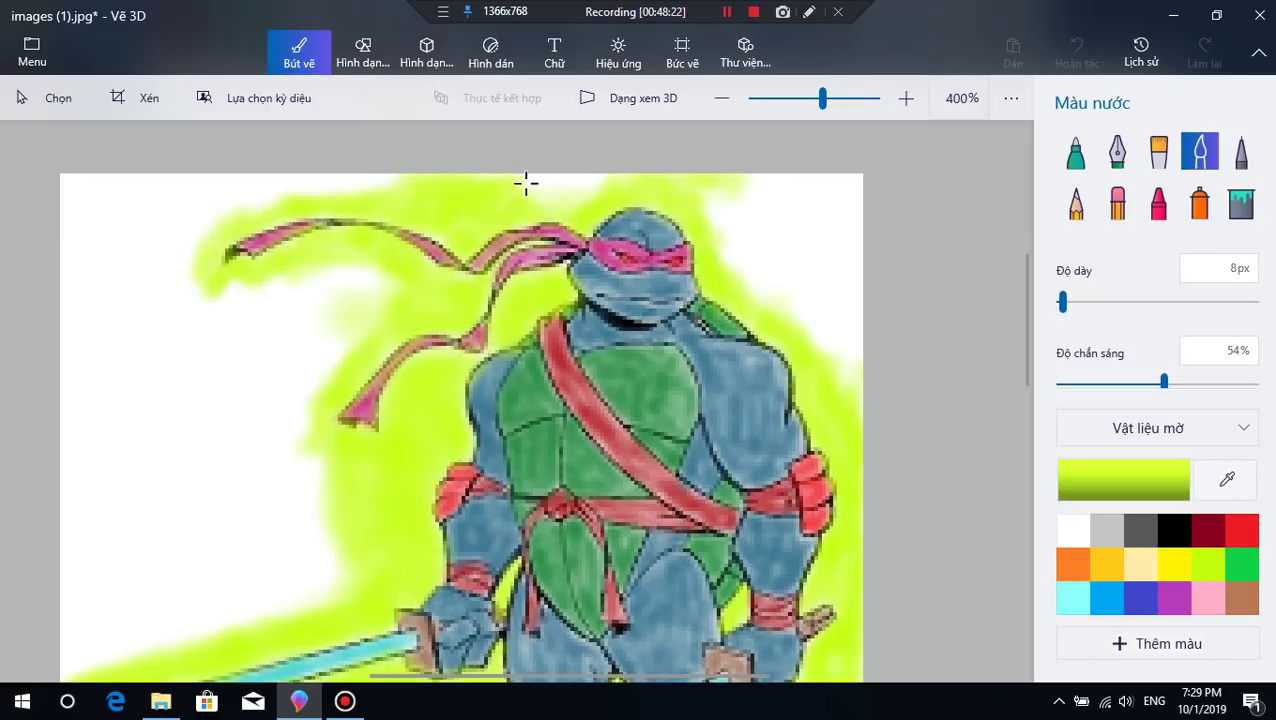
pyautogui.moveTo(526, 183)
pyautogui.mouseDown()
pyautogui.moveTo(600, 177)
pyautogui.moveTo(492, 180)
pyautogui.moveTo(632, 174)
pyautogui.moveTo(550, 205)
pyautogui.moveTo(582, 204)
pyautogui.moveTo(368, 185)
pyautogui.moveTo(384, 177)
pyautogui.moveTo(217, 181)
pyautogui.moveTo(422, 197)
pyautogui.moveTo(307, 201)
pyautogui.moveTo(292, 187)
pyautogui.moveTo(279, 199)
pyautogui.moveTo(299, 198)
pyautogui.moveTo(204, 254)
pyautogui.mouseUp()
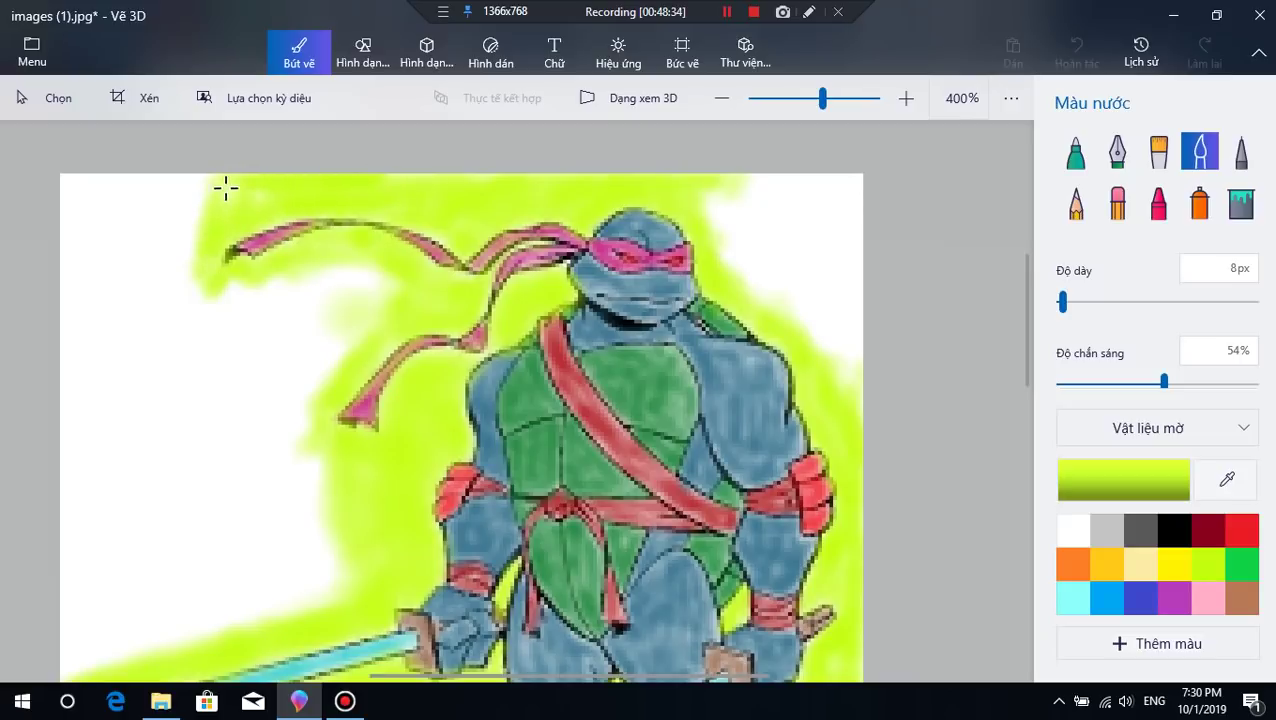
# Step: Extend the lime background around the upper ribbon's tip, between both ribbons and down beside the left-hand arm
pyautogui.moveTo(226, 188)
pyautogui.mouseDown()
pyautogui.moveTo(221, 222)
pyautogui.moveTo(309, 203)
pyautogui.moveTo(197, 266)
pyautogui.moveTo(214, 155)
pyautogui.moveTo(301, 169)
pyautogui.moveTo(228, 190)
pyautogui.moveTo(197, 314)
pyautogui.moveTo(192, 291)
pyautogui.moveTo(265, 291)
pyautogui.moveTo(297, 276)
pyautogui.moveTo(202, 293)
pyautogui.moveTo(190, 310)
pyautogui.moveTo(333, 273)
pyautogui.moveTo(215, 309)
pyautogui.moveTo(327, 261)
pyautogui.moveTo(287, 290)
pyautogui.moveTo(355, 256)
pyautogui.moveTo(291, 257)
pyautogui.moveTo(398, 271)
pyautogui.moveTo(312, 271)
pyautogui.moveTo(409, 315)
pyautogui.moveTo(396, 303)
pyautogui.moveTo(362, 343)
pyautogui.mouseUp()
pyautogui.moveTo(364, 288)
pyautogui.mouseDown()
pyautogui.moveTo(355, 381)
pyautogui.moveTo(329, 344)
pyautogui.moveTo(365, 271)
pyautogui.moveTo(346, 286)
pyautogui.moveTo(325, 404)
pyautogui.moveTo(347, 283)
pyautogui.moveTo(317, 398)
pyautogui.moveTo(320, 344)
pyautogui.moveTo(345, 430)
pyautogui.mouseUp()
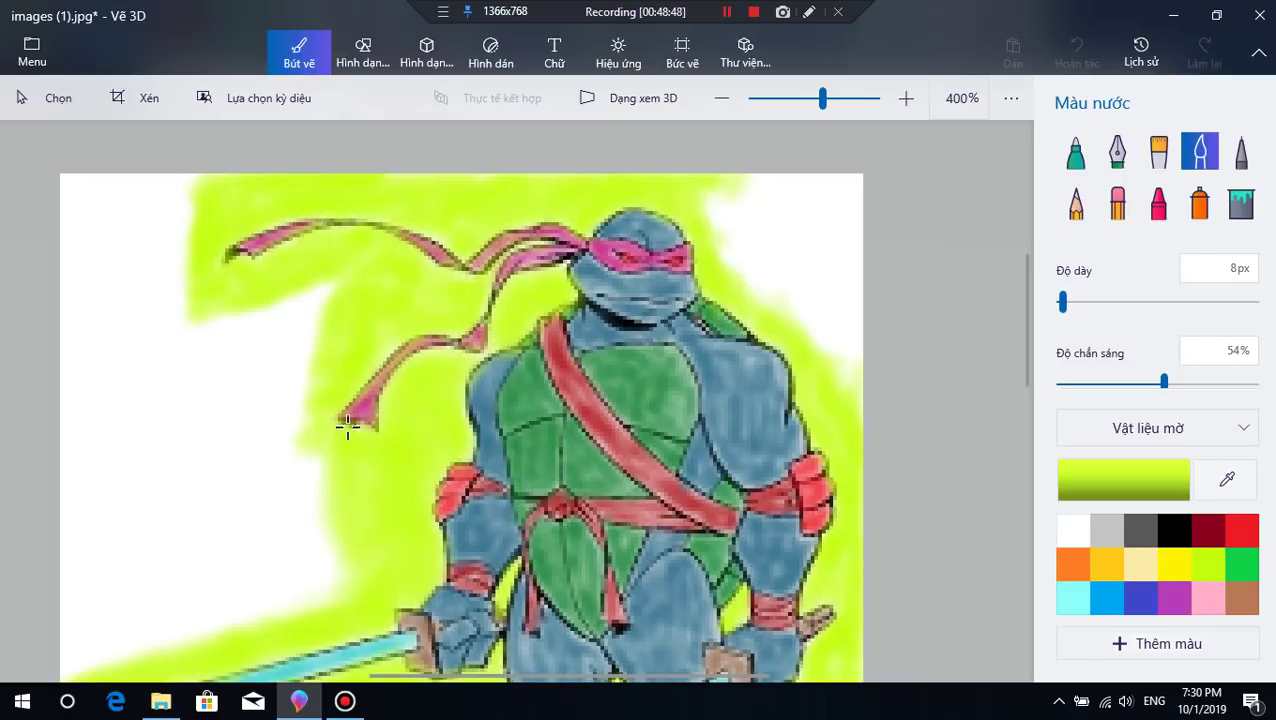
pyautogui.moveTo(422, 354)
pyautogui.mouseDown()
pyautogui.moveTo(464, 362)
pyautogui.moveTo(382, 436)
pyautogui.mouseUp()
pyautogui.moveTo(387, 339)
pyautogui.mouseDown()
pyautogui.moveTo(298, 412)
pyautogui.moveTo(326, 448)
pyautogui.moveTo(309, 444)
pyautogui.moveTo(312, 485)
pyautogui.moveTo(316, 415)
pyautogui.mouseUp()
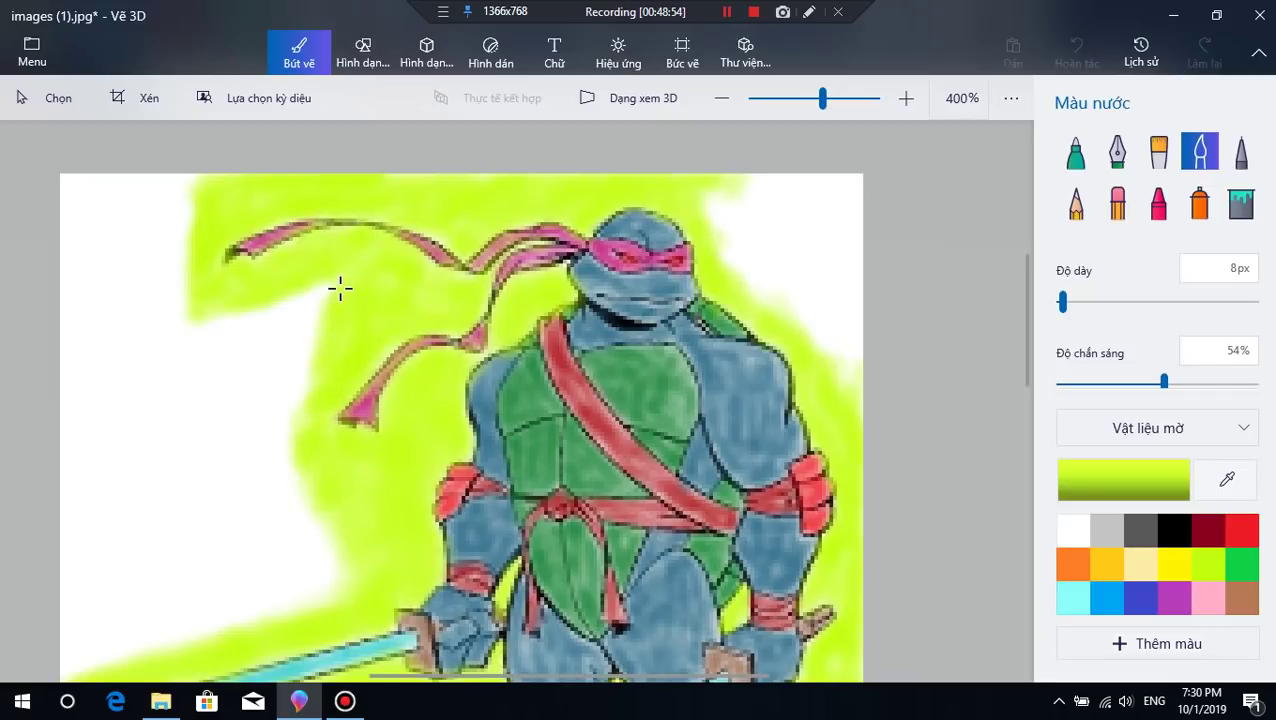
pyautogui.moveTo(356, 557)
pyautogui.mouseDown()
pyautogui.moveTo(339, 609)
pyautogui.moveTo(367, 559)
pyautogui.moveTo(305, 605)
pyautogui.moveTo(344, 558)
pyautogui.moveTo(292, 616)
pyautogui.moveTo(341, 550)
pyautogui.moveTo(251, 646)
pyautogui.moveTo(345, 533)
pyautogui.moveTo(256, 623)
pyautogui.moveTo(372, 520)
pyautogui.moveTo(237, 667)
pyautogui.moveTo(341, 524)
pyautogui.moveTo(238, 628)
pyautogui.moveTo(352, 497)
pyautogui.moveTo(269, 593)
pyautogui.moveTo(337, 510)
pyautogui.moveTo(290, 578)
pyautogui.moveTo(307, 553)
pyautogui.moveTo(288, 589)
pyautogui.moveTo(355, 530)
pyautogui.moveTo(309, 615)
pyautogui.moveTo(368, 533)
pyautogui.moveTo(372, 492)
pyautogui.moveTo(333, 476)
pyautogui.mouseUp()
# Step: Switch to the 3D view and fill the white area between the head, the right-hand shoulder and the canvas's upper-right corner with lime
pyautogui.scroll(-5, 333, 476)
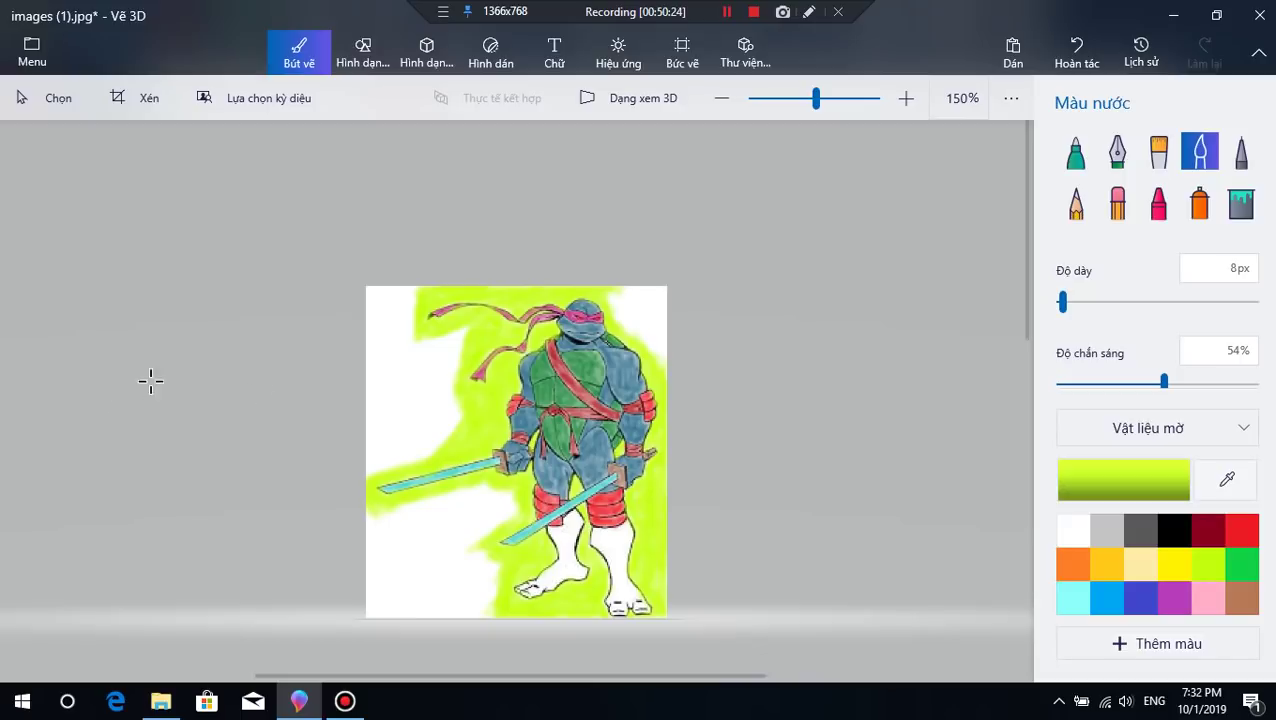
pyautogui.scroll(2, 690, 321)
pyautogui.scroll(3, 660, 287)
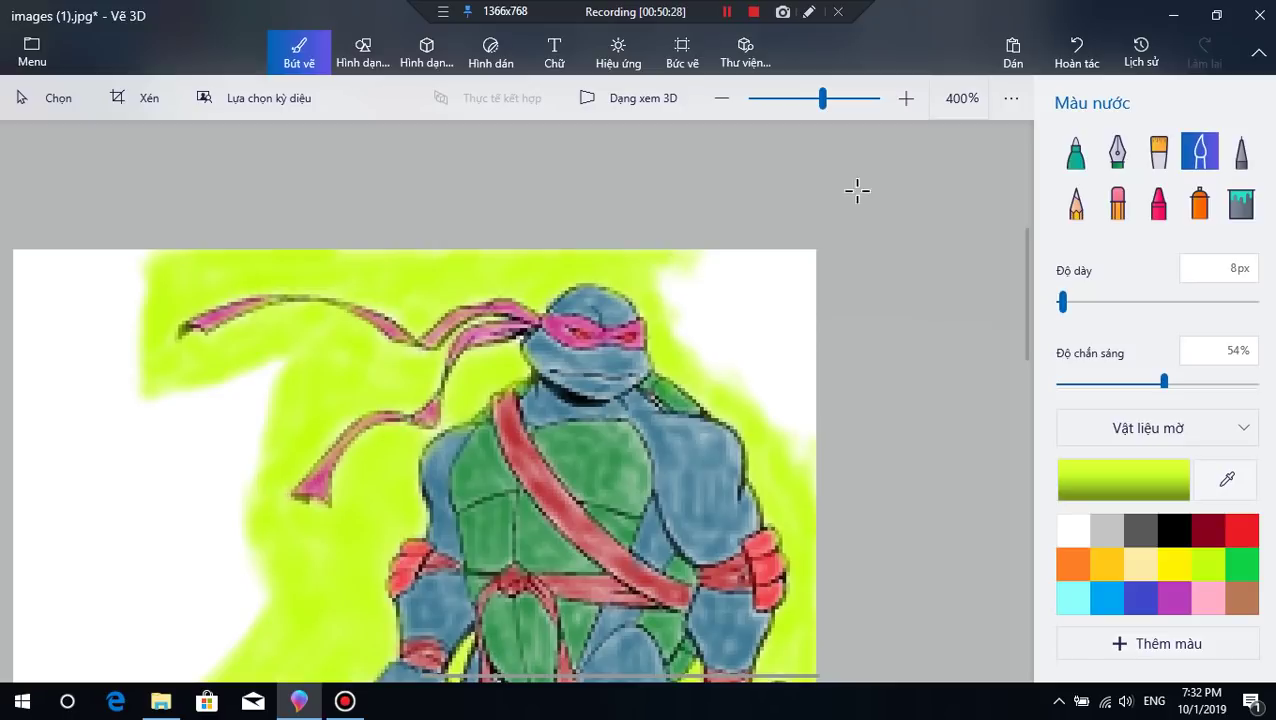
pyautogui.click(656, 114)
pyautogui.scroll(2, 780, 182)
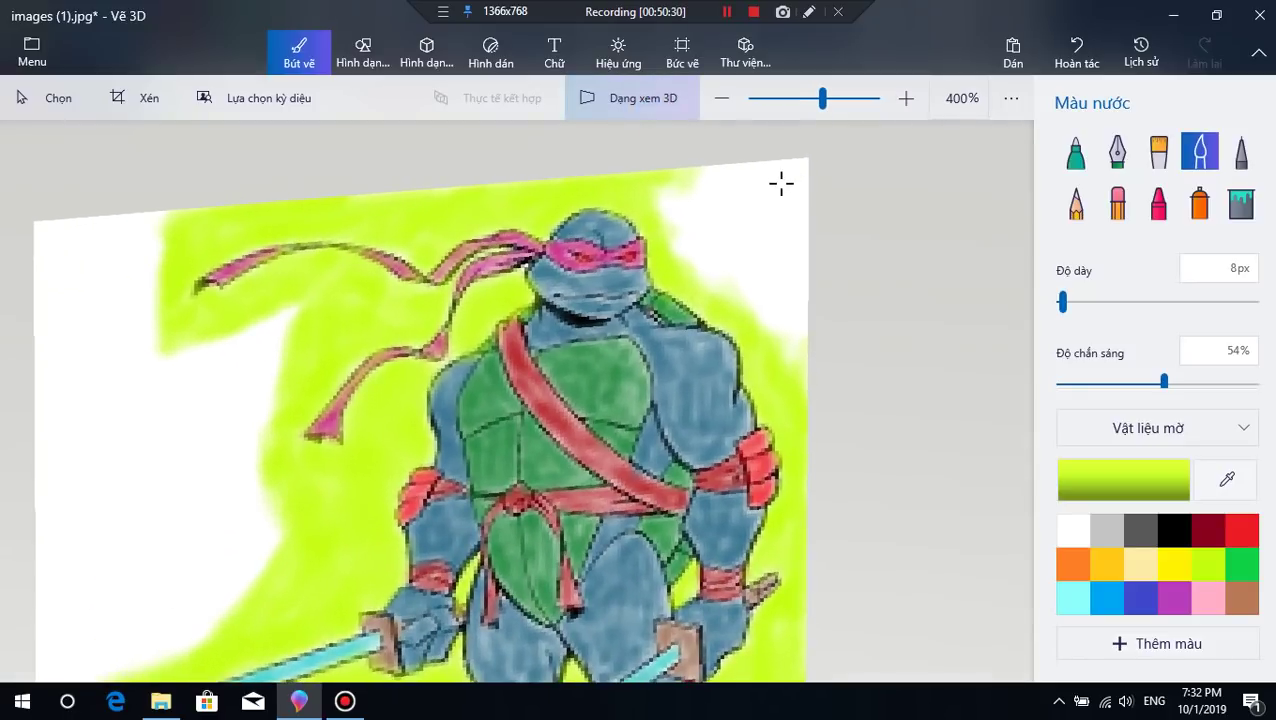
pyautogui.moveTo(652, 196)
pyautogui.mouseDown()
pyautogui.moveTo(664, 188)
pyautogui.moveTo(698, 302)
pyautogui.moveTo(661, 177)
pyautogui.moveTo(700, 280)
pyautogui.moveTo(695, 197)
pyautogui.moveTo(652, 182)
pyautogui.moveTo(795, 174)
pyautogui.moveTo(812, 145)
pyautogui.moveTo(629, 182)
pyautogui.moveTo(746, 234)
pyautogui.moveTo(706, 197)
pyautogui.moveTo(738, 214)
pyautogui.moveTo(712, 285)
pyautogui.moveTo(710, 195)
pyautogui.mouseUp()
pyautogui.moveTo(710, 195)
pyautogui.mouseDown()
pyautogui.moveTo(737, 250)
pyautogui.moveTo(718, 299)
pyautogui.moveTo(735, 194)
pyautogui.moveTo(766, 322)
pyautogui.moveTo(786, 250)
pyautogui.moveTo(800, 347)
pyautogui.moveTo(788, 160)
pyautogui.moveTo(763, 319)
pyautogui.moveTo(715, 259)
pyautogui.moveTo(715, 205)
pyautogui.moveTo(735, 184)
pyautogui.moveTo(760, 205)
pyautogui.moveTo(783, 196)
pyautogui.moveTo(757, 276)
pyautogui.moveTo(788, 233)
pyautogui.moveTo(800, 336)
pyautogui.moveTo(772, 211)
pyautogui.moveTo(749, 185)
pyautogui.moveTo(793, 183)
pyautogui.mouseUp()
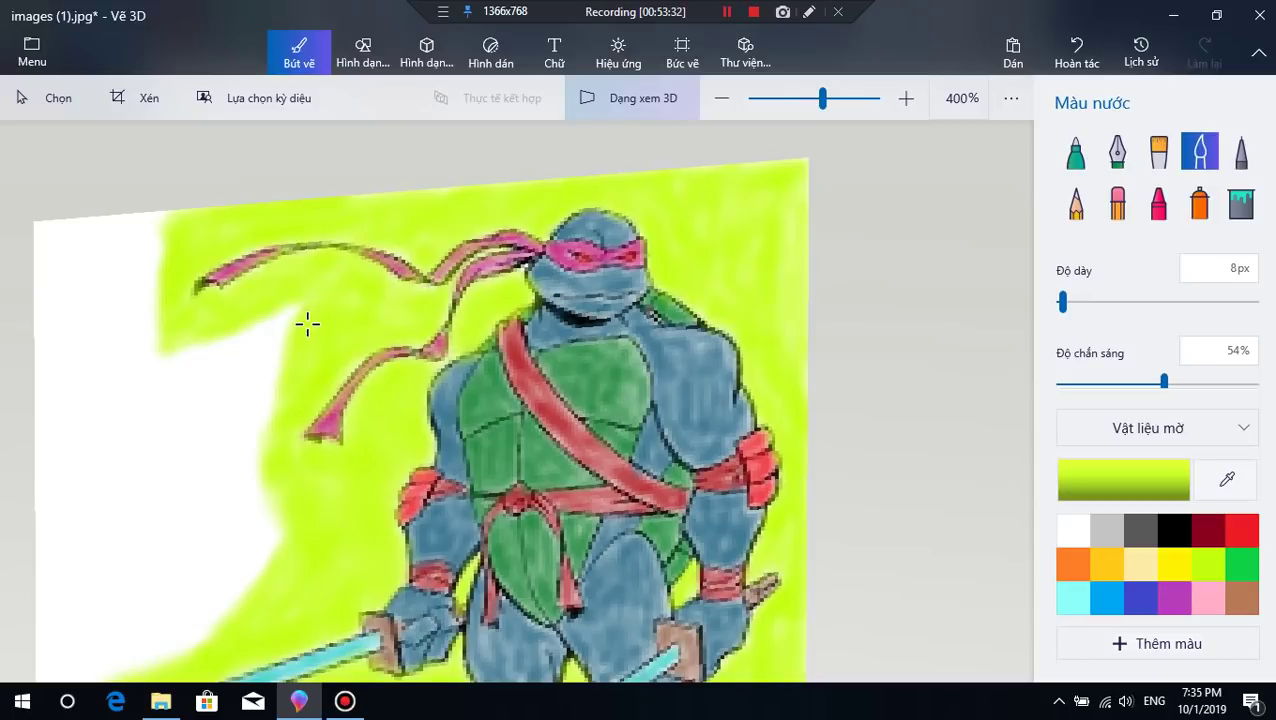
# Step: Widen the lime background outward from the lower ribbon and left-hand arm, and return to the 2D view
pyautogui.moveTo(272, 346); pyautogui.dragTo(281, 333)
pyautogui.moveTo(262, 434); pyautogui.dragTo(265, 400)
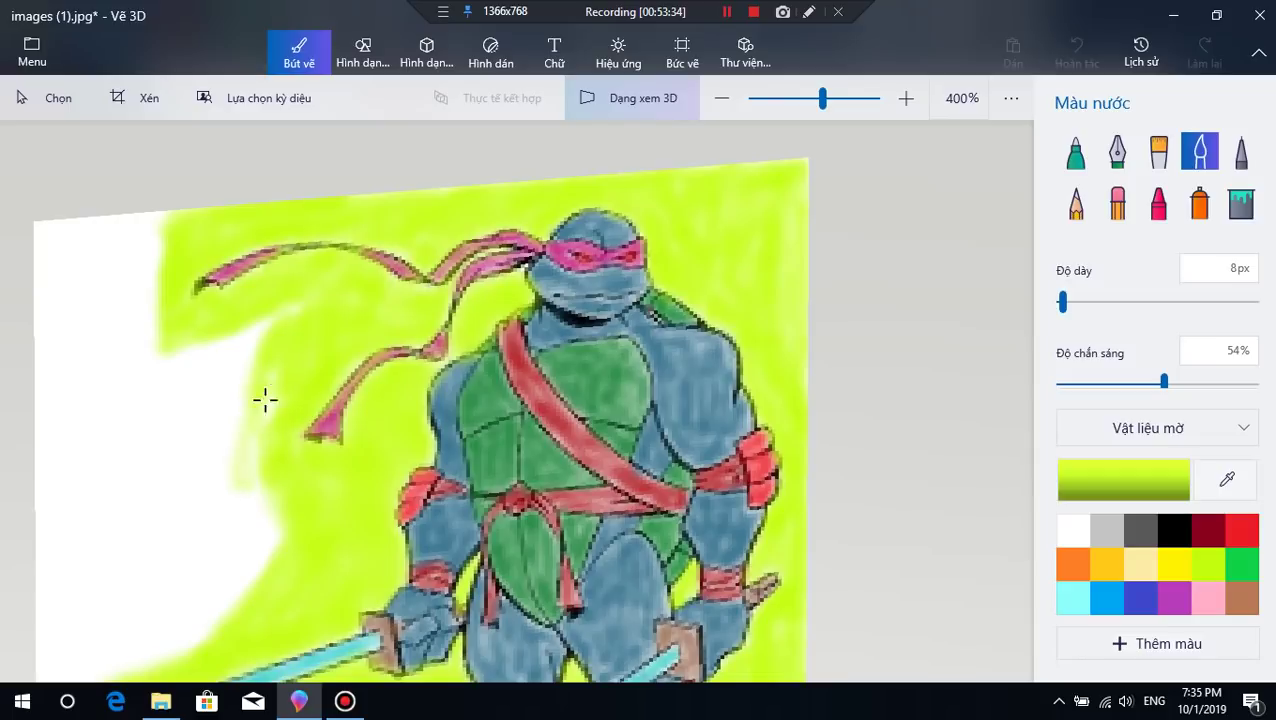
pyautogui.moveTo(264, 510)
pyautogui.mouseDown()
pyautogui.moveTo(244, 603)
pyautogui.moveTo(280, 542)
pyautogui.moveTo(265, 564)
pyautogui.moveTo(278, 461)
pyautogui.moveTo(238, 400)
pyautogui.mouseUp()
pyautogui.click(660, 103)
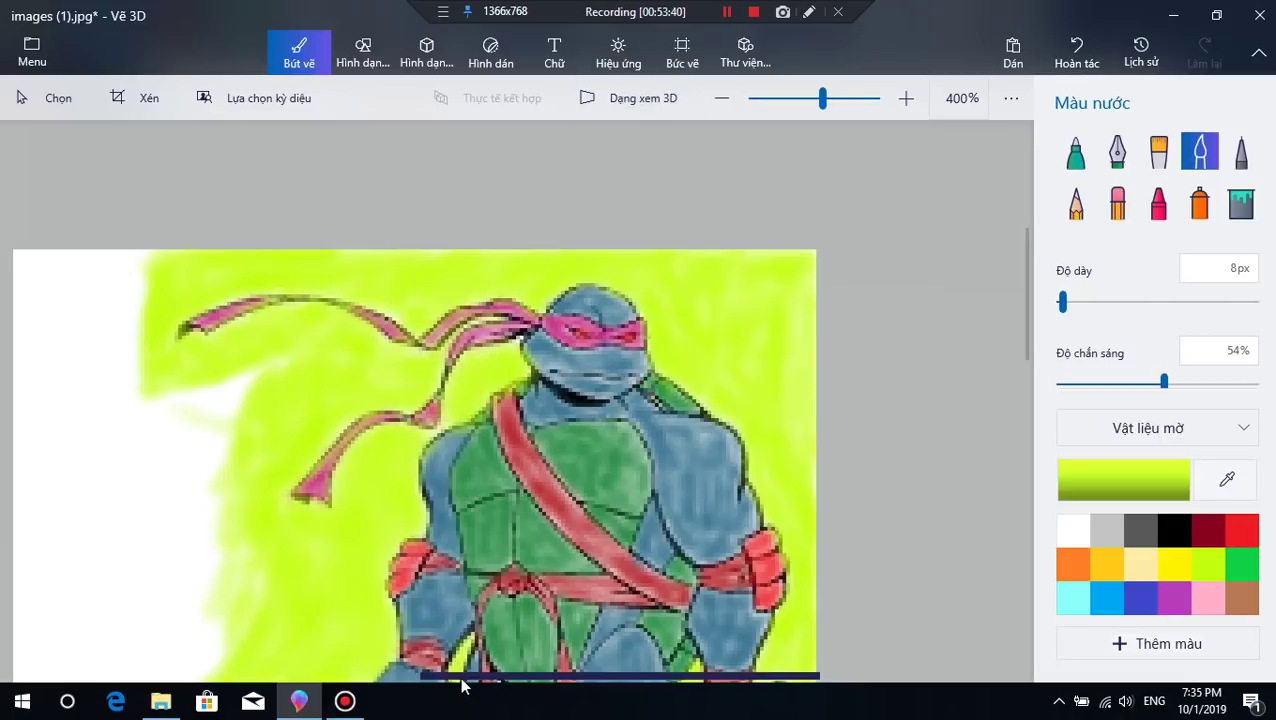
# Step: Set the watercolour brush to 32 px, fill the white upper-left background lime and even out the lime along the right-hand edge
pyautogui.moveTo(461, 677); pyautogui.dragTo(262, 668)
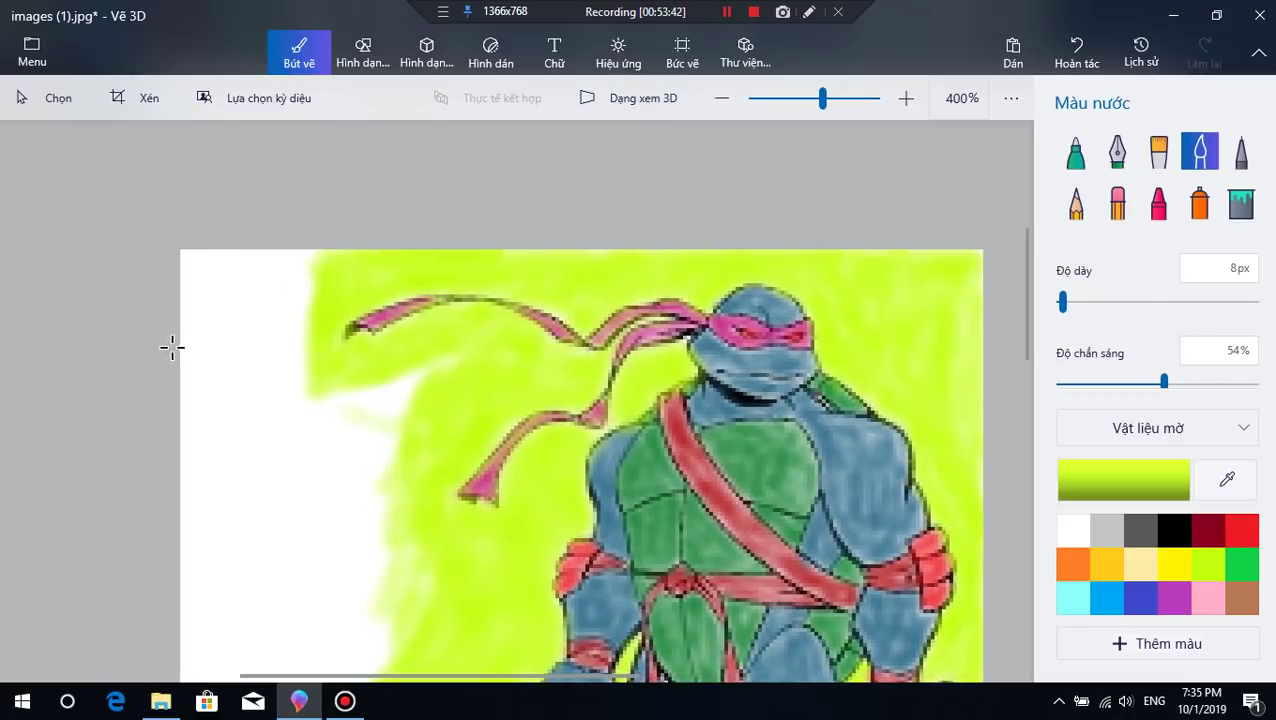
pyautogui.moveTo(1063, 302); pyautogui.dragTo(1087, 302)
pyautogui.moveTo(268, 279)
pyautogui.mouseDown()
pyautogui.moveTo(271, 333)
pyautogui.moveTo(255, 326)
pyautogui.moveTo(245, 277)
pyautogui.moveTo(209, 250)
pyautogui.moveTo(185, 366)
pyautogui.moveTo(257, 285)
pyautogui.moveTo(305, 269)
pyautogui.moveTo(218, 328)
pyautogui.moveTo(292, 263)
pyautogui.moveTo(266, 323)
pyautogui.moveTo(219, 373)
pyautogui.moveTo(280, 385)
pyautogui.moveTo(189, 400)
pyautogui.moveTo(293, 423)
pyautogui.moveTo(195, 449)
pyautogui.moveTo(258, 381)
pyautogui.mouseUp()
pyautogui.moveTo(372, 401)
pyautogui.mouseDown()
pyautogui.moveTo(431, 376)
pyautogui.moveTo(327, 434)
pyautogui.moveTo(426, 391)
pyautogui.mouseUp()
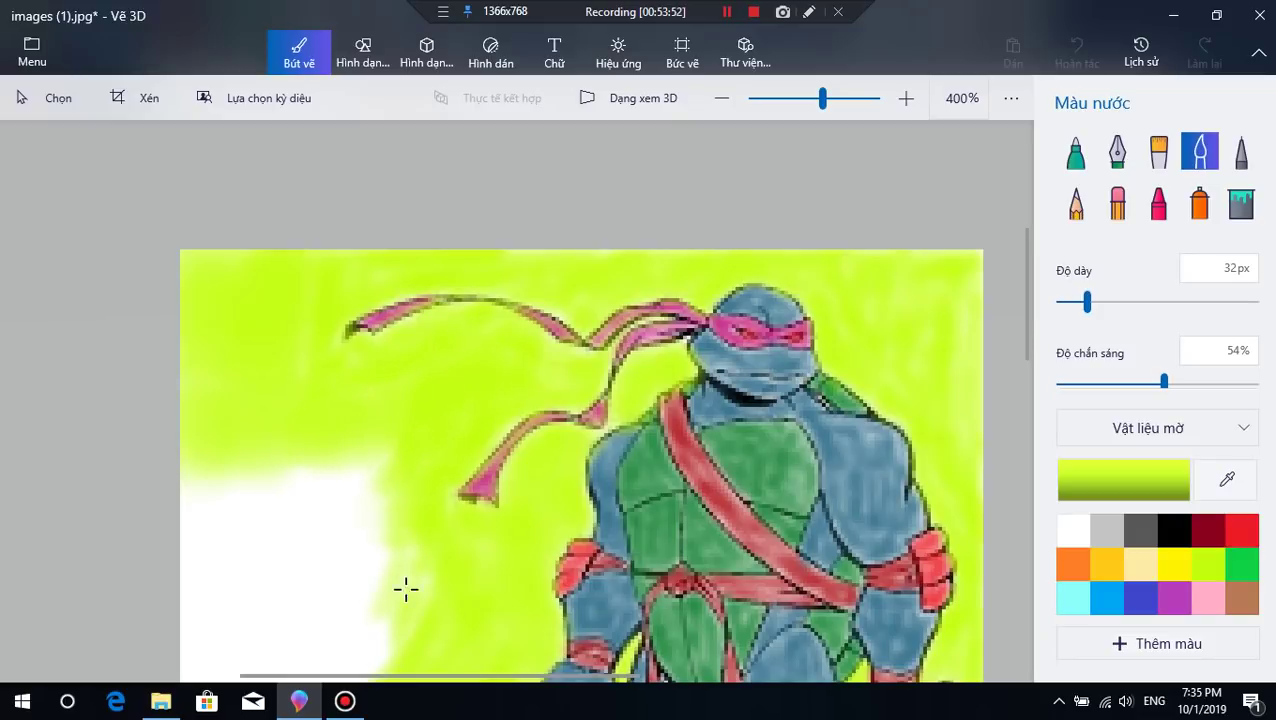
pyautogui.moveTo(406, 588)
pyautogui.mouseDown()
pyautogui.moveTo(411, 552)
pyautogui.moveTo(416, 615)
pyautogui.moveTo(426, 526)
pyautogui.moveTo(433, 613)
pyautogui.moveTo(493, 577)
pyautogui.moveTo(484, 627)
pyautogui.moveTo(387, 578)
pyautogui.moveTo(343, 453)
pyautogui.moveTo(343, 559)
pyautogui.mouseUp()
pyautogui.moveTo(354, 610)
pyautogui.mouseDown()
pyautogui.moveTo(269, 562)
pyautogui.moveTo(290, 604)
pyautogui.moveTo(294, 472)
pyautogui.moveTo(263, 504)
pyautogui.moveTo(233, 602)
pyautogui.moveTo(219, 472)
pyautogui.moveTo(189, 514)
pyautogui.moveTo(166, 659)
pyautogui.moveTo(251, 365)
pyautogui.moveTo(183, 585)
pyautogui.moveTo(244, 537)
pyautogui.moveTo(265, 633)
pyautogui.moveTo(313, 660)
pyautogui.moveTo(185, 659)
pyautogui.moveTo(357, 657)
pyautogui.mouseUp()
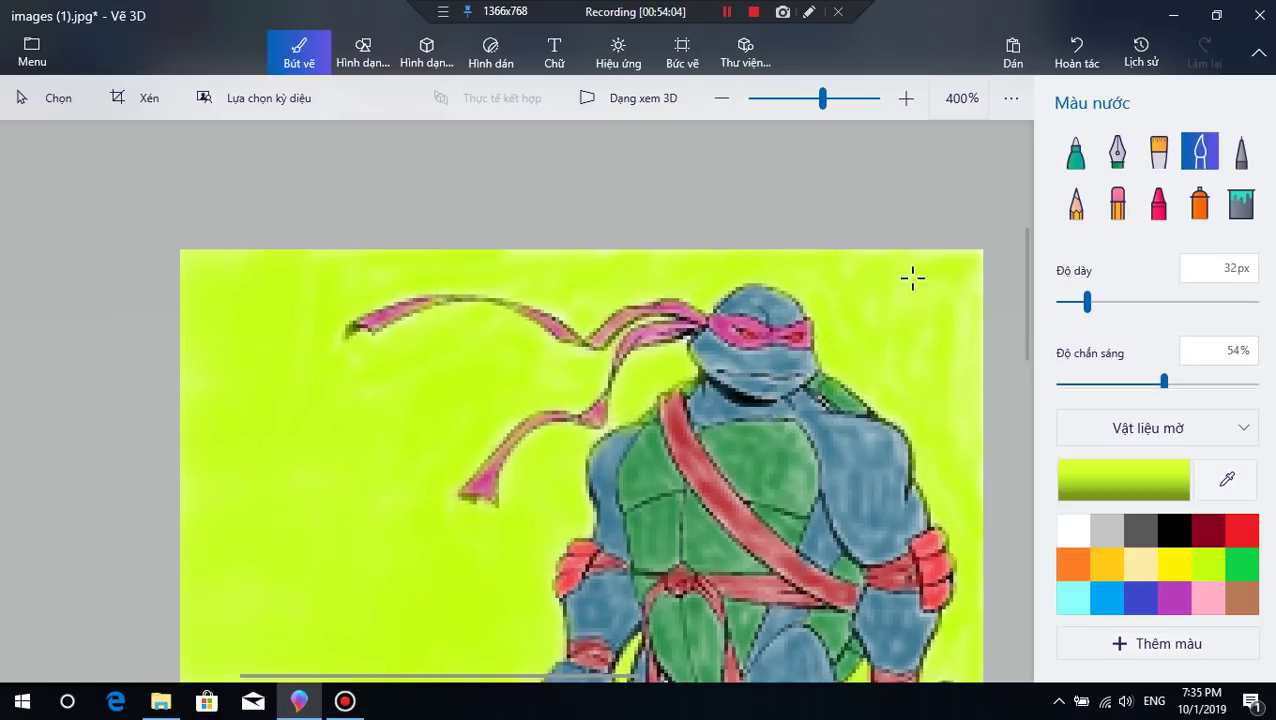
pyautogui.moveTo(912, 278)
pyautogui.mouseDown()
pyautogui.moveTo(904, 365)
pyautogui.moveTo(861, 287)
pyautogui.moveTo(897, 354)
pyautogui.moveTo(978, 281)
pyautogui.moveTo(949, 349)
pyautogui.moveTo(956, 443)
pyautogui.moveTo(948, 329)
pyautogui.moveTo(909, 280)
pyautogui.moveTo(962, 468)
pyautogui.moveTo(963, 660)
pyautogui.mouseUp()
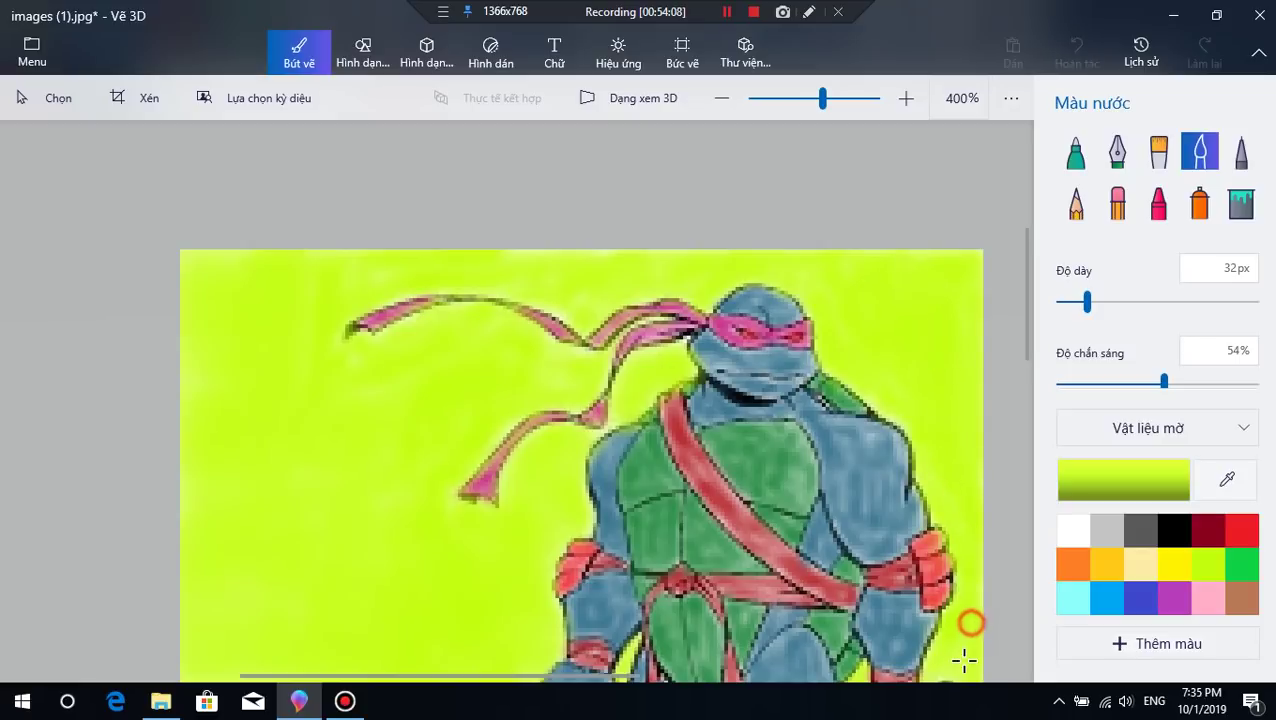
pyautogui.click(576, 355)
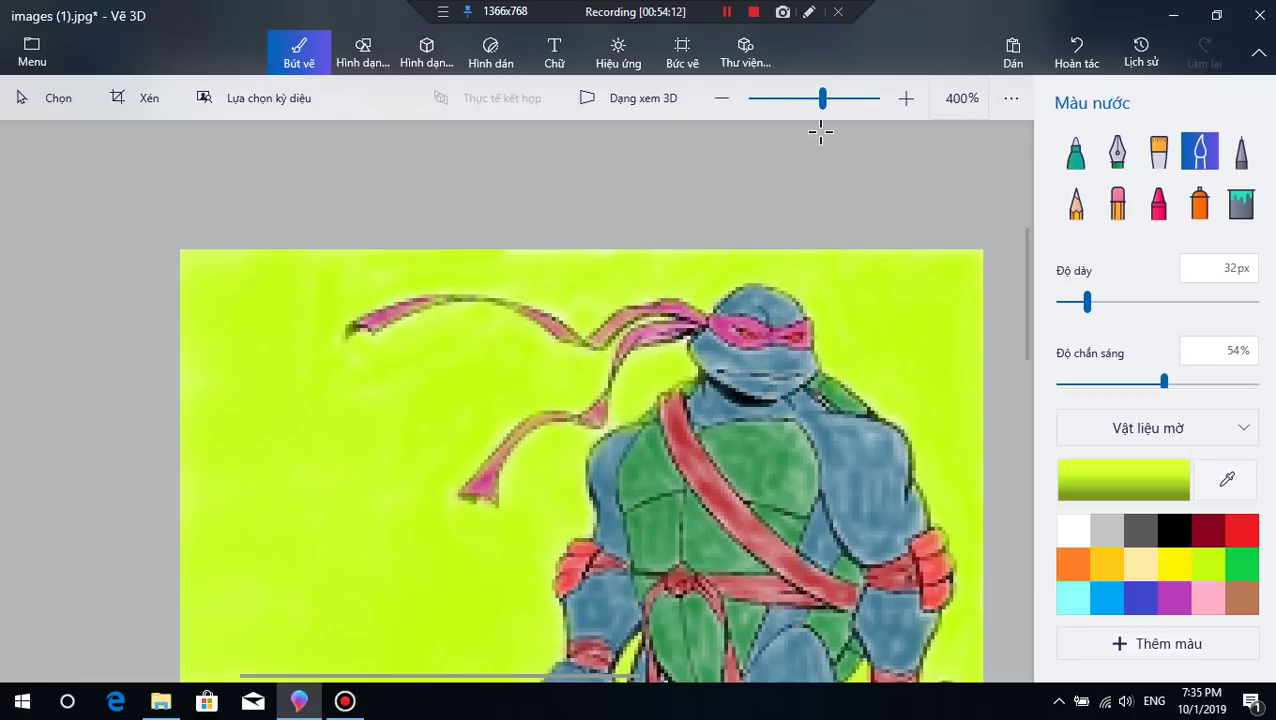
# Step: Try to write a green signature on the lime background below the ribbons with the calligraphy pen, at 15 px and thinner
pyautogui.click(1118, 155)
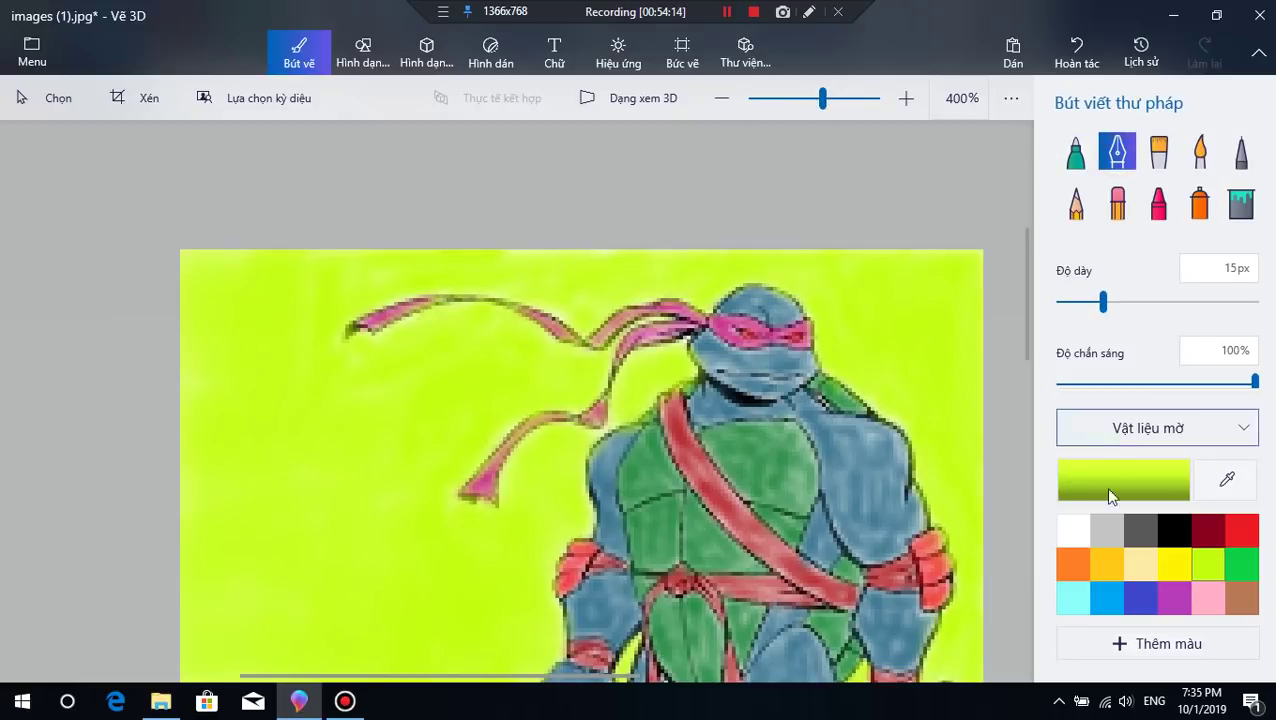
pyautogui.click(1240, 563)
pyautogui.moveTo(262, 416)
pyautogui.mouseDown()
pyautogui.moveTo(305, 436)
pyautogui.moveTo(356, 601)
pyautogui.moveTo(372, 600)
pyautogui.mouseUp()
pyautogui.click(1076, 50)
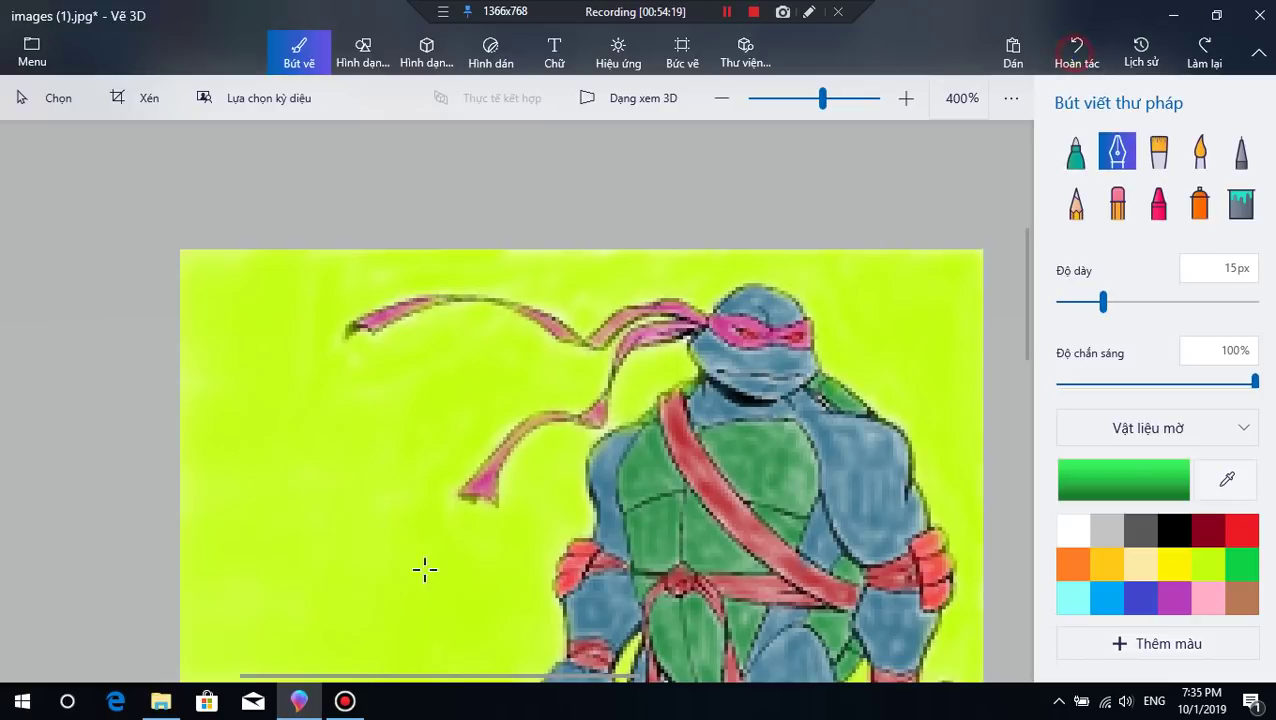
pyautogui.moveTo(1095, 304); pyautogui.dragTo(1060, 303)
pyautogui.moveTo(308, 538); pyautogui.dragTo(356, 401)
# Step: Try the signature in green with the 5 px marker, and undo all the green strokes
pyautogui.click(1075, 150)
pyautogui.moveTo(498, 402)
pyautogui.mouseDown()
pyautogui.moveTo(345, 470)
pyautogui.moveTo(421, 333)
pyautogui.moveTo(182, 516)
pyautogui.mouseUp()
pyautogui.moveTo(248, 470); pyautogui.dragTo(212, 465)
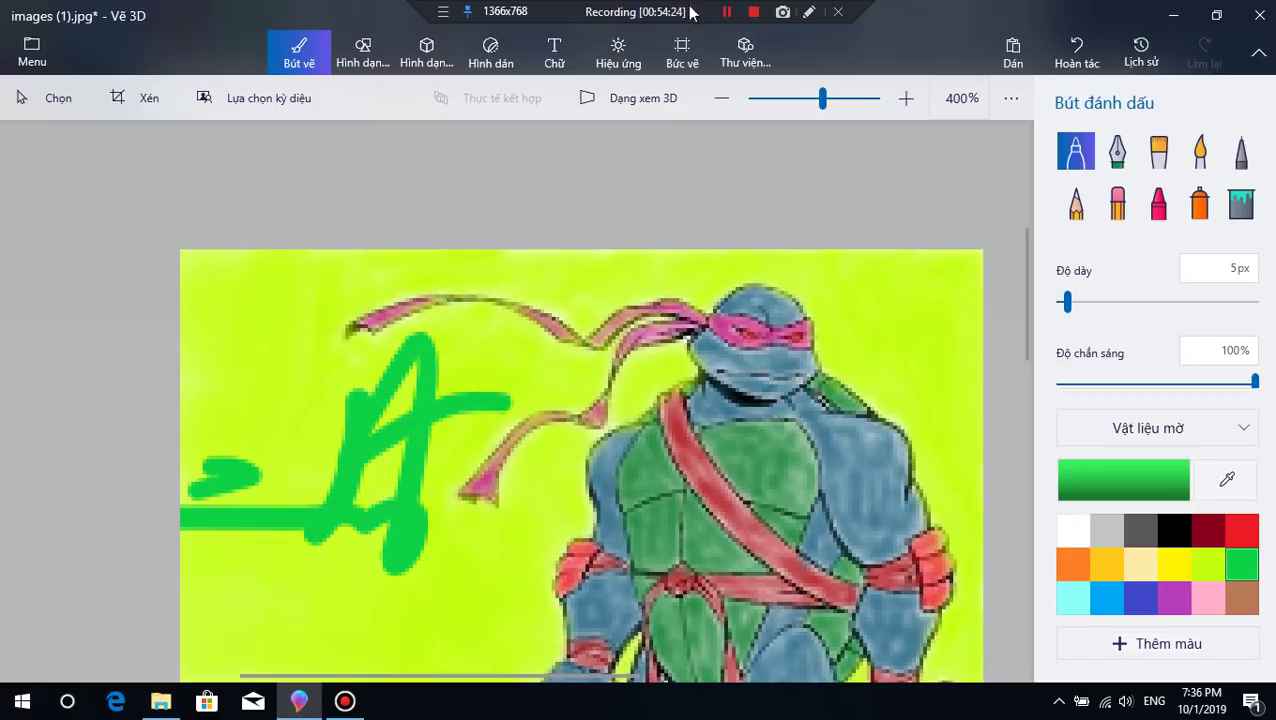
pyautogui.click(1084, 58)
pyautogui.click(1084, 58)
pyautogui.click(1084, 58)
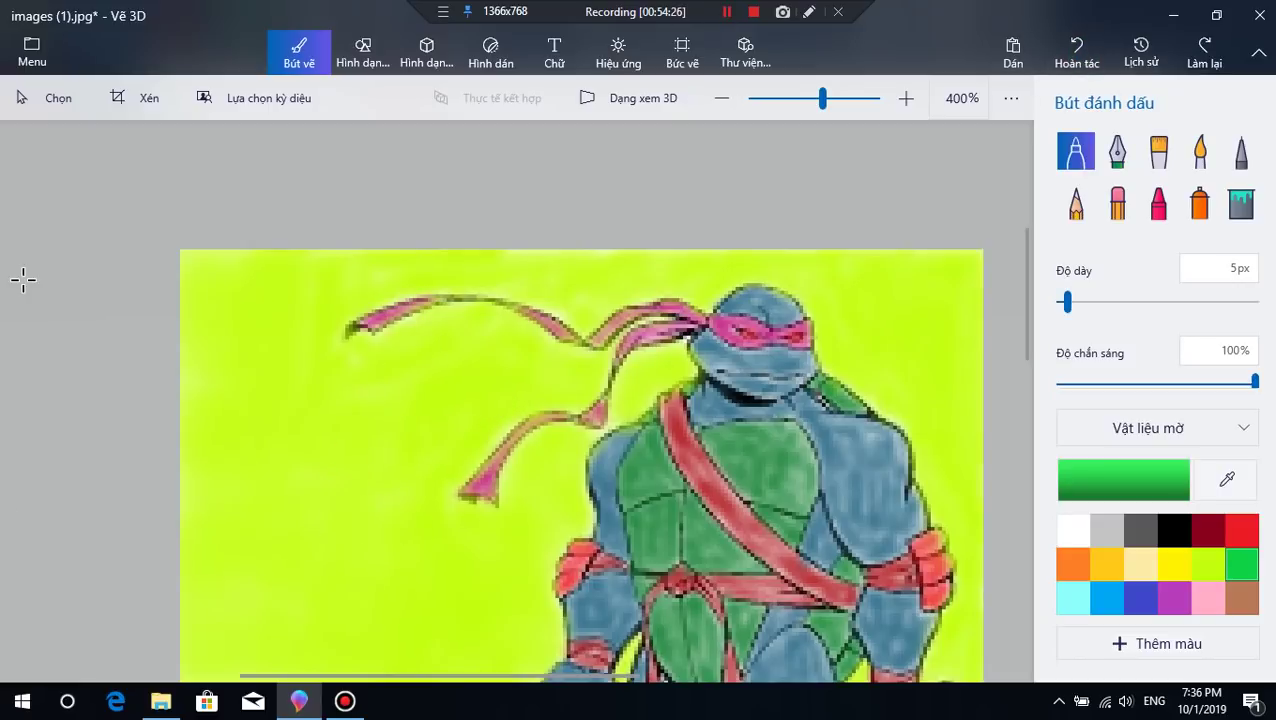
# Step: Try a green signature with an underline using the marker at 1 px, and undo both strokes
pyautogui.moveTo(1068, 302); pyautogui.dragTo(1011, 320)
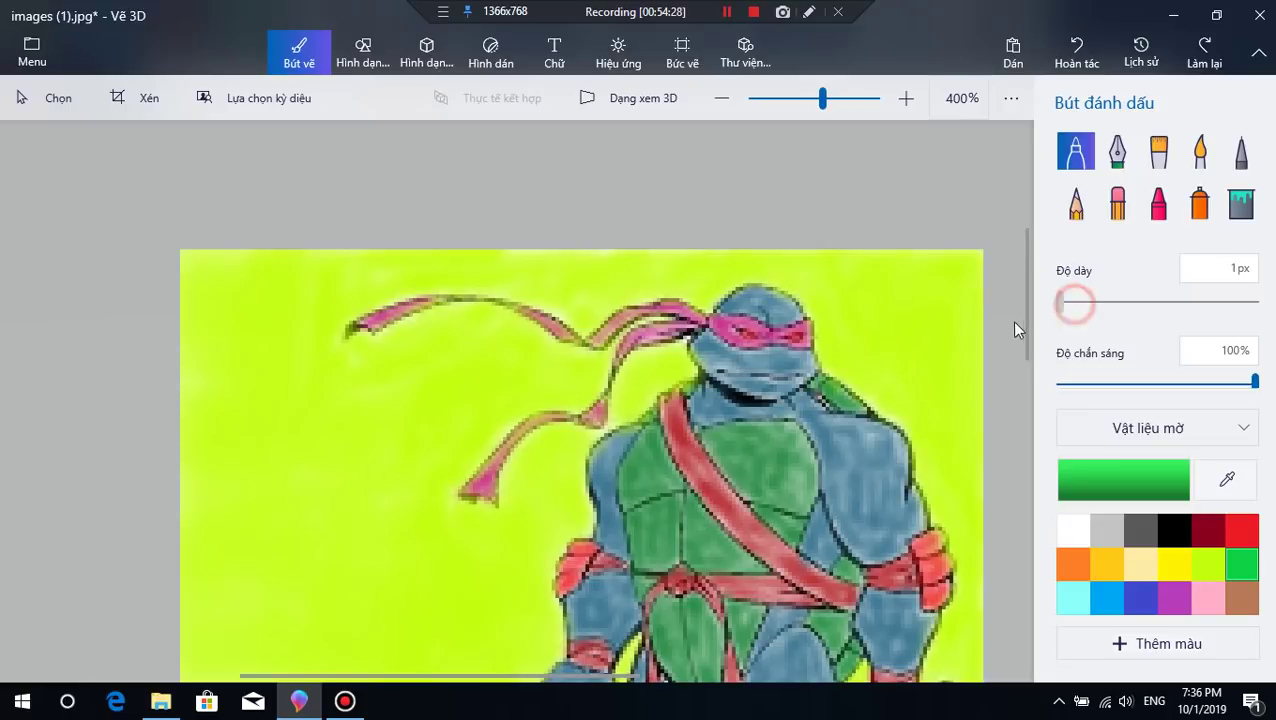
pyautogui.moveTo(196, 534)
pyautogui.mouseDown()
pyautogui.moveTo(304, 446)
pyautogui.moveTo(301, 505)
pyautogui.moveTo(388, 388)
pyautogui.moveTo(449, 500)
pyautogui.mouseUp()
pyautogui.moveTo(248, 544); pyautogui.dragTo(392, 510)
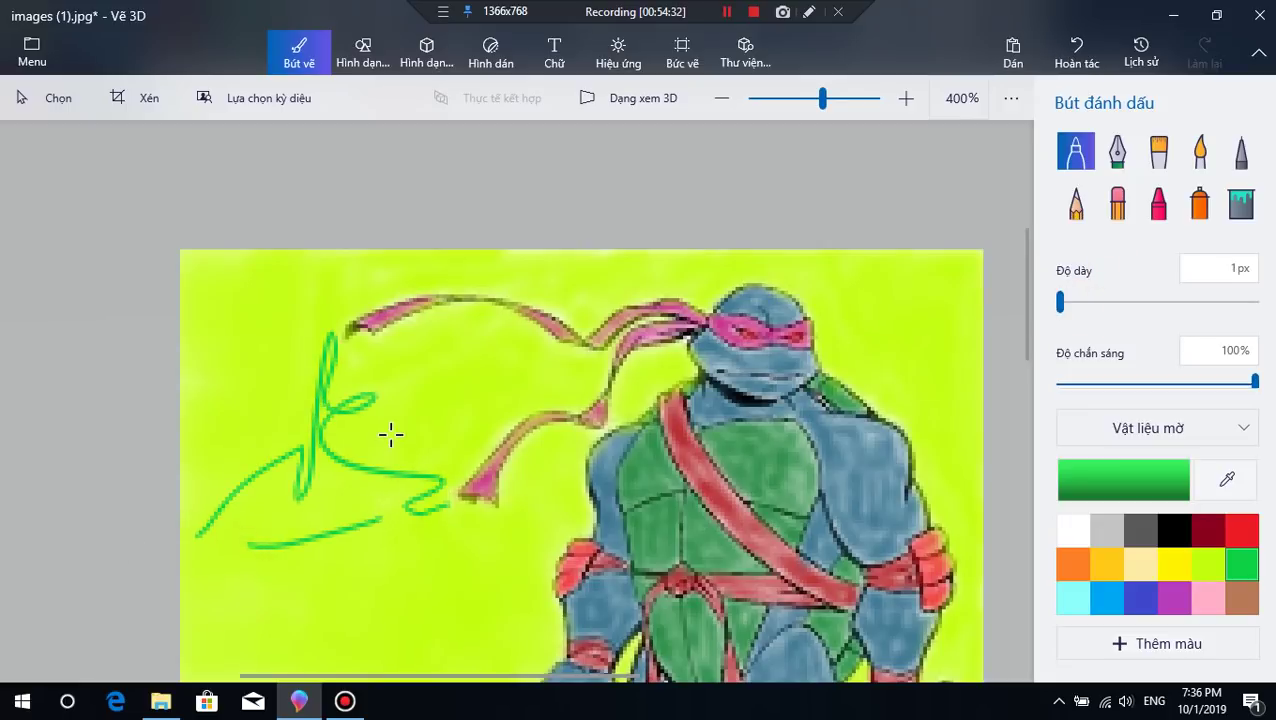
pyautogui.scroll(-2, 407, 478)
pyautogui.scroll(1, 399, 481)
pyautogui.scroll(1, 399, 481)
pyautogui.click(1098, 50)
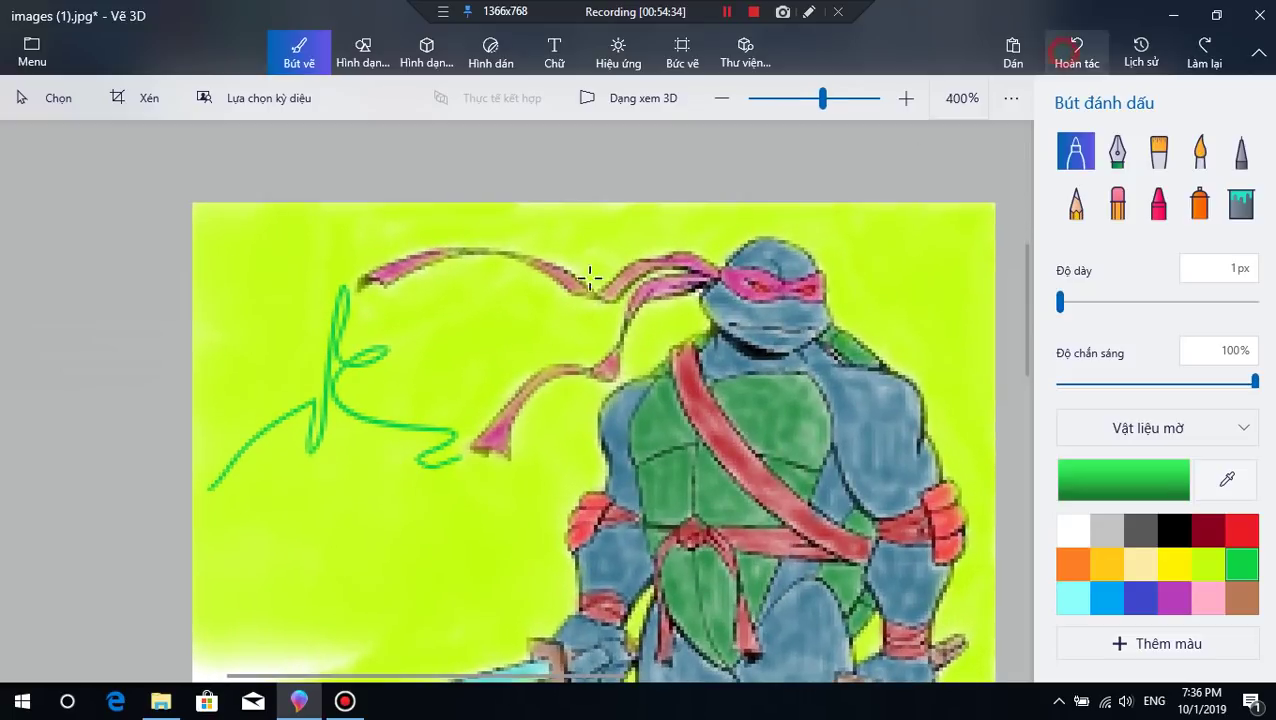
pyautogui.click(1099, 50)
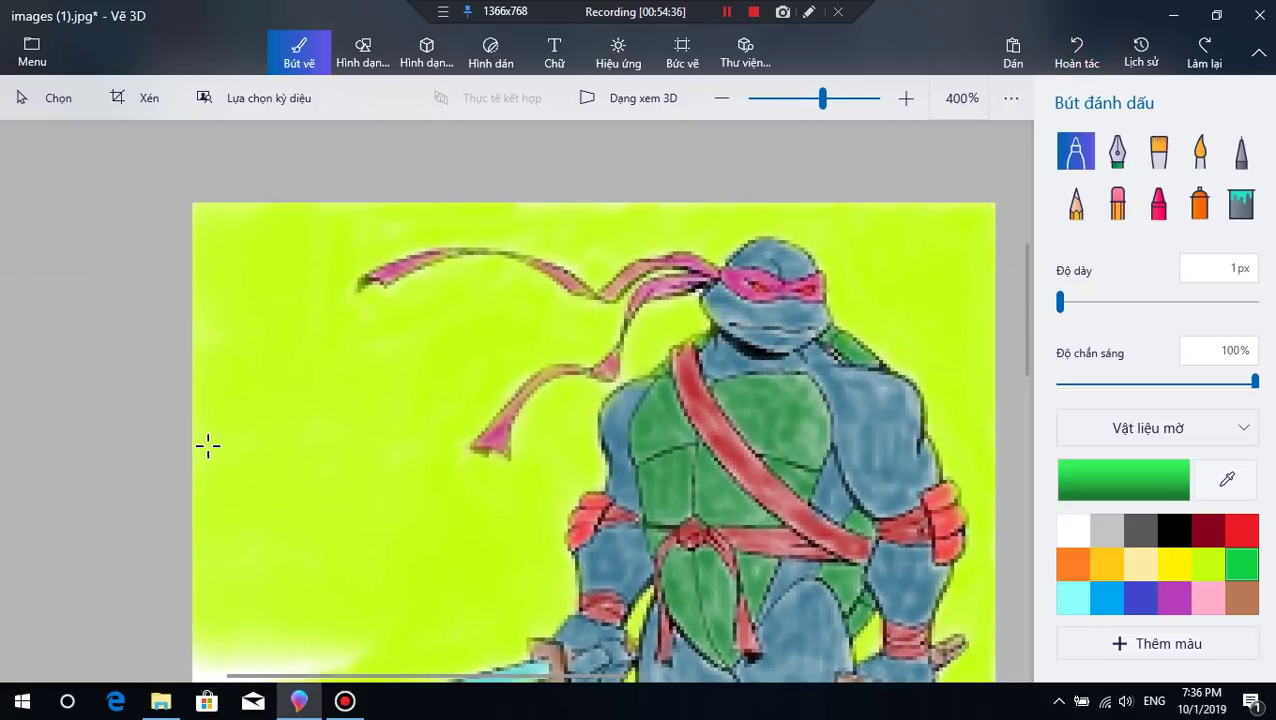
# Step: Try two more thin green signatures on the background beside the lower ribbon, undoing each one
pyautogui.moveTo(208, 445)
pyautogui.mouseDown()
pyautogui.moveTo(315, 363)
pyautogui.moveTo(317, 396)
pyautogui.moveTo(347, 374)
pyautogui.moveTo(380, 380)
pyautogui.moveTo(305, 450)
pyautogui.moveTo(453, 427)
pyautogui.mouseUp()
pyautogui.click(1075, 48)
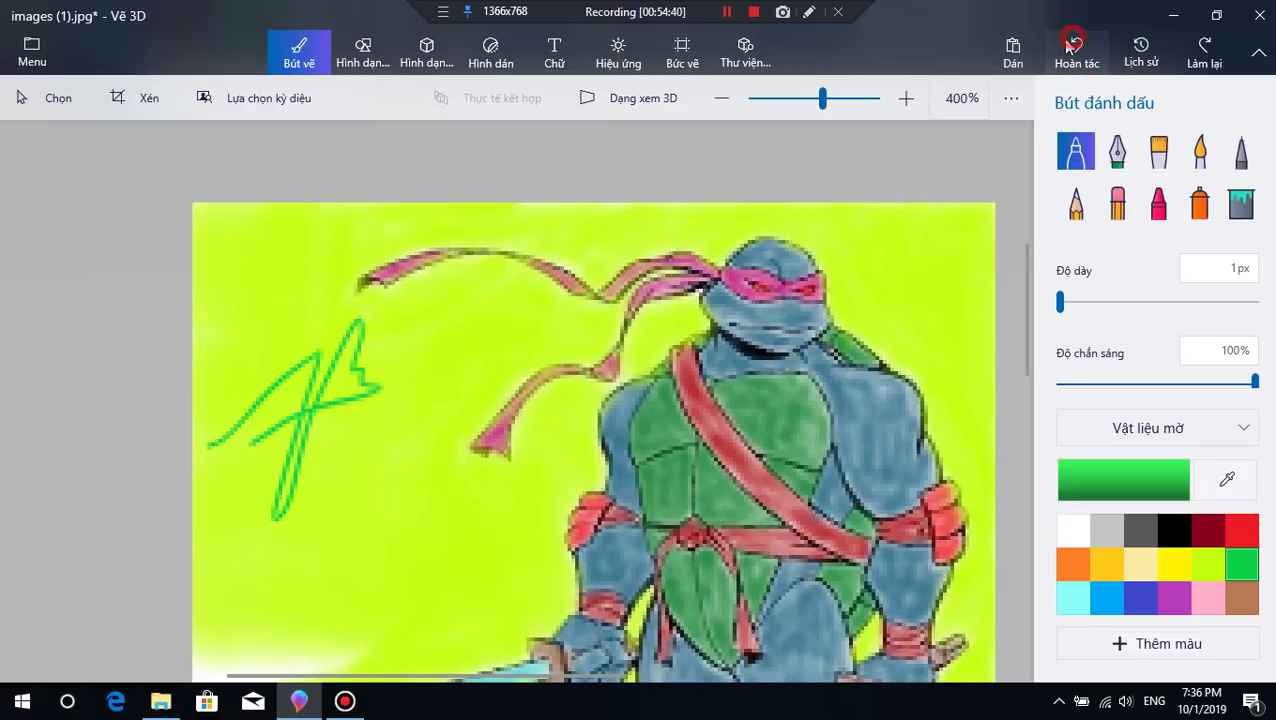
pyautogui.click(1070, 45)
pyautogui.moveTo(279, 390)
pyautogui.mouseDown()
pyautogui.moveTo(334, 387)
pyautogui.moveTo(338, 416)
pyautogui.moveTo(346, 381)
pyautogui.moveTo(472, 376)
pyautogui.mouseUp()
pyautogui.moveTo(359, 401); pyautogui.dragTo(450, 403)
pyautogui.click(1075, 48)
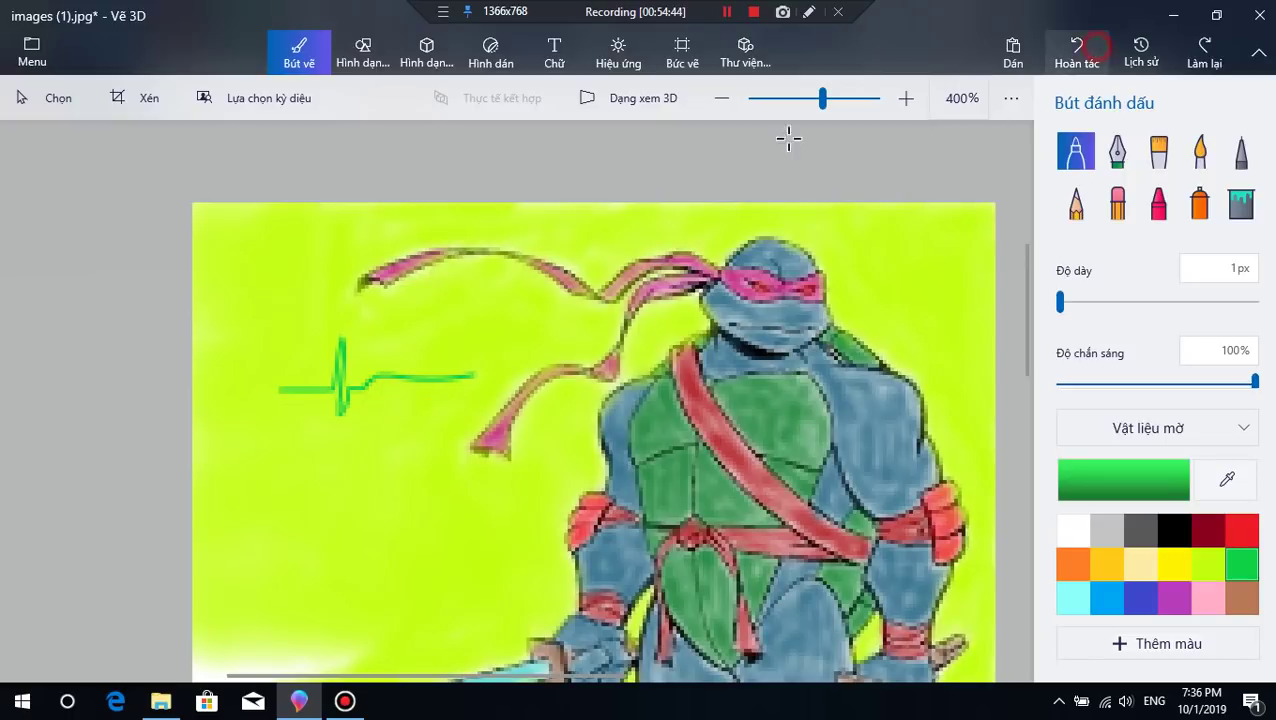
pyautogui.click(1075, 48)
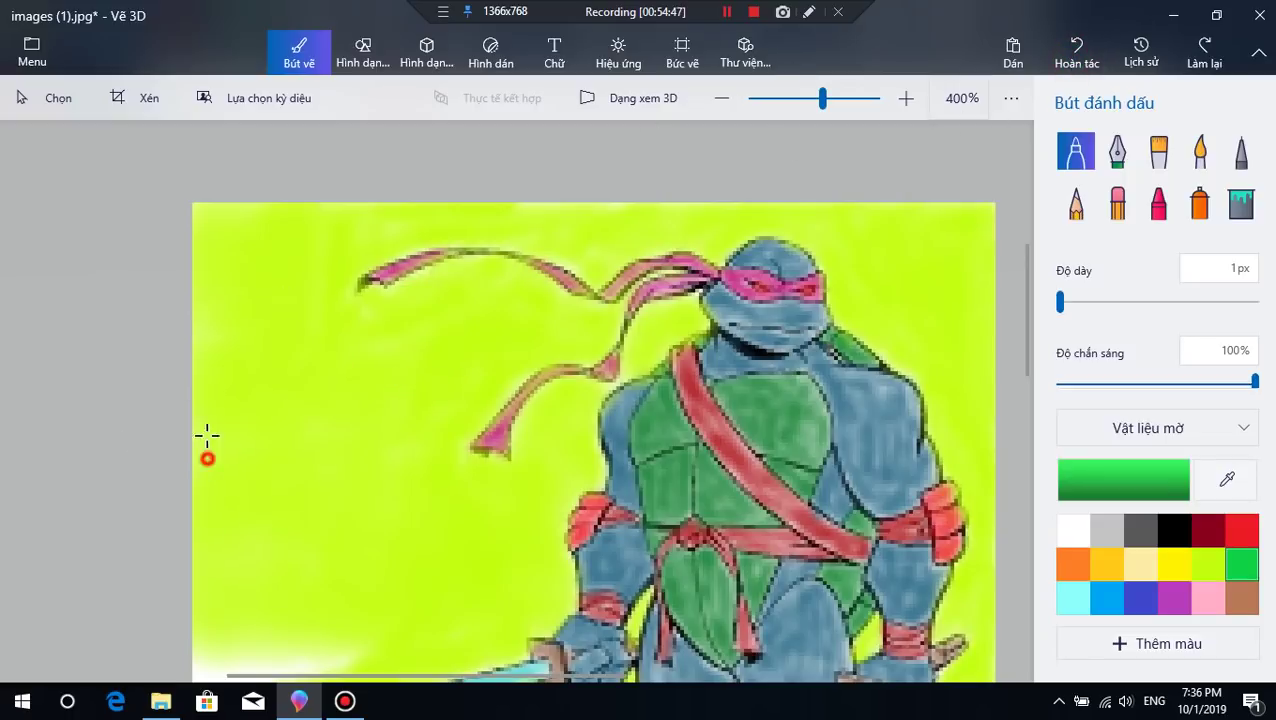
# Step: Try the green signature twice more near the canvas's left-hand edge, the second time underlined, and undo the strokes
pyautogui.moveTo(207, 436)
pyautogui.mouseDown()
pyautogui.moveTo(288, 396)
pyautogui.moveTo(300, 403)
pyautogui.mouseUp()
pyautogui.moveTo(199, 447); pyautogui.dragTo(456, 379)
pyautogui.click(1077, 45)
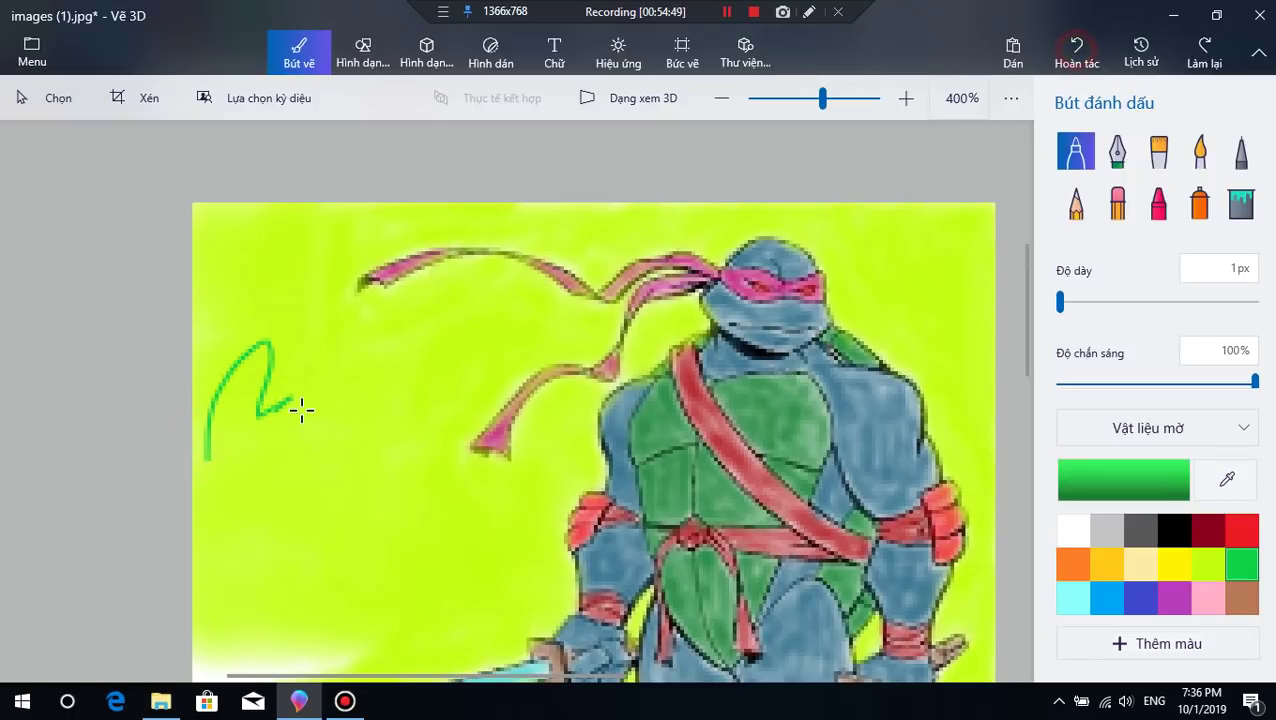
pyautogui.click(1077, 48)
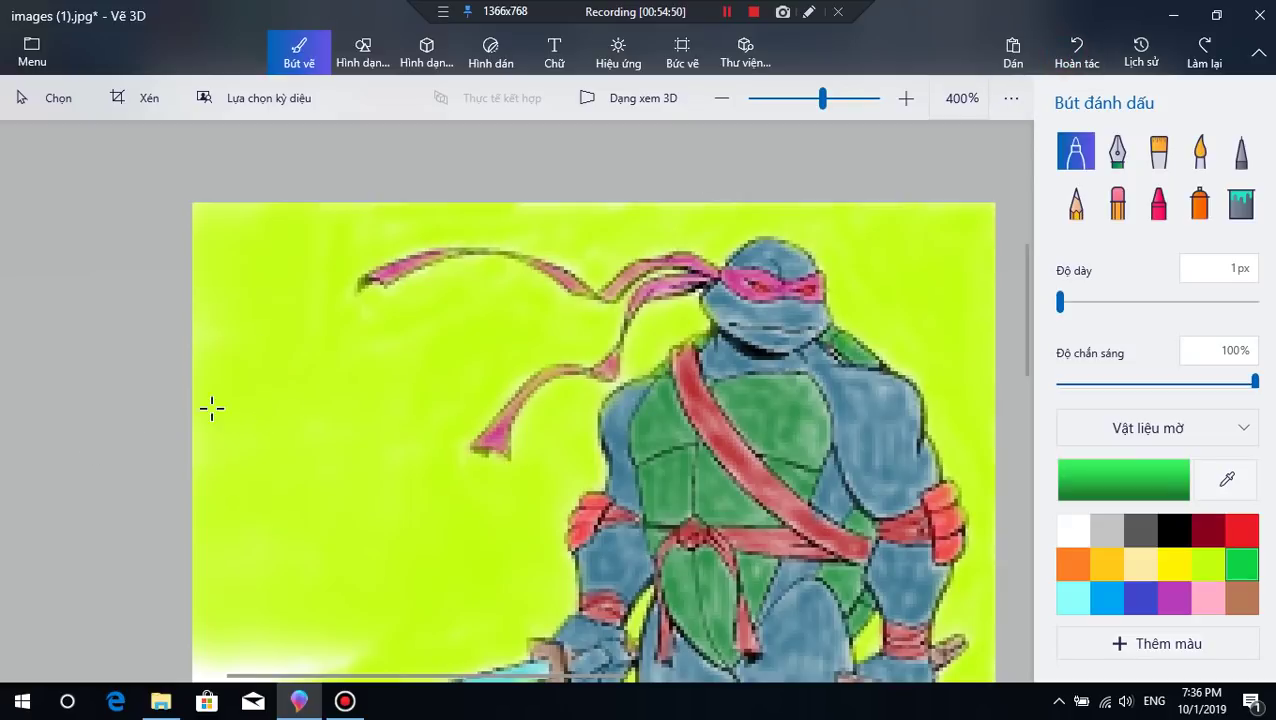
pyautogui.moveTo(211, 407)
pyautogui.mouseDown()
pyautogui.moveTo(330, 441)
pyautogui.moveTo(378, 408)
pyautogui.moveTo(258, 468)
pyautogui.mouseUp()
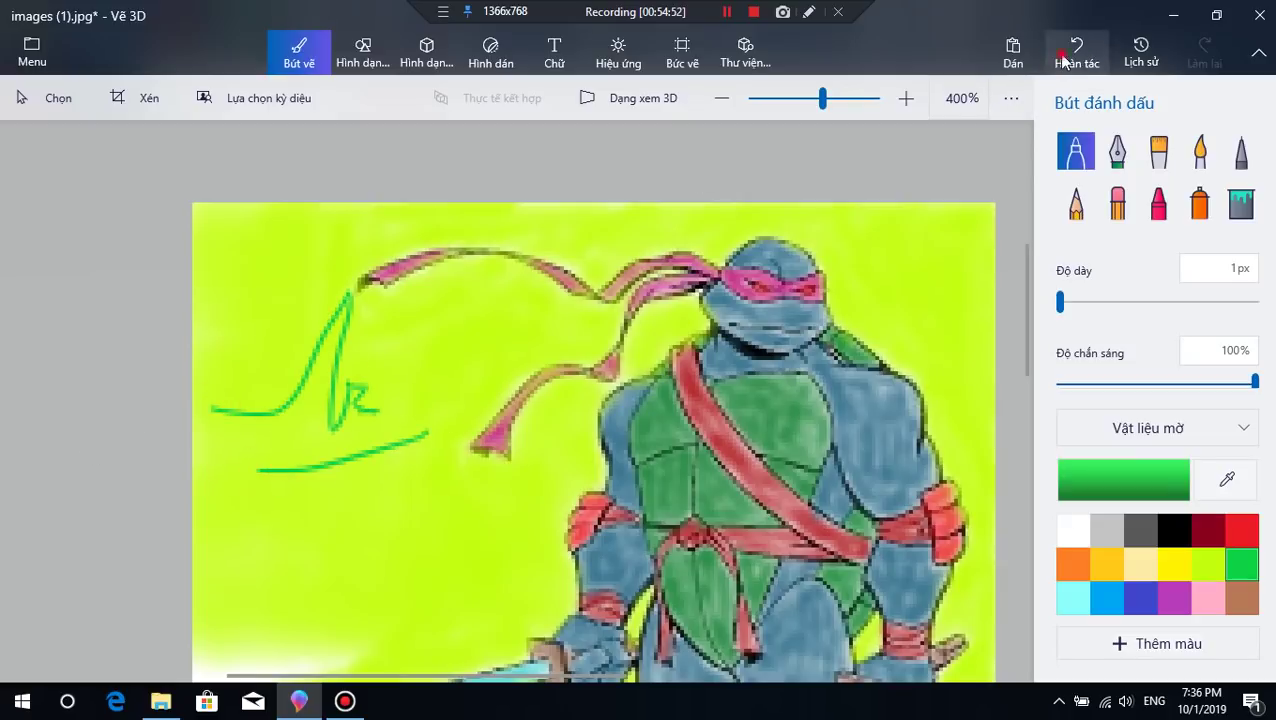
pyautogui.click(1066, 58)
pyautogui.click(1076, 50)
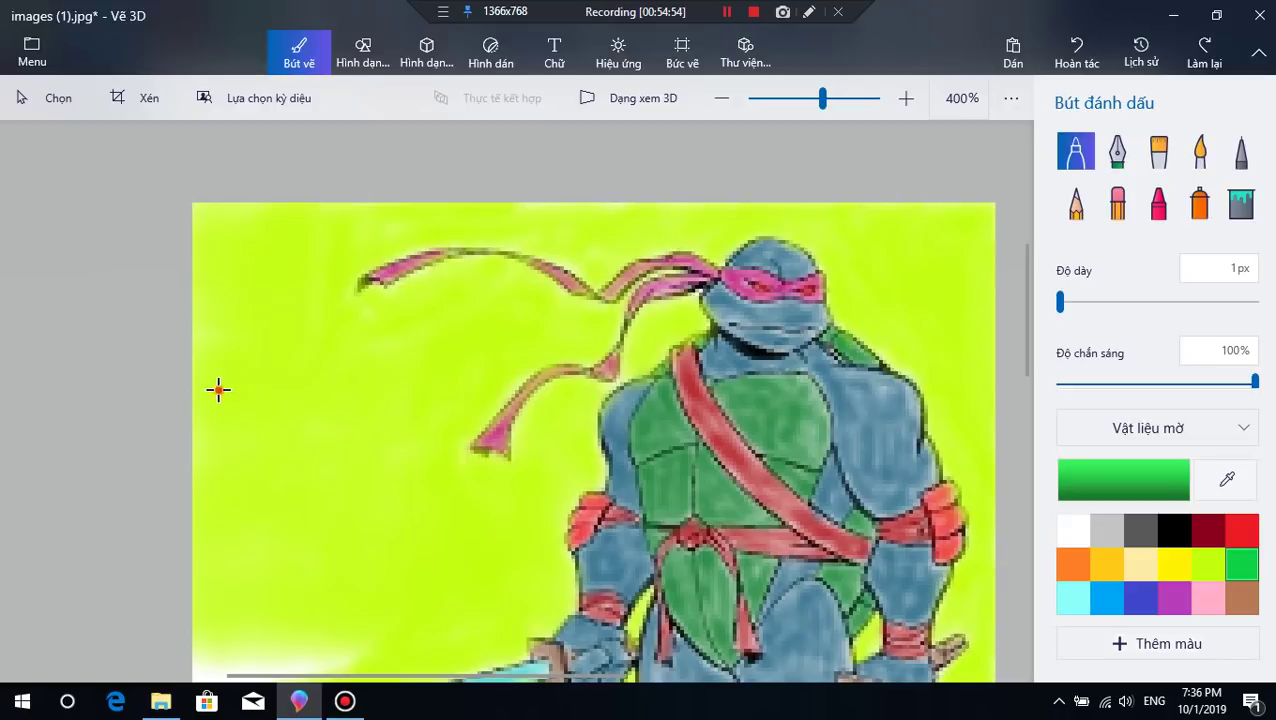
# Step: Try another angular green signature beside the ribbon and a small scribble on the turtle's chest, undoing both
pyautogui.moveTo(218, 390); pyautogui.dragTo(330, 337)
pyautogui.moveTo(335, 430); pyautogui.dragTo(514, 422)
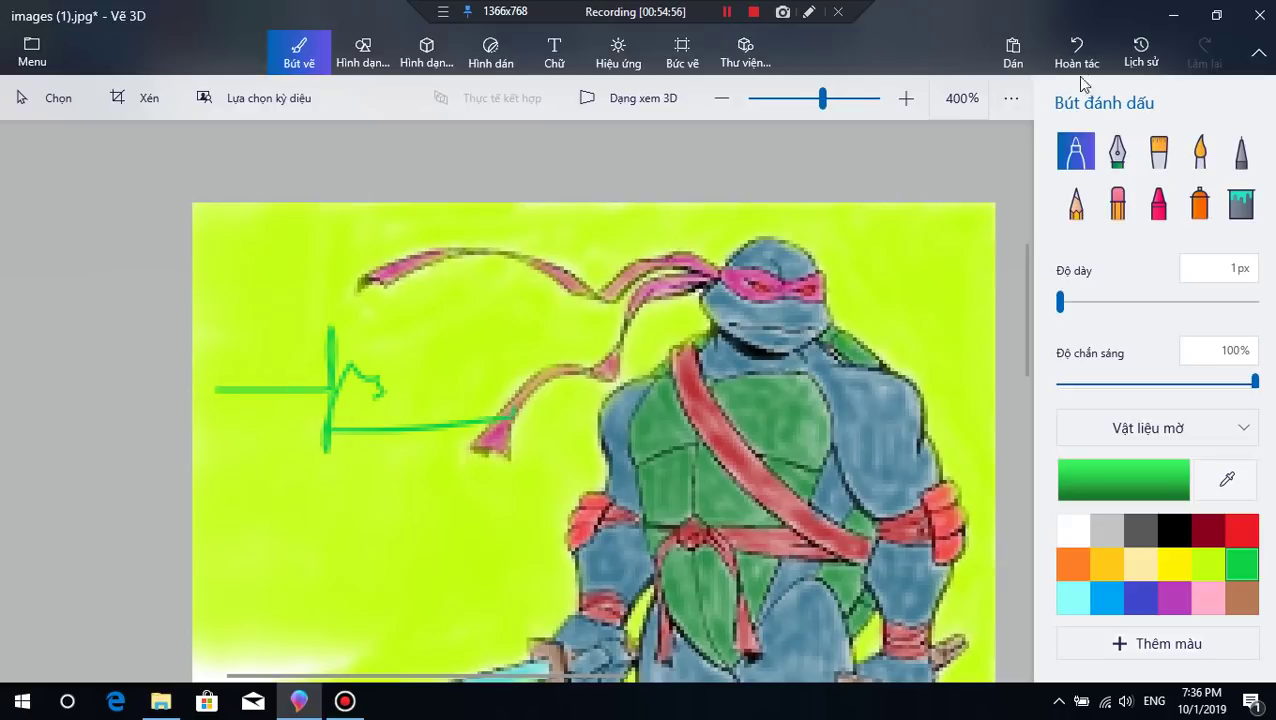
pyautogui.click(1076, 56)
pyautogui.click(1076, 56)
pyautogui.moveTo(756, 356)
pyautogui.mouseDown()
pyautogui.moveTo(740, 407)
pyautogui.moveTo(756, 408)
pyautogui.moveTo(763, 372)
pyautogui.mouseUp()
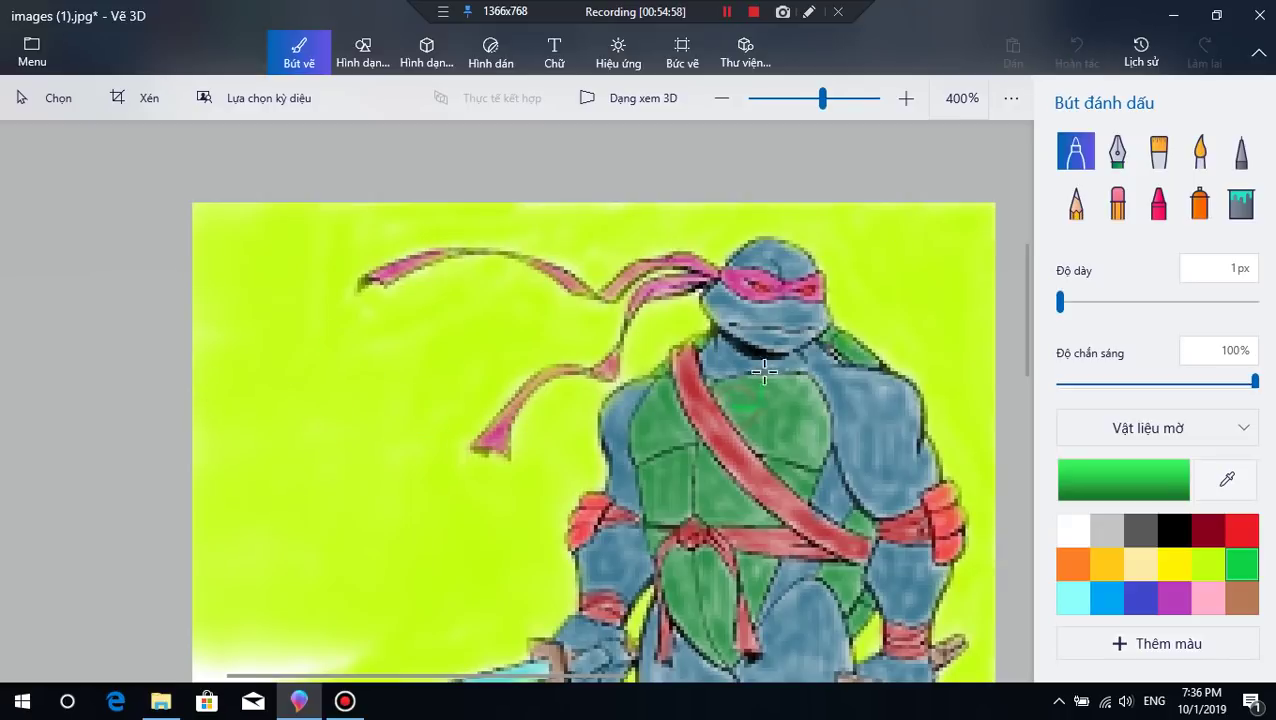
pyautogui.click(1076, 56)
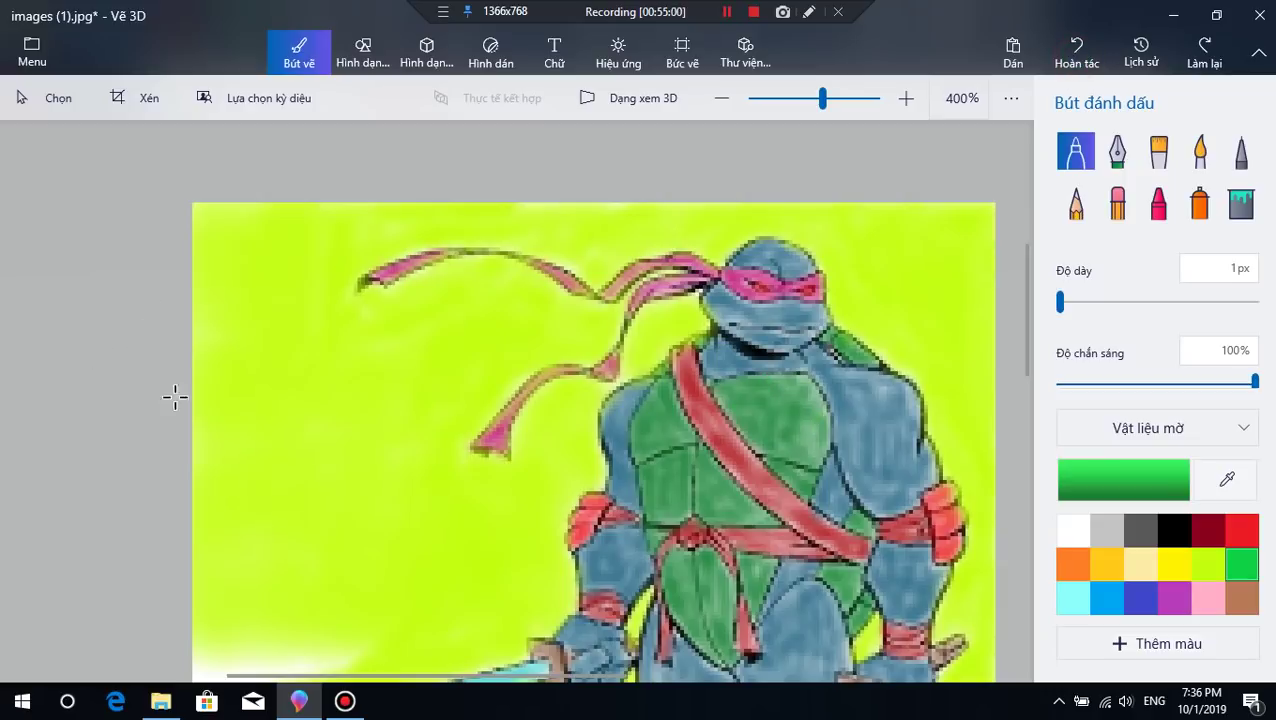
# Step: Try green signatures with a tall vertical stroke and crossbar on the background below the upper ribbon, undoing every stroke
pyautogui.moveTo(190, 422)
pyautogui.mouseDown()
pyautogui.moveTo(278, 419)
pyautogui.moveTo(284, 279)
pyautogui.moveTo(285, 522)
pyautogui.moveTo(302, 399)
pyautogui.moveTo(330, 412)
pyautogui.mouseUp()
pyautogui.moveTo(300, 433); pyautogui.dragTo(432, 433)
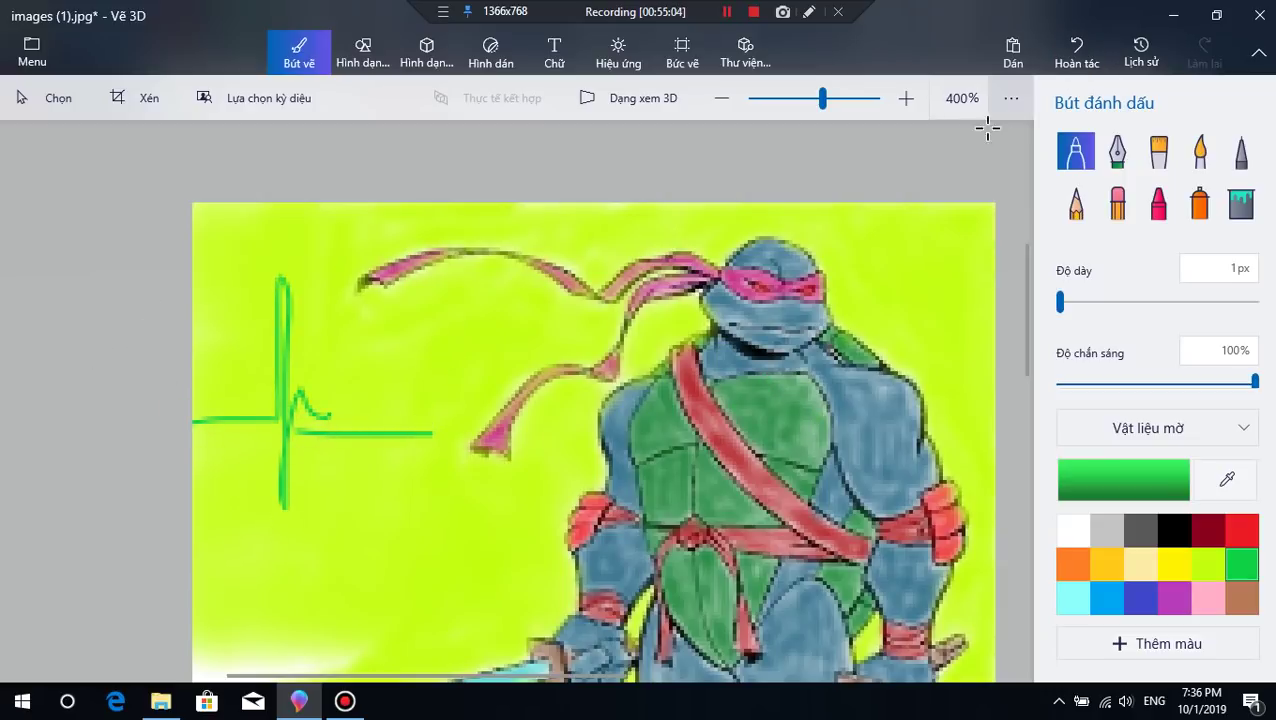
pyautogui.click(1076, 50)
pyautogui.click(1076, 50)
pyautogui.moveTo(221, 374)
pyautogui.mouseDown()
pyautogui.moveTo(289, 417)
pyautogui.moveTo(309, 281)
pyautogui.moveTo(320, 359)
pyautogui.moveTo(410, 388)
pyautogui.mouseUp()
pyautogui.click(1071, 60)
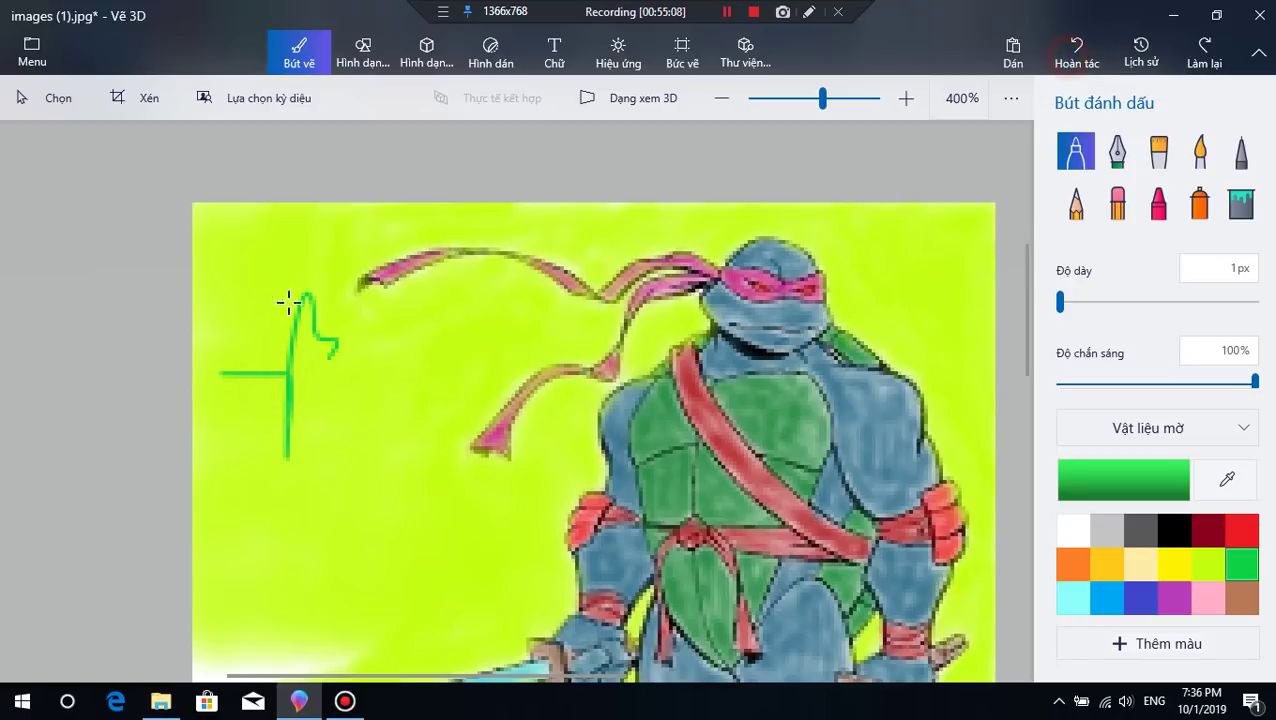
pyautogui.click(1076, 52)
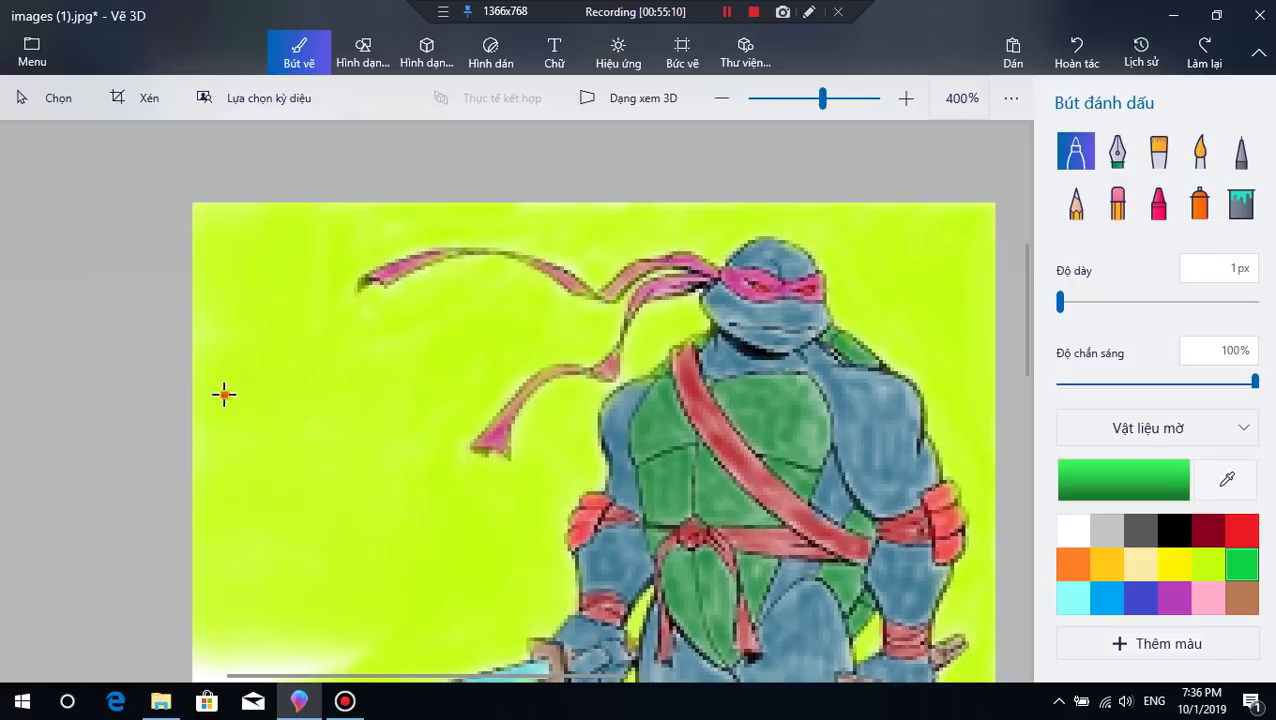
# Step: Try three more one-line green signatures between the canvas's left-hand edge and the lower ribbon, undoing each one
pyautogui.moveTo(224, 394)
pyautogui.mouseDown()
pyautogui.moveTo(300, 394)
pyautogui.moveTo(324, 348)
pyautogui.moveTo(366, 381)
pyautogui.moveTo(307, 418)
pyautogui.moveTo(484, 424)
pyautogui.mouseUp()
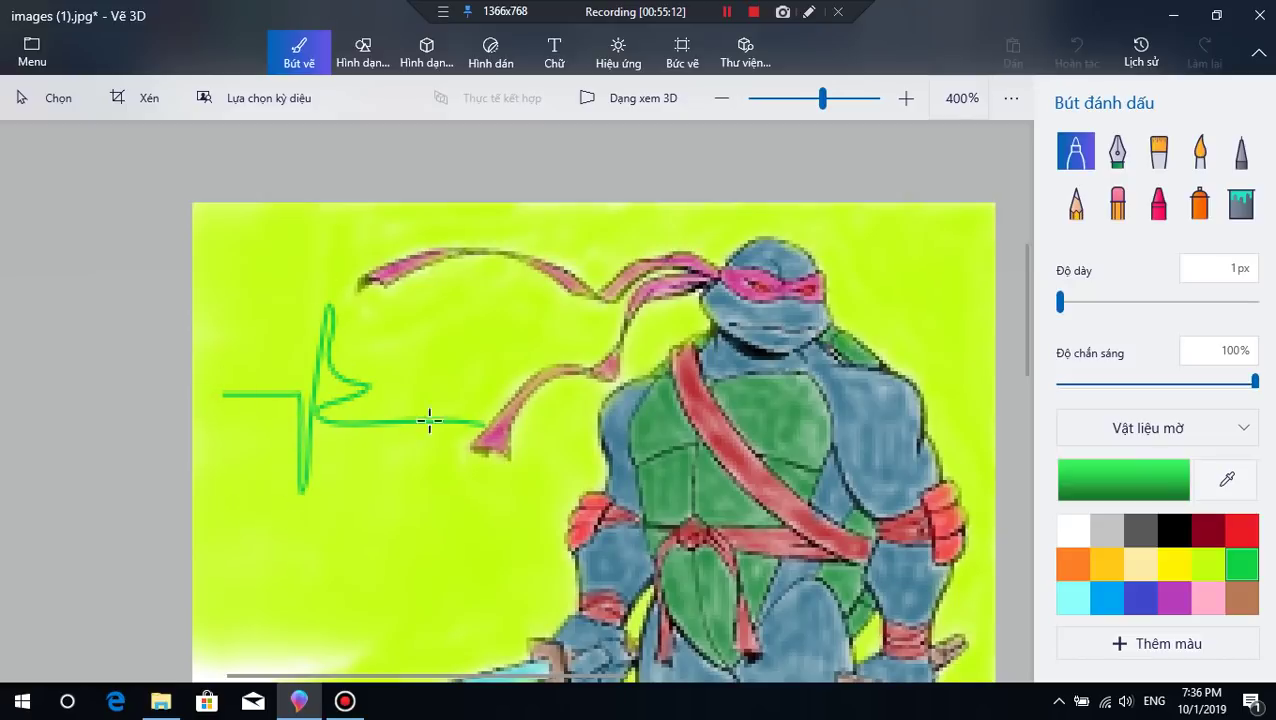
pyautogui.click(1076, 52)
pyautogui.moveTo(181, 397)
pyautogui.mouseDown()
pyautogui.moveTo(216, 392)
pyautogui.moveTo(264, 458)
pyautogui.moveTo(281, 335)
pyautogui.moveTo(293, 370)
pyautogui.moveTo(282, 414)
pyautogui.moveTo(440, 424)
pyautogui.mouseUp()
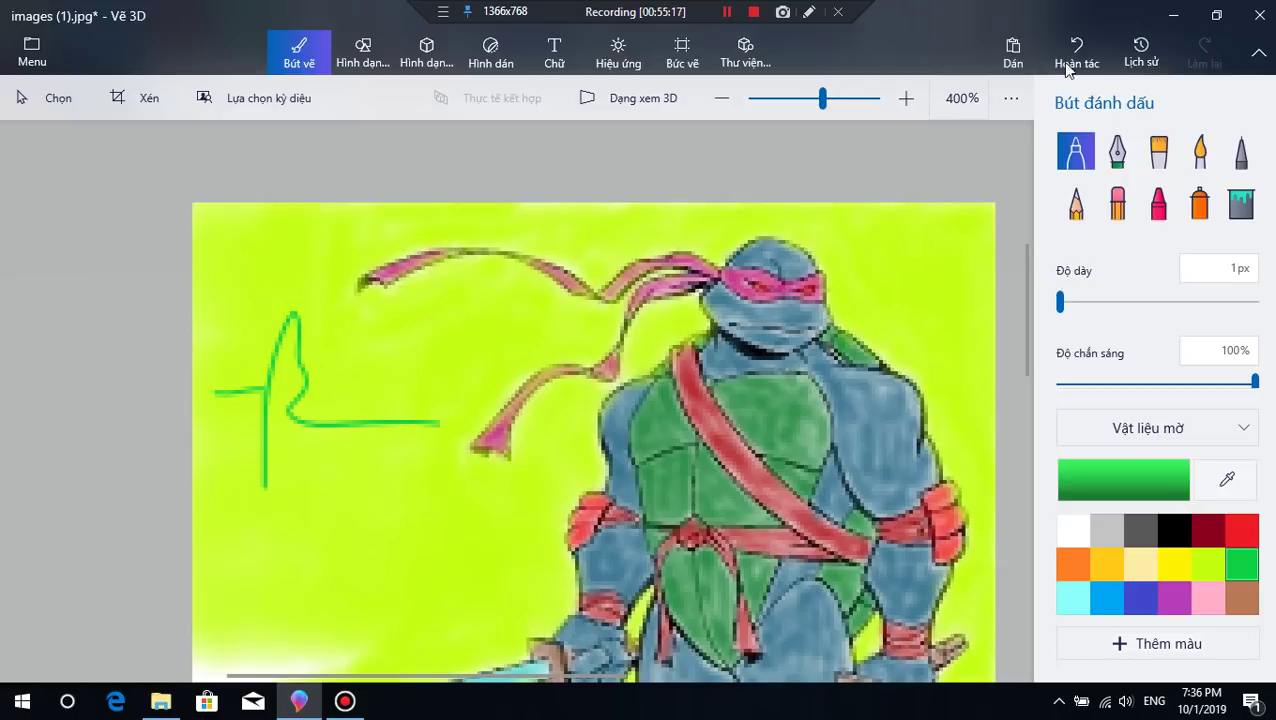
pyautogui.click(1070, 60)
pyautogui.moveTo(222, 362)
pyautogui.mouseDown()
pyautogui.moveTo(270, 362)
pyautogui.moveTo(305, 330)
pyautogui.moveTo(316, 388)
pyautogui.moveTo(370, 362)
pyautogui.mouseUp()
pyautogui.click(1074, 52)
# Step: Try a looped green signature with a long horizontal tail, repeat it in a single stroke, and undo both
pyautogui.moveTo(212, 407)
pyautogui.mouseDown()
pyautogui.moveTo(280, 407)
pyautogui.moveTo(278, 498)
pyautogui.moveTo(332, 334)
pyautogui.mouseUp()
pyautogui.moveTo(300, 410); pyautogui.dragTo(456, 420)
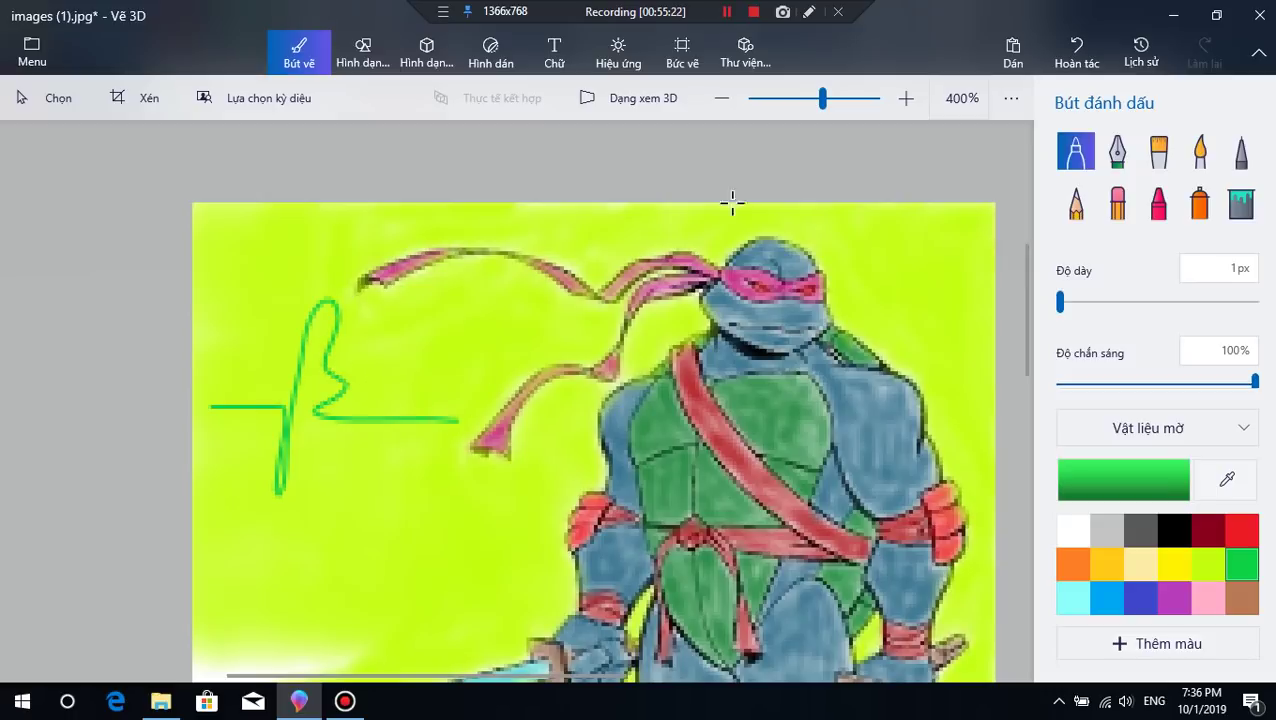
pyautogui.click(1074, 52)
pyautogui.moveTo(224, 405)
pyautogui.mouseDown()
pyautogui.moveTo(274, 408)
pyautogui.moveTo(314, 282)
pyautogui.moveTo(292, 486)
pyautogui.moveTo(337, 378)
pyautogui.moveTo(311, 431)
pyautogui.moveTo(456, 432)
pyautogui.mouseUp()
pyautogui.click(1075, 52)
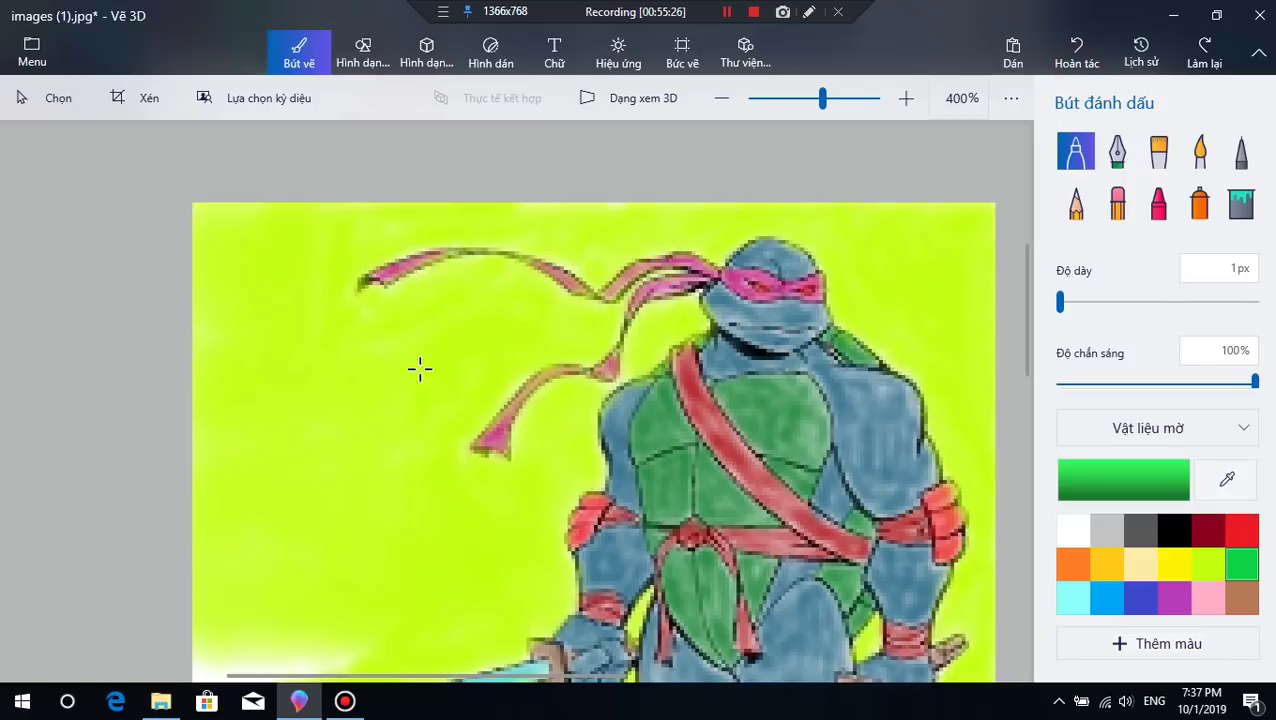
# Step: Try the green signature again, then only its angular start, then a smaller version nearer the lower ribbon, undoing all three
pyautogui.moveTo(212, 414)
pyautogui.mouseDown()
pyautogui.moveTo(301, 415)
pyautogui.moveTo(325, 277)
pyautogui.moveTo(315, 411)
pyautogui.moveTo(293, 449)
pyautogui.moveTo(429, 449)
pyautogui.mouseUp()
pyautogui.click(1079, 54)
pyautogui.moveTo(208, 414)
pyautogui.mouseDown()
pyautogui.moveTo(262, 416)
pyautogui.moveTo(306, 258)
pyautogui.mouseUp()
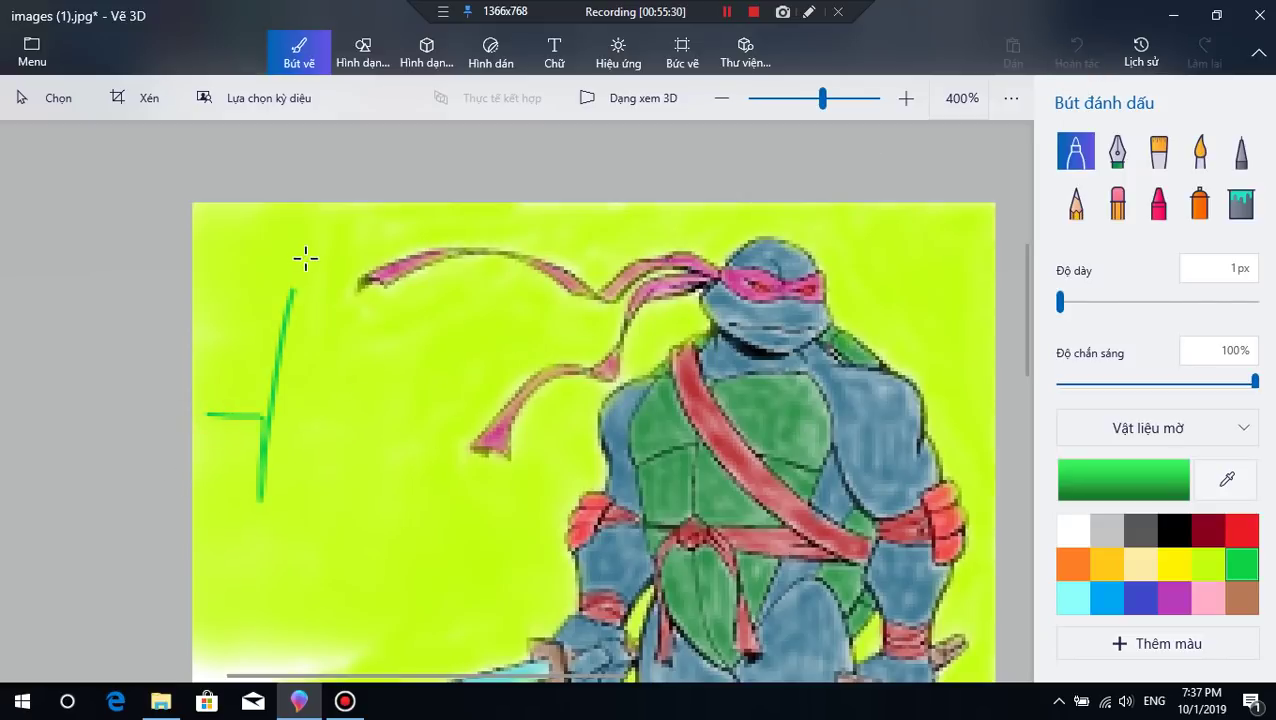
pyautogui.click(1075, 52)
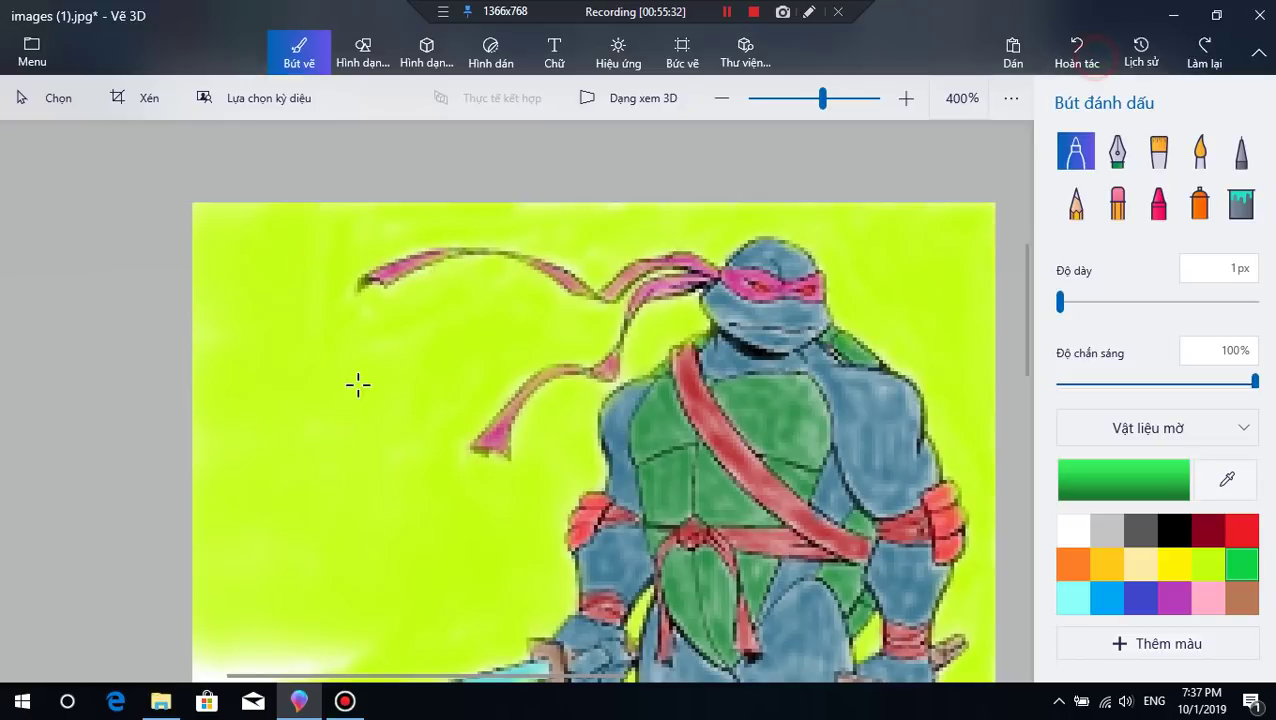
pyautogui.moveTo(268, 391)
pyautogui.mouseDown()
pyautogui.moveTo(322, 451)
pyautogui.moveTo(367, 343)
pyautogui.mouseUp()
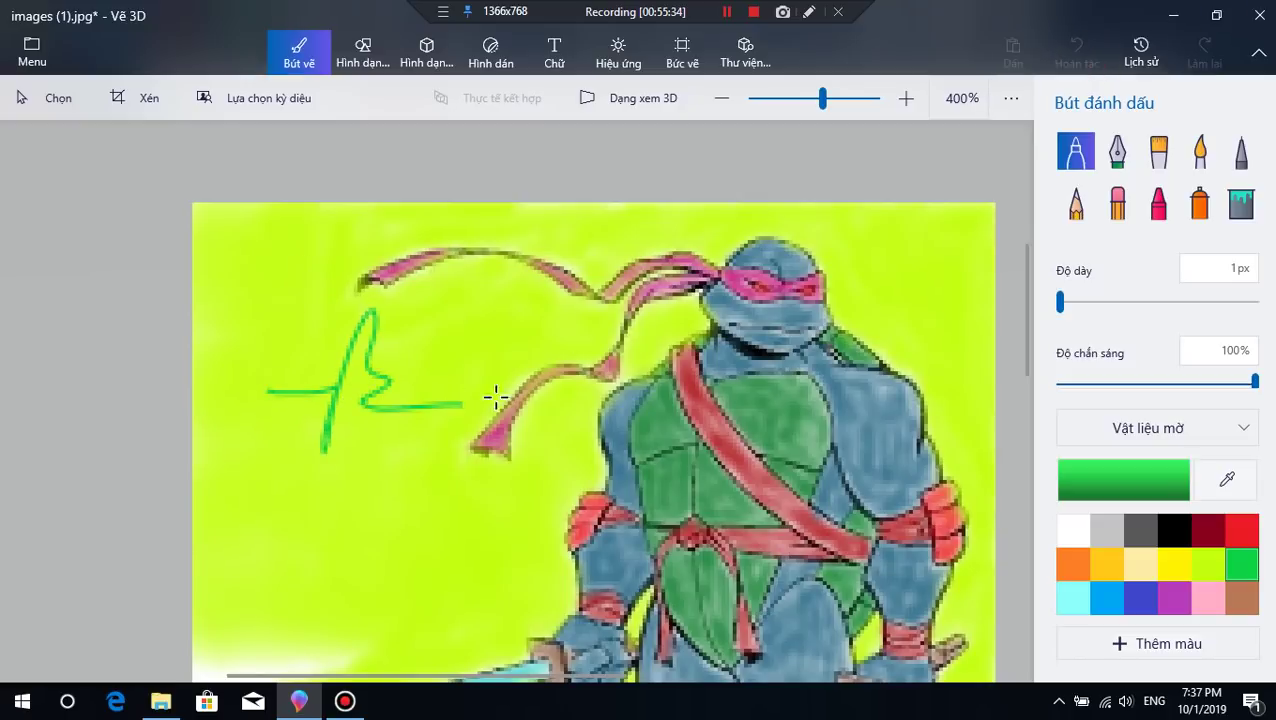
pyautogui.click(1078, 50)
# Step: Try two slanted green signatures with a narrow lower loop and a horizontal tail, undoing each one
pyautogui.moveTo(252, 380)
pyautogui.mouseDown()
pyautogui.moveTo(339, 379)
pyautogui.moveTo(342, 392)
pyautogui.mouseUp()
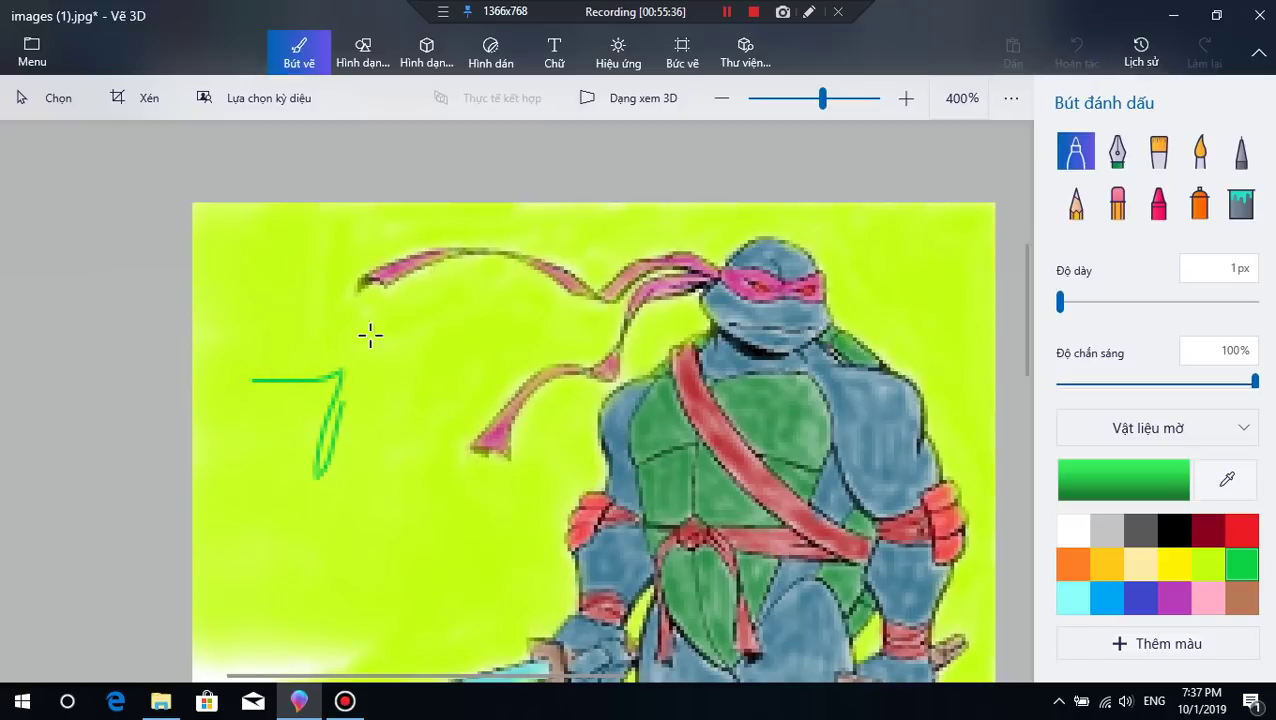
pyautogui.moveTo(370, 335); pyautogui.dragTo(384, 388)
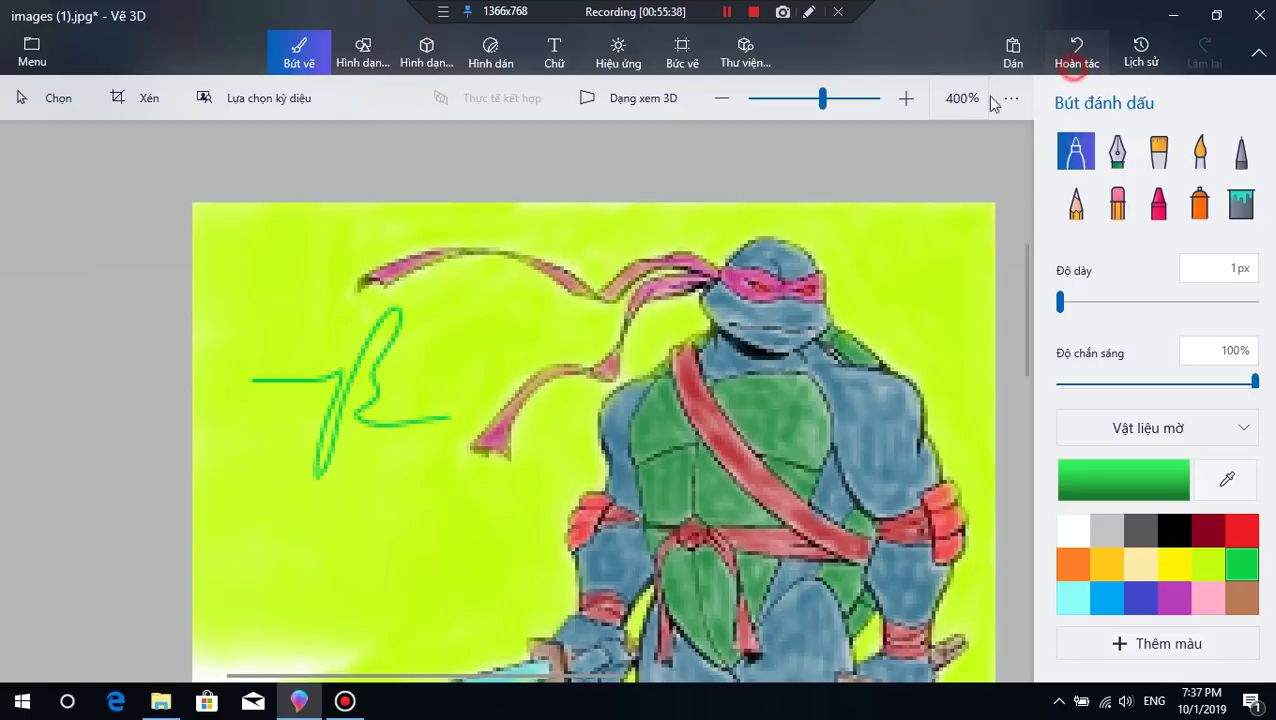
pyautogui.click(1076, 52)
pyautogui.moveTo(214, 380); pyautogui.dragTo(322, 352)
pyautogui.moveTo(291, 429); pyautogui.dragTo(387, 305)
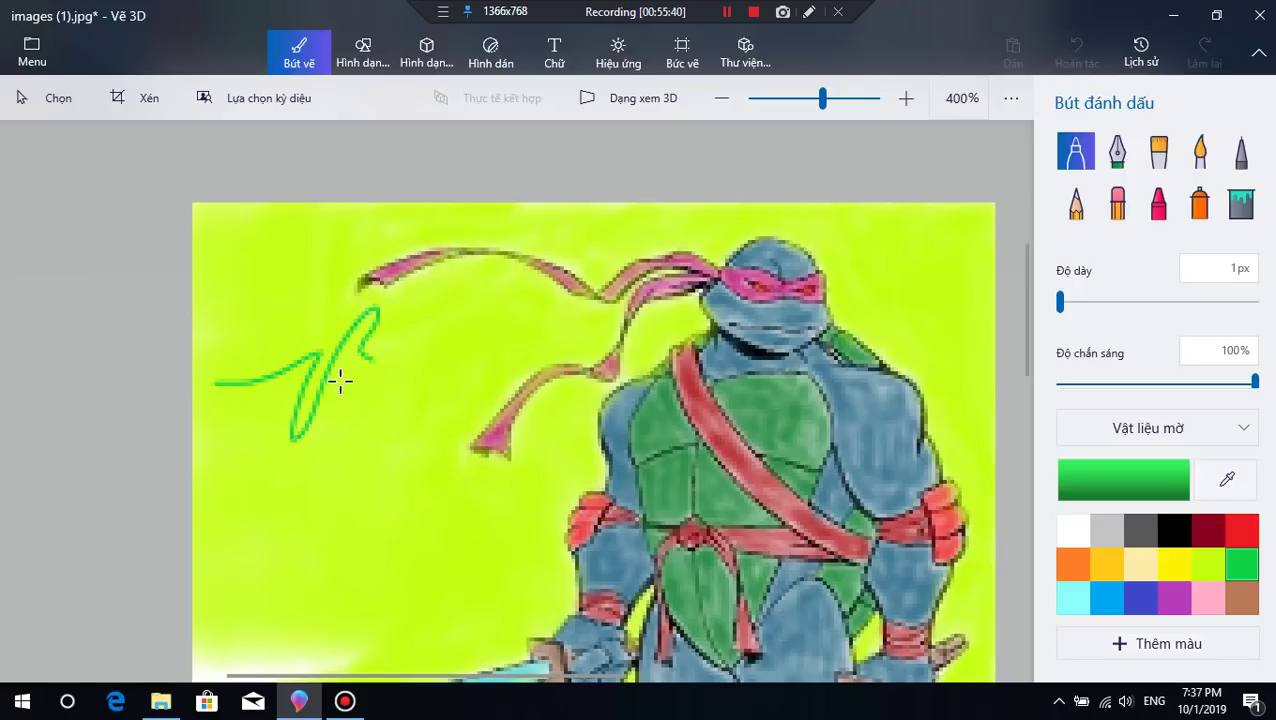
pyautogui.moveTo(340, 381); pyautogui.dragTo(484, 376)
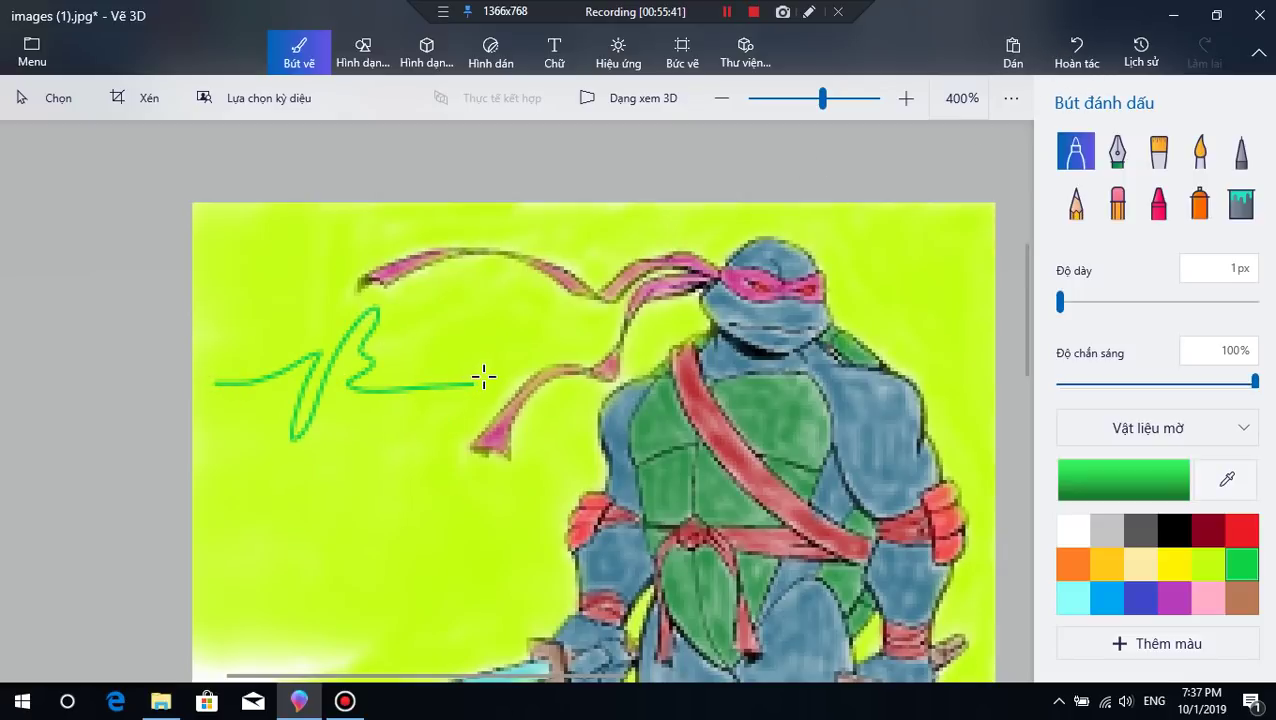
pyautogui.click(1085, 52)
# Step: Try a green signature ending at the lower ribbon's tip and one reaching up to the upper ribbon's tip, undoing both
pyautogui.moveTo(290, 373)
pyautogui.mouseDown()
pyautogui.moveTo(330, 373)
pyautogui.moveTo(376, 290)
pyautogui.moveTo(405, 391)
pyautogui.mouseUp()
pyautogui.moveTo(467, 450); pyautogui.dragTo(472, 451)
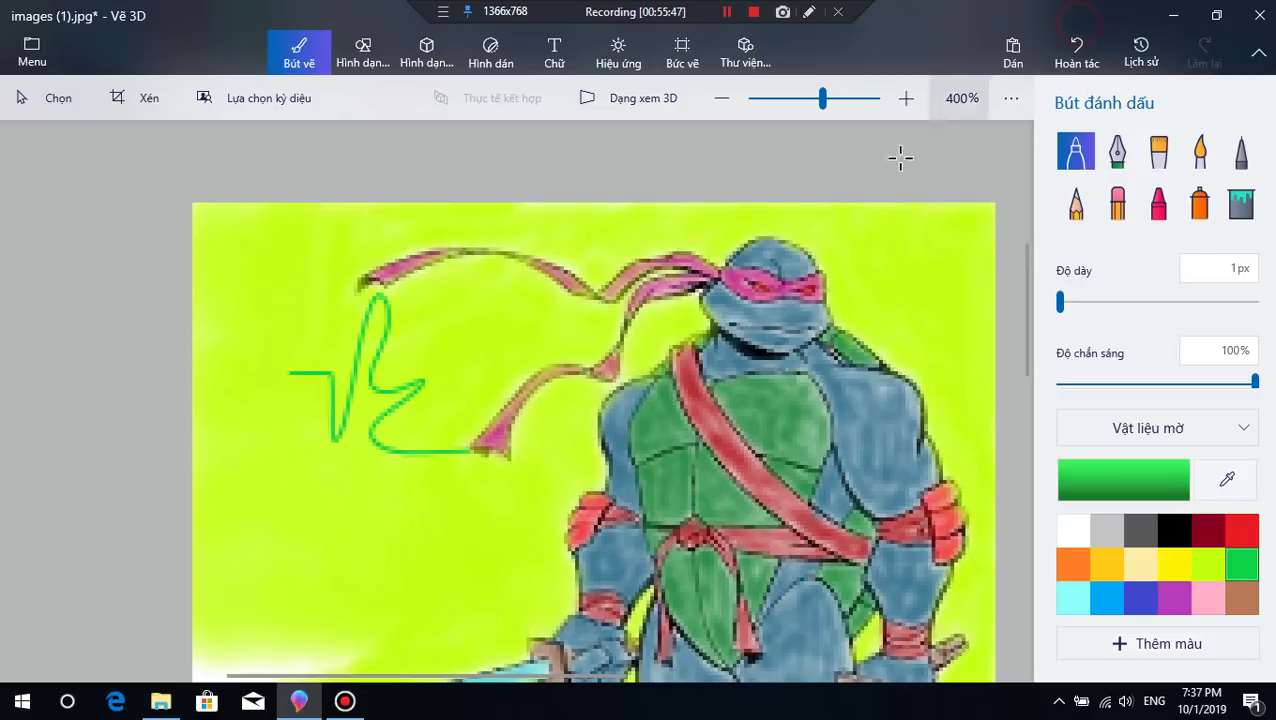
pyautogui.click(1077, 52)
pyautogui.moveTo(260, 386)
pyautogui.mouseDown()
pyautogui.moveTo(323, 389)
pyautogui.moveTo(323, 439)
pyautogui.moveTo(349, 308)
pyautogui.moveTo(354, 352)
pyautogui.moveTo(378, 349)
pyautogui.moveTo(357, 391)
pyautogui.moveTo(462, 386)
pyautogui.mouseUp()
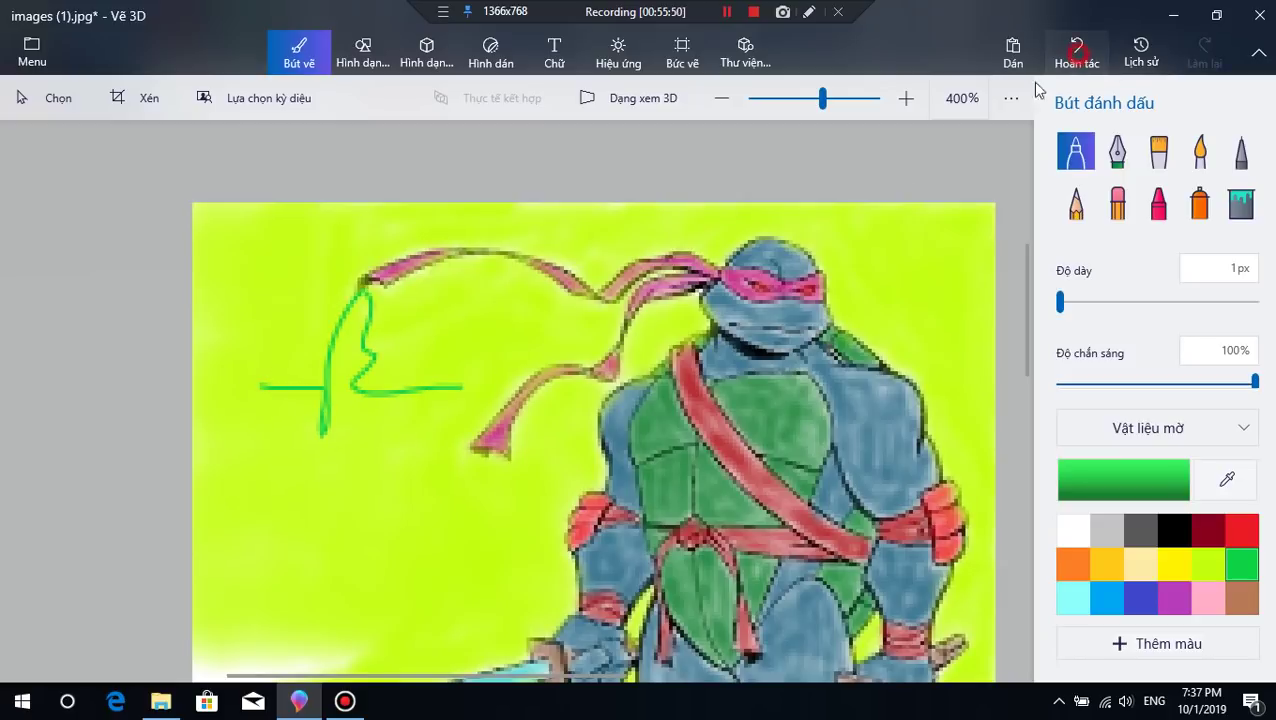
pyautogui.click(1077, 52)
# Step: Try two curvy green signatures with a straight lead-in line on the background between the ribbons, undoing each one
pyautogui.moveTo(273, 402)
pyautogui.mouseDown()
pyautogui.moveTo(335, 450)
pyautogui.moveTo(356, 376)
pyautogui.mouseUp()
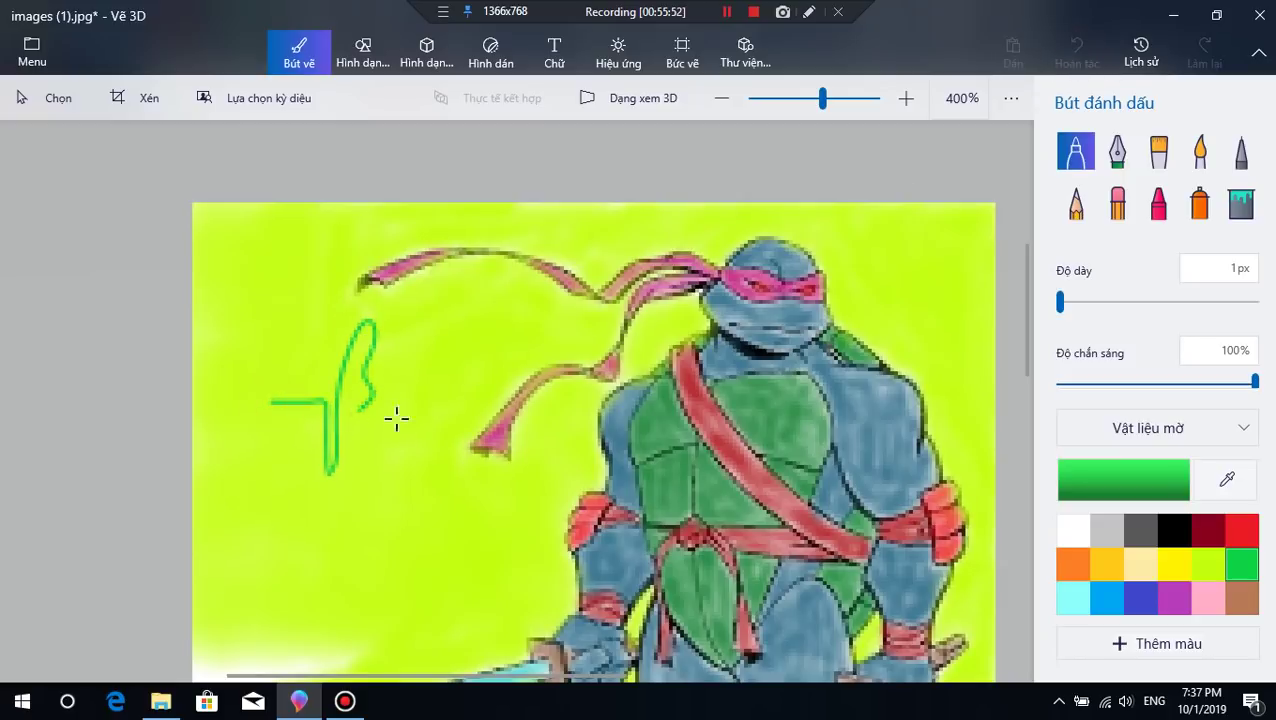
pyautogui.moveTo(396, 419); pyautogui.dragTo(468, 412)
pyautogui.click(1077, 55)
pyautogui.moveTo(217, 390)
pyautogui.mouseDown()
pyautogui.moveTo(264, 457)
pyautogui.moveTo(320, 328)
pyautogui.mouseUp()
pyautogui.moveTo(290, 403); pyautogui.dragTo(426, 400)
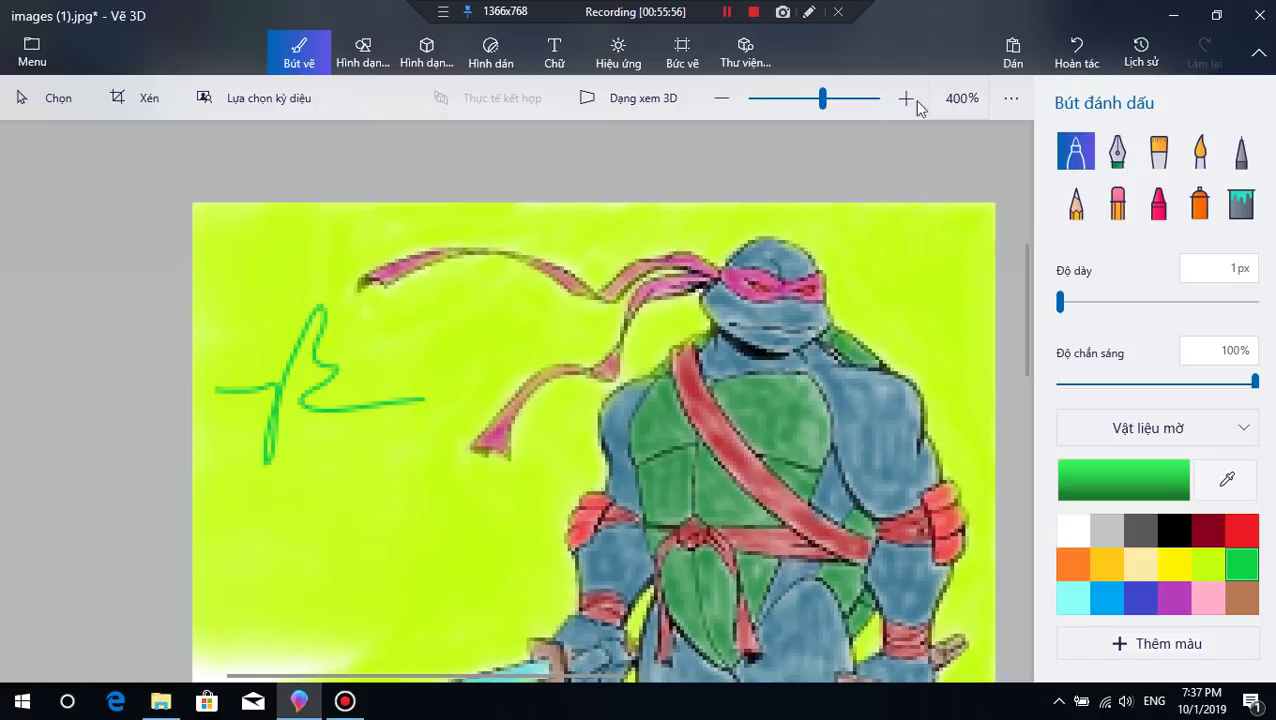
pyautogui.click(1076, 50)
# Step: Try two wide green signatures running across the lower ribbon and undo them
pyautogui.moveTo(319, 350)
pyautogui.mouseDown()
pyautogui.moveTo(357, 410)
pyautogui.moveTo(398, 337)
pyautogui.moveTo(542, 372)
pyautogui.mouseUp()
pyautogui.click(1076, 50)
pyautogui.moveTo(300, 377)
pyautogui.mouseDown()
pyautogui.moveTo(377, 398)
pyautogui.moveTo(403, 367)
pyautogui.mouseUp()
pyautogui.moveTo(553, 372); pyautogui.dragTo(574, 373)
pyautogui.click(1060, 70)
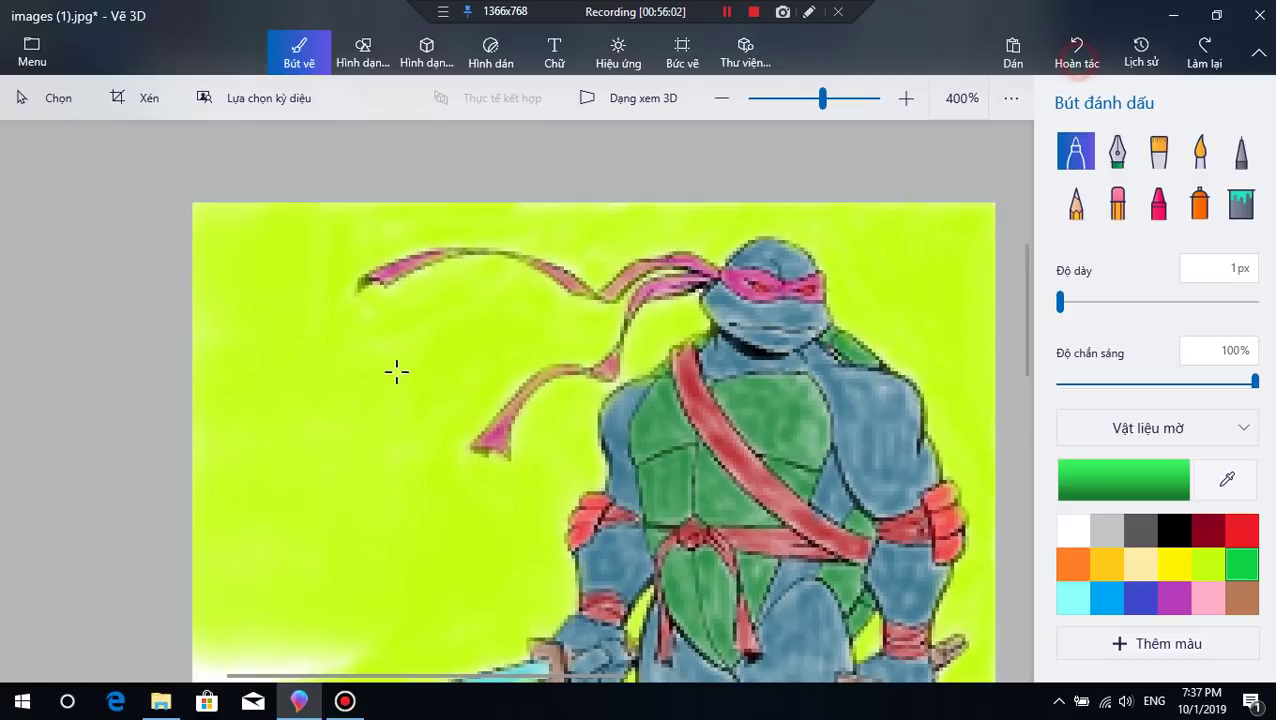
# Step: Try a narrow upright green signature, a simplified one with a long tail, and a third beside the ribbon, undoing each
pyautogui.moveTo(277, 397); pyautogui.dragTo(348, 391)
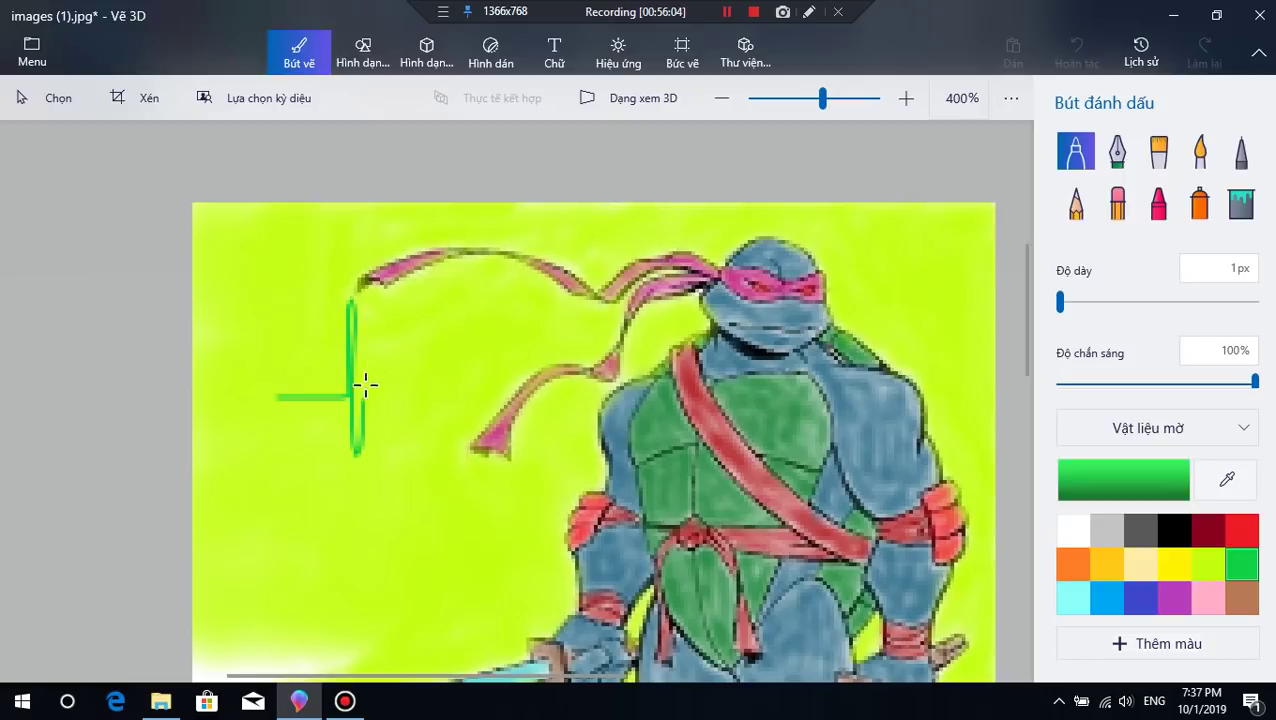
pyautogui.click(1076, 50)
pyautogui.moveTo(245, 382)
pyautogui.mouseDown()
pyautogui.moveTo(296, 379)
pyautogui.moveTo(297, 450)
pyautogui.mouseUp()
pyautogui.moveTo(331, 390); pyautogui.dragTo(462, 391)
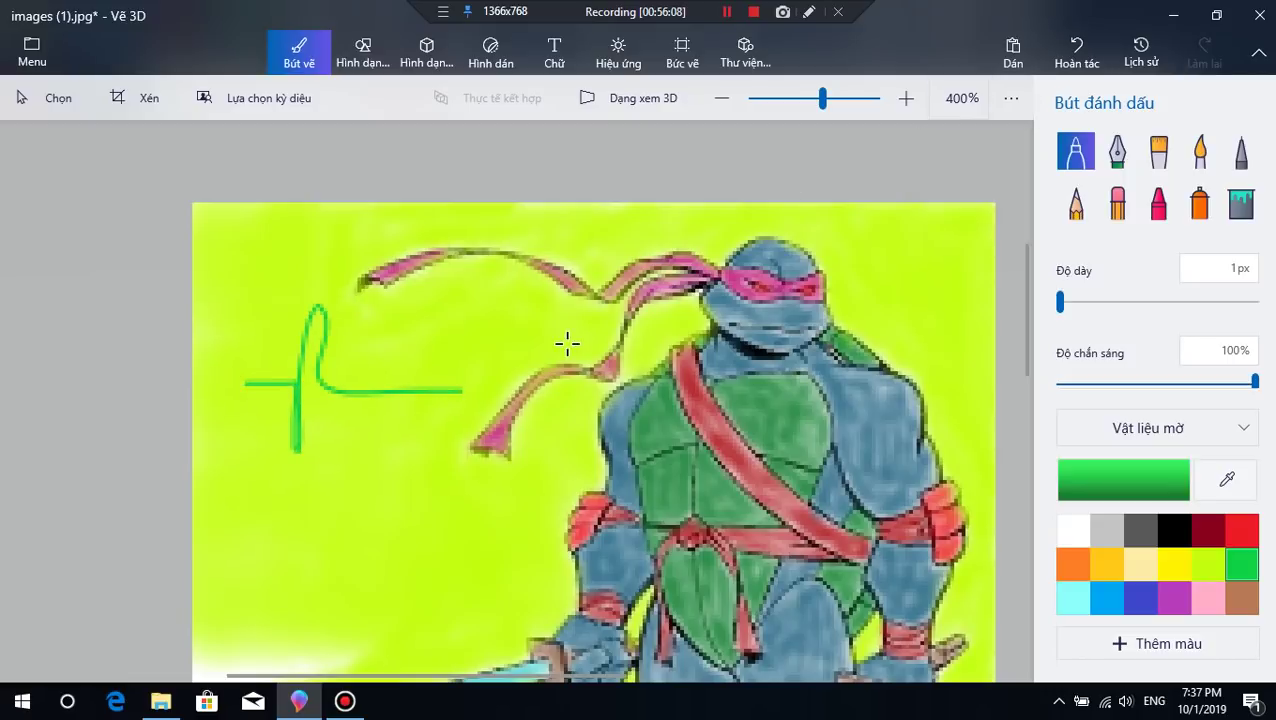
pyautogui.click(1104, 57)
pyautogui.moveTo(333, 347)
pyautogui.mouseDown()
pyautogui.moveTo(362, 396)
pyautogui.moveTo(395, 356)
pyautogui.moveTo(510, 382)
pyautogui.mouseUp()
pyautogui.click(1076, 57)
# Step: Try a green signature with a rising lead-in and slanted loop, then a wider one slightly lower, undoing both
pyautogui.moveTo(255, 400); pyautogui.dragTo(340, 370)
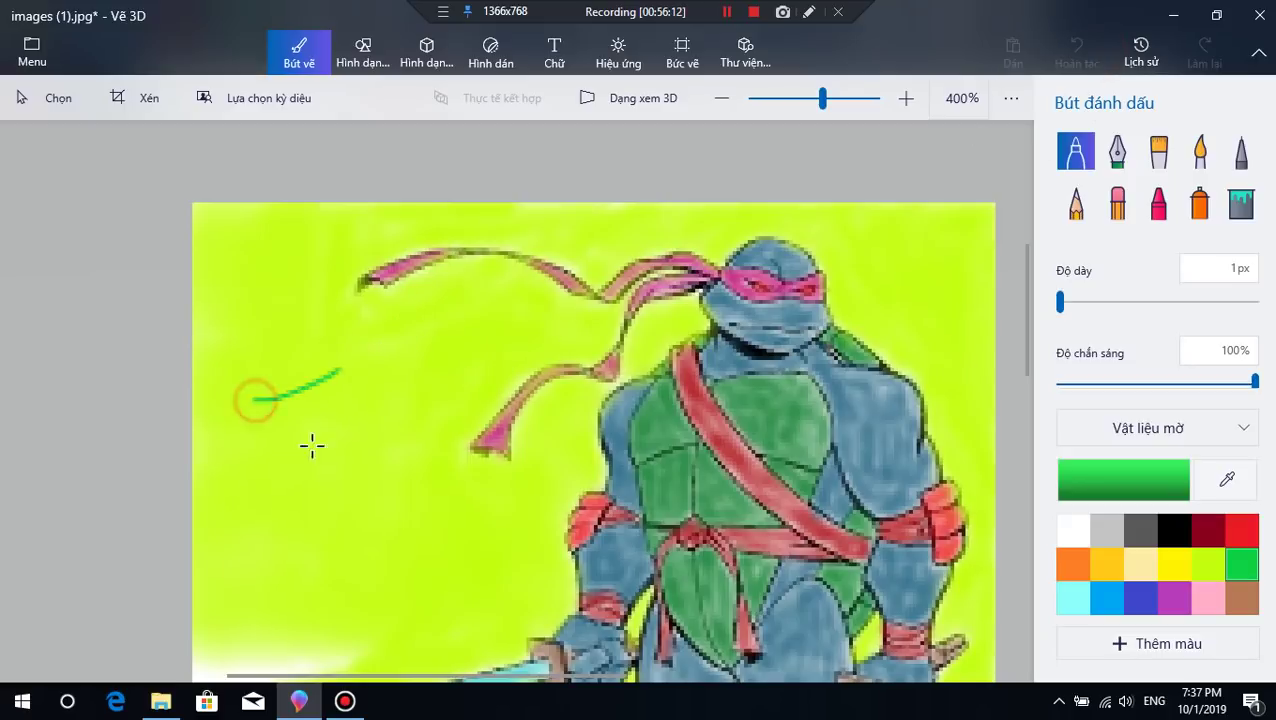
pyautogui.moveTo(312, 446); pyautogui.dragTo(358, 352)
pyautogui.moveTo(355, 406); pyautogui.dragTo(488, 410)
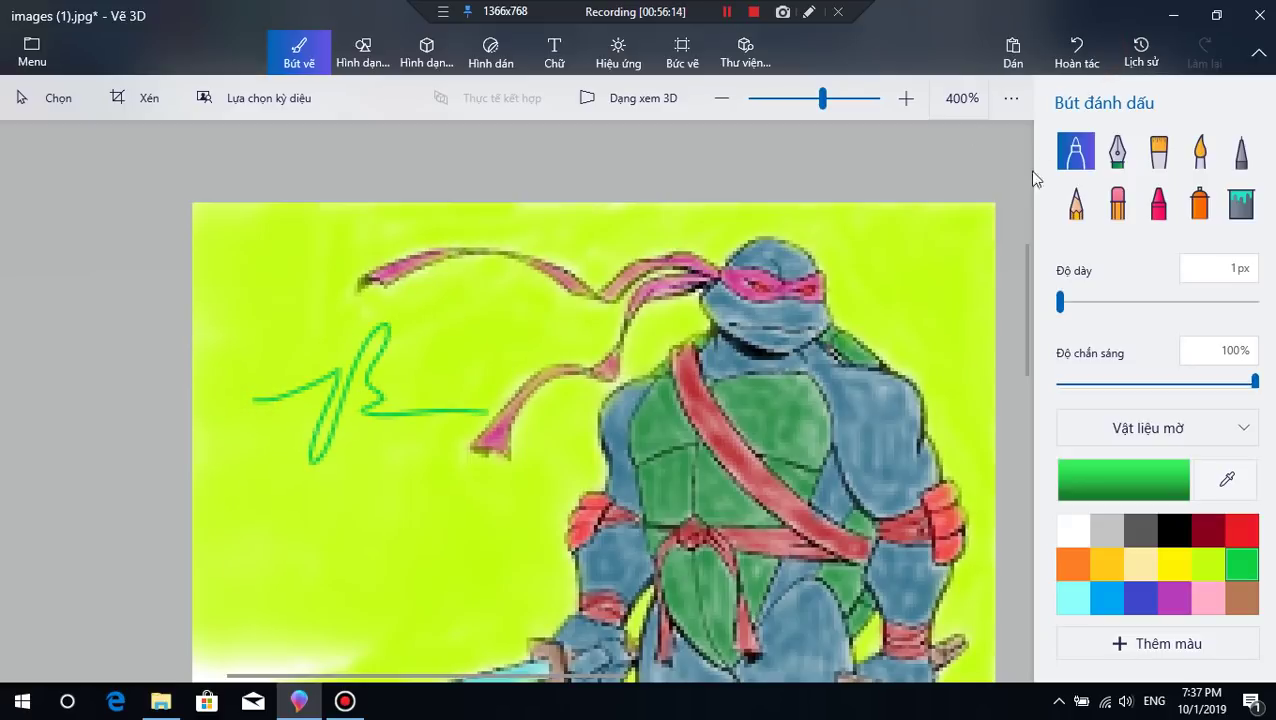
pyautogui.click(1074, 68)
pyautogui.moveTo(190, 470)
pyautogui.mouseDown()
pyautogui.moveTo(330, 401)
pyautogui.moveTo(328, 416)
pyautogui.moveTo(362, 432)
pyautogui.moveTo(470, 448)
pyautogui.mouseUp()
pyautogui.click(1076, 52)
# Step: Try two more green signatures on the open background and one crossing both ribbons, undoing all of them
pyautogui.moveTo(267, 404)
pyautogui.mouseDown()
pyautogui.moveTo(327, 384)
pyautogui.moveTo(350, 330)
pyautogui.mouseUp()
pyautogui.click(1075, 52)
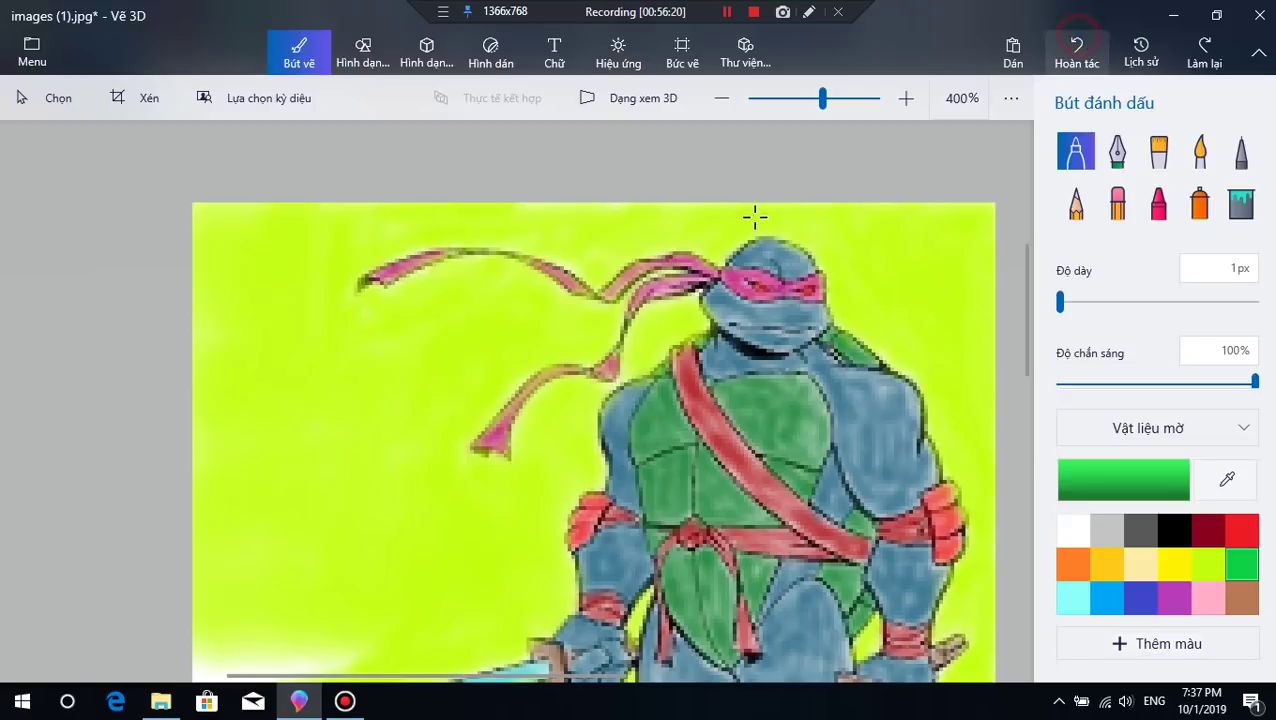
pyautogui.moveTo(242, 421)
pyautogui.mouseDown()
pyautogui.moveTo(288, 407)
pyautogui.moveTo(280, 497)
pyautogui.moveTo(336, 401)
pyautogui.moveTo(440, 428)
pyautogui.mouseUp()
pyautogui.click(1071, 60)
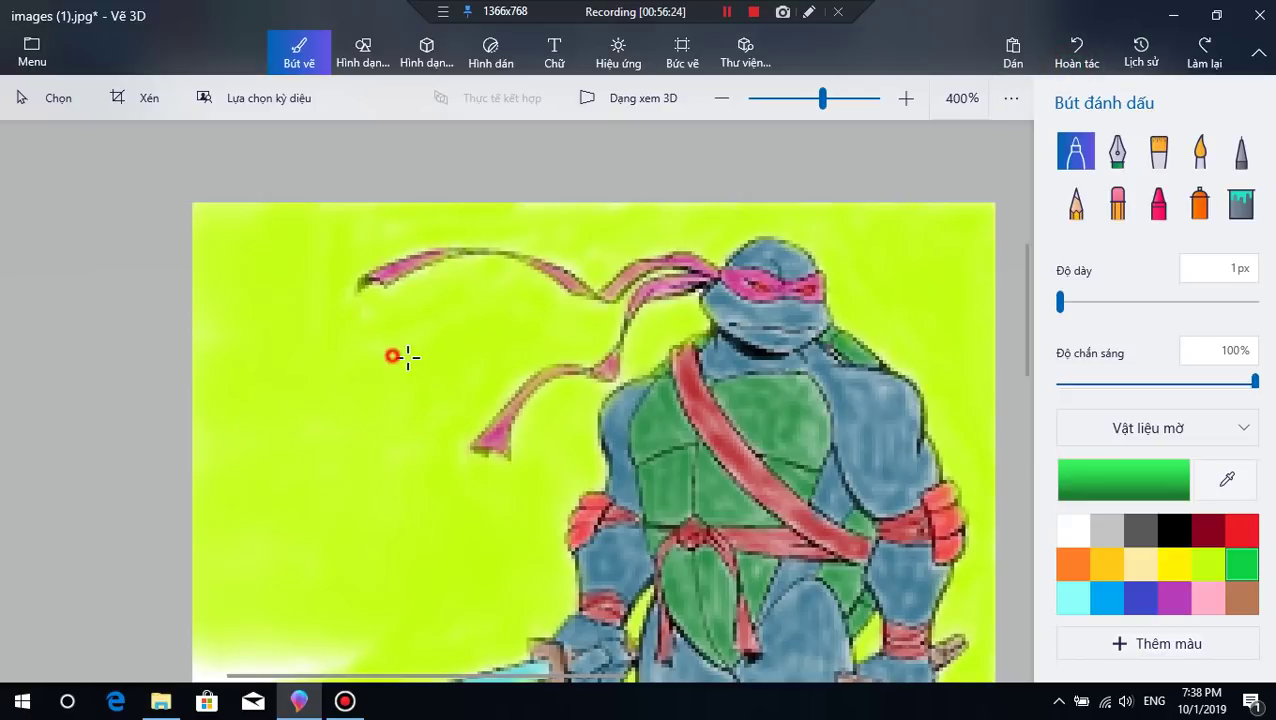
pyautogui.moveTo(392, 355); pyautogui.dragTo(463, 259)
pyautogui.moveTo(421, 395); pyautogui.dragTo(540, 380)
pyautogui.click(1076, 50)
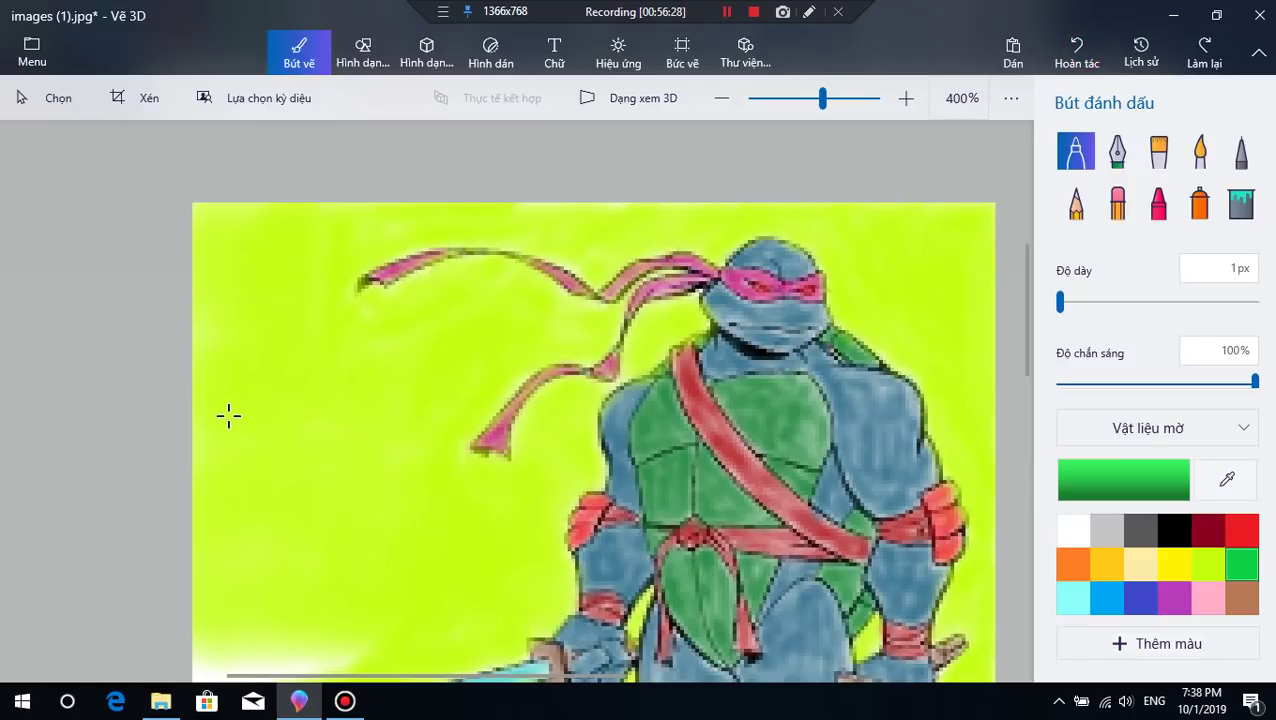
# Step: Try a tight double-looped green signature and a larger one starting at the canvas's left-hand edge, undoing both
pyautogui.moveTo(219, 425); pyautogui.dragTo(260, 427)
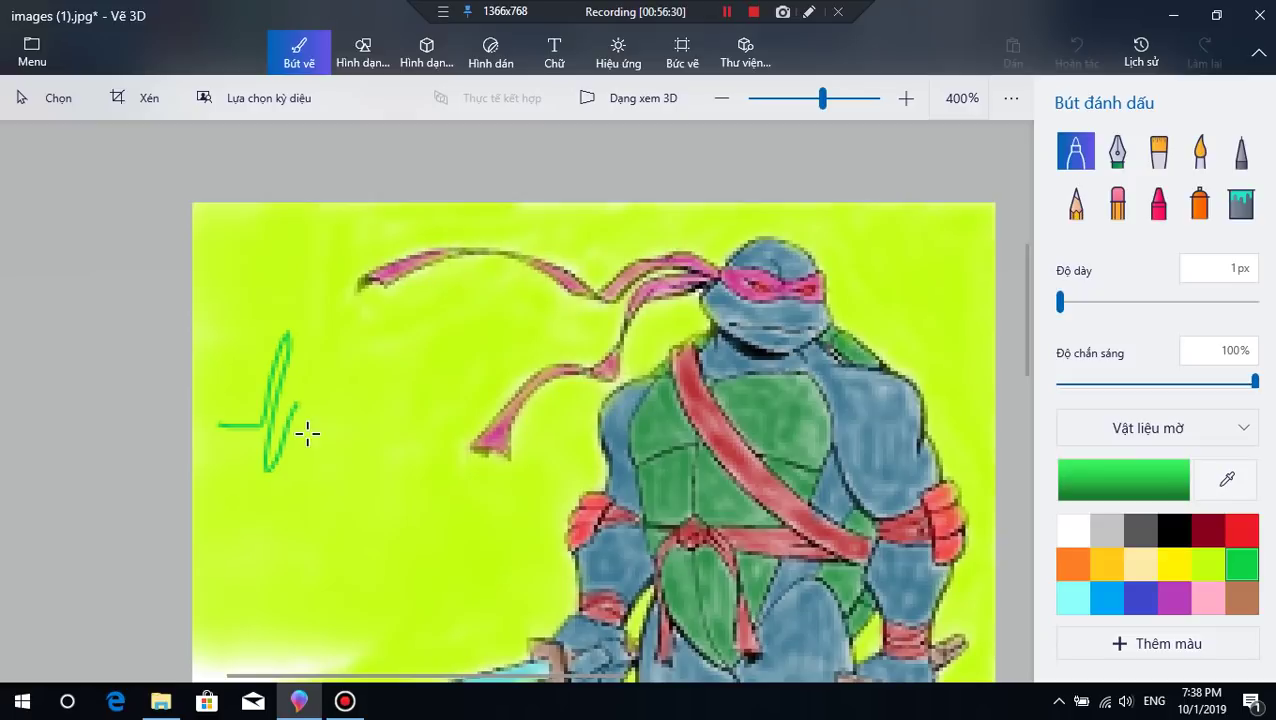
pyautogui.click(1076, 50)
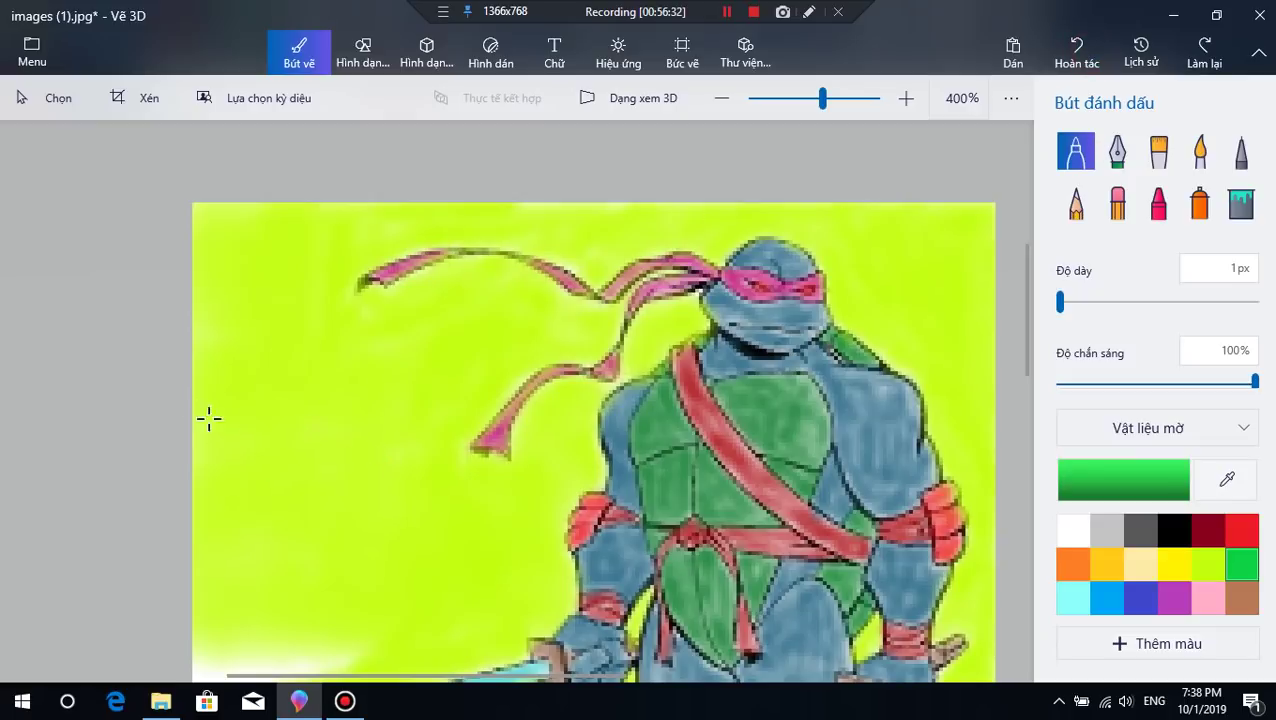
pyautogui.moveTo(208, 419)
pyautogui.mouseDown()
pyautogui.moveTo(279, 507)
pyautogui.moveTo(347, 345)
pyautogui.mouseUp()
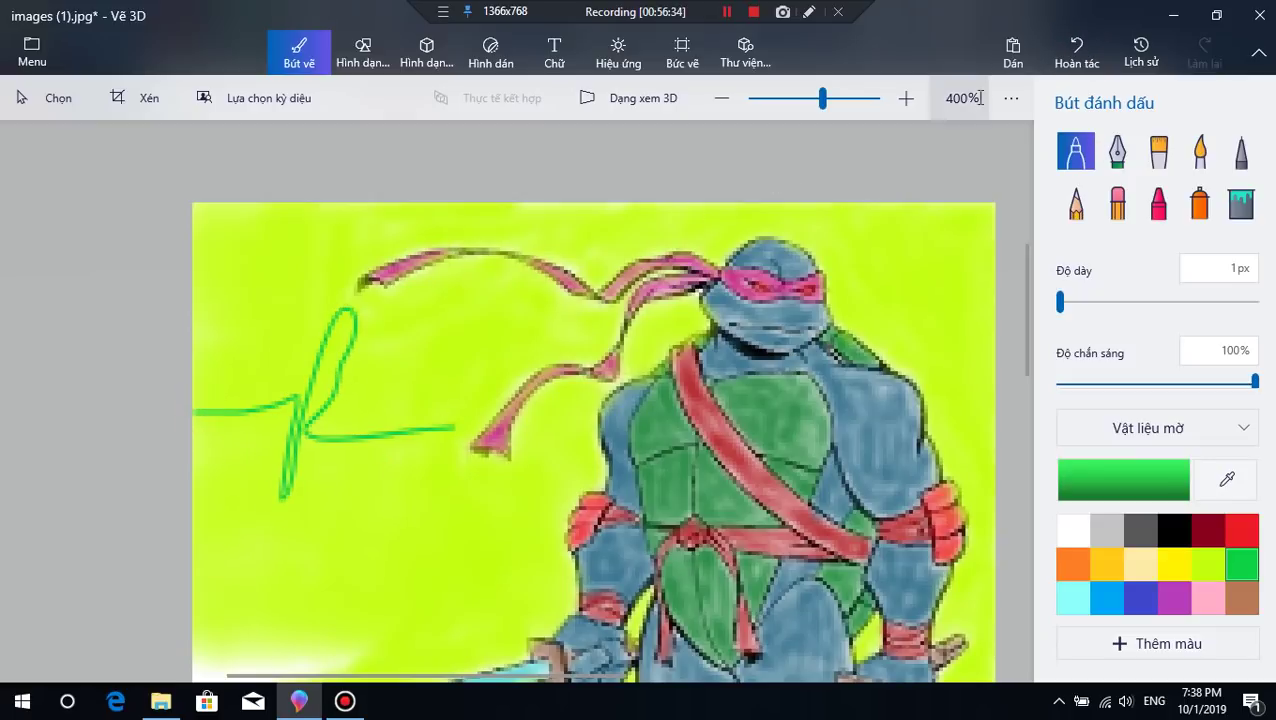
pyautogui.click(1076, 50)
# Step: Try a forked green signature reaching the lower ribbon, then a jagged spiky outline on the background, undoing both
pyautogui.moveTo(208, 413)
pyautogui.mouseDown()
pyautogui.moveTo(270, 432)
pyautogui.moveTo(308, 349)
pyautogui.mouseUp()
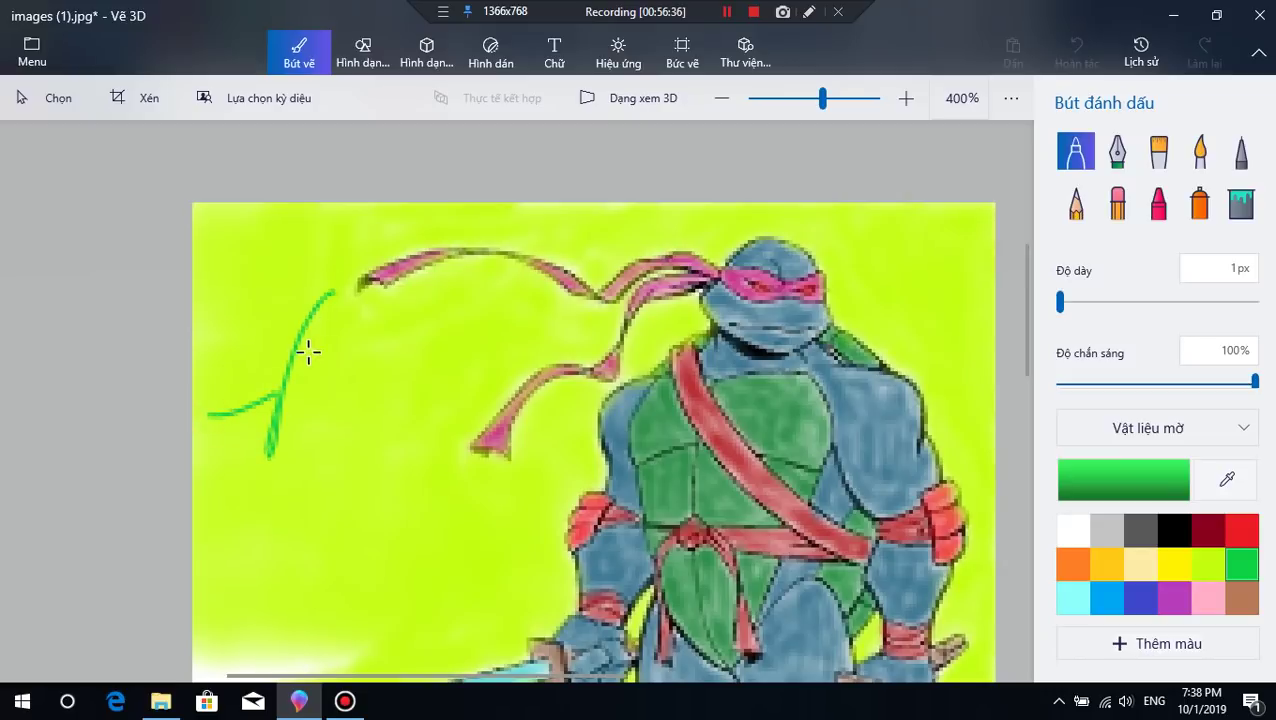
pyautogui.moveTo(307, 396); pyautogui.dragTo(538, 372)
pyautogui.click(1076, 50)
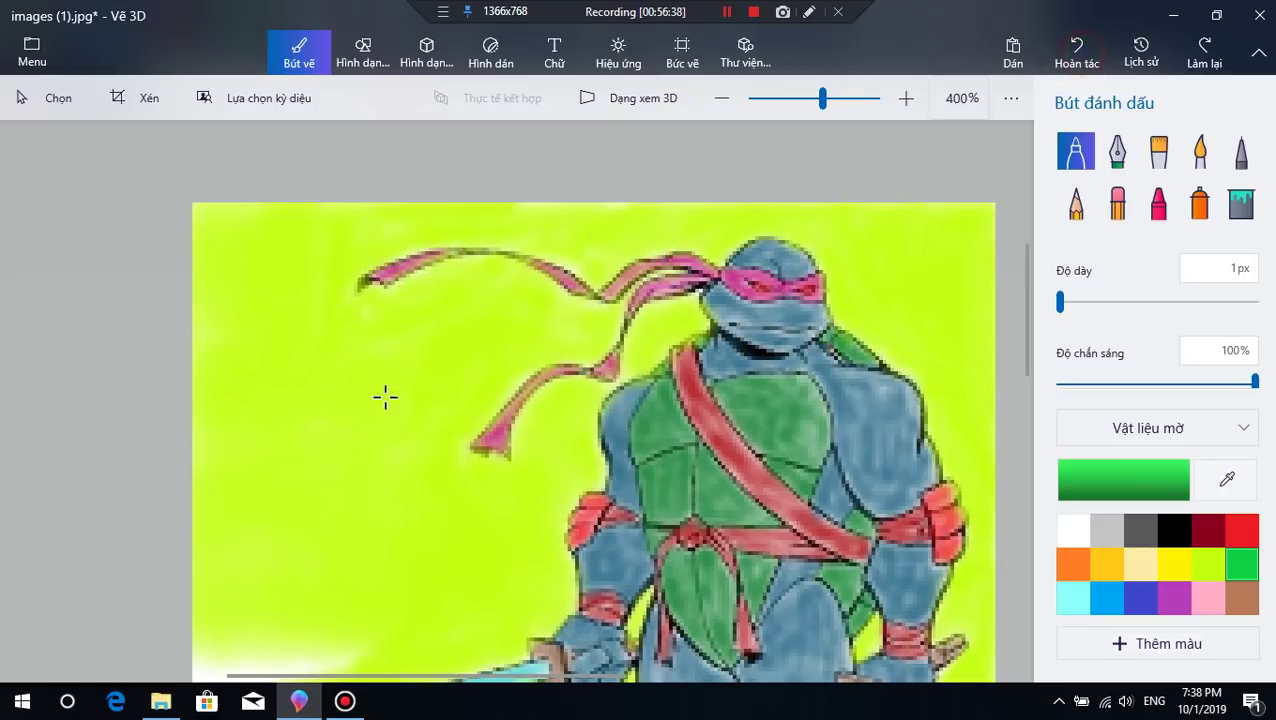
pyautogui.moveTo(281, 420)
pyautogui.mouseDown()
pyautogui.moveTo(326, 440)
pyautogui.moveTo(393, 305)
pyautogui.mouseUp()
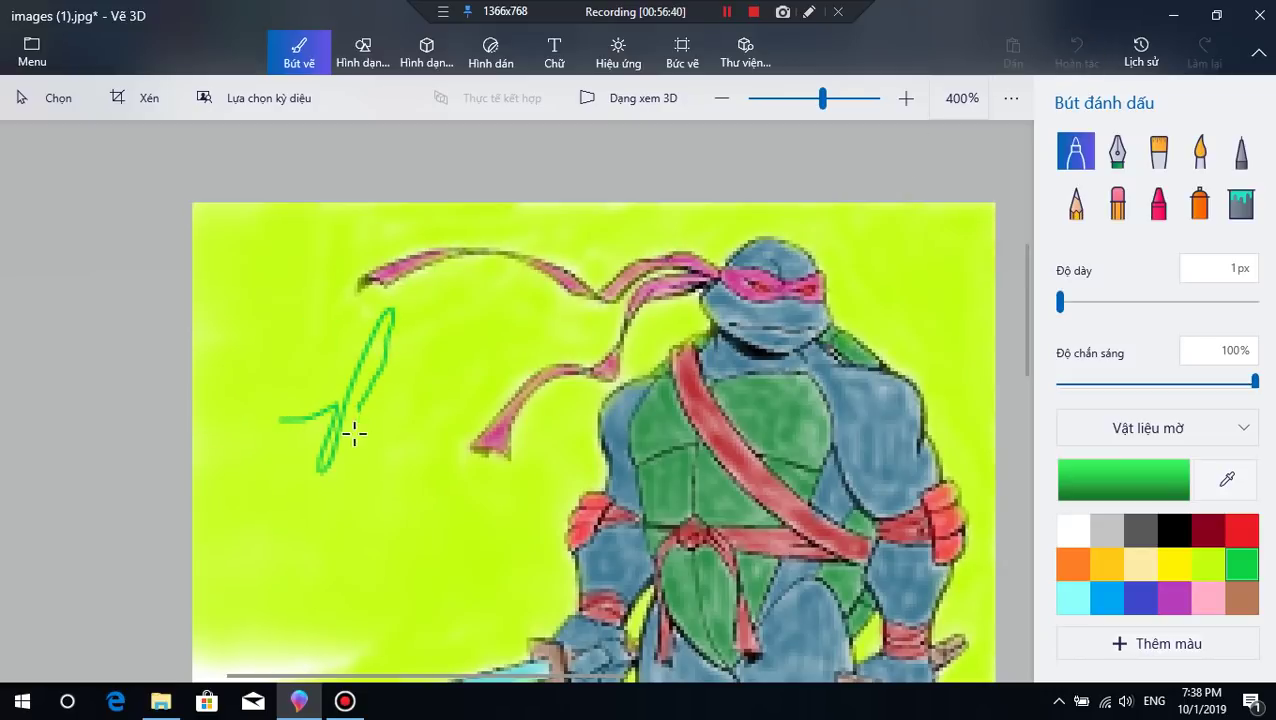
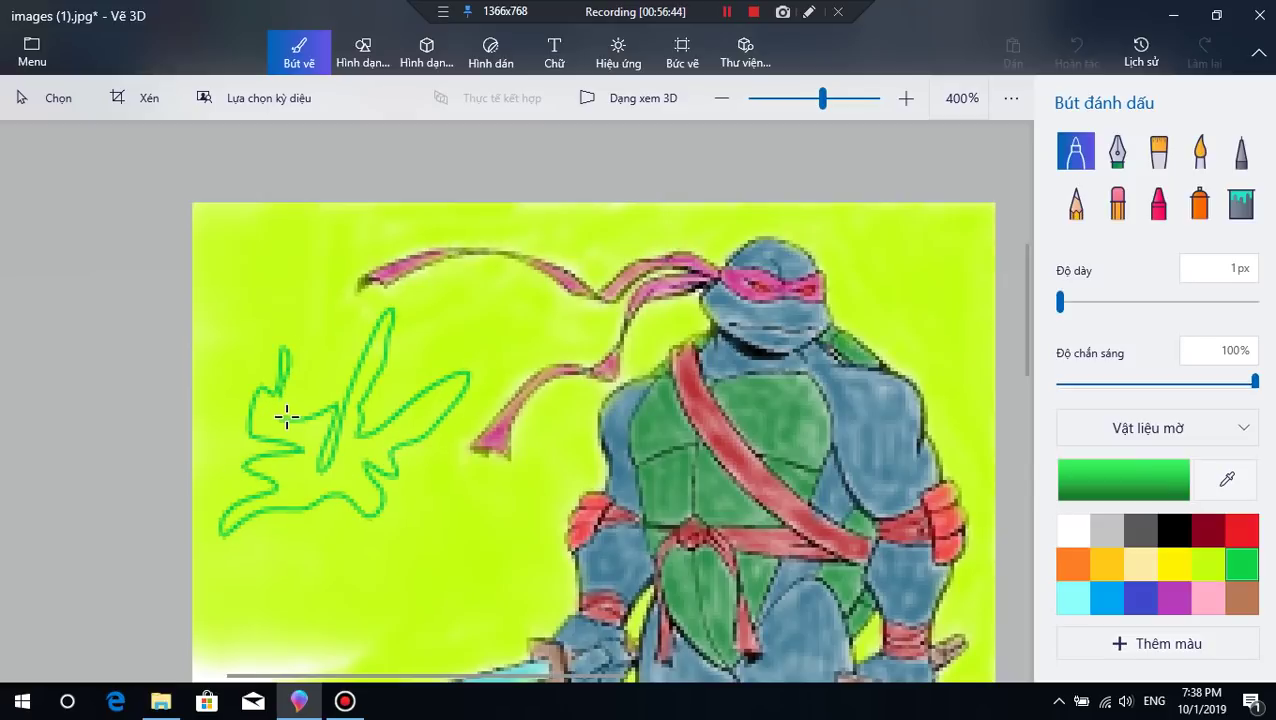
pyautogui.click(1076, 50)
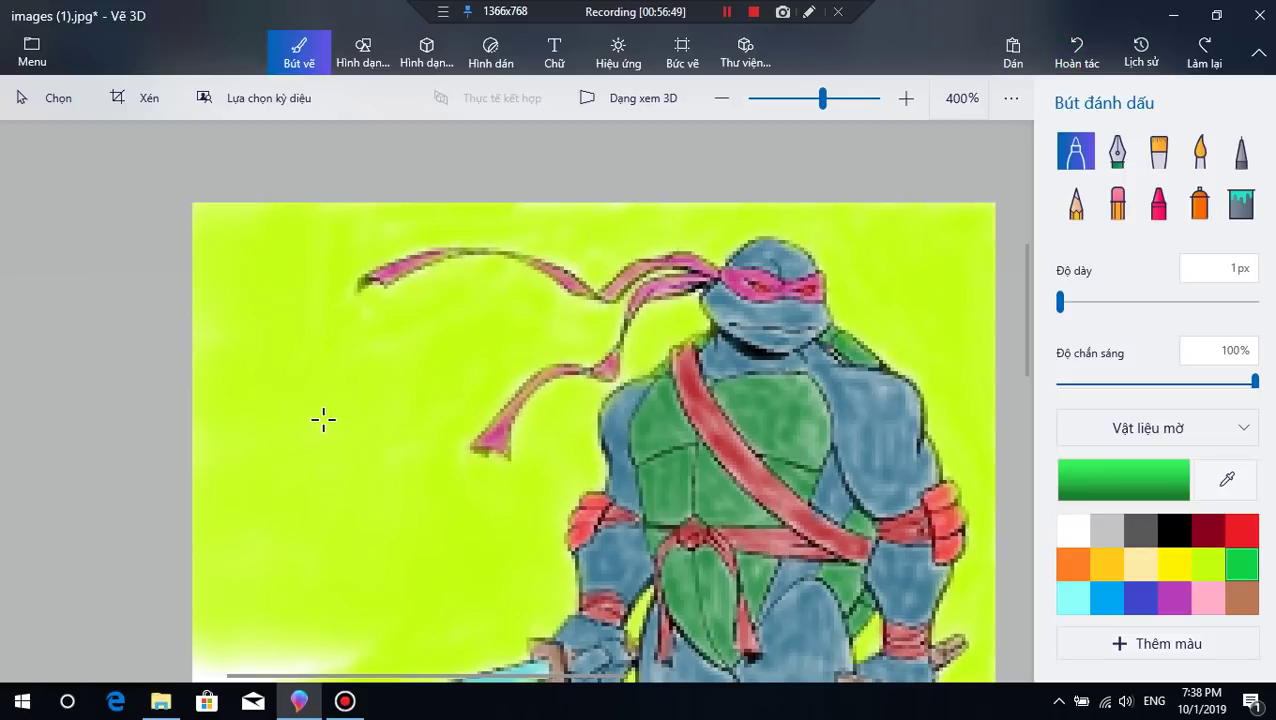
# Step: Try a green outline of an open hand with pointed nails on the background beside the turtle, then undo it all
pyautogui.moveTo(298, 531); pyautogui.dragTo(300, 523)
pyautogui.moveTo(286, 448)
pyautogui.mouseDown()
pyautogui.moveTo(284, 385)
pyautogui.moveTo(306, 414)
pyautogui.moveTo(326, 321)
pyautogui.moveTo(366, 350)
pyautogui.moveTo(415, 317)
pyautogui.moveTo(380, 385)
pyautogui.moveTo(421, 358)
pyautogui.moveTo(440, 381)
pyautogui.moveTo(385, 418)
pyautogui.moveTo(427, 420)
pyautogui.mouseUp()
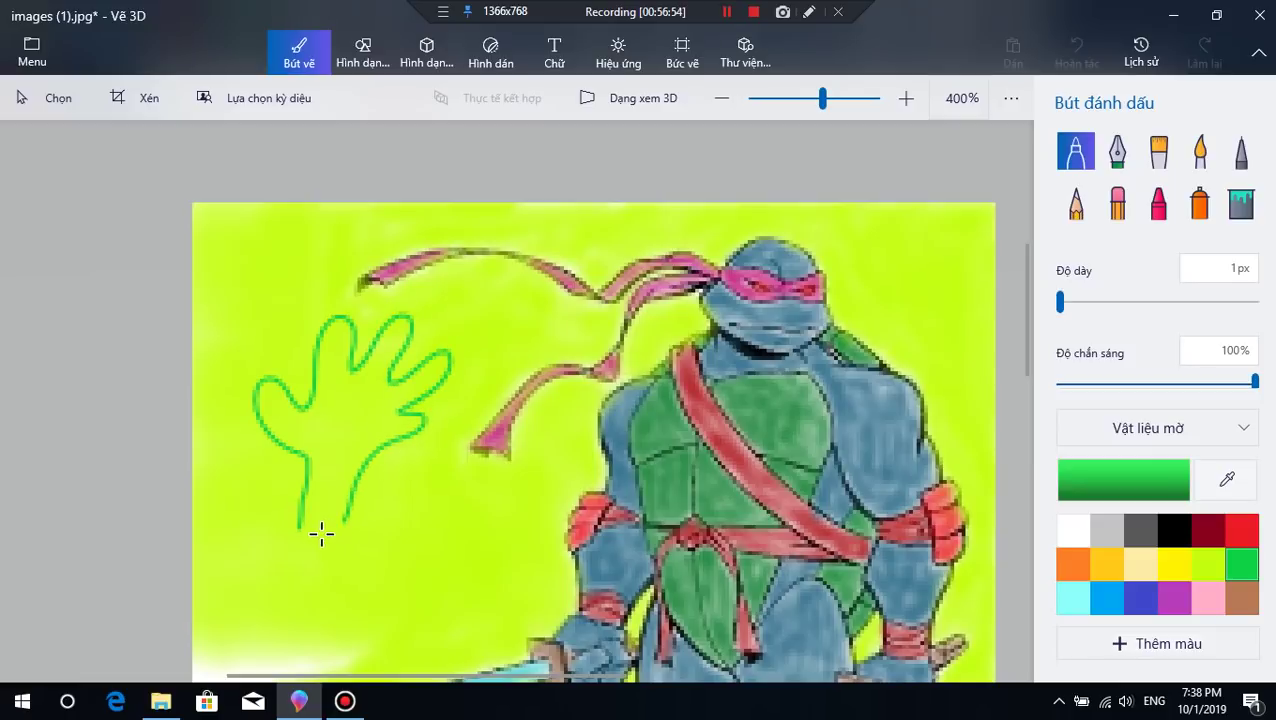
pyautogui.moveTo(296, 528); pyautogui.dragTo(293, 512)
pyautogui.moveTo(329, 323)
pyautogui.mouseDown()
pyautogui.moveTo(402, 313)
pyautogui.moveTo(410, 296)
pyautogui.moveTo(407, 327)
pyautogui.moveTo(465, 336)
pyautogui.moveTo(440, 360)
pyautogui.mouseUp()
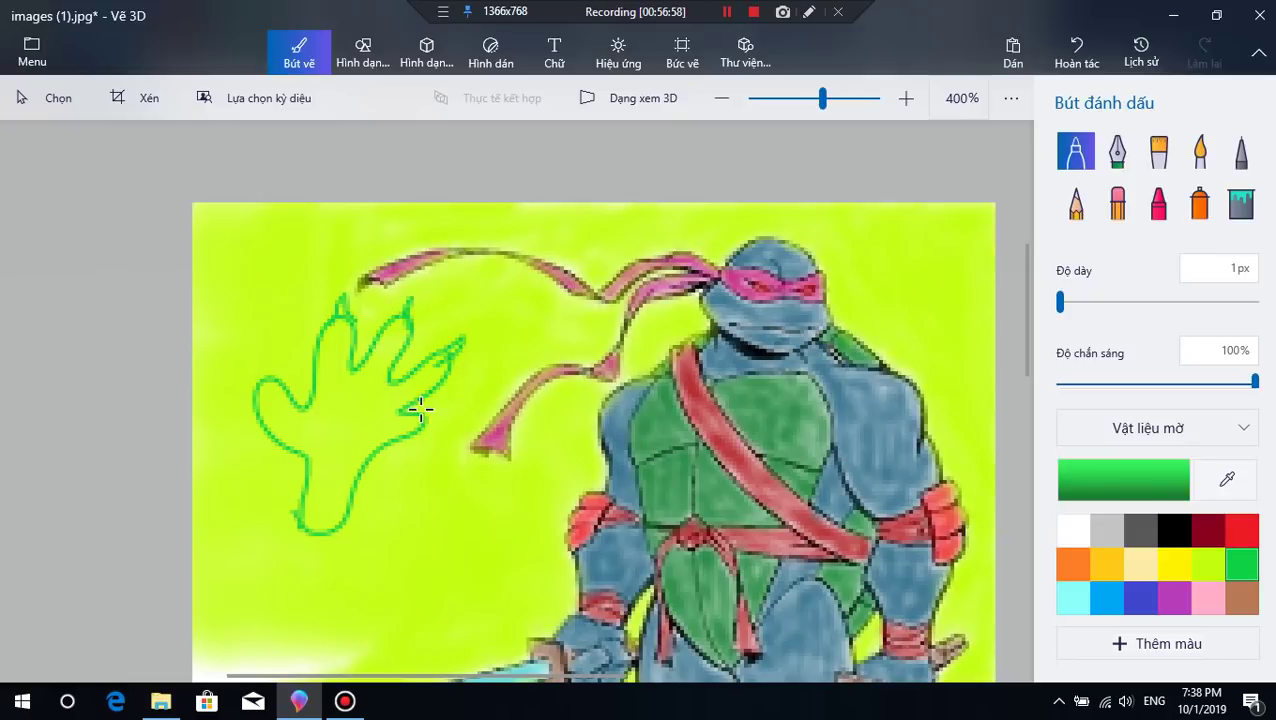
pyautogui.moveTo(410, 418); pyautogui.dragTo(387, 415)
pyautogui.moveTo(276, 376)
pyautogui.mouseDown()
pyautogui.moveTo(255, 370)
pyautogui.moveTo(268, 380)
pyautogui.mouseUp()
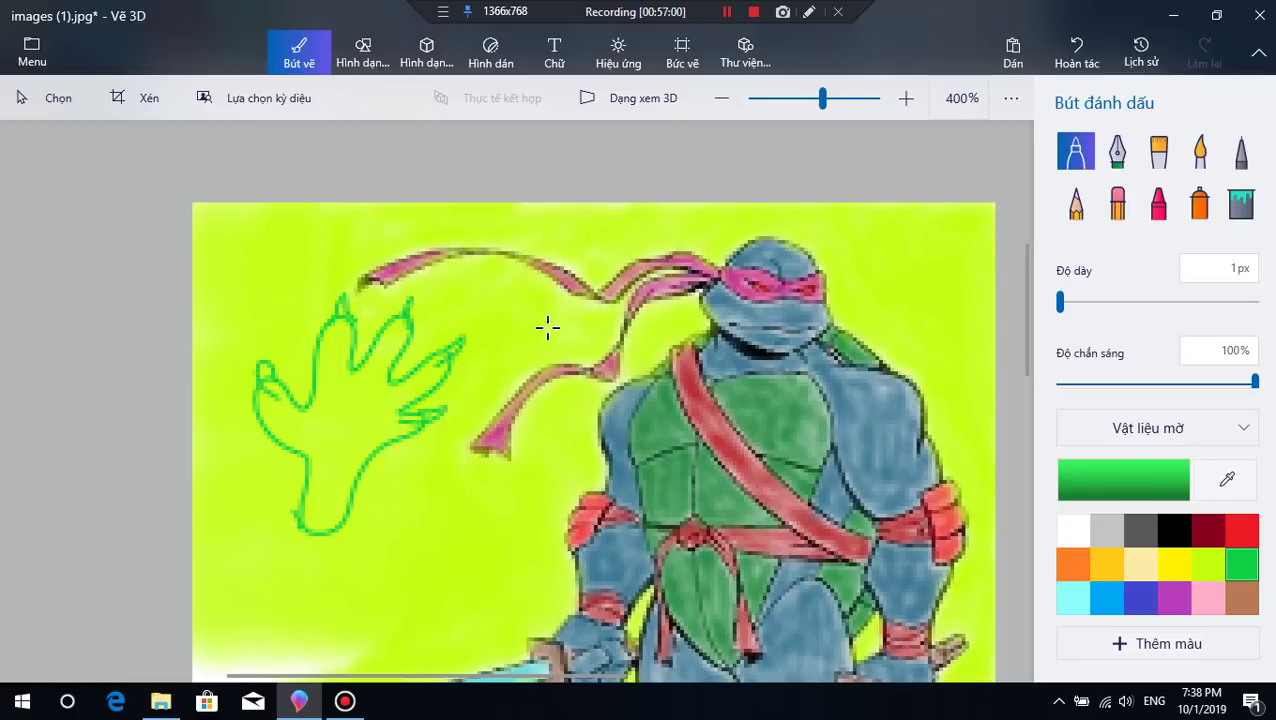
pyautogui.click(1090, 60)
pyautogui.click(1090, 60)
pyautogui.click(1090, 60)
pyautogui.click(1090, 60)
pyautogui.click(1090, 60)
pyautogui.click(1090, 60)
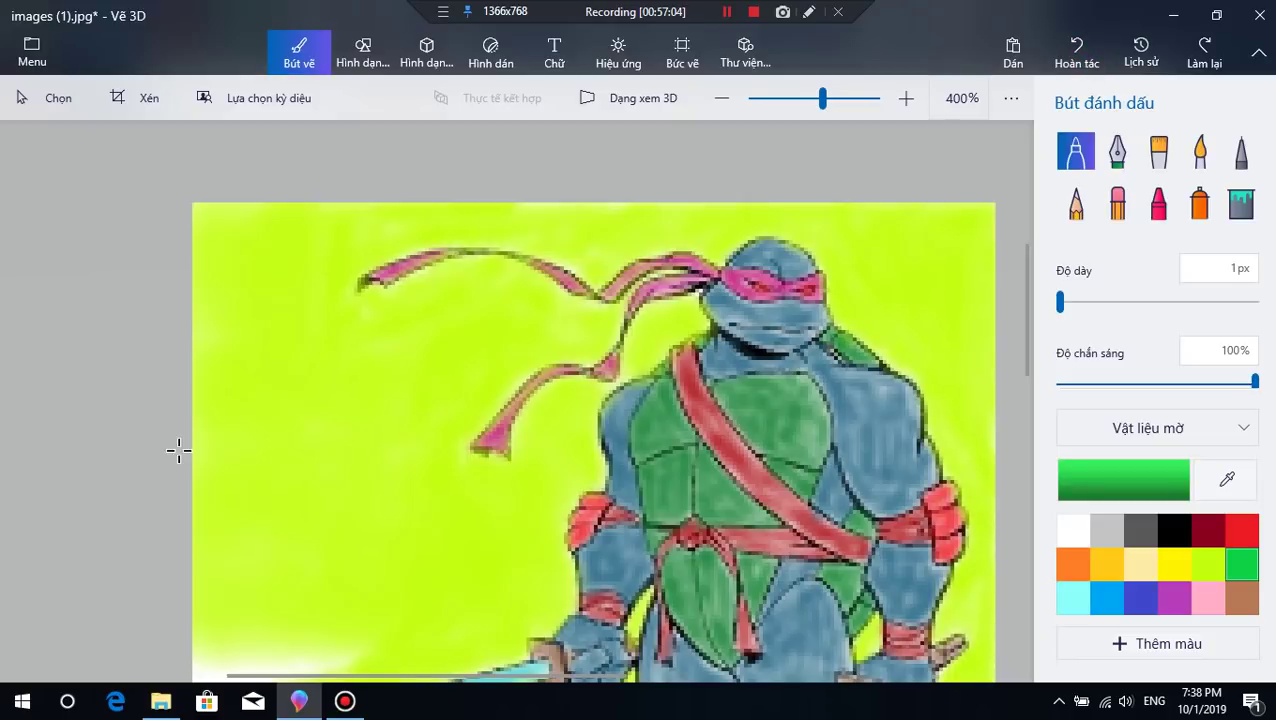
# Step: Try outlined green letters I and L with a curved shape beneath them, then undo them
pyautogui.moveTo(312, 503); pyautogui.dragTo(237, 487)
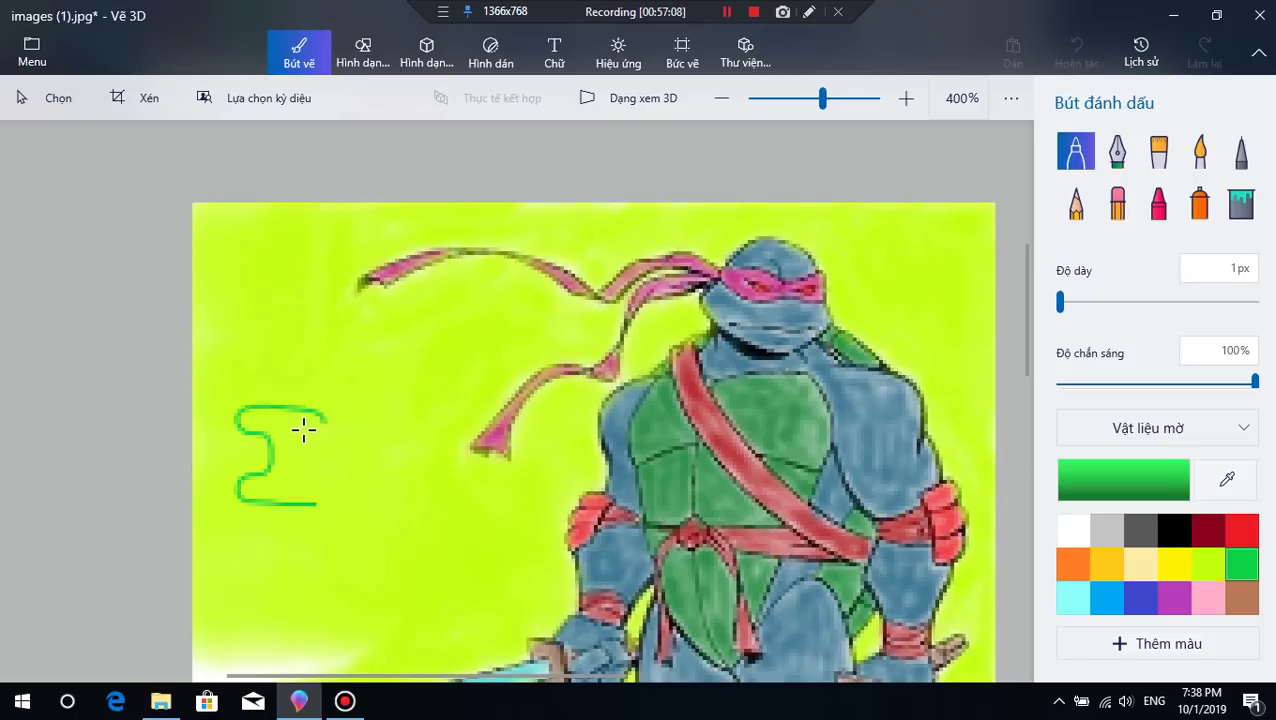
pyautogui.moveTo(317, 503); pyautogui.dragTo(333, 488)
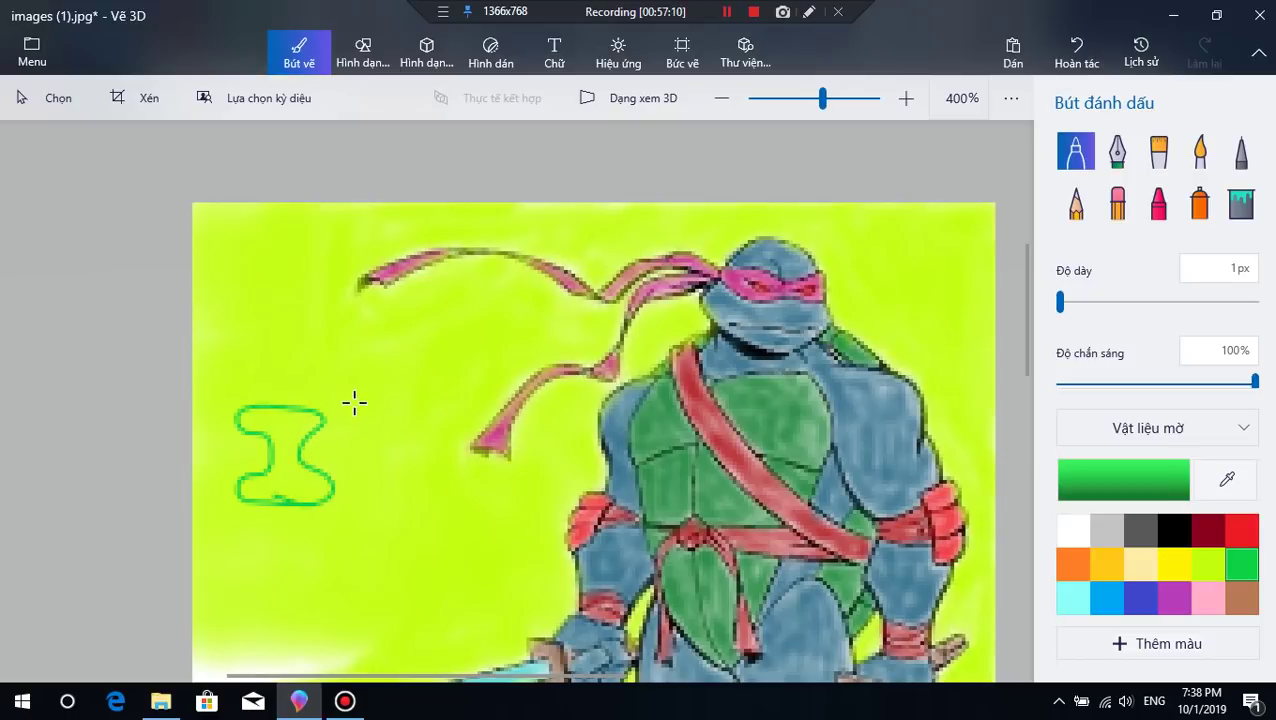
pyautogui.moveTo(353, 402); pyautogui.dragTo(355, 492)
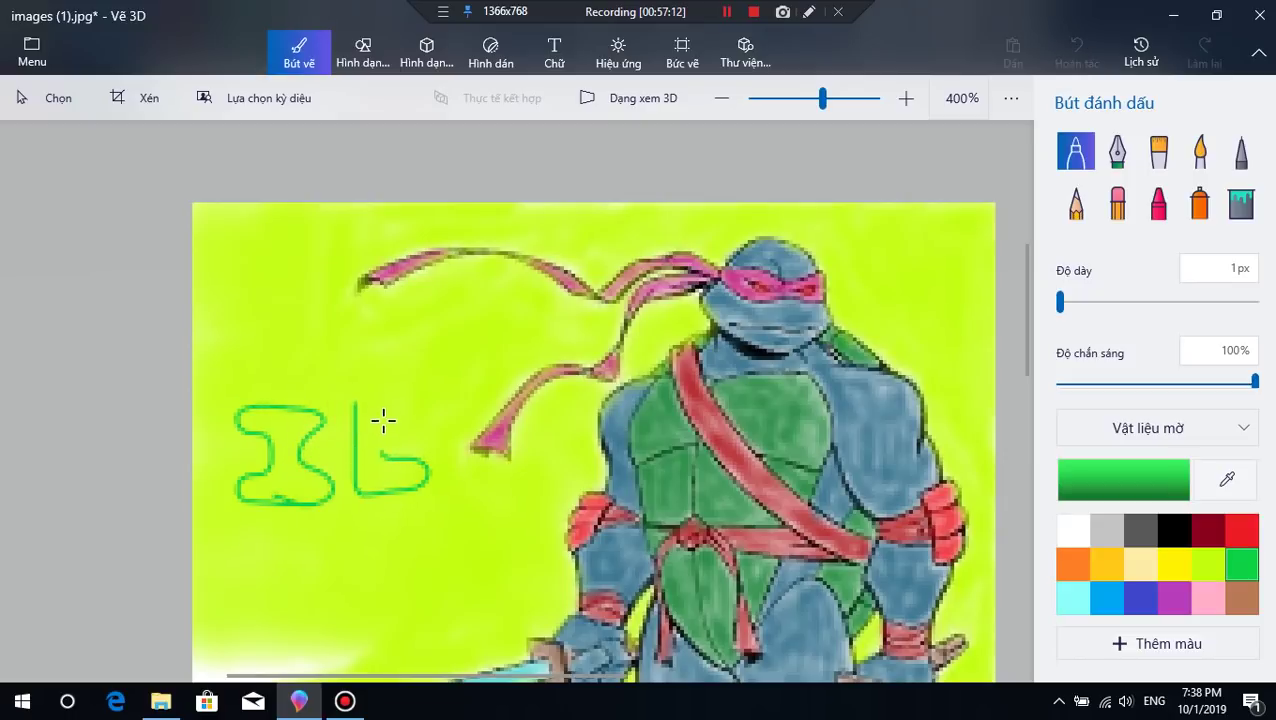
pyautogui.moveTo(361, 401); pyautogui.dragTo(378, 406)
pyautogui.moveTo(372, 560); pyautogui.dragTo(421, 549)
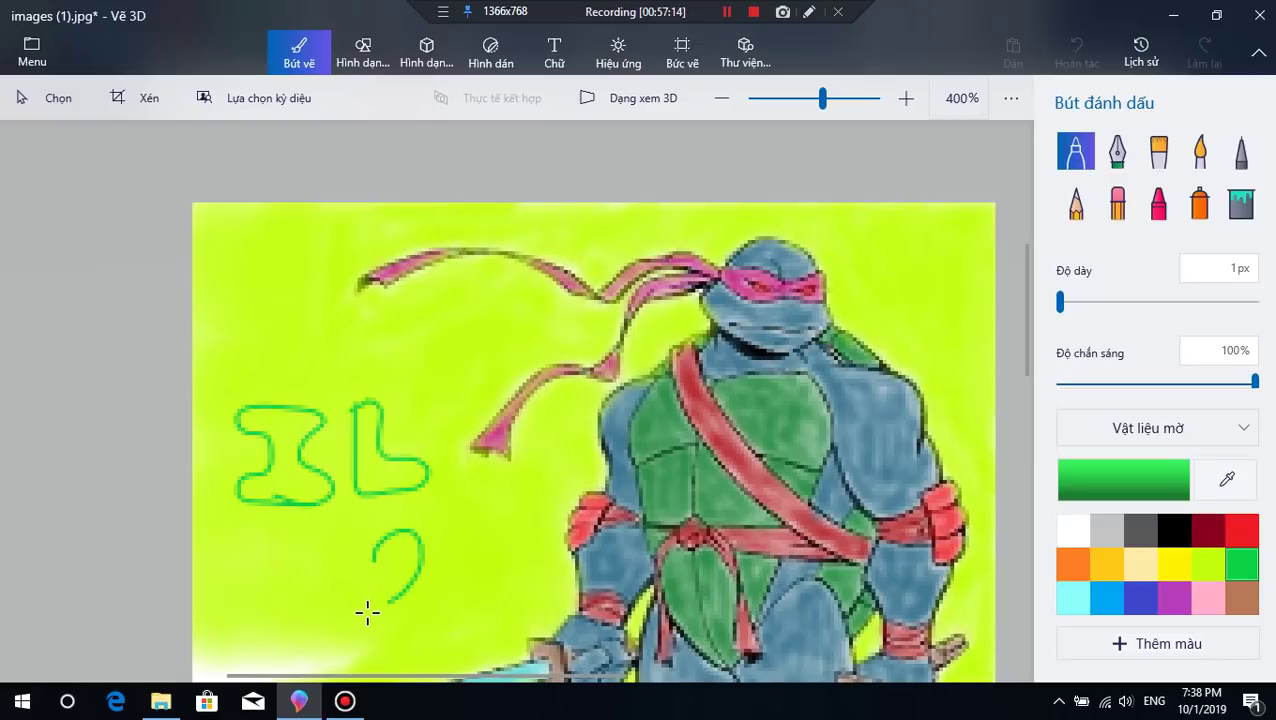
pyautogui.moveTo(367, 613); pyautogui.dragTo(331, 538)
pyautogui.click(1077, 50)
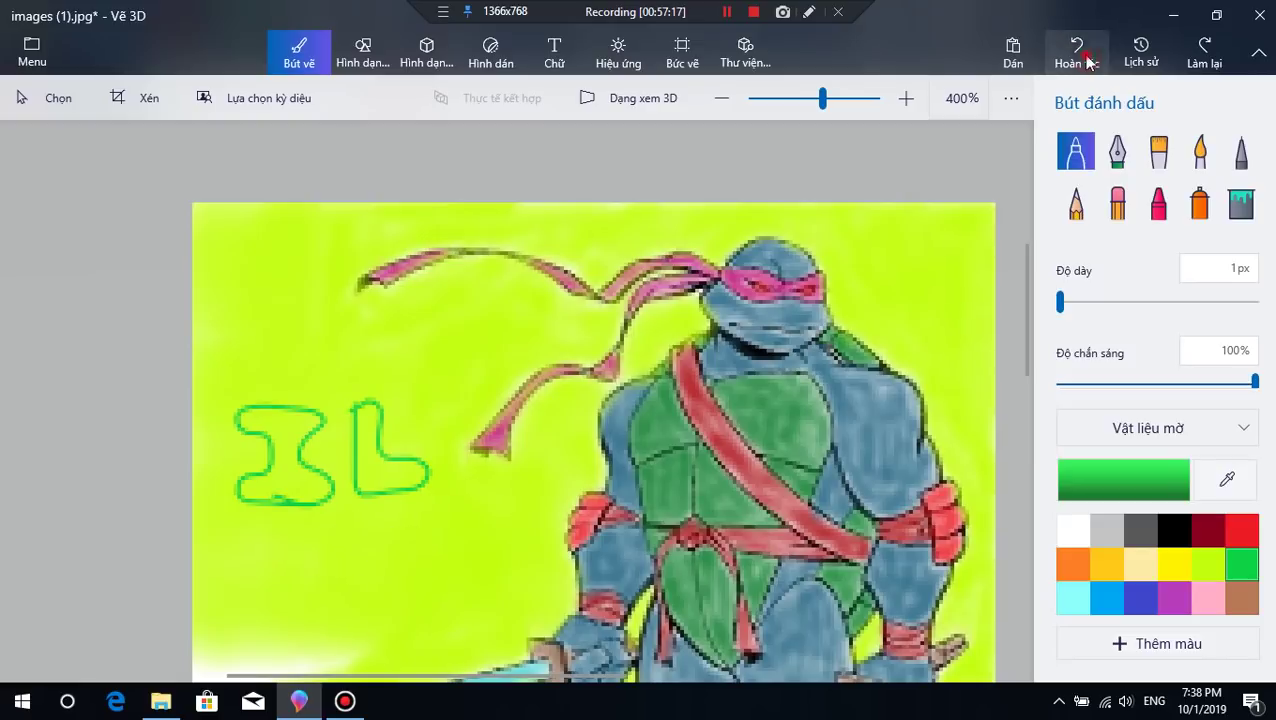
pyautogui.click(1077, 50)
pyautogui.click(1077, 50)
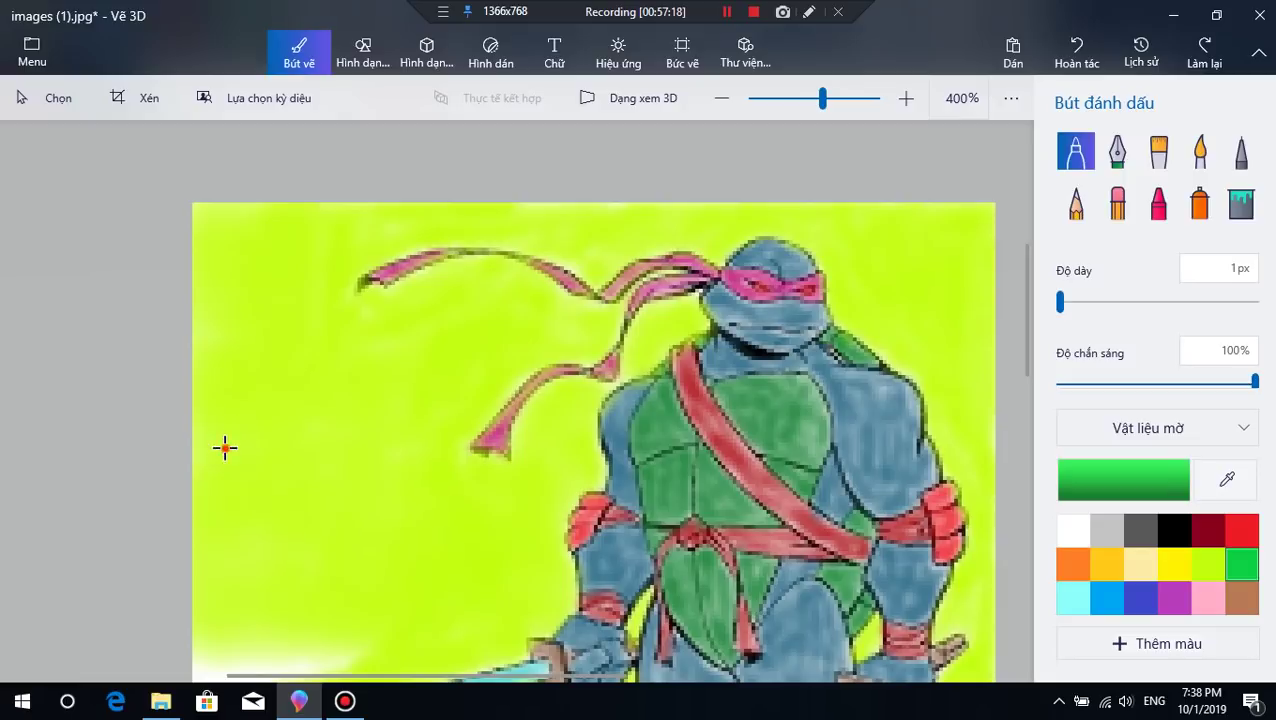
# Step: Draw the word ANH in outlined green letters on the open background below the upper ribbon
pyautogui.moveTo(225, 448); pyautogui.dragTo(250, 378)
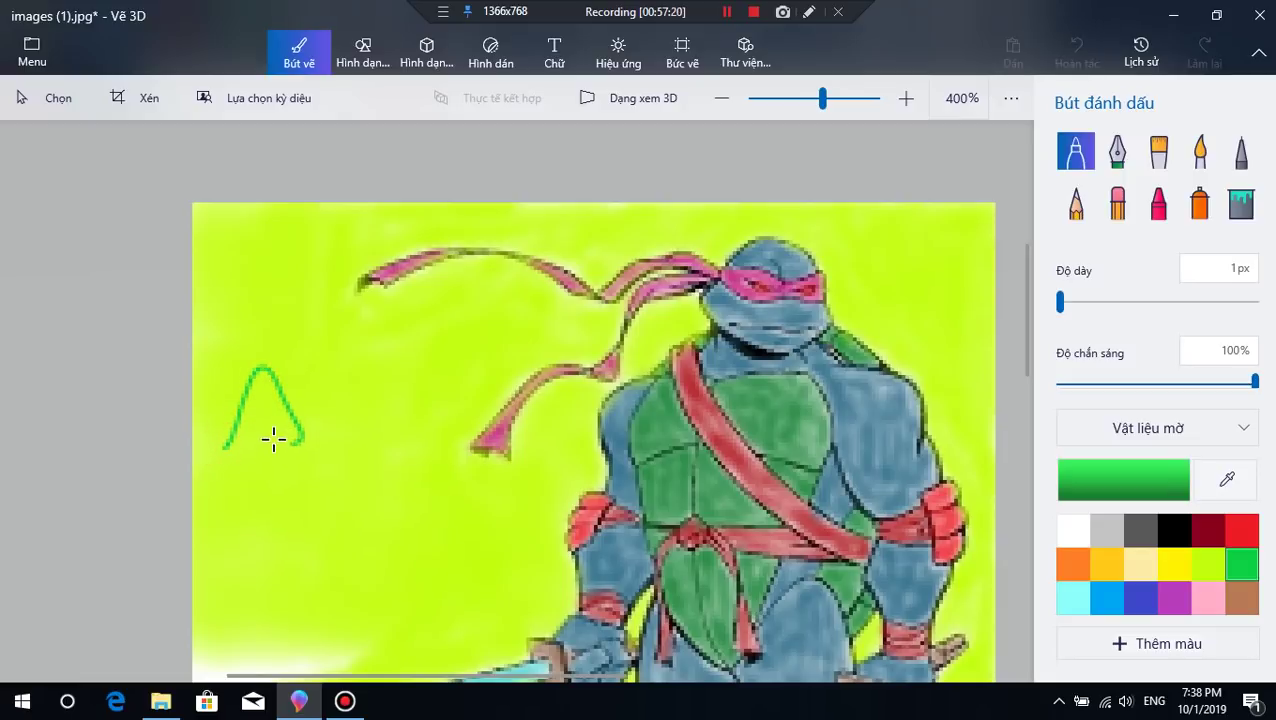
pyautogui.moveTo(248, 450); pyautogui.dragTo(216, 452)
pyautogui.moveTo(260, 396); pyautogui.dragTo(262, 413)
pyautogui.moveTo(328, 384); pyautogui.dragTo(335, 433)
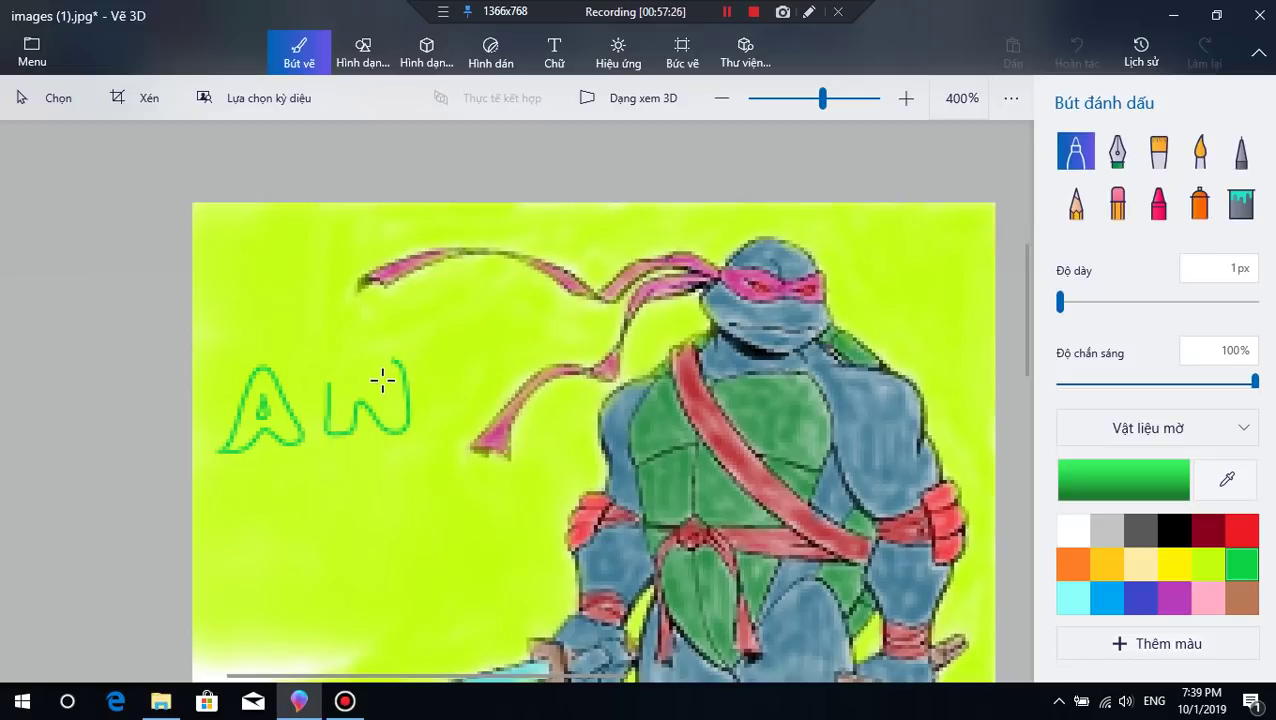
pyautogui.moveTo(328, 370); pyautogui.dragTo(329, 360)
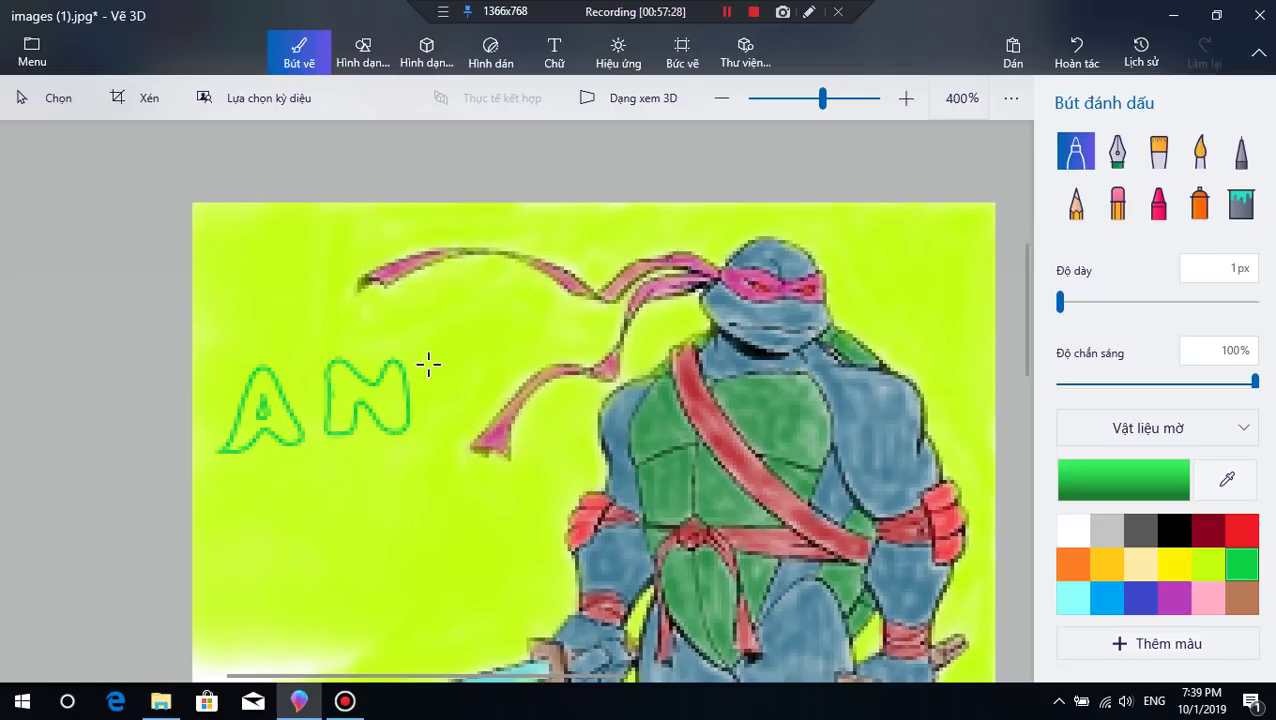
pyautogui.moveTo(427, 355); pyautogui.dragTo(441, 383)
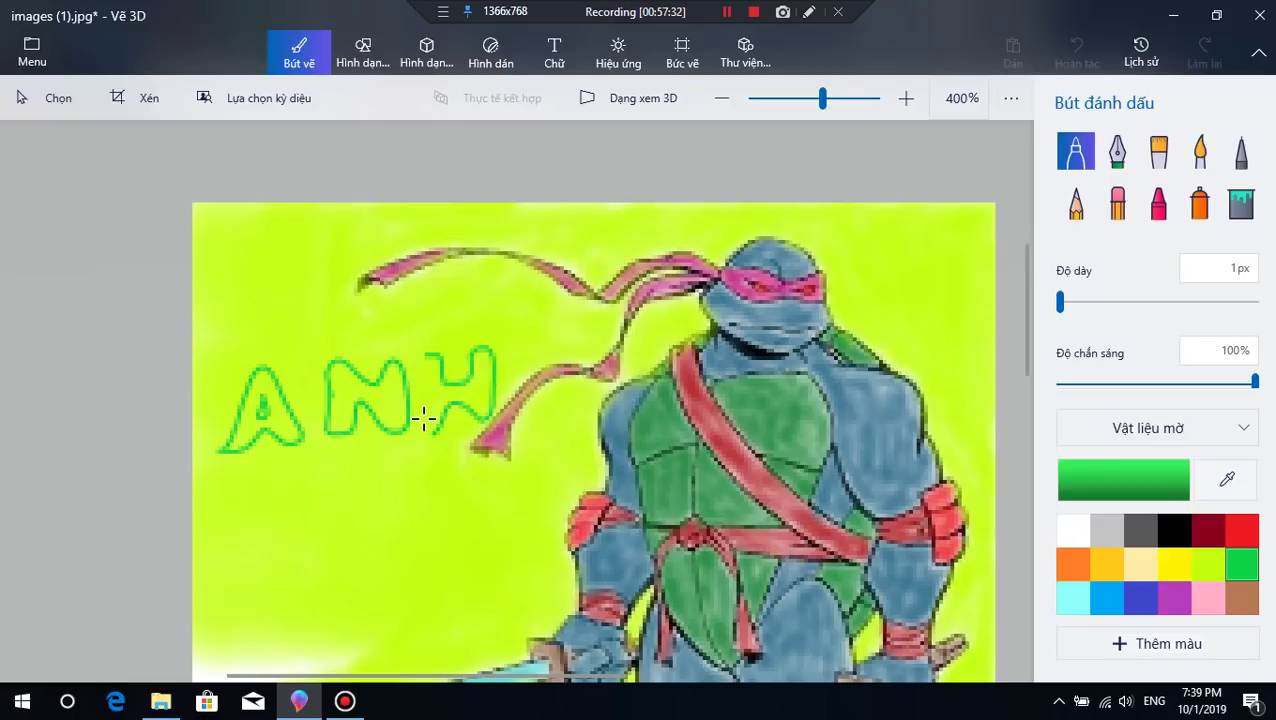
# Step: Draw the word YÊU in outlined green letters beneath ANH, including the circumflex over the E
pyautogui.moveTo(268, 488)
pyautogui.mouseDown()
pyautogui.moveTo(296, 521)
pyautogui.moveTo(299, 560)
pyautogui.mouseUp()
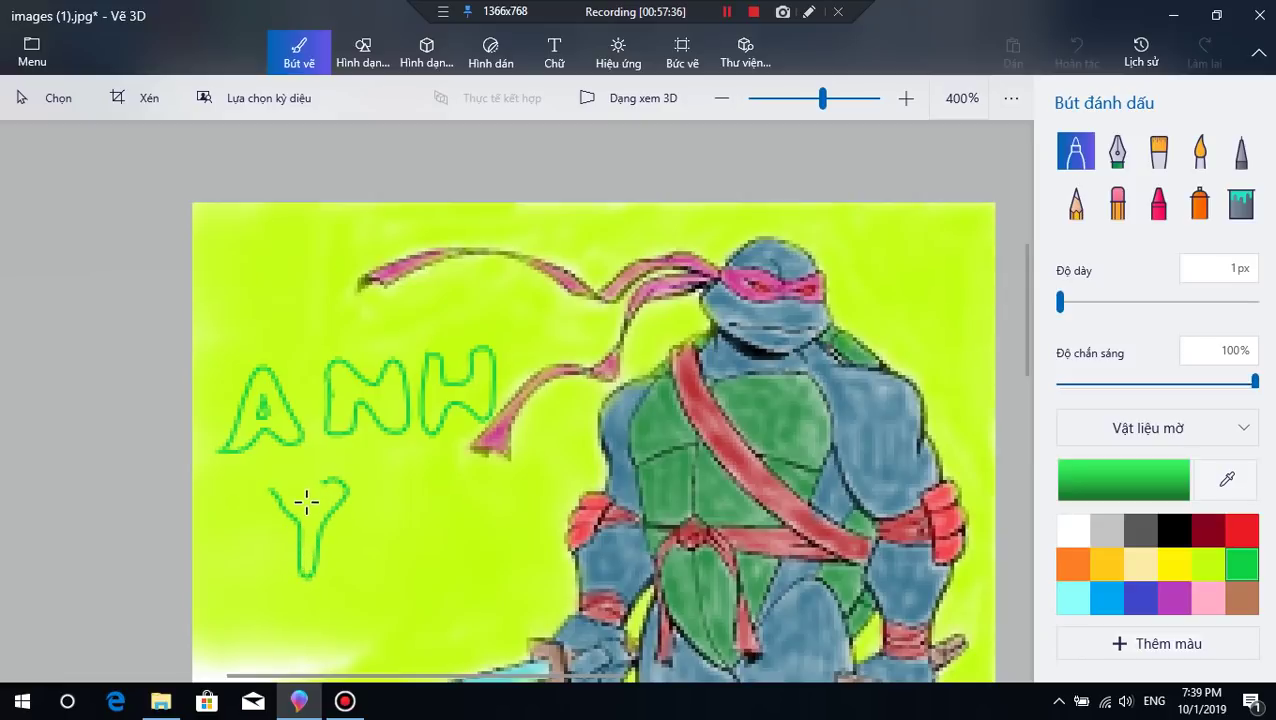
pyautogui.moveTo(278, 487); pyautogui.dragTo(270, 488)
pyautogui.moveTo(380, 479)
pyautogui.mouseDown()
pyautogui.moveTo(420, 502)
pyautogui.moveTo(389, 531)
pyautogui.mouseUp()
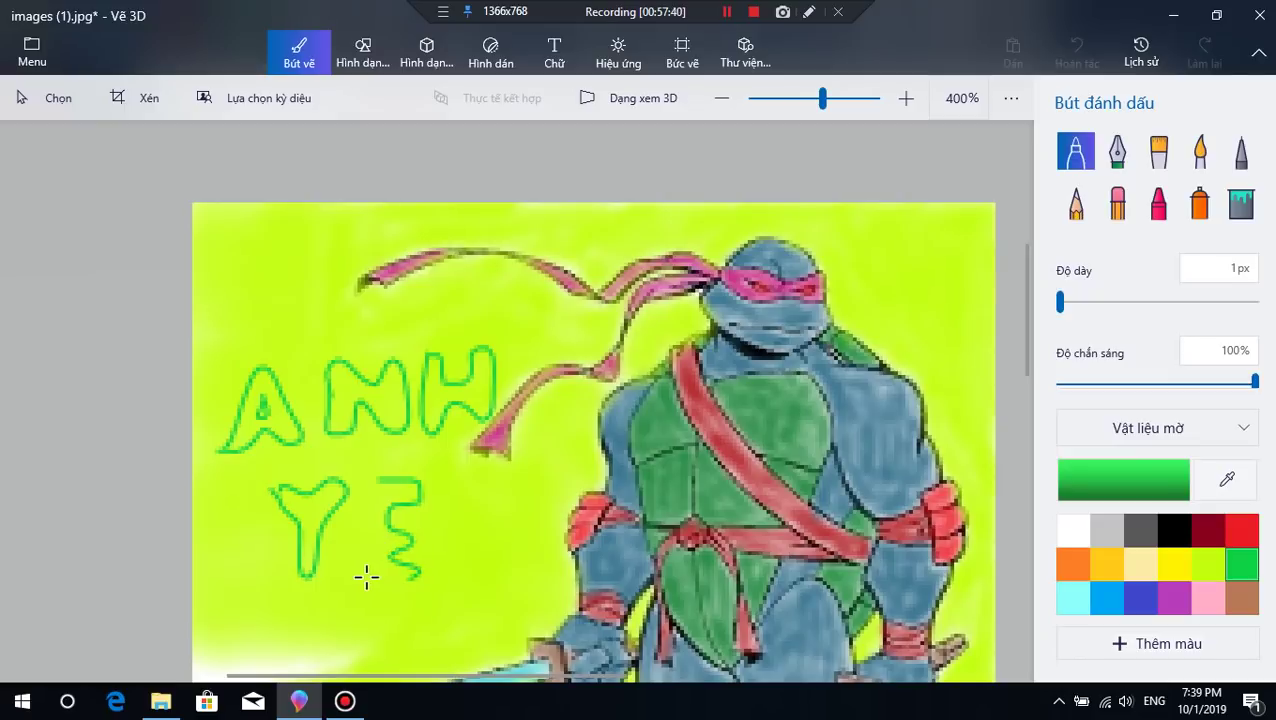
pyautogui.moveTo(366, 577)
pyautogui.mouseDown()
pyautogui.moveTo(368, 505)
pyautogui.moveTo(397, 480)
pyautogui.mouseUp()
pyautogui.moveTo(359, 466)
pyautogui.mouseDown()
pyautogui.moveTo(401, 445)
pyautogui.moveTo(420, 472)
pyautogui.moveTo(427, 452)
pyautogui.moveTo(412, 438)
pyautogui.moveTo(392, 435)
pyautogui.moveTo(358, 473)
pyautogui.moveTo(463, 485)
pyautogui.moveTo(462, 518)
pyautogui.mouseUp()
pyautogui.moveTo(520, 558)
pyautogui.mouseDown()
pyautogui.moveTo(492, 580)
pyautogui.moveTo(443, 568)
pyautogui.mouseUp()
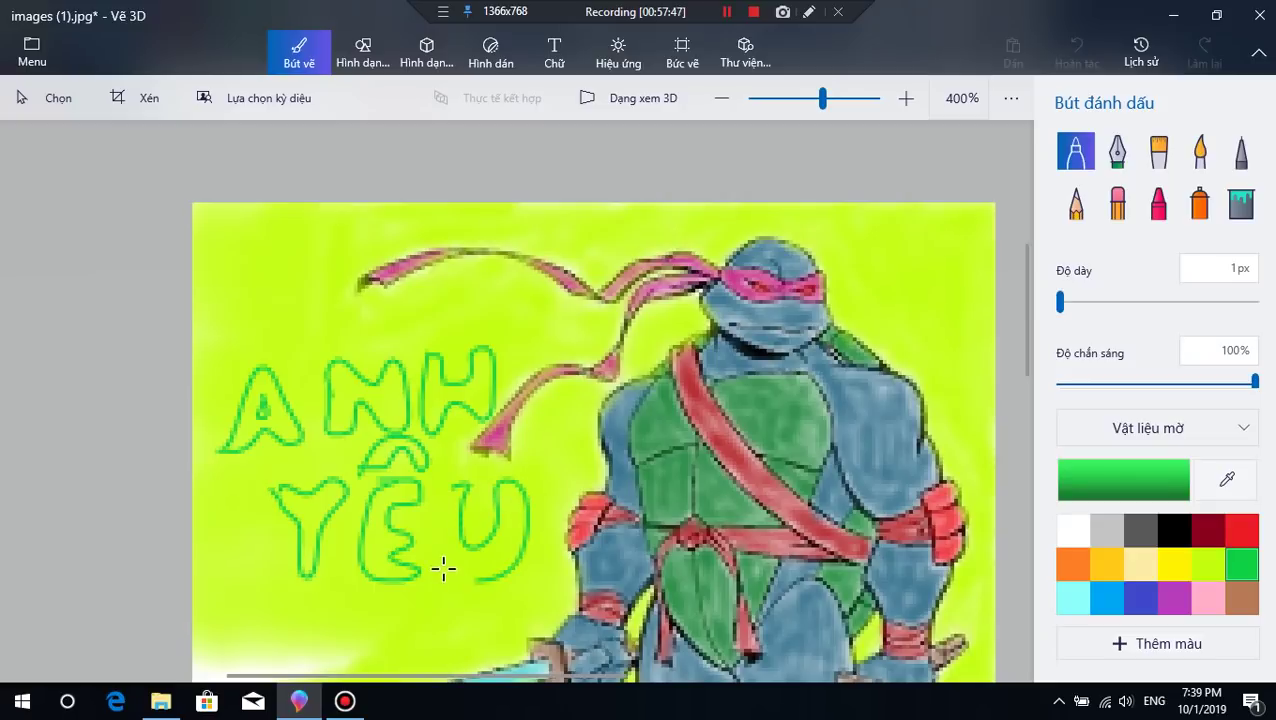
pyautogui.moveTo(446, 492); pyautogui.dragTo(448, 486)
# Step: Draw the word EM in outlined green letters beneath YÊU, just above the outstretched sword
pyautogui.moveTo(295, 613)
pyautogui.mouseDown()
pyautogui.moveTo(282, 650)
pyautogui.moveTo(309, 665)
pyautogui.mouseUp()
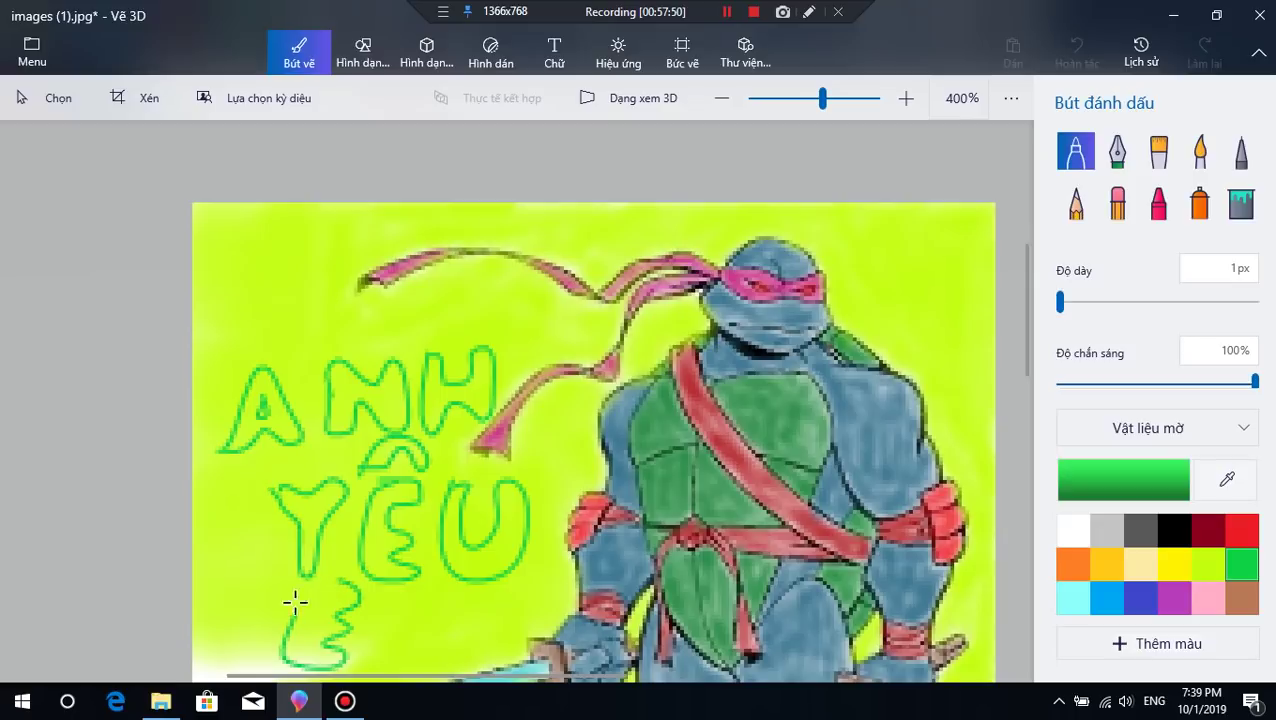
pyautogui.moveTo(295, 601); pyautogui.dragTo(355, 592)
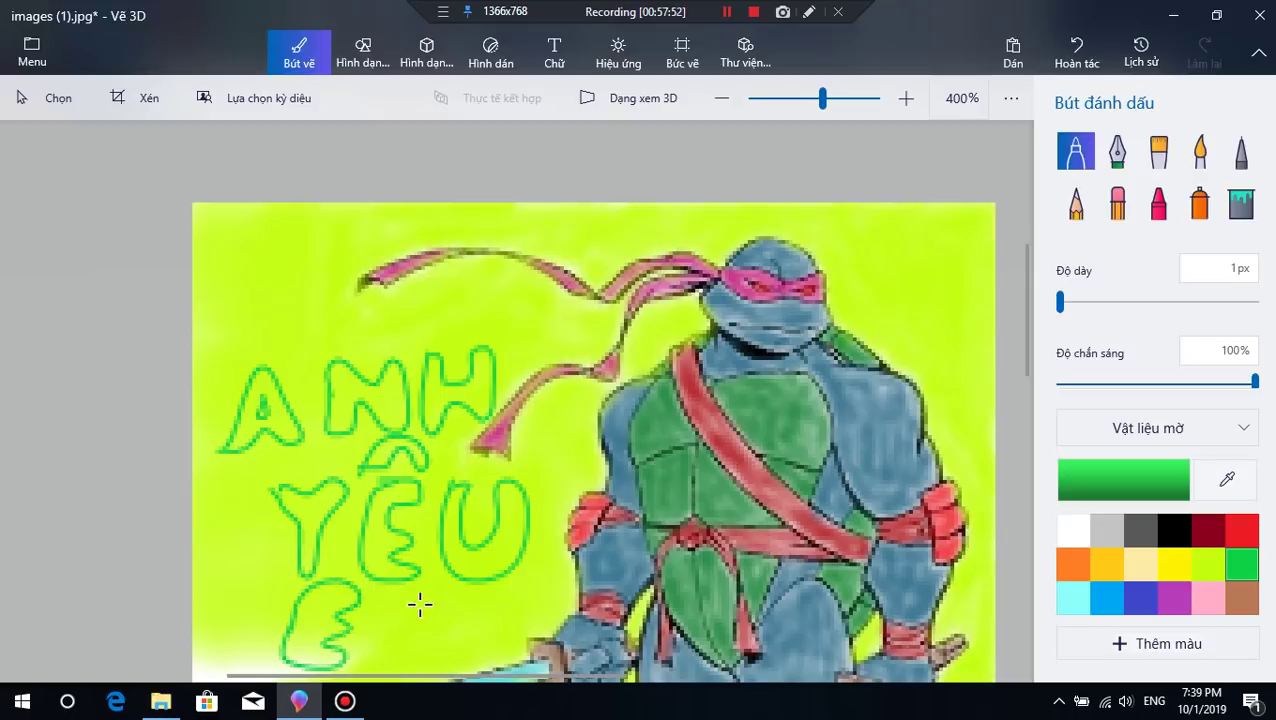
pyautogui.moveTo(375, 655)
pyautogui.mouseDown()
pyautogui.moveTo(408, 638)
pyautogui.moveTo(441, 641)
pyautogui.mouseUp()
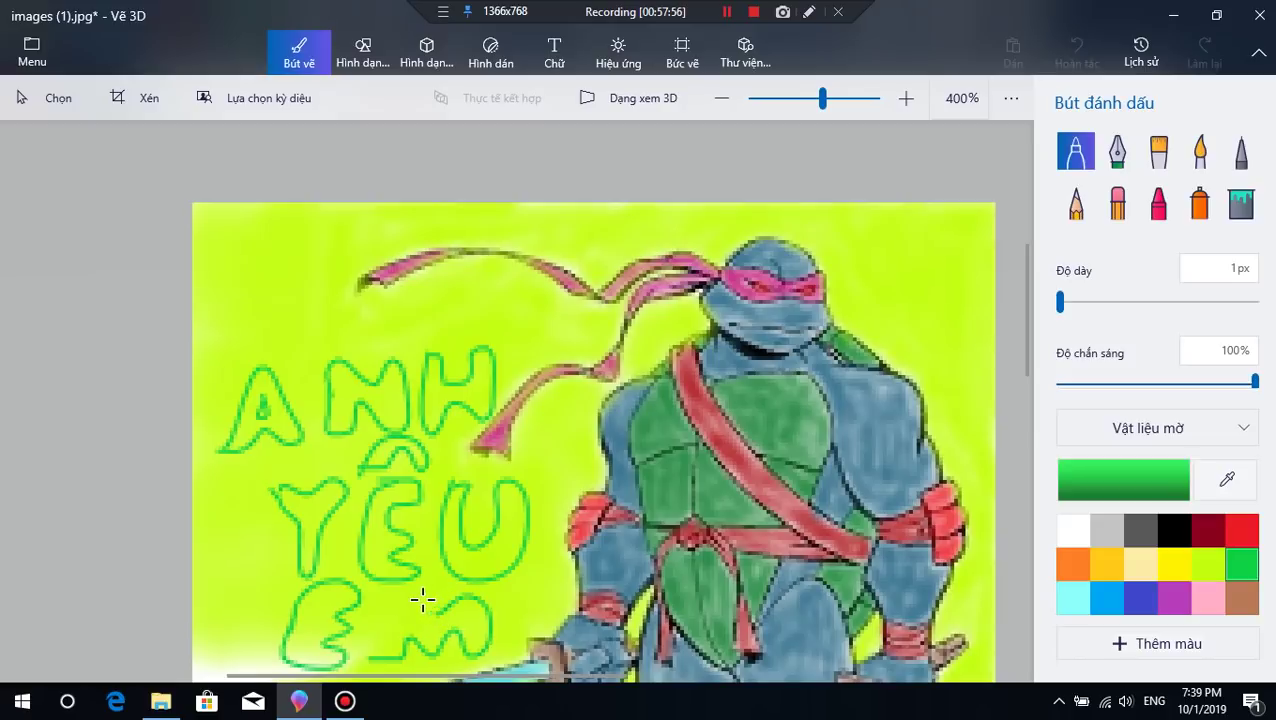
pyautogui.moveTo(370, 630); pyautogui.dragTo(380, 628)
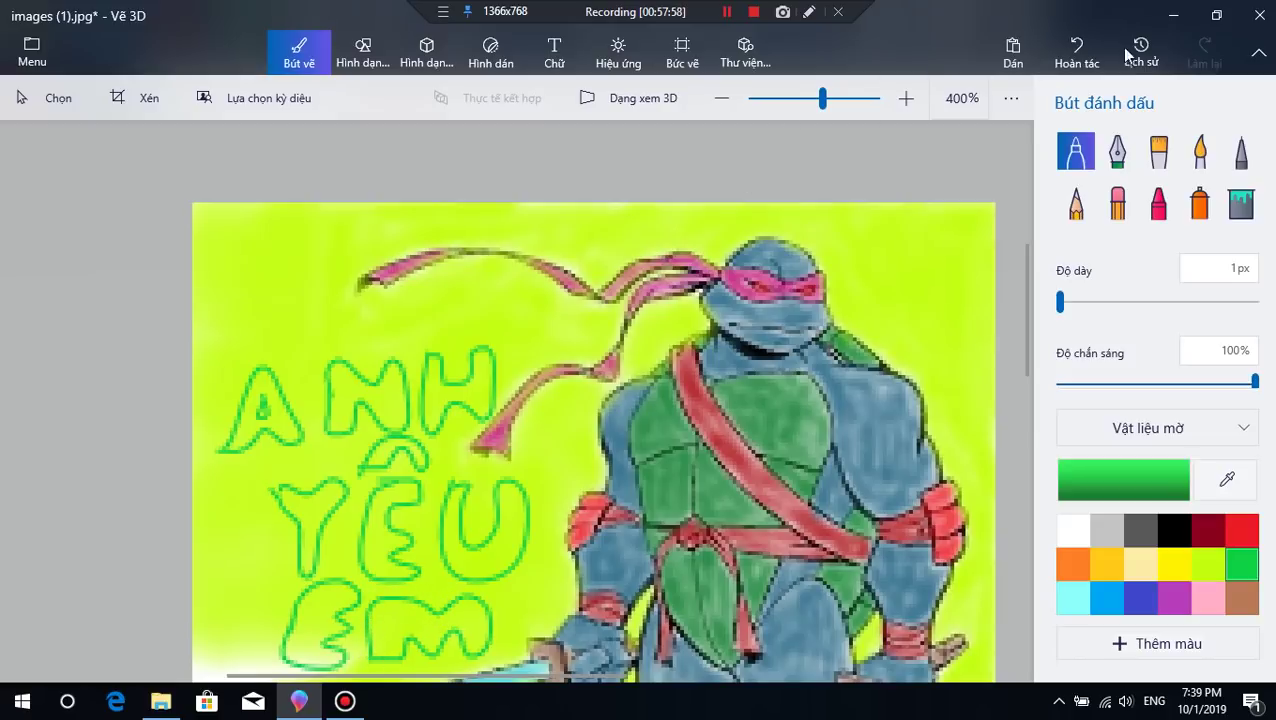
# Step: Undo all the outlined green lettering on the background
pyautogui.click(1077, 50)
pyautogui.click(1077, 50)
pyautogui.click(1077, 50)
pyautogui.click(1077, 50)
pyautogui.click(1077, 50)
pyautogui.click(1077, 50)
pyautogui.click(1077, 50)
pyautogui.click(1077, 50)
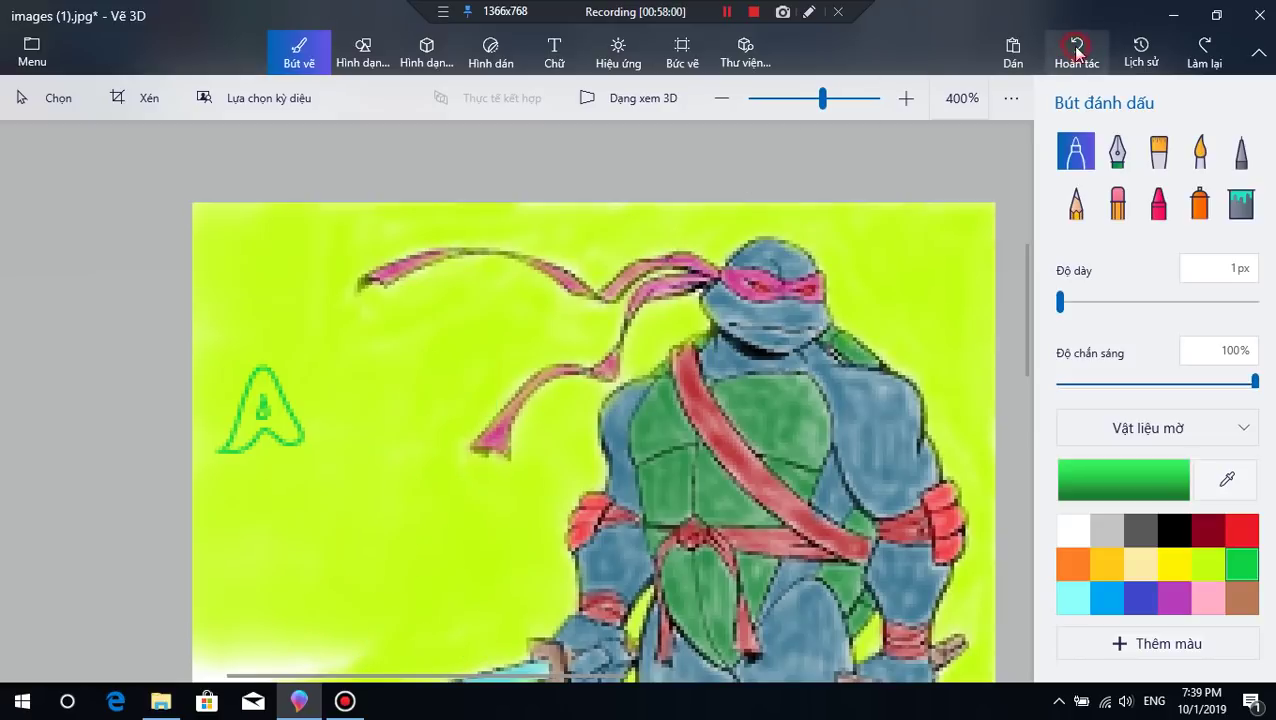
pyautogui.click(1077, 50)
# Step: Paint the white strip above the outstretched sword lime green with the watercolour brush
pyautogui.click(1205, 563)
pyautogui.scroll(-4, 433, 521)
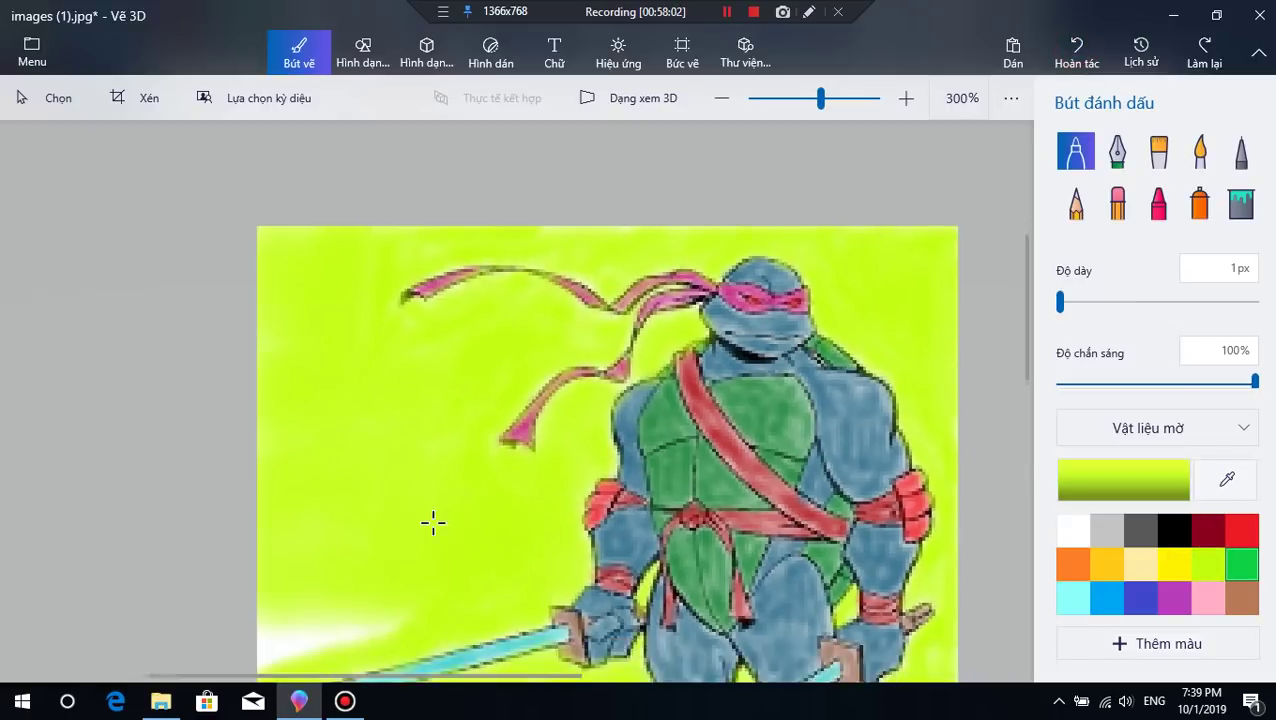
pyautogui.scroll(3, 404, 401)
pyautogui.scroll(-3, 362, 367)
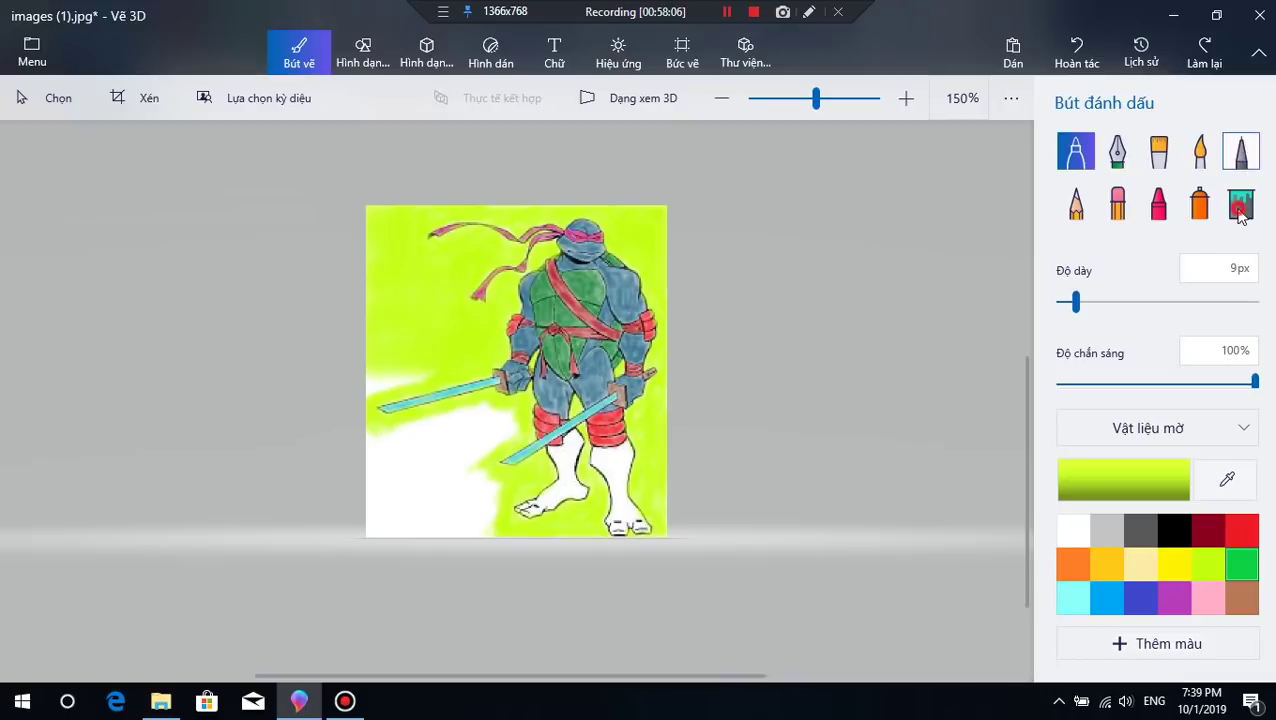
pyautogui.click(1240, 203)
pyautogui.click(1237, 148)
pyautogui.click(1200, 150)
pyautogui.scroll(2, 400, 402)
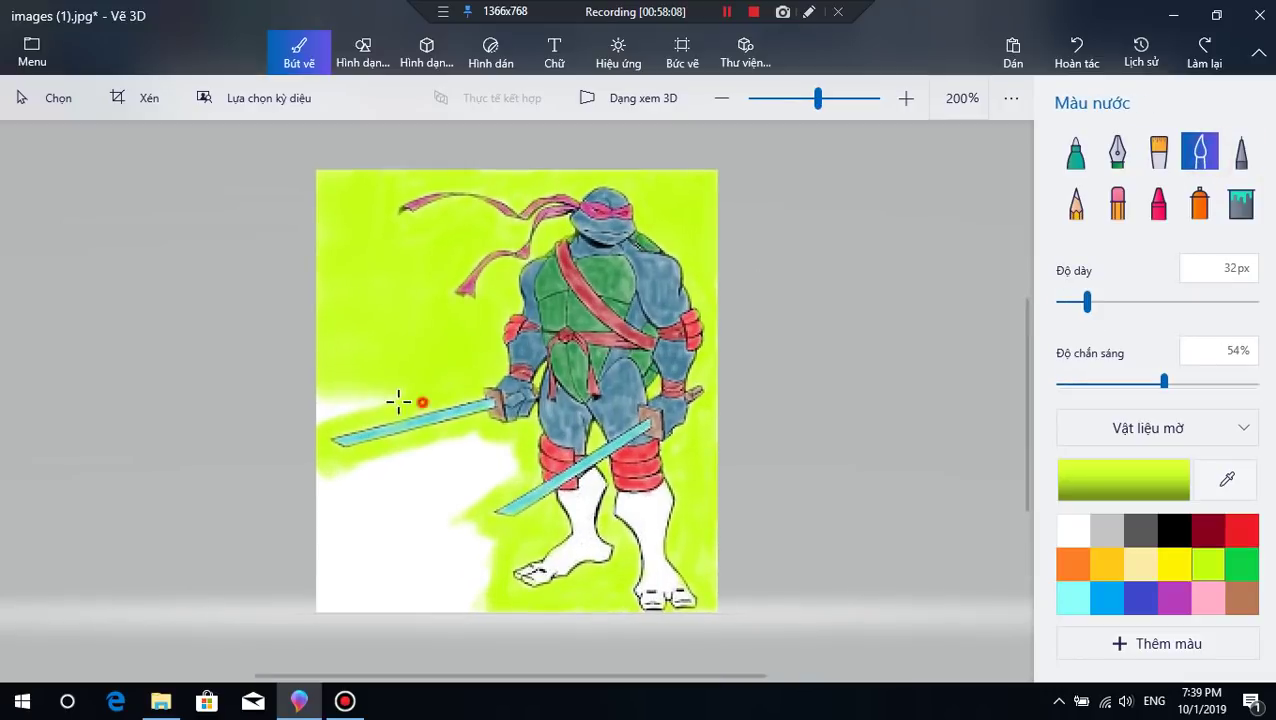
pyautogui.moveTo(378, 392); pyautogui.dragTo(293, 424)
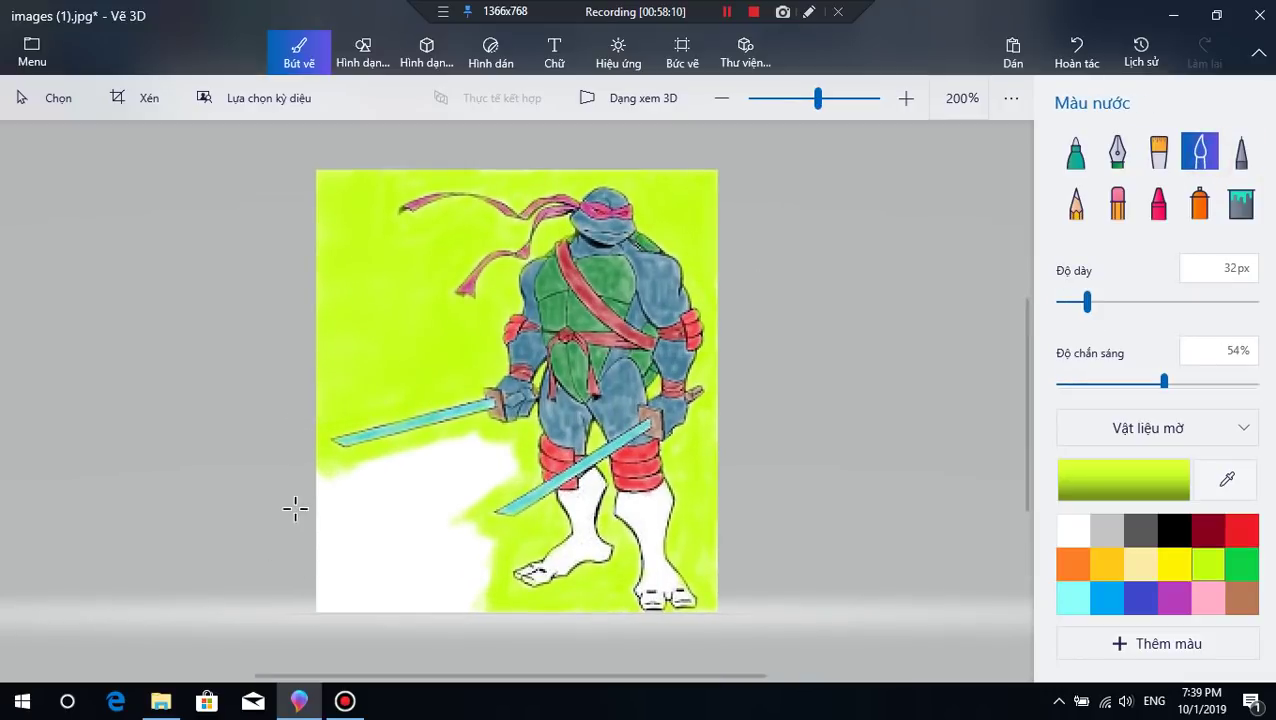
# Step: Paint lime green over much of the white area below the outstretched sword and touch up the background around the legs
pyautogui.moveTo(295, 509)
pyautogui.mouseDown()
pyautogui.moveTo(329, 525)
pyautogui.moveTo(319, 564)
pyautogui.moveTo(329, 474)
pyautogui.moveTo(335, 523)
pyautogui.moveTo(357, 484)
pyautogui.moveTo(366, 493)
pyautogui.moveTo(354, 498)
pyautogui.moveTo(366, 477)
pyautogui.moveTo(330, 471)
pyautogui.moveTo(336, 482)
pyautogui.moveTo(459, 445)
pyautogui.moveTo(394, 469)
pyautogui.mouseUp()
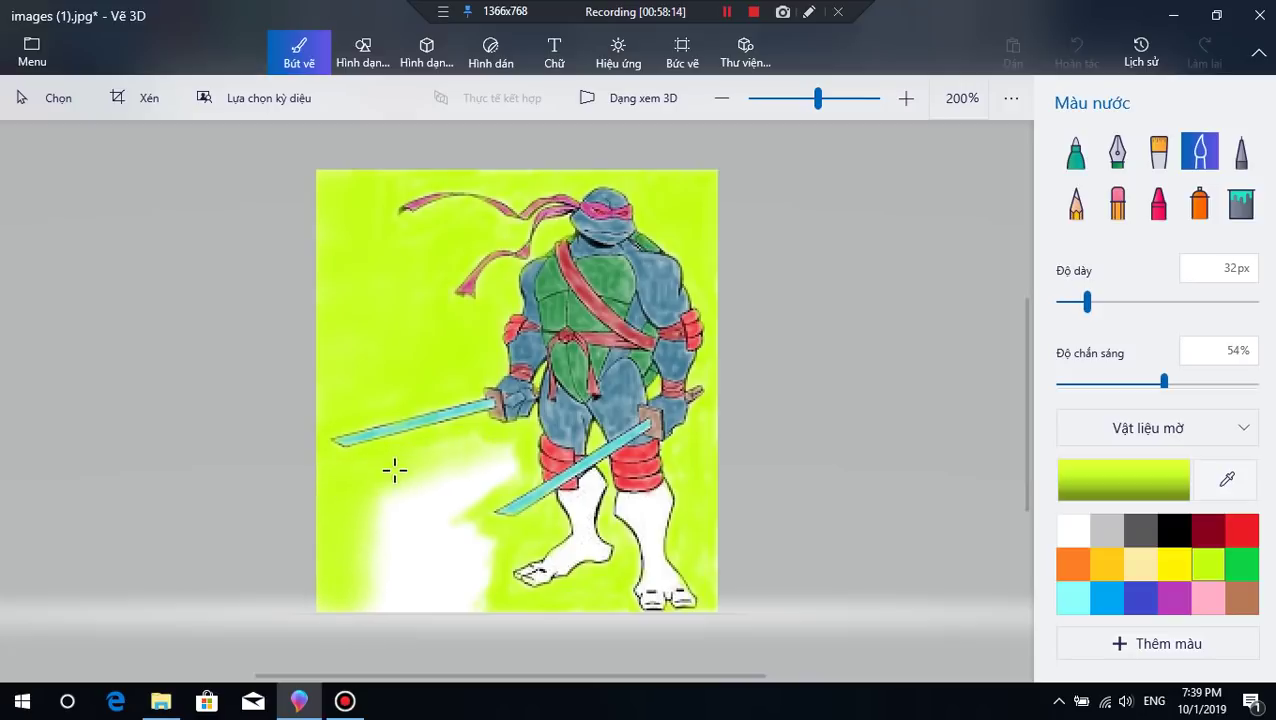
pyautogui.moveTo(484, 448); pyautogui.dragTo(445, 527)
pyautogui.moveTo(500, 470)
pyautogui.mouseDown()
pyautogui.moveTo(473, 487)
pyautogui.moveTo(483, 574)
pyautogui.mouseUp()
pyautogui.moveTo(692, 530); pyautogui.dragTo(686, 558)
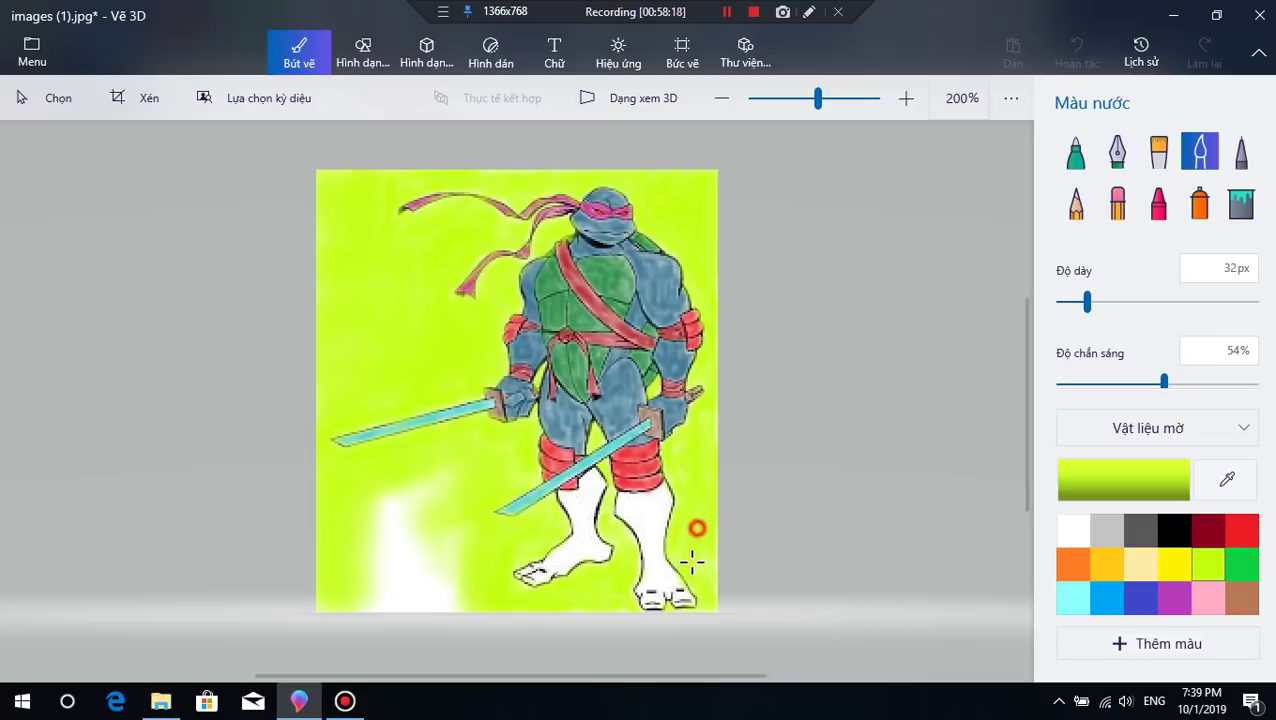
pyautogui.click(505, 433)
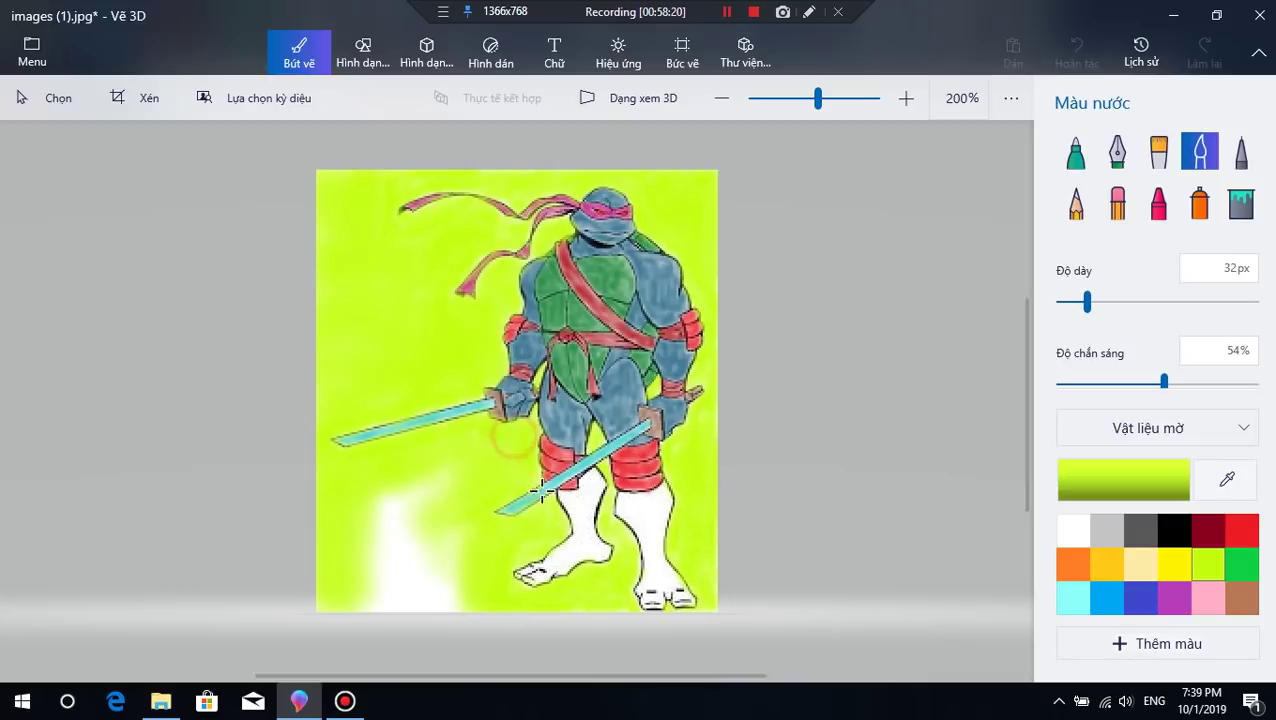
pyautogui.click(539, 520)
pyautogui.click(671, 469)
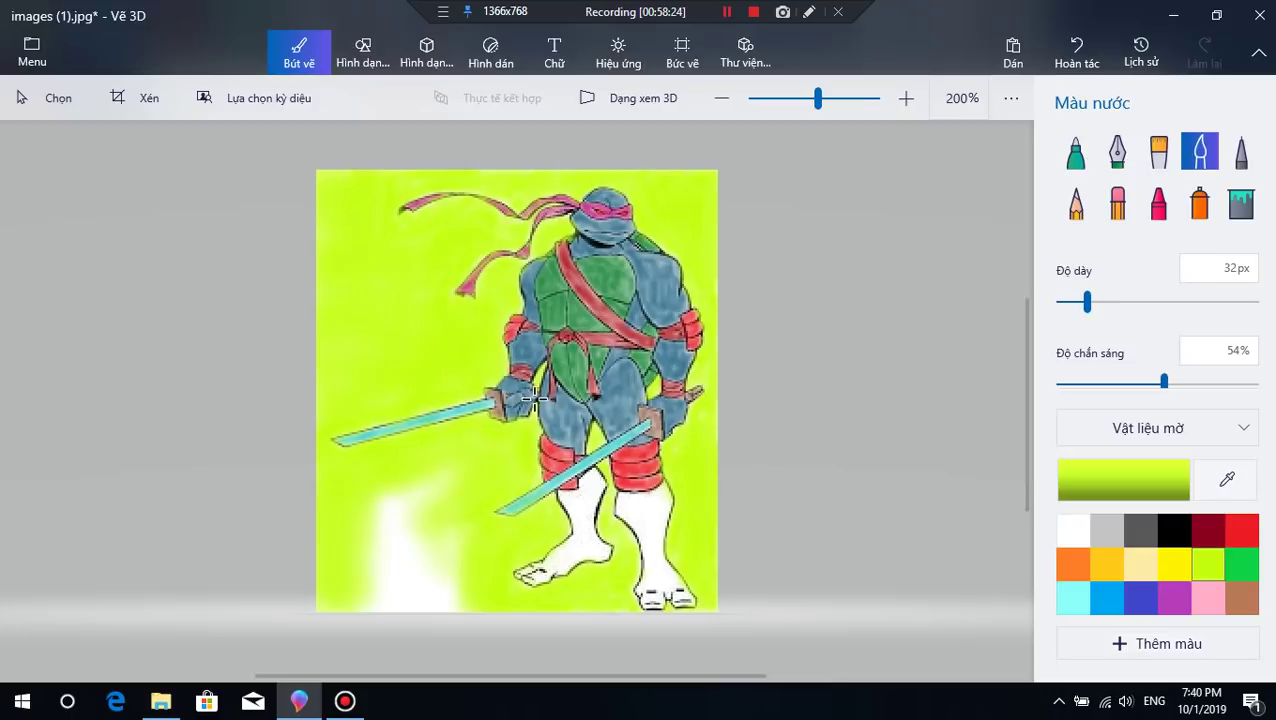
# Step: Mix a muted slate blue brush colour, starting from the bright blue swatch
pyautogui.scroll(2, 533, 397)
pyautogui.scroll(-2, 533, 397)
pyautogui.click(1160, 601)
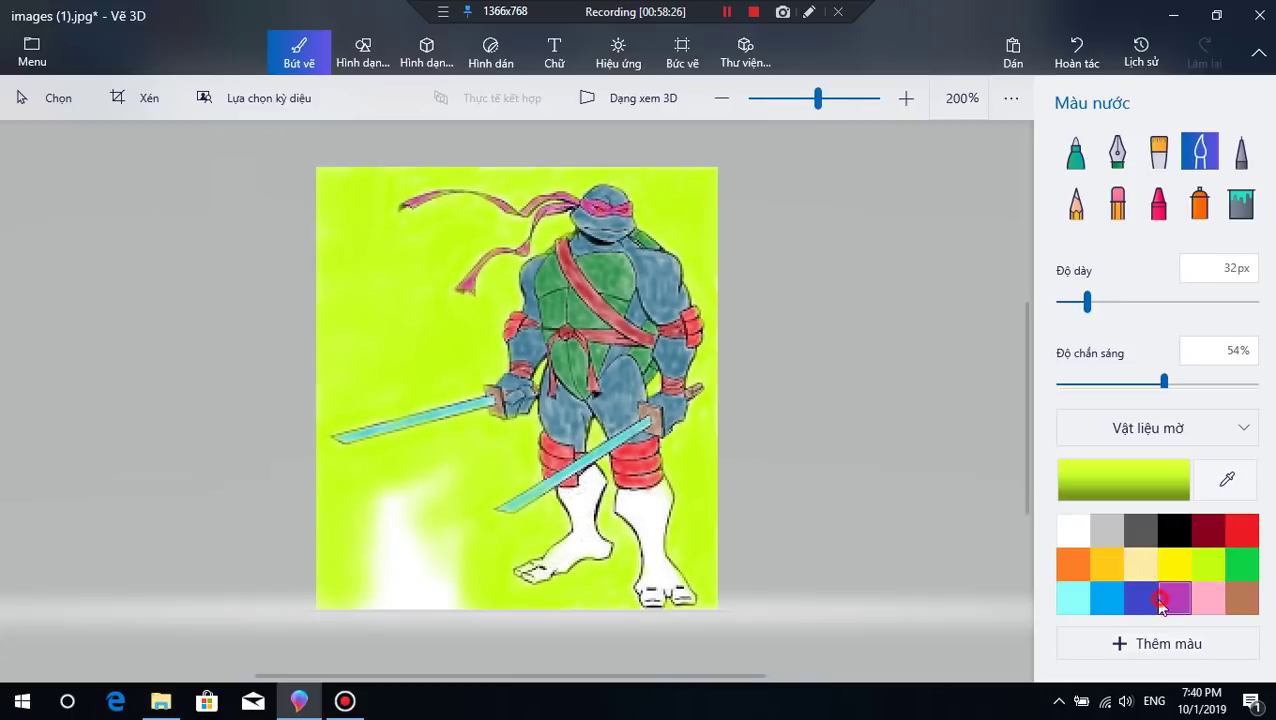
pyautogui.click(1106, 598)
pyautogui.click(1123, 480)
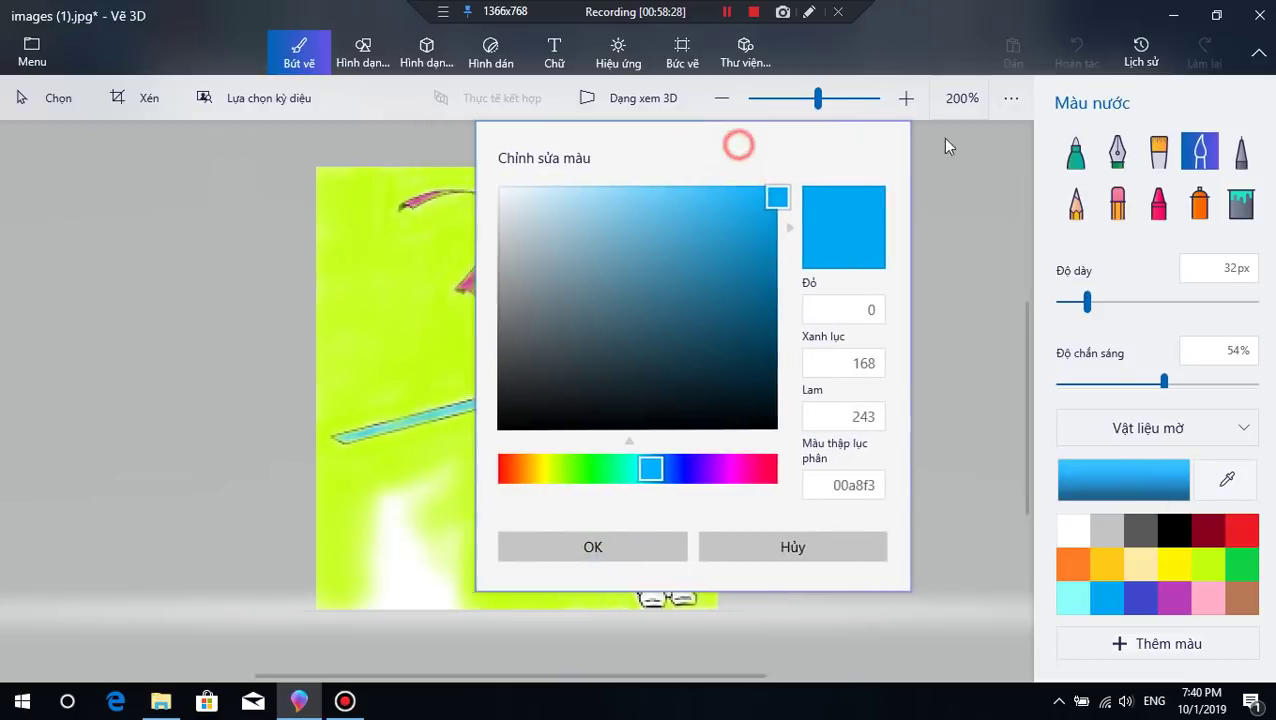
pyautogui.moveTo(948, 146); pyautogui.dragTo(1168, 134)
pyautogui.moveTo(1010, 350); pyautogui.dragTo(1000, 297)
pyautogui.click(963, 541)
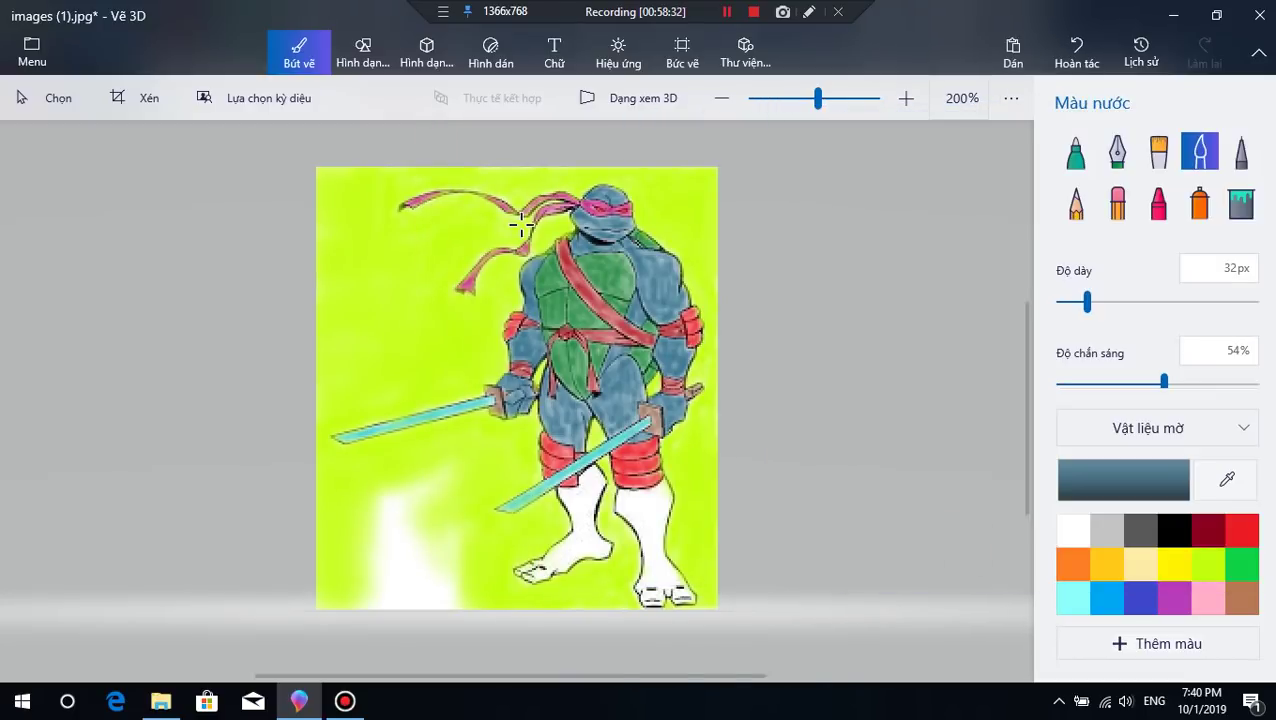
# Step: Paint slate blue over the arms, shoulders and thighs with a 12 px watercolour brush to even out the skin
pyautogui.scroll(2, 518, 227)
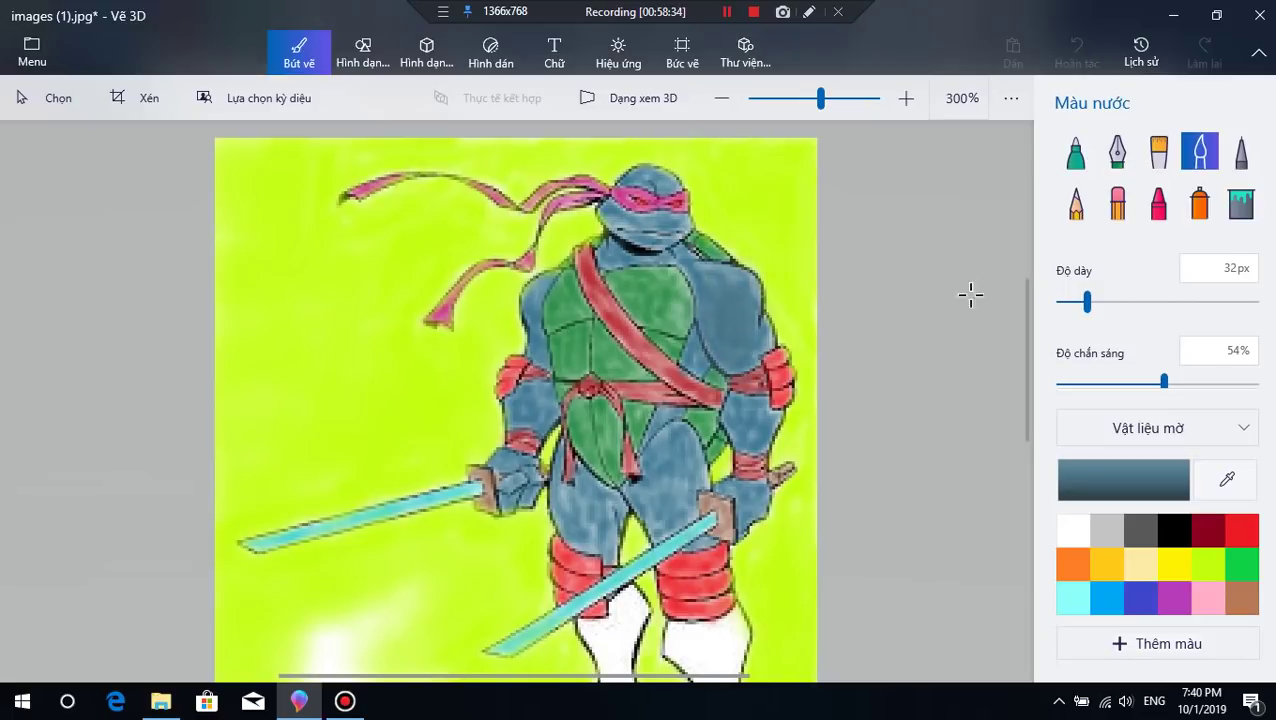
pyautogui.moveTo(1087, 302); pyautogui.dragTo(1045, 305)
pyautogui.moveTo(538, 287)
pyautogui.mouseDown()
pyautogui.moveTo(535, 362)
pyautogui.moveTo(540, 352)
pyautogui.mouseUp()
pyautogui.moveTo(612, 245)
pyautogui.mouseDown()
pyautogui.moveTo(691, 258)
pyautogui.moveTo(664, 298)
pyautogui.mouseUp()
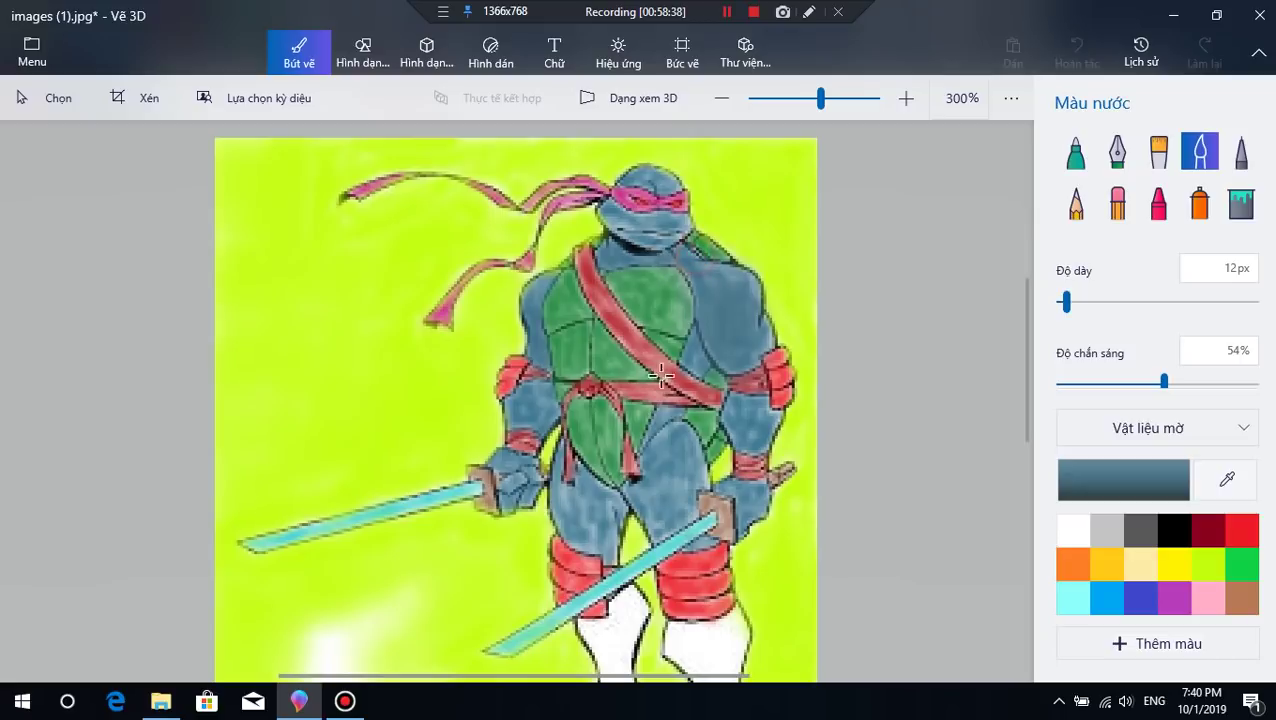
pyautogui.moveTo(686, 345); pyautogui.dragTo(700, 368)
pyautogui.moveTo(521, 405)
pyautogui.mouseDown()
pyautogui.moveTo(552, 415)
pyautogui.moveTo(500, 466)
pyautogui.moveTo(506, 500)
pyautogui.moveTo(521, 479)
pyautogui.moveTo(581, 486)
pyautogui.moveTo(564, 493)
pyautogui.moveTo(582, 536)
pyautogui.moveTo(594, 515)
pyautogui.moveTo(606, 555)
pyautogui.moveTo(615, 508)
pyautogui.moveTo(585, 545)
pyautogui.mouseUp()
pyautogui.moveTo(676, 460)
pyautogui.mouseDown()
pyautogui.moveTo(646, 500)
pyautogui.moveTo(678, 488)
pyautogui.moveTo(692, 441)
pyautogui.moveTo(680, 512)
pyautogui.moveTo(732, 430)
pyautogui.moveTo(755, 447)
pyautogui.mouseUp()
# Step: Even out the slate blue on the turtle's neck and head, undoing a stray stroke
pyautogui.moveTo(678, 271)
pyautogui.mouseDown()
pyautogui.moveTo(660, 240)
pyautogui.moveTo(605, 215)
pyautogui.moveTo(668, 218)
pyautogui.mouseUp()
pyautogui.moveTo(630, 162)
pyautogui.mouseDown()
pyautogui.moveTo(643, 193)
pyautogui.moveTo(672, 182)
pyautogui.moveTo(692, 238)
pyautogui.moveTo(688, 215)
pyautogui.mouseUp()
pyautogui.click(1079, 45)
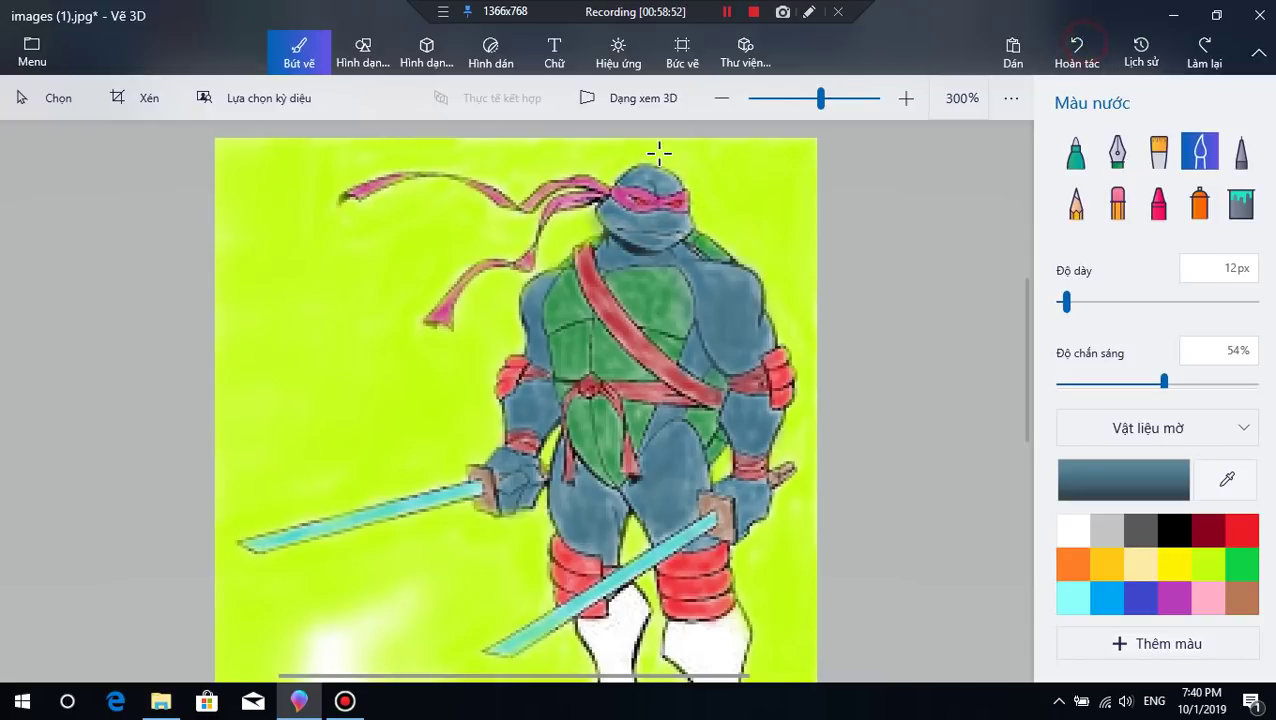
pyautogui.moveTo(640, 165)
pyautogui.mouseDown()
pyautogui.moveTo(638, 190)
pyautogui.moveTo(660, 178)
pyautogui.moveTo(670, 202)
pyautogui.moveTo(610, 210)
pyautogui.mouseUp()
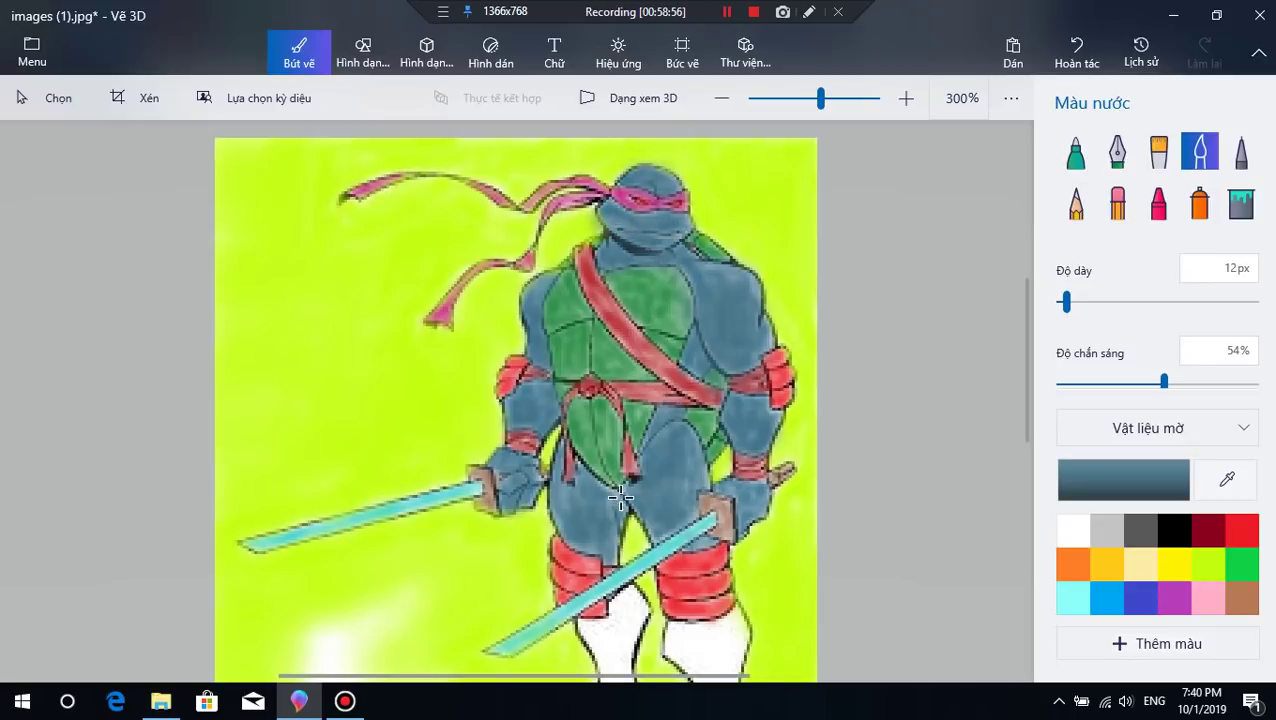
# Step: Paint both white lower legs and feet slate blue, undoing strokes that go astray
pyautogui.scroll(-4, 637, 531)
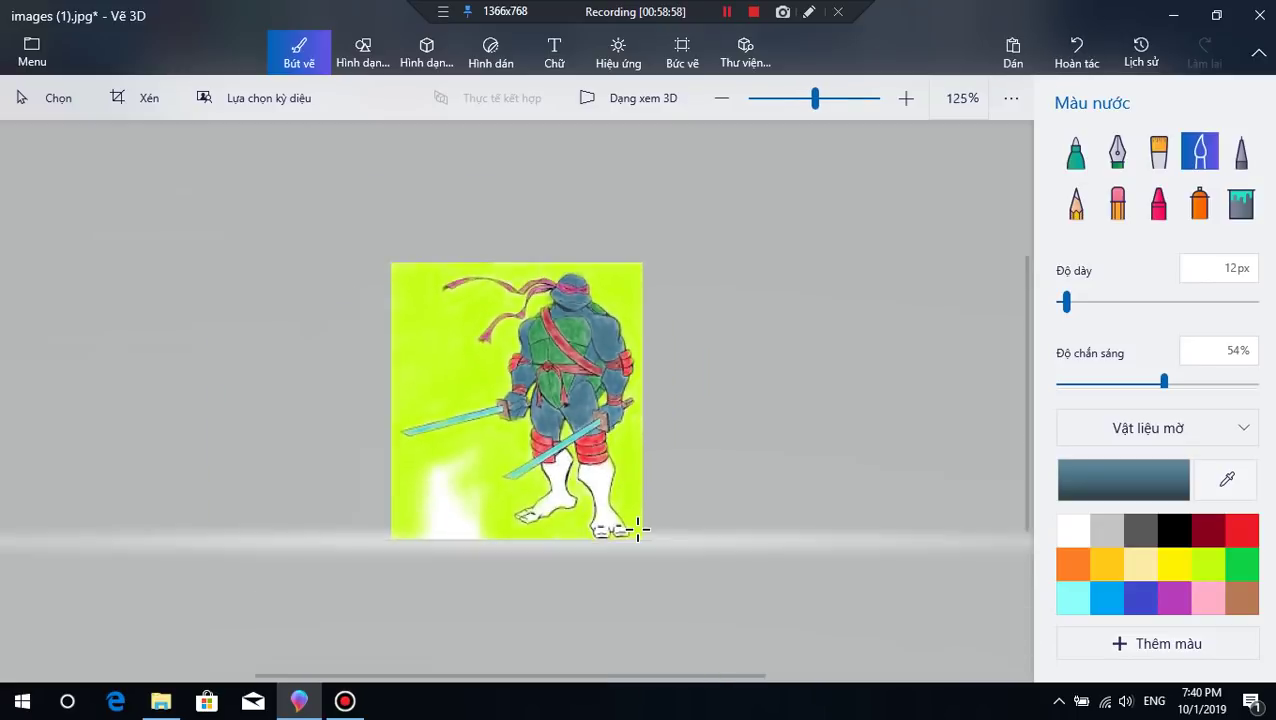
pyautogui.scroll(3, 637, 531)
pyautogui.moveTo(636, 425)
pyautogui.mouseDown()
pyautogui.moveTo(640, 535)
pyautogui.moveTo(665, 535)
pyautogui.moveTo(655, 515)
pyautogui.moveTo(685, 528)
pyautogui.moveTo(665, 466)
pyautogui.moveTo(645, 515)
pyautogui.moveTo(620, 437)
pyautogui.moveTo(660, 430)
pyautogui.moveTo(625, 420)
pyautogui.moveTo(665, 440)
pyautogui.moveTo(621, 431)
pyautogui.moveTo(655, 435)
pyautogui.moveTo(625, 480)
pyautogui.moveTo(630, 452)
pyautogui.moveTo(652, 534)
pyautogui.moveTo(675, 500)
pyautogui.moveTo(655, 510)
pyautogui.moveTo(660, 455)
pyautogui.moveTo(655, 485)
pyautogui.moveTo(645, 468)
pyautogui.mouseUp()
pyautogui.click(1076, 50)
pyautogui.moveTo(570, 430)
pyautogui.mouseDown()
pyautogui.moveTo(585, 432)
pyautogui.moveTo(580, 405)
pyautogui.moveTo(590, 438)
pyautogui.moveTo(596, 422)
pyautogui.moveTo(584, 452)
pyautogui.moveTo(570, 430)
pyautogui.moveTo(560, 455)
pyautogui.moveTo(562, 430)
pyautogui.moveTo(578, 470)
pyautogui.moveTo(568, 478)
pyautogui.moveTo(584, 440)
pyautogui.moveTo(596, 490)
pyautogui.moveTo(578, 480)
pyautogui.moveTo(510, 510)
pyautogui.moveTo(557, 506)
pyautogui.moveTo(572, 478)
pyautogui.moveTo(525, 510)
pyautogui.moveTo(545, 505)
pyautogui.moveTo(533, 493)
pyautogui.moveTo(580, 490)
pyautogui.moveTo(565, 498)
pyautogui.moveTo(600, 475)
pyautogui.moveTo(585, 470)
pyautogui.mouseUp()
pyautogui.click(1077, 50)
pyautogui.moveTo(575, 480)
pyautogui.mouseDown()
pyautogui.moveTo(590, 418)
pyautogui.moveTo(612, 447)
pyautogui.moveTo(655, 440)
pyautogui.moveTo(636, 371)
pyautogui.moveTo(570, 374)
pyautogui.moveTo(675, 340)
pyautogui.moveTo(622, 355)
pyautogui.mouseUp()
pyautogui.scroll(-3, 490, 421)
pyautogui.scroll(3, 490, 421)
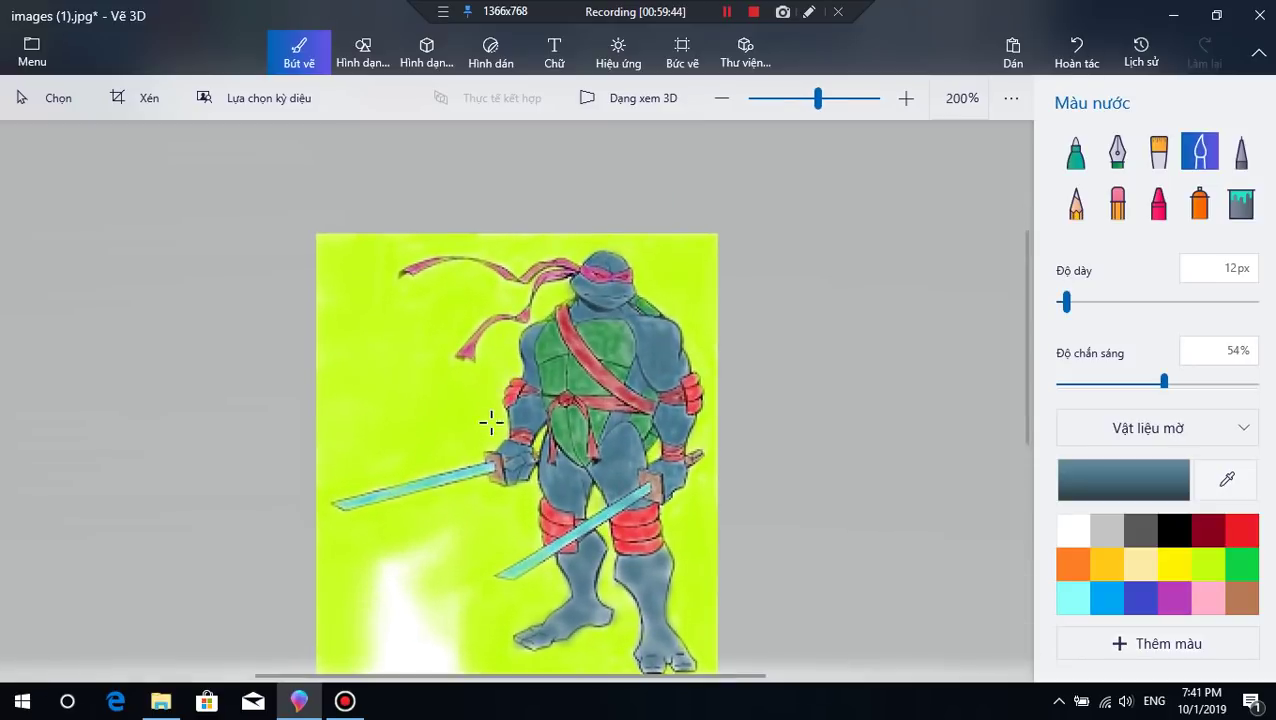
pyautogui.moveTo(527, 361); pyautogui.dragTo(552, 309)
pyautogui.scroll(-2, 498, 478)
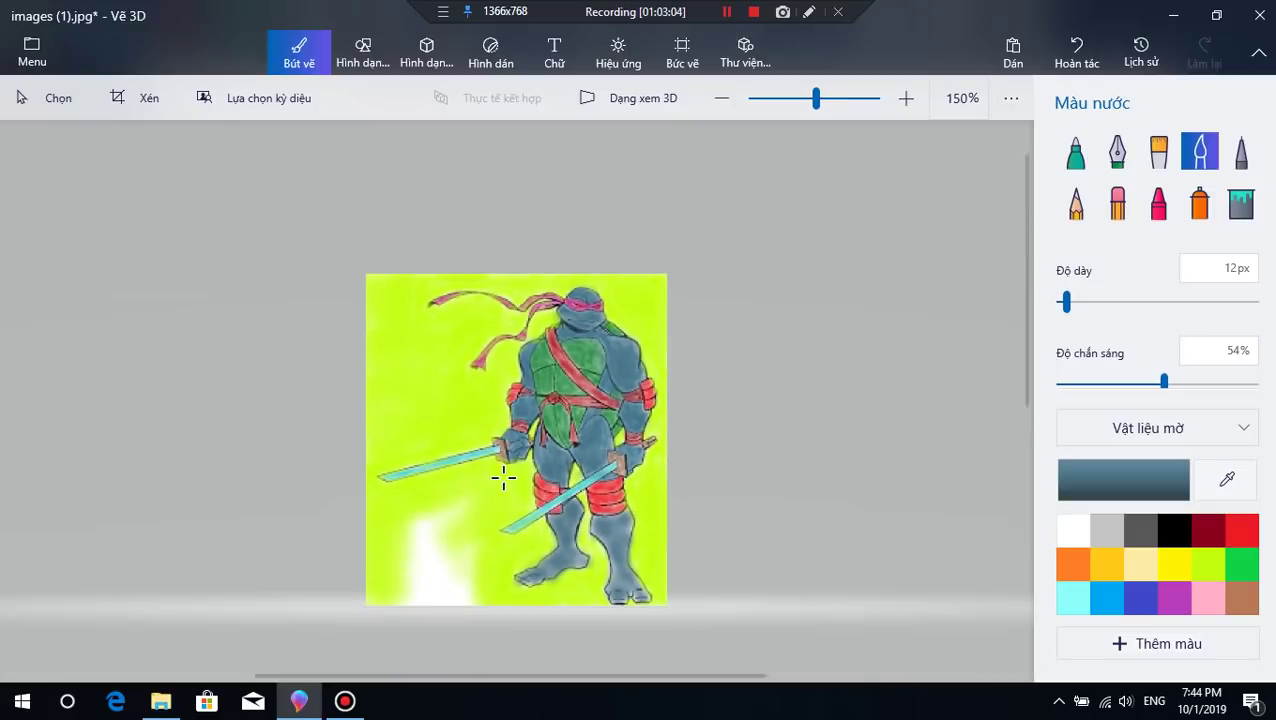
pyautogui.click(1076, 50)
# Step: Repaint the chest plates and the loincloth area bright green with the 12 px watercolour brush
pyautogui.click(1241, 563)
pyautogui.scroll(3, 647, 384)
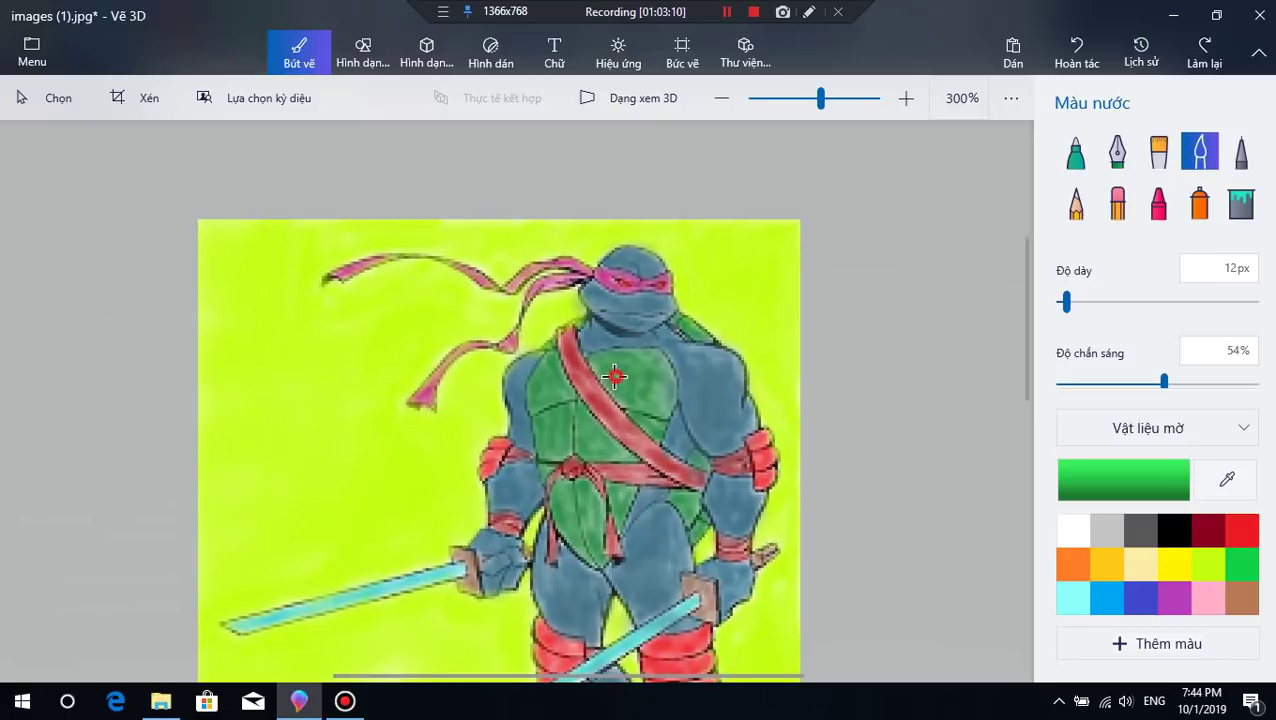
pyautogui.moveTo(647, 384)
pyautogui.mouseDown()
pyautogui.moveTo(608, 381)
pyautogui.moveTo(653, 397)
pyautogui.moveTo(643, 384)
pyautogui.moveTo(660, 367)
pyautogui.moveTo(626, 360)
pyautogui.moveTo(550, 365)
pyautogui.moveTo(537, 388)
pyautogui.moveTo(542, 372)
pyautogui.moveTo(558, 381)
pyautogui.moveTo(552, 372)
pyautogui.moveTo(533, 410)
pyautogui.moveTo(562, 420)
pyautogui.moveTo(546, 447)
pyautogui.moveTo(573, 412)
pyautogui.moveTo(588, 447)
pyautogui.moveTo(582, 427)
pyautogui.moveTo(626, 463)
pyautogui.moveTo(569, 485)
pyautogui.moveTo(571, 522)
pyautogui.moveTo(561, 483)
pyautogui.moveTo(582, 540)
pyautogui.mouseUp()
pyautogui.moveTo(592, 490)
pyautogui.mouseDown()
pyautogui.moveTo(622, 513)
pyautogui.moveTo(657, 498)
pyautogui.moveTo(692, 511)
pyautogui.moveTo(648, 485)
pyautogui.mouseUp()
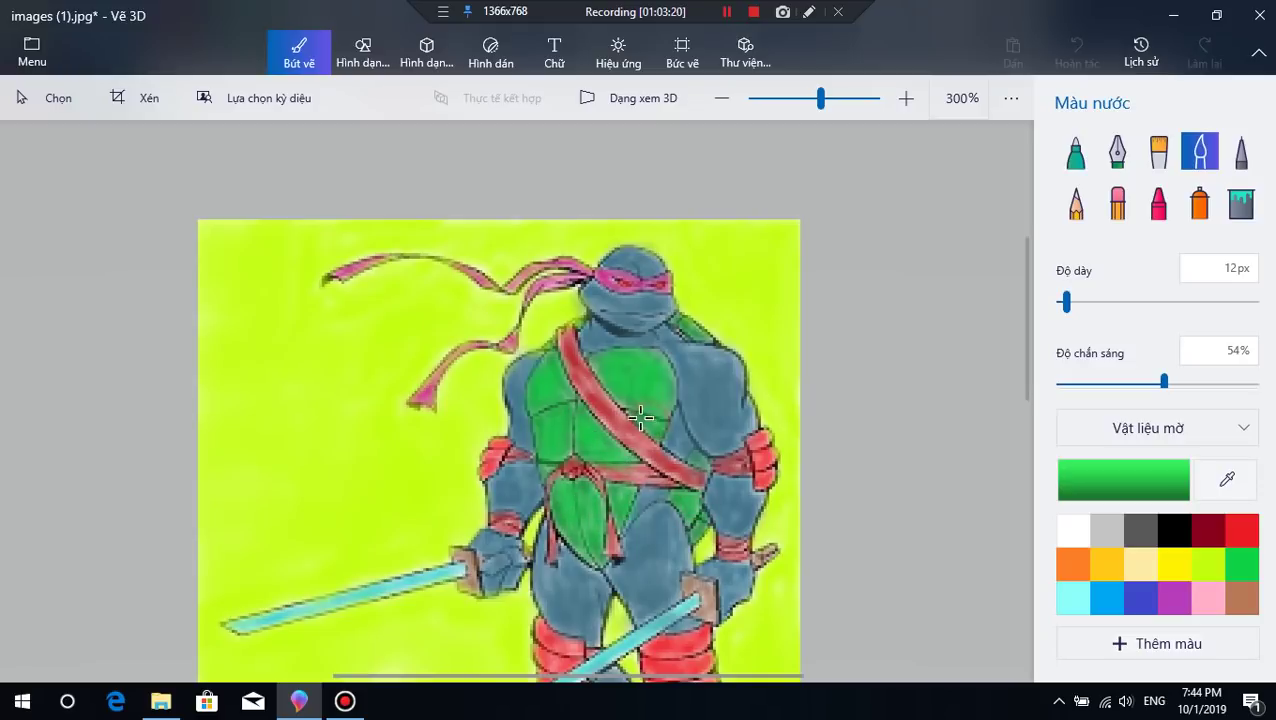
pyautogui.scroll(-3, 480, 560)
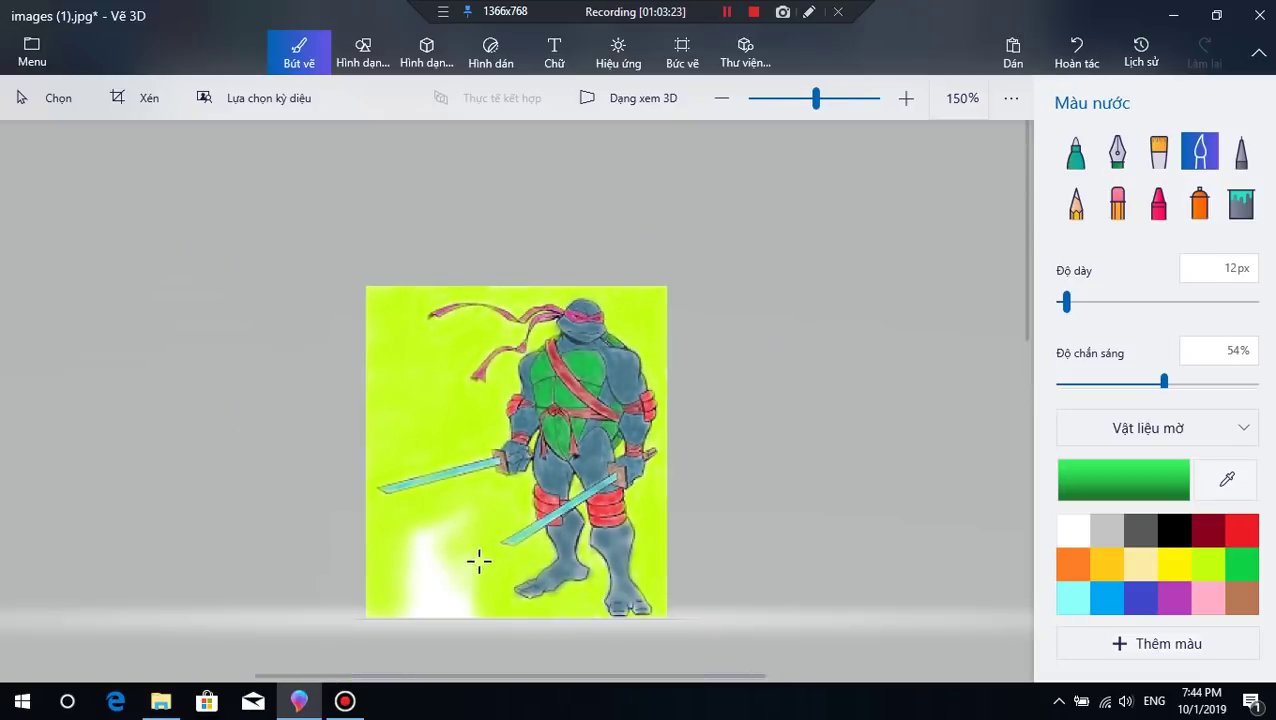
# Step: Cover the remaining white patch below the outstretched sword with lime green, raising the brush thickness to 33 px
pyautogui.click(1208, 597)
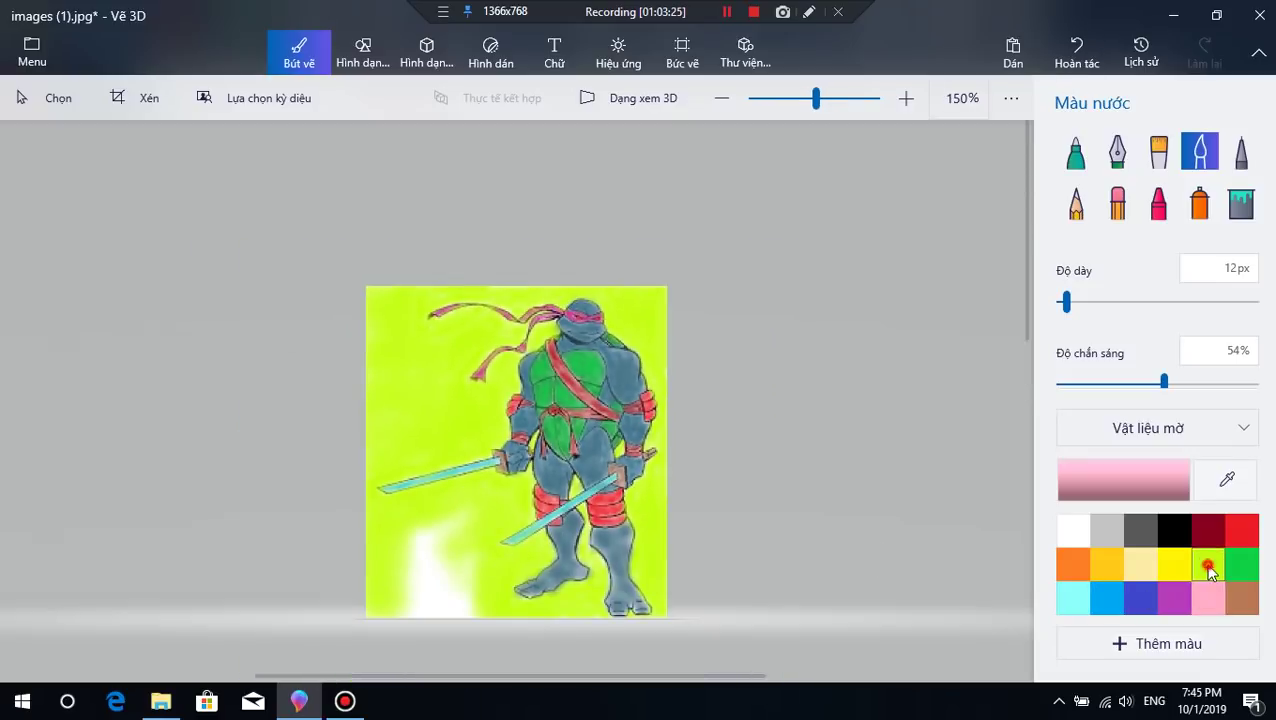
pyautogui.click(1208, 564)
pyautogui.moveTo(444, 537)
pyautogui.mouseDown()
pyautogui.moveTo(404, 541)
pyautogui.moveTo(427, 521)
pyautogui.moveTo(410, 521)
pyautogui.mouseUp()
pyautogui.moveTo(1066, 302); pyautogui.dragTo(1088, 302)
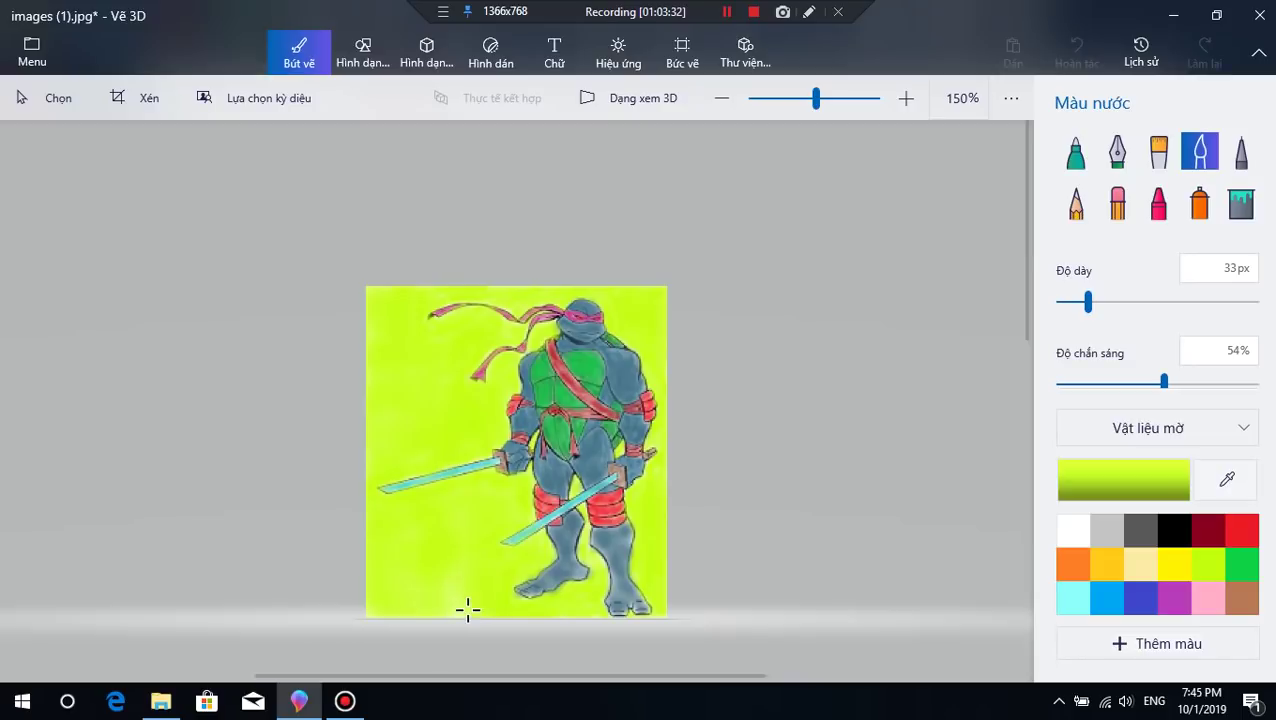
# Step: Preview the coloured drawing in 3D view and return to the flat view
pyautogui.click(624, 103)
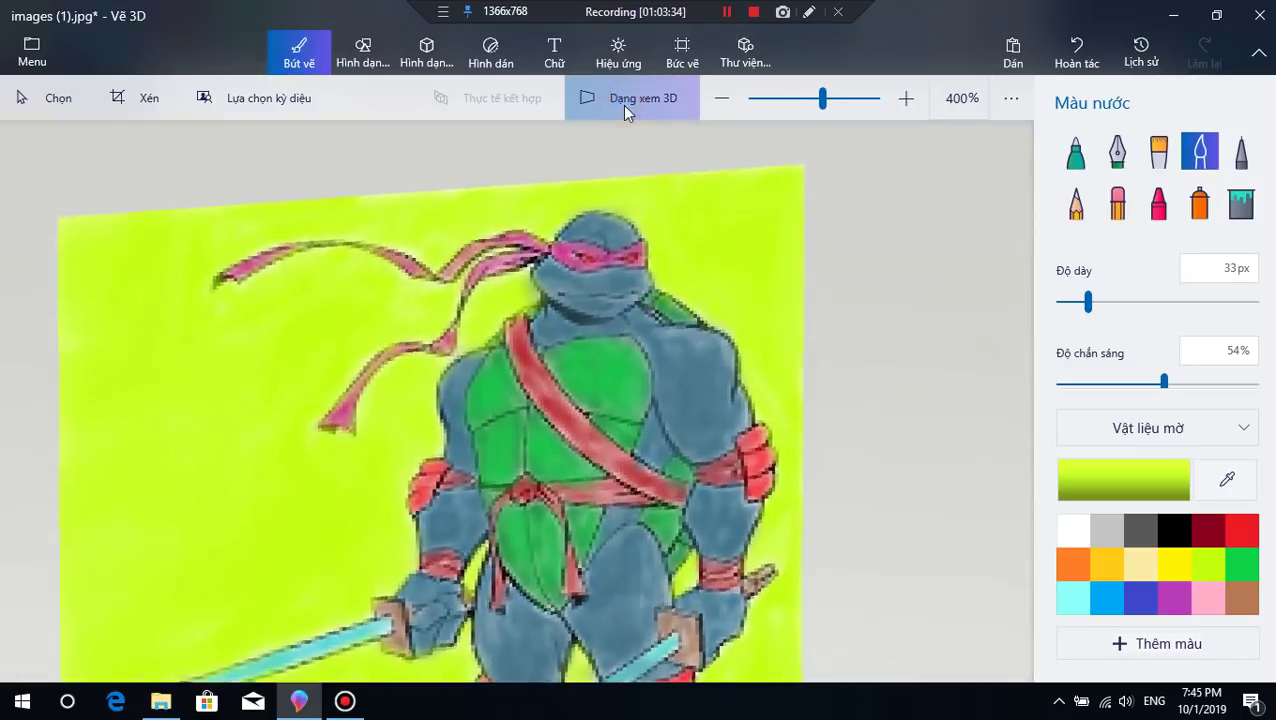
pyautogui.click(624, 103)
pyautogui.click(662, 107)
pyautogui.click(662, 107)
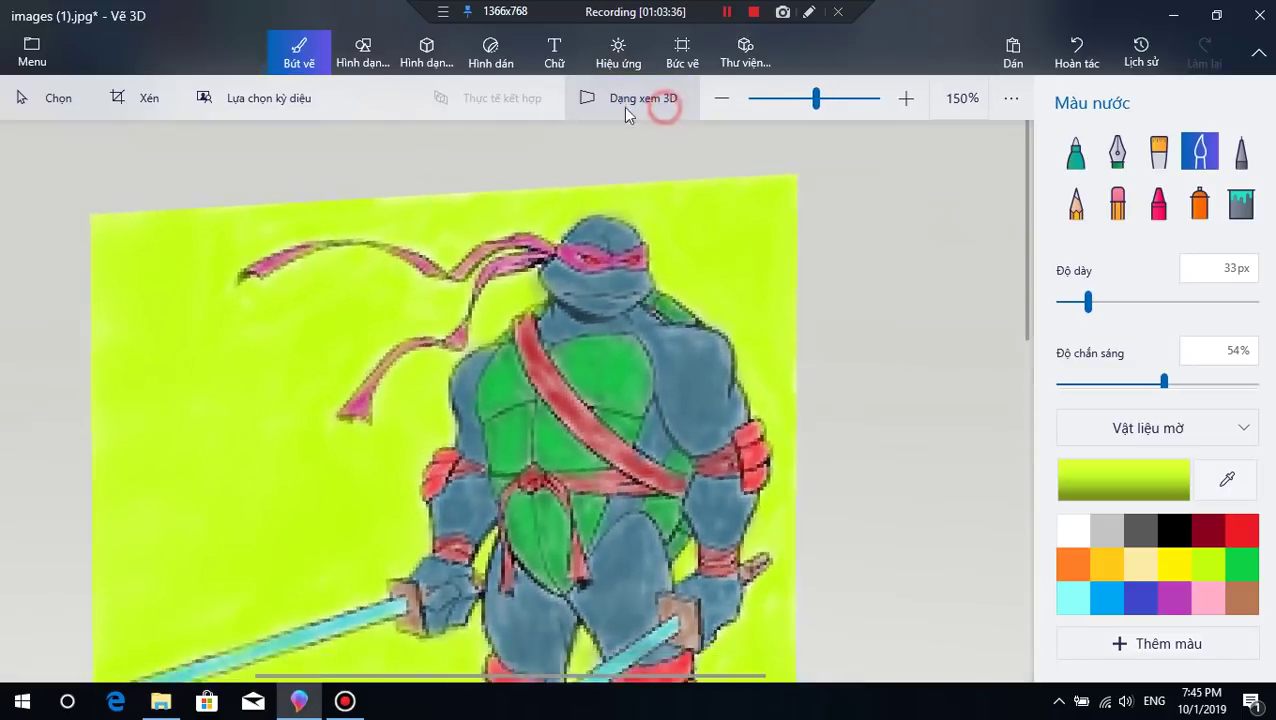
# Step: Draw an unfilled rounded square with a solid 10 px black outline around the whole picture, undoing the first attempt
pyautogui.click(350, 55)
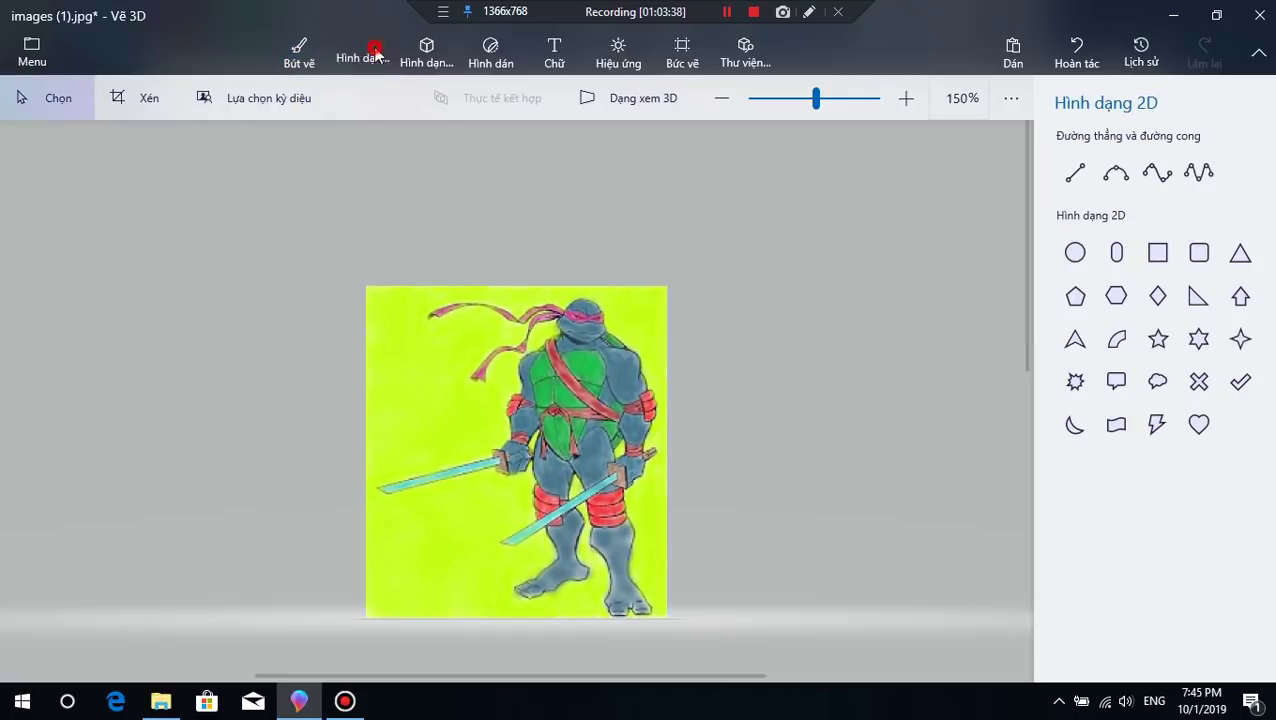
pyautogui.click(424, 52)
pyautogui.click(363, 52)
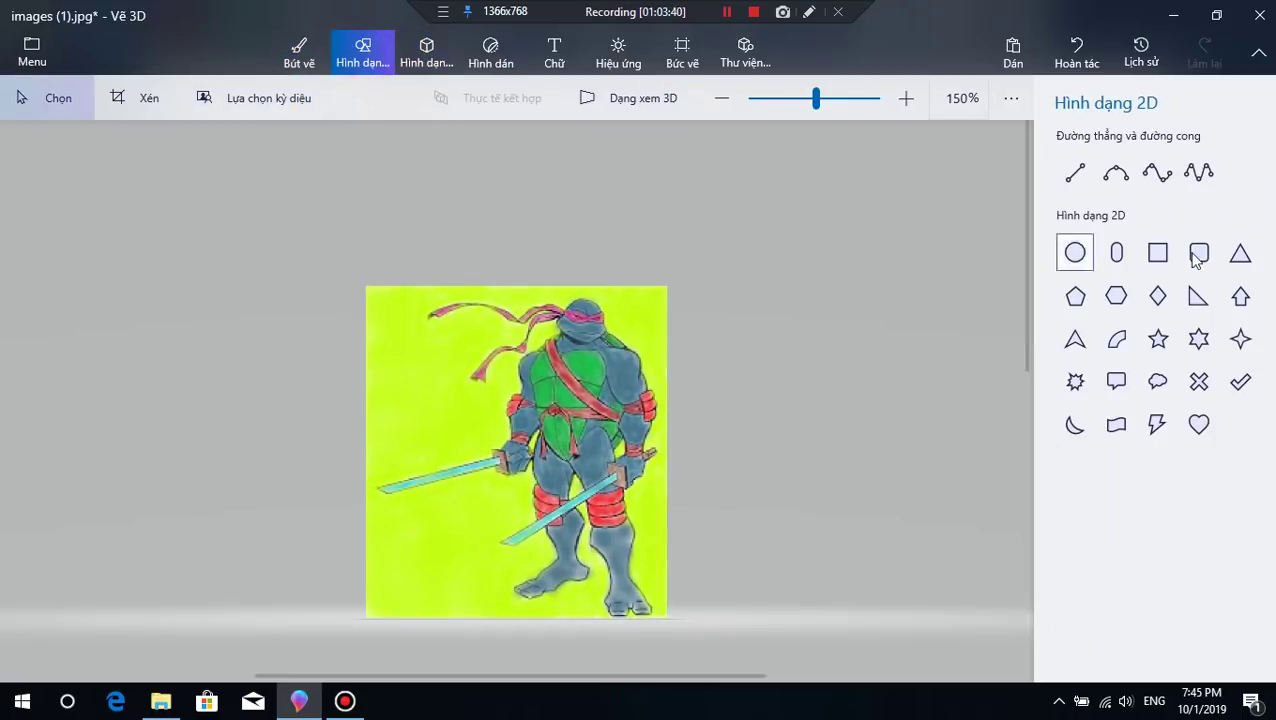
pyautogui.click(1195, 256)
pyautogui.click(1157, 253)
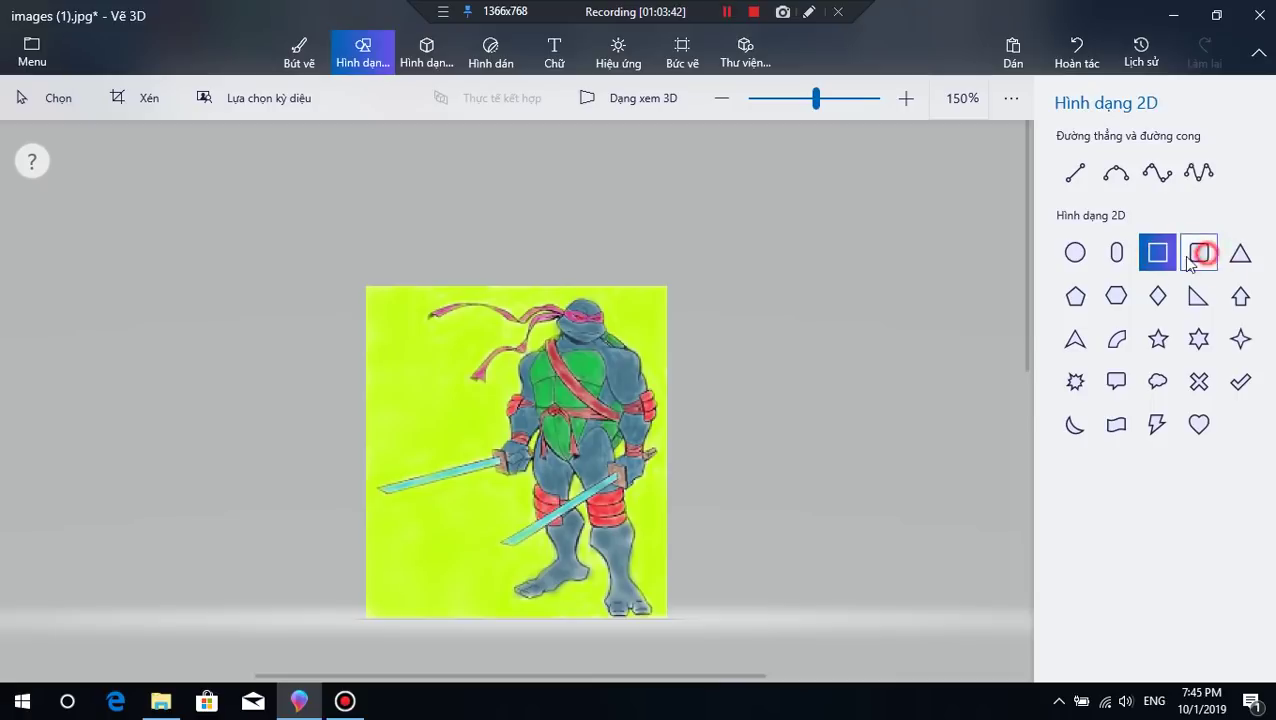
pyautogui.click(1192, 256)
pyautogui.moveTo(366, 288); pyautogui.dragTo(676, 620)
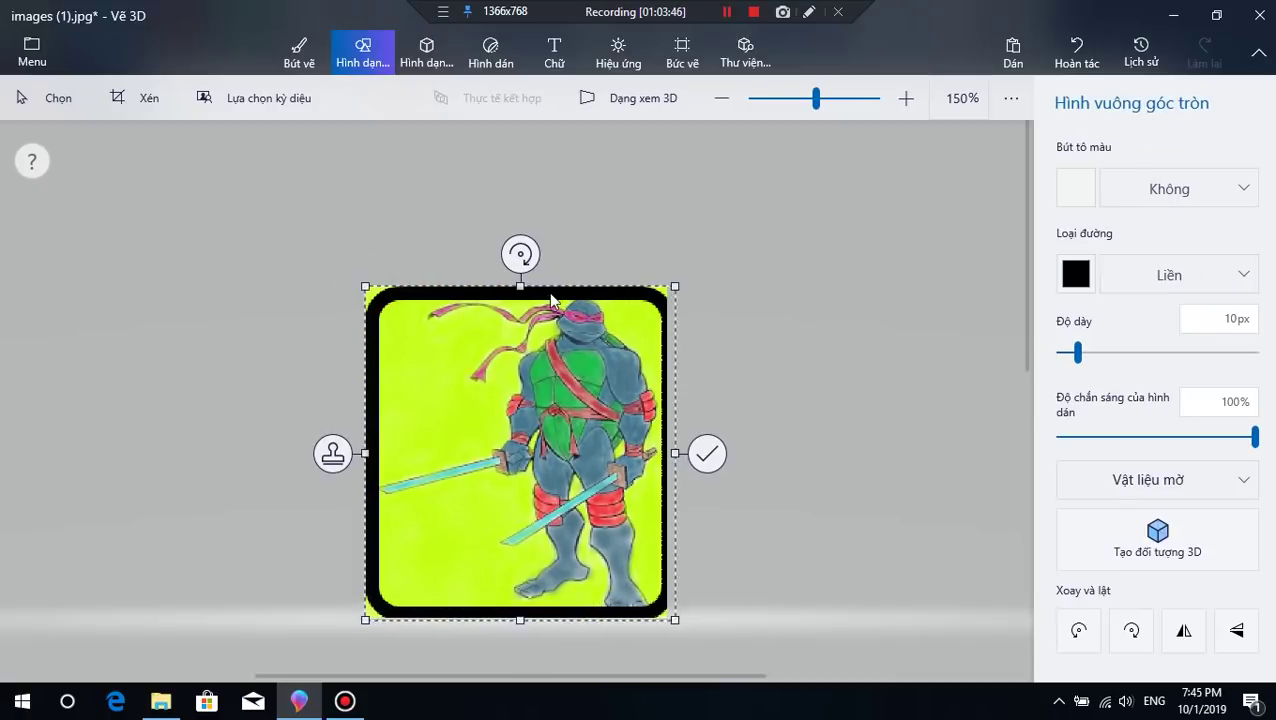
pyautogui.click(1076, 52)
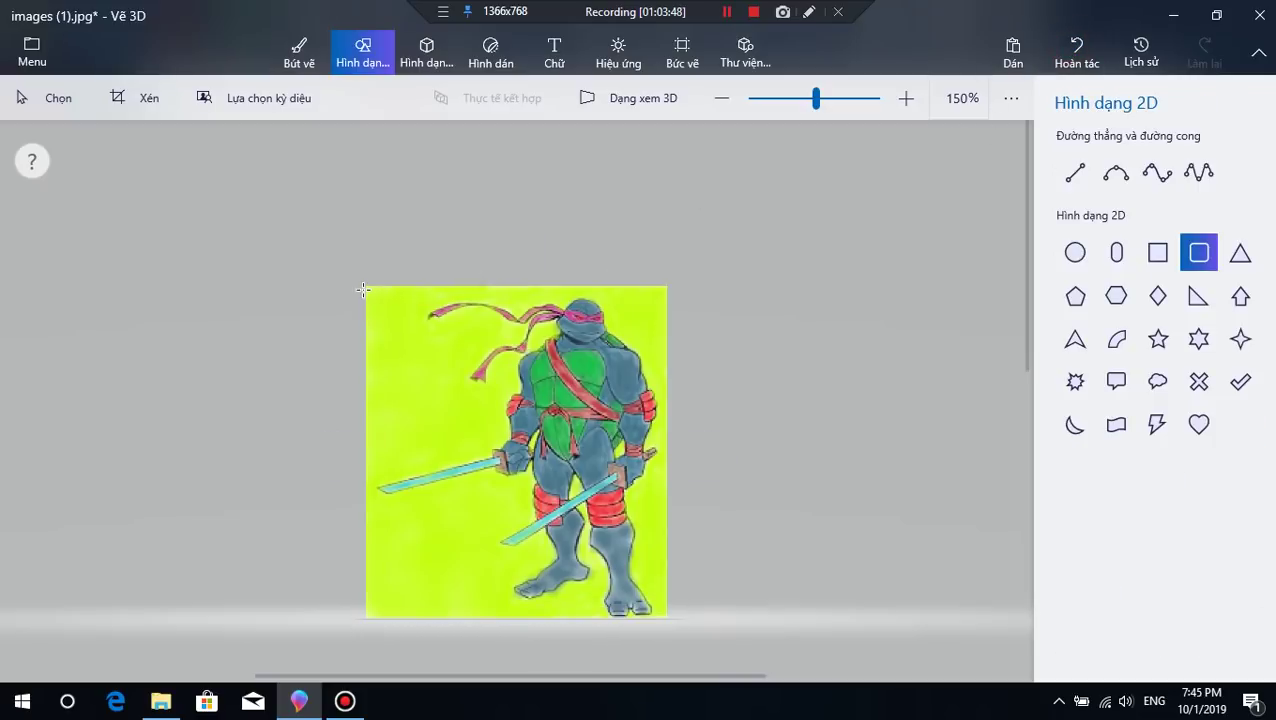
pyautogui.moveTo(476, 442)
pyautogui.mouseDown()
pyautogui.moveTo(566, 506)
pyautogui.moveTo(667, 622)
pyautogui.mouseUp()
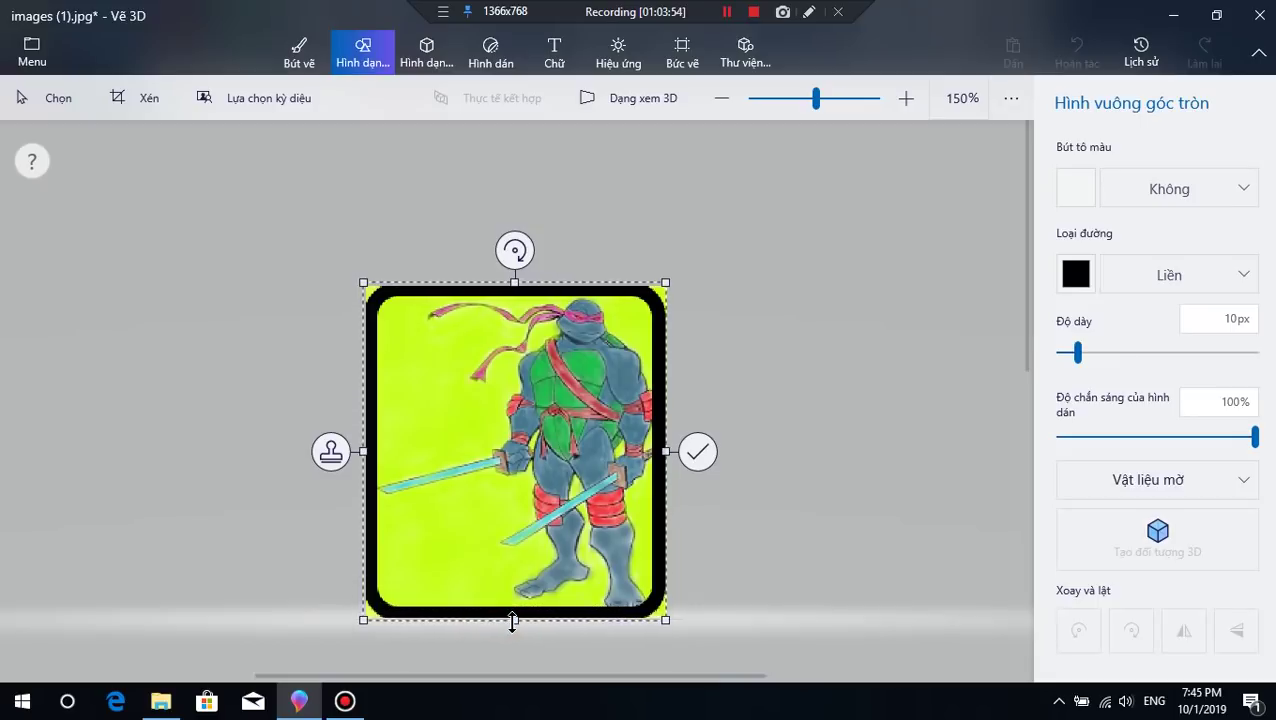
# Step: Stretch the edges of the rounded frame to align with the canvas borders and commit the shape
pyautogui.moveTo(665, 453); pyautogui.dragTo(671, 454)
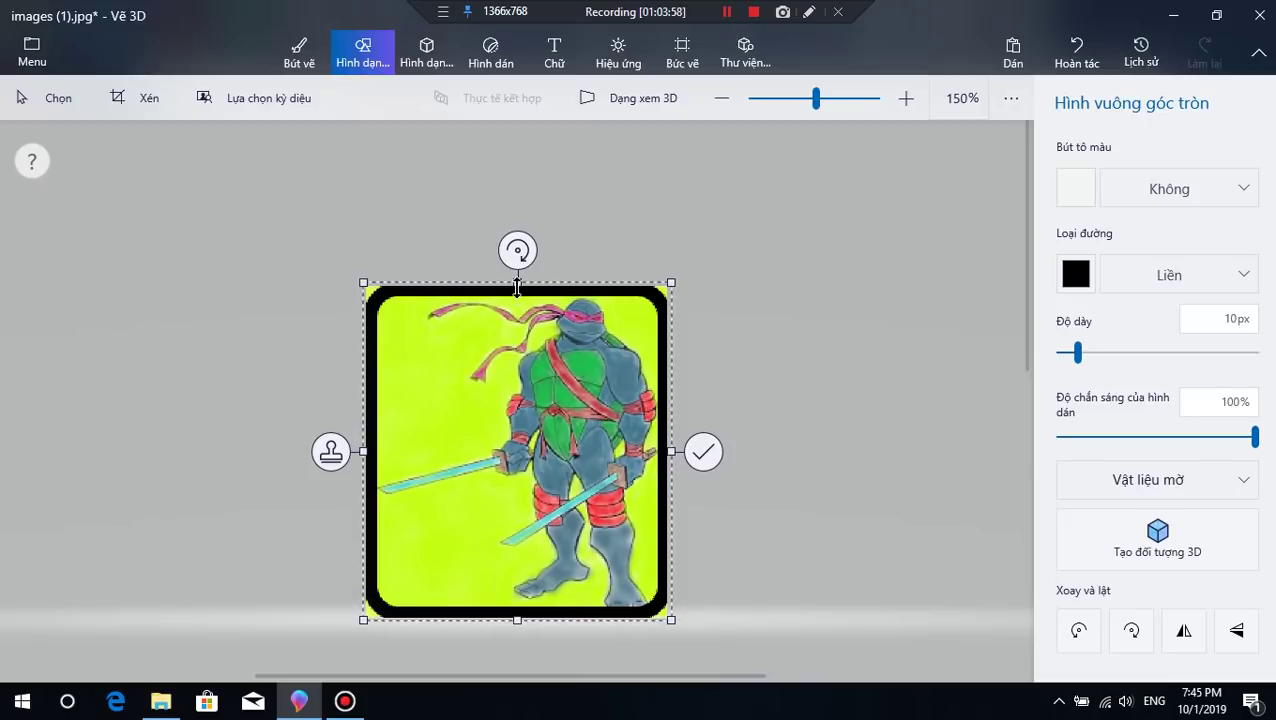
pyautogui.moveTo(517, 287); pyautogui.dragTo(517, 282)
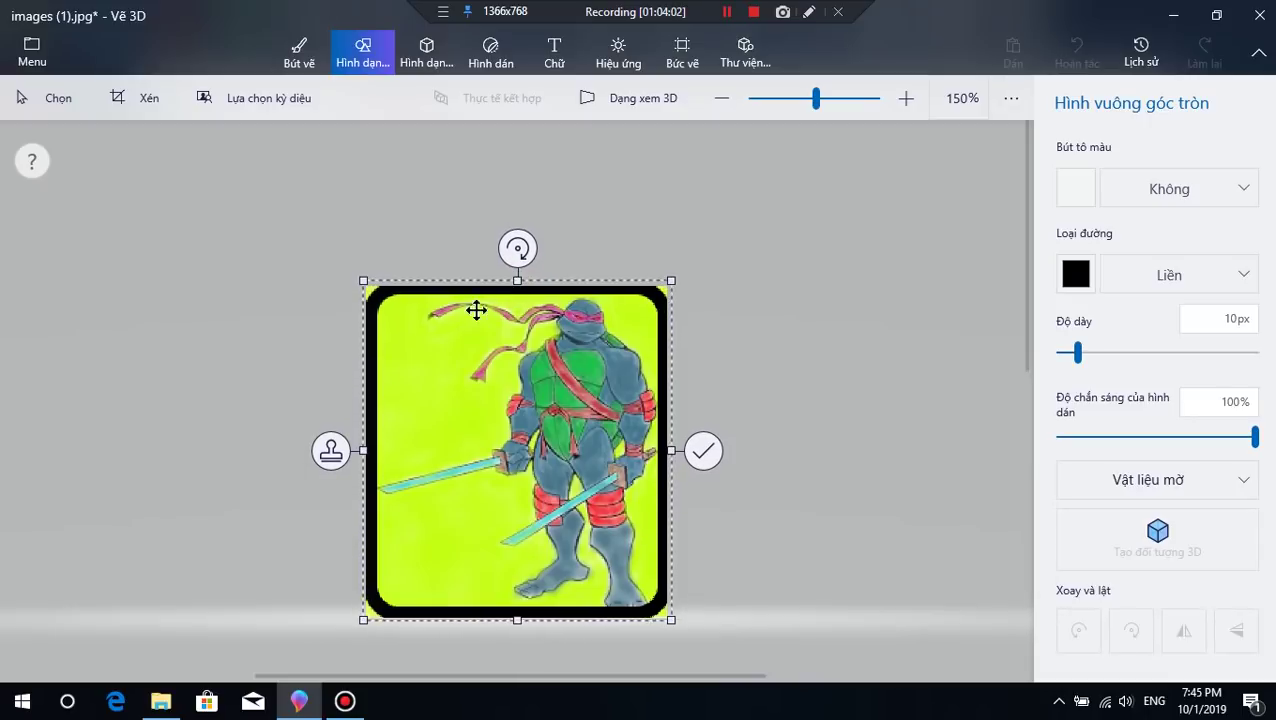
pyautogui.moveTo(368, 450); pyautogui.dragTo(365, 450)
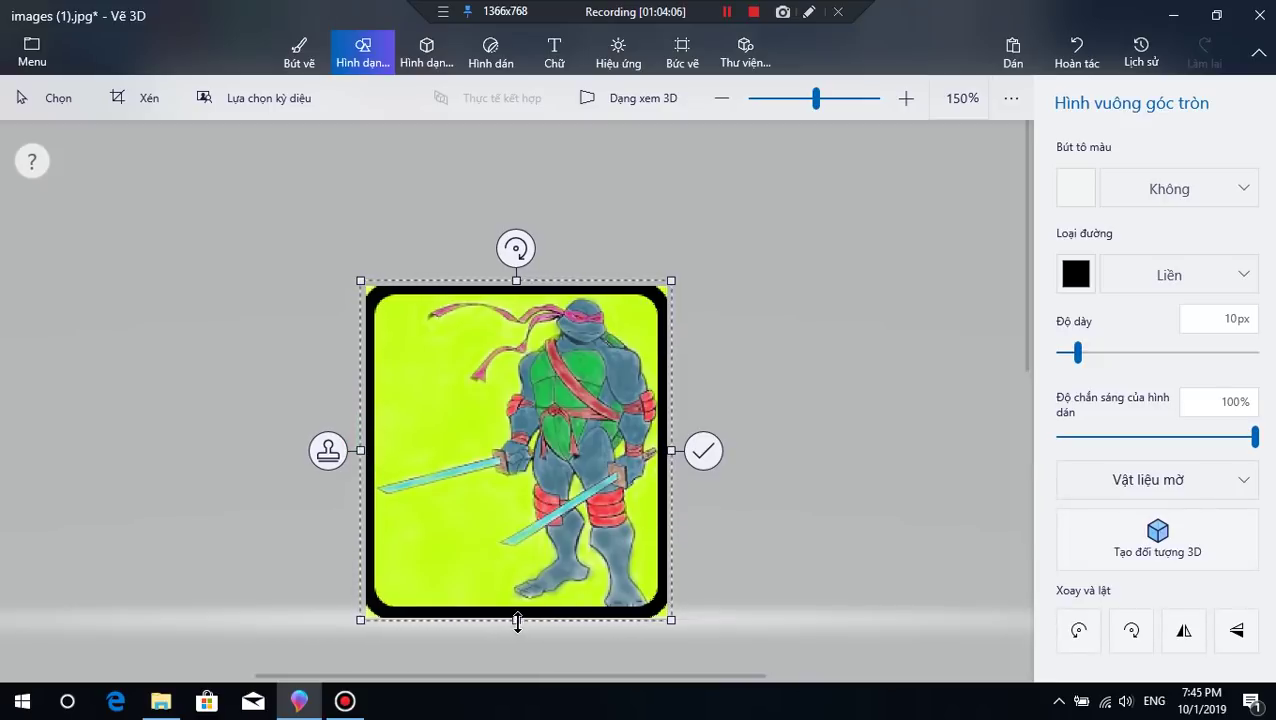
pyautogui.moveTo(516, 619); pyautogui.dragTo(516, 621)
pyautogui.click(316, 392)
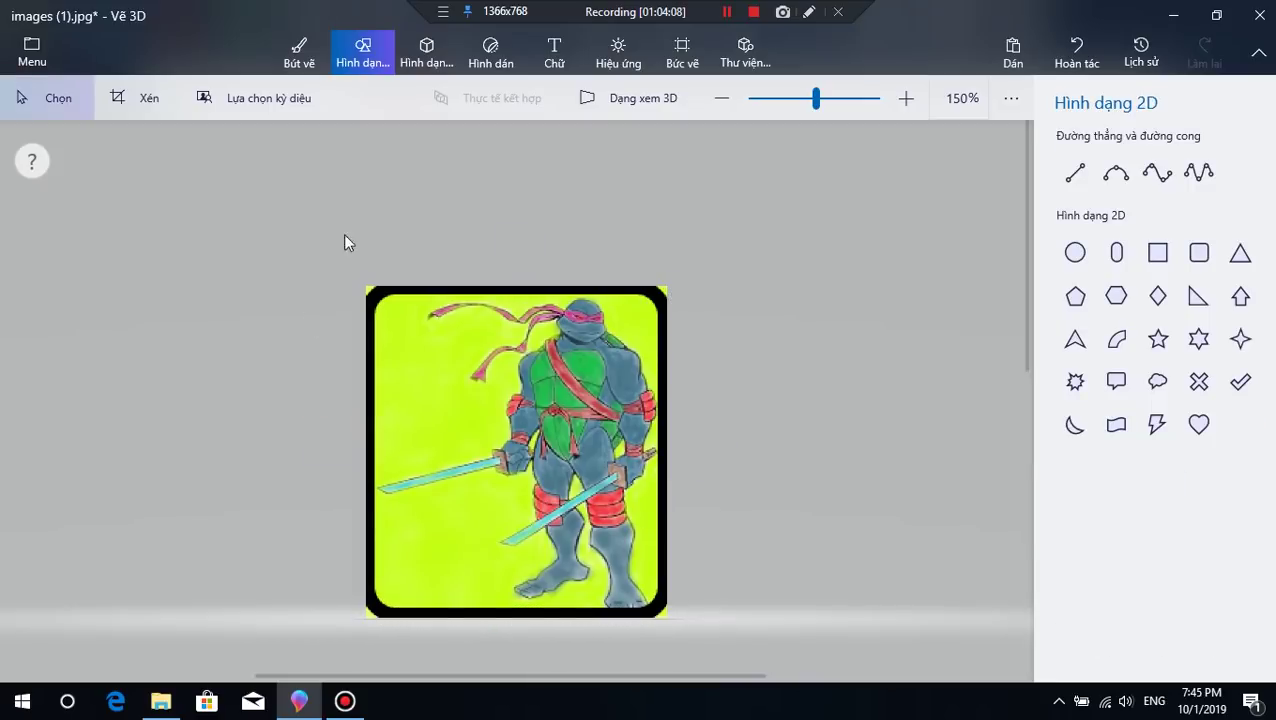
# Step: Fill the four corners outside the black frame with red using the Fill tool at 15% tolerance
pyautogui.click(298, 50)
pyautogui.scroll(2, 753, 481)
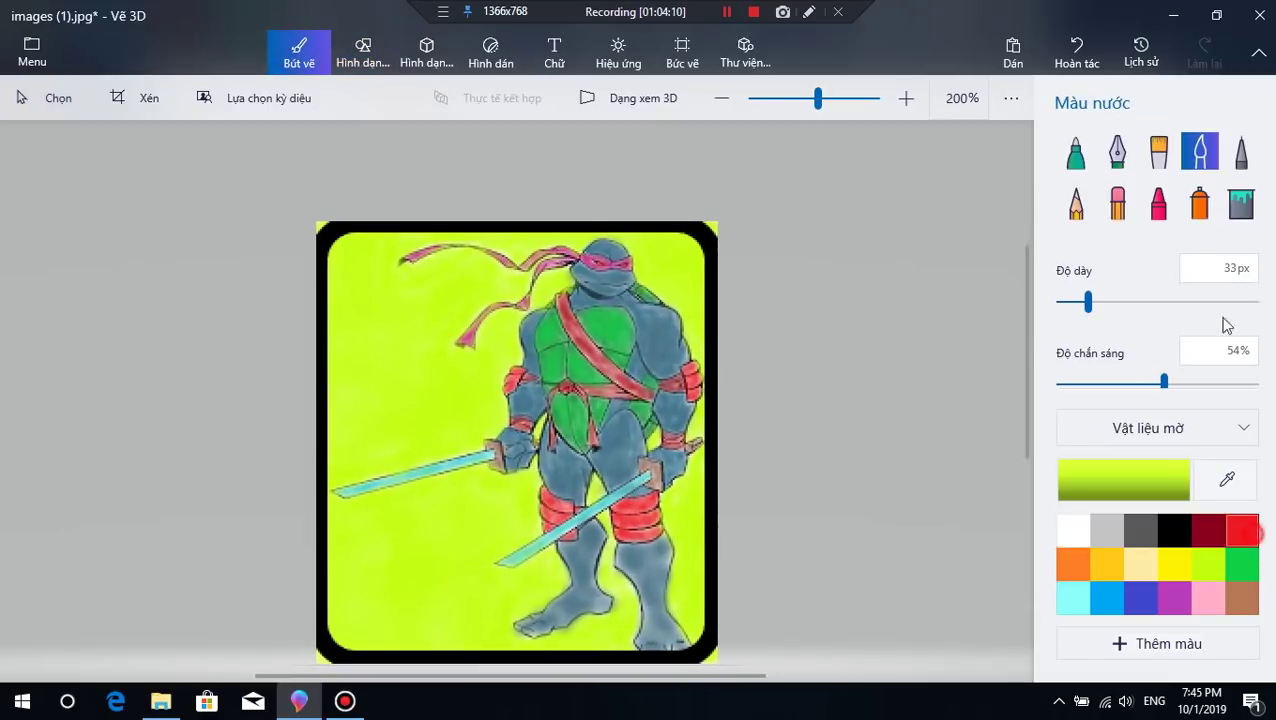
pyautogui.click(1240, 205)
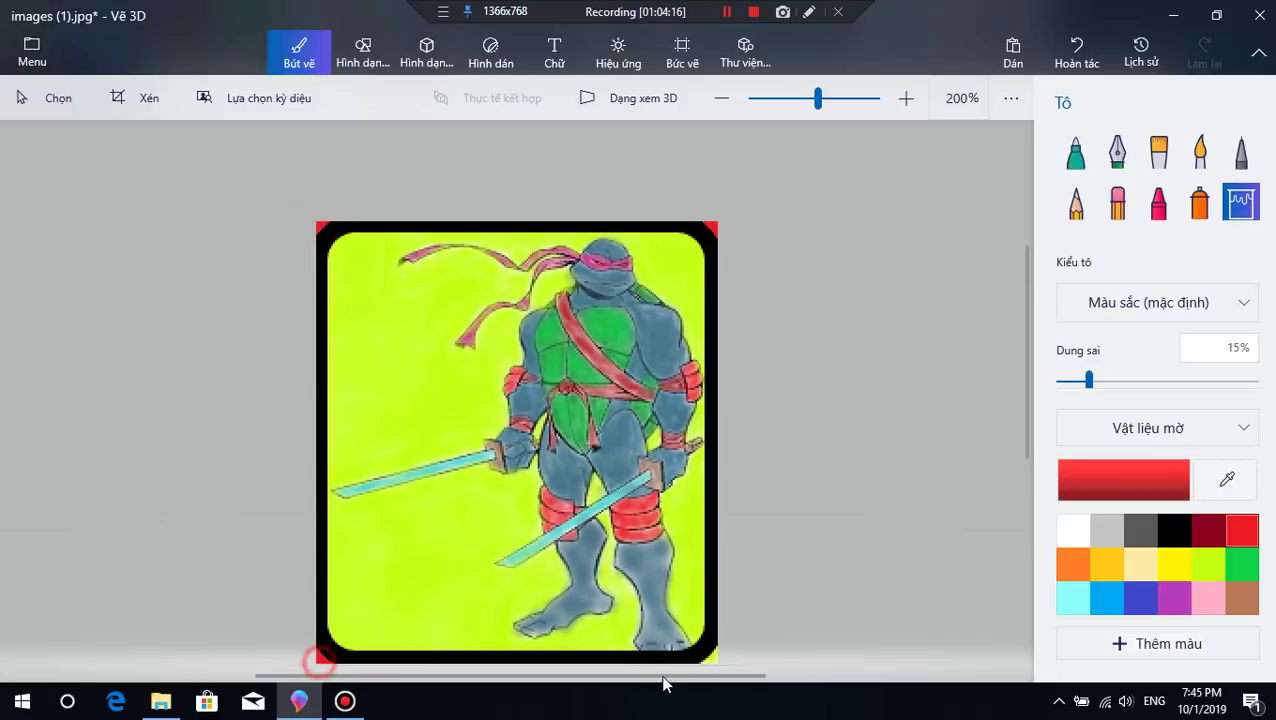
# Step: Draw a red 3D torus overlapping the left edge of the picture
pyautogui.click(425, 45)
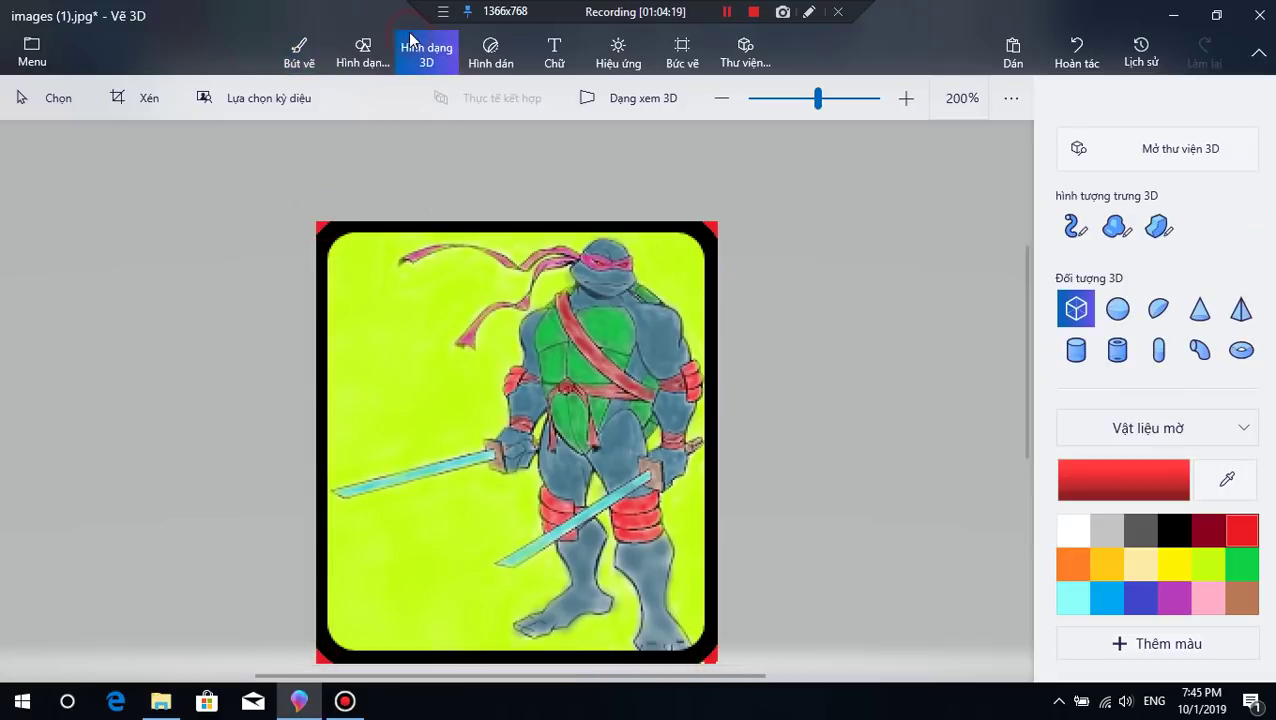
pyautogui.click(1244, 351)
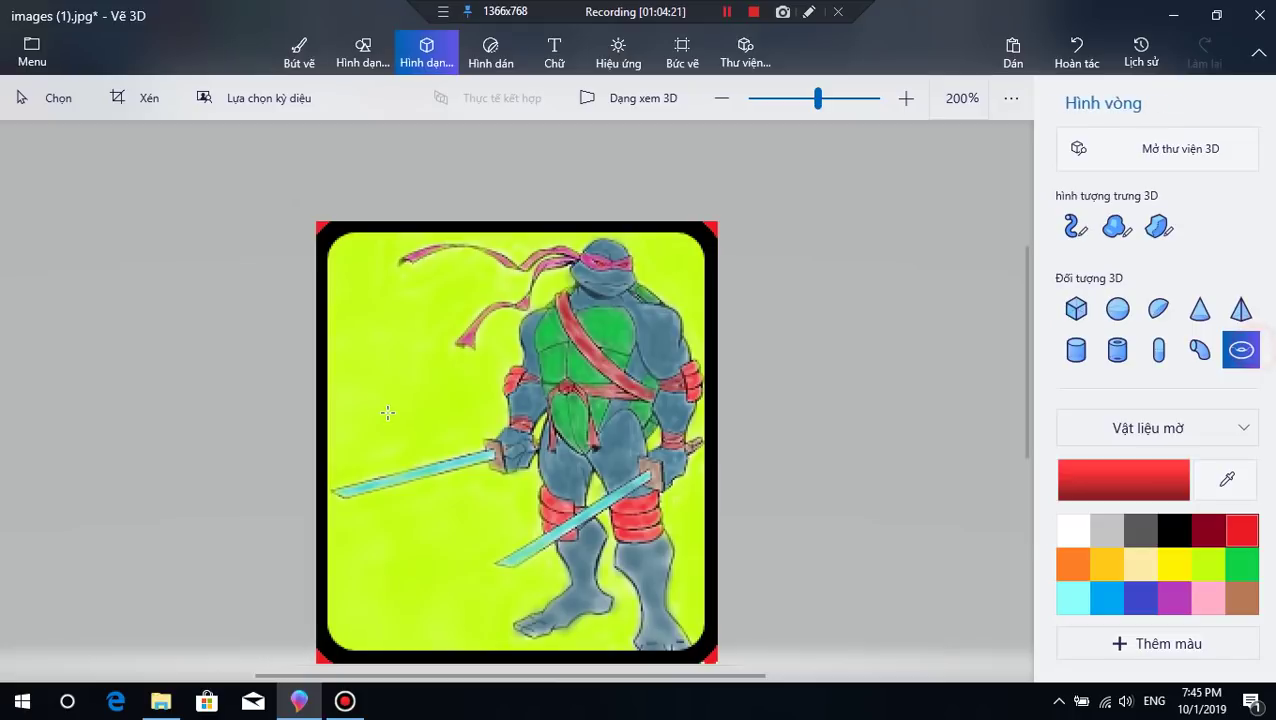
pyautogui.moveTo(235, 278); pyautogui.dragTo(462, 424)
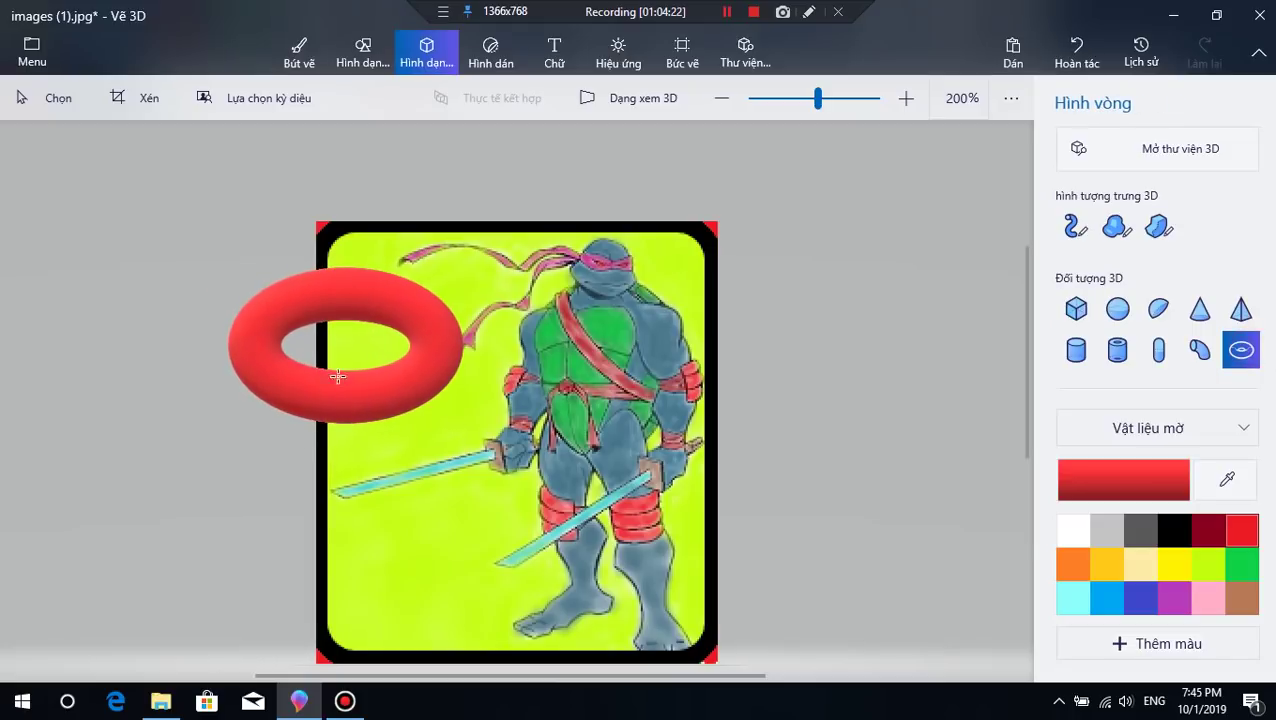
# Step: Tilt the torus and move it over the picture's upper-right corner
pyautogui.moveTo(174, 345); pyautogui.dragTo(363, 160)
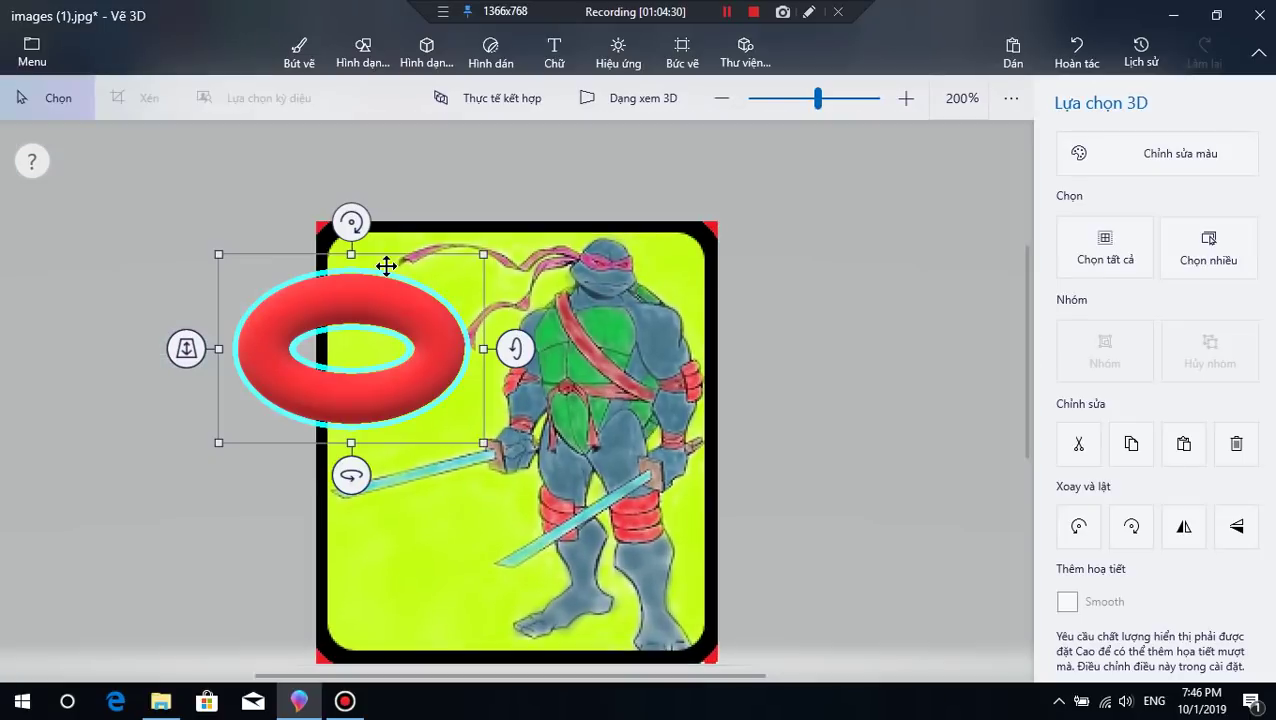
pyautogui.moveTo(517, 352); pyautogui.dragTo(450, 470)
pyautogui.moveTo(405, 369); pyautogui.dragTo(843, 268)
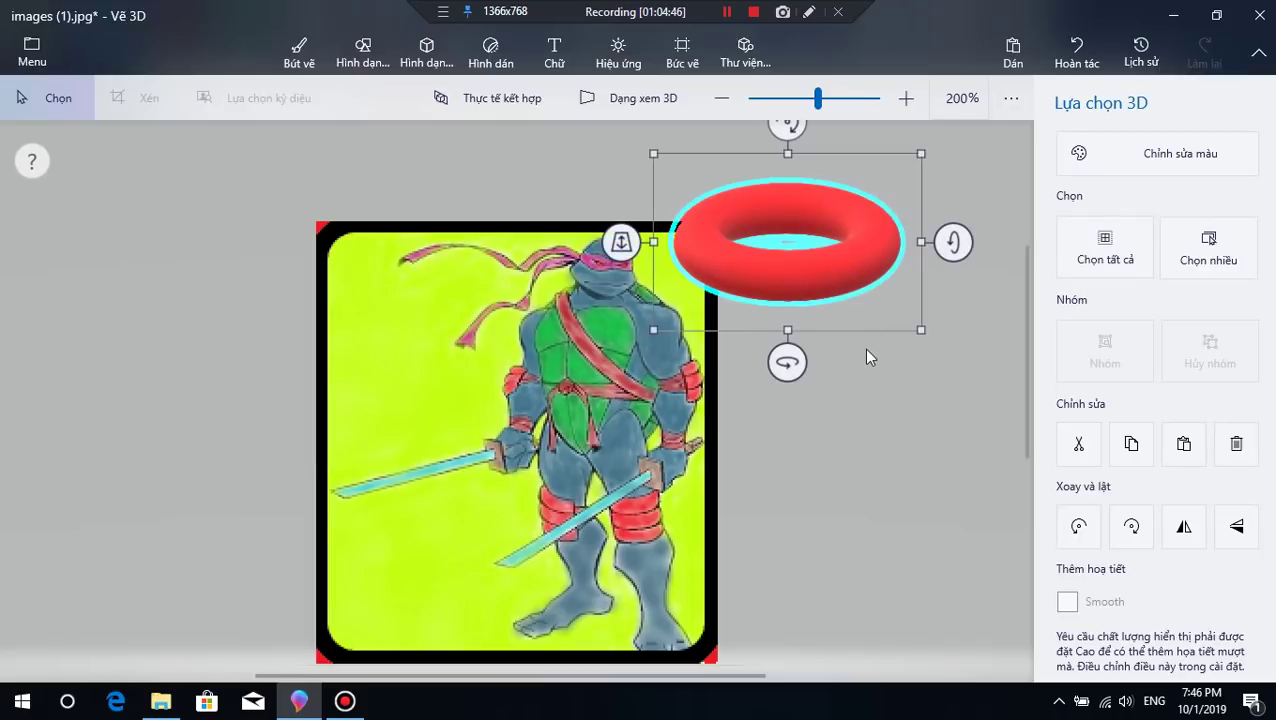
pyautogui.click(864, 349)
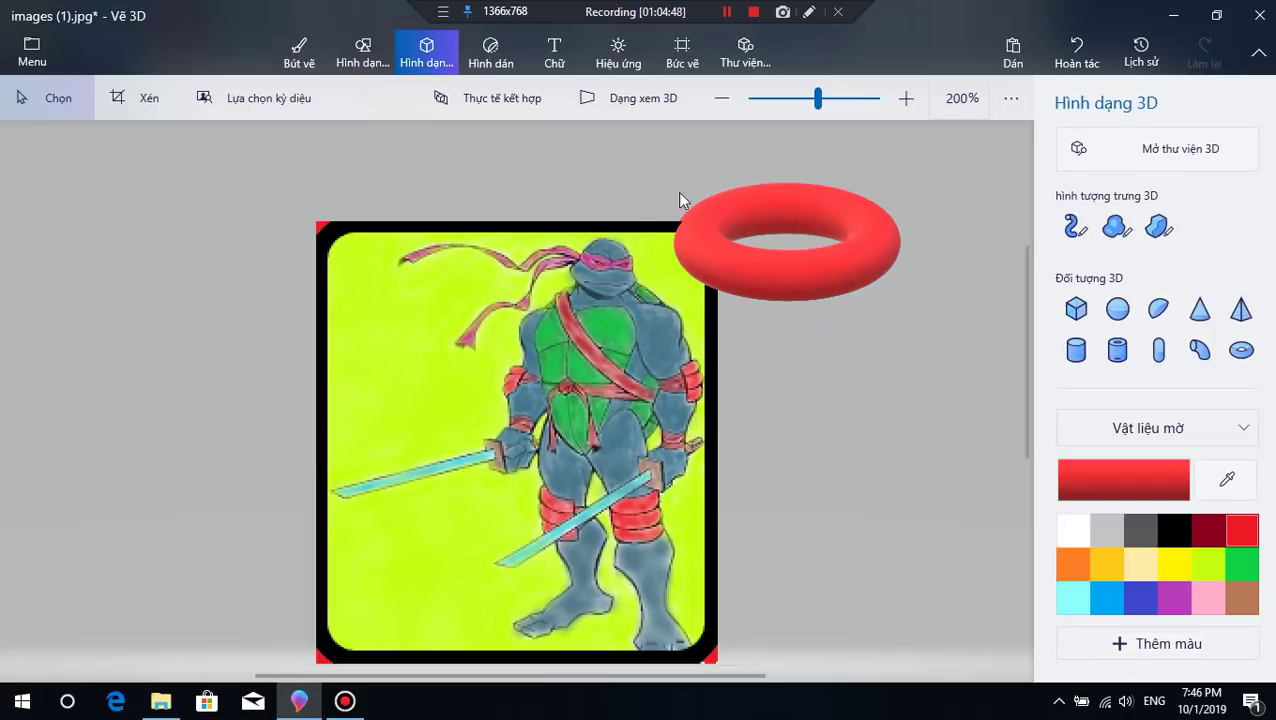
# Step: Inspect the framed picture and torus in 3D view from behind and at an angle, and leave the 3D view
pyautogui.click(643, 98)
pyautogui.moveTo(838, 349); pyautogui.dragTo(744, 362)
pyautogui.scroll(-5, 744, 362)
pyautogui.moveTo(882, 491); pyautogui.dragTo(524, 468)
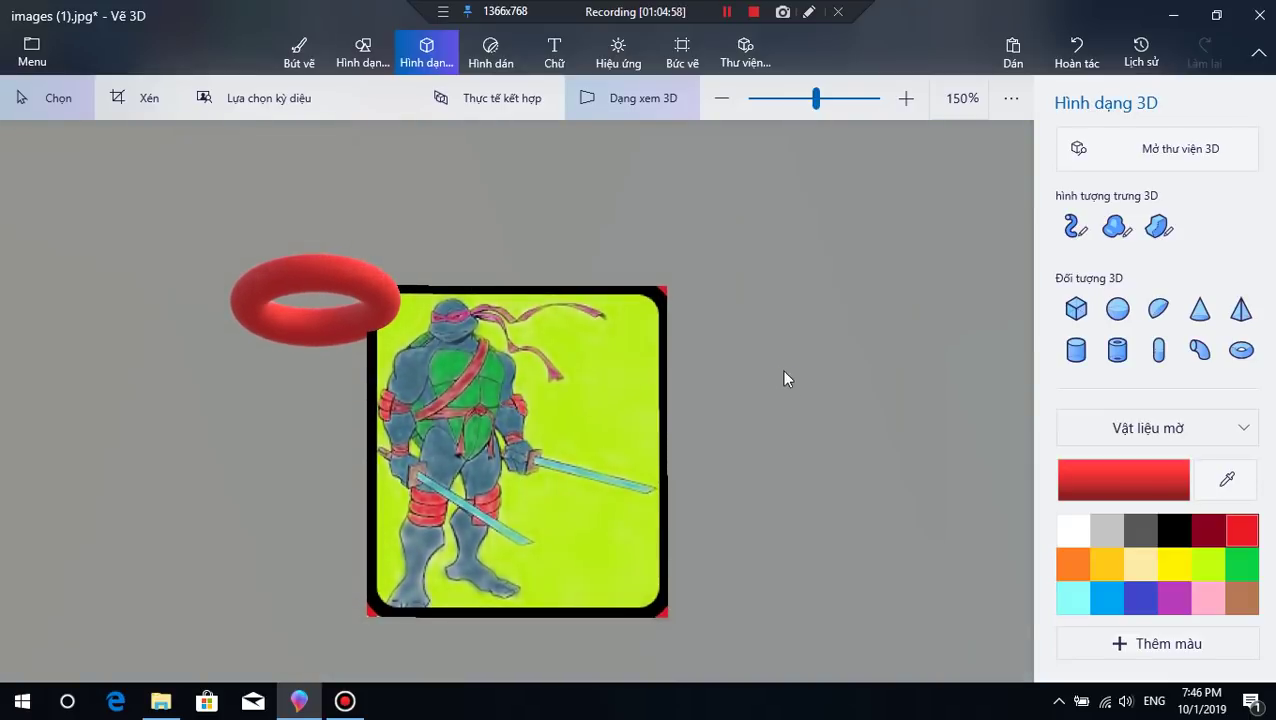
pyautogui.moveTo(786, 374); pyautogui.dragTo(681, 353)
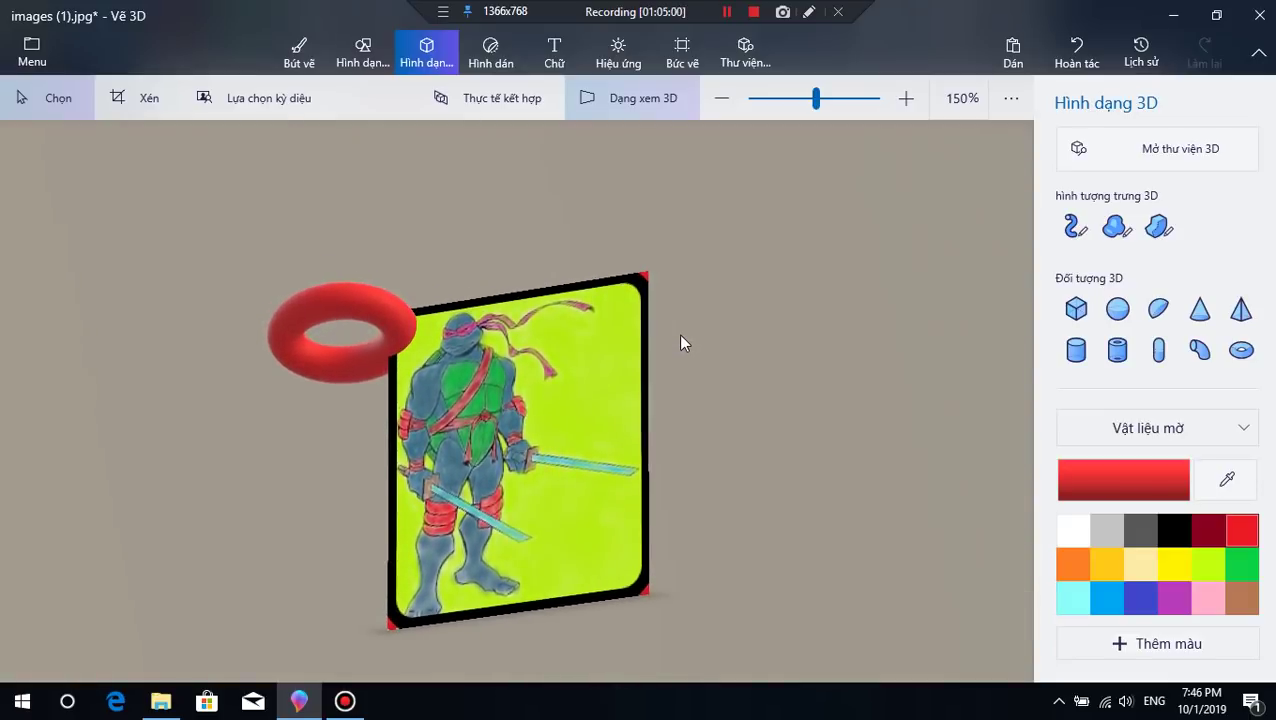
pyautogui.scroll(2, 681, 345)
pyautogui.scroll(-3, 669, 419)
pyautogui.click(652, 98)
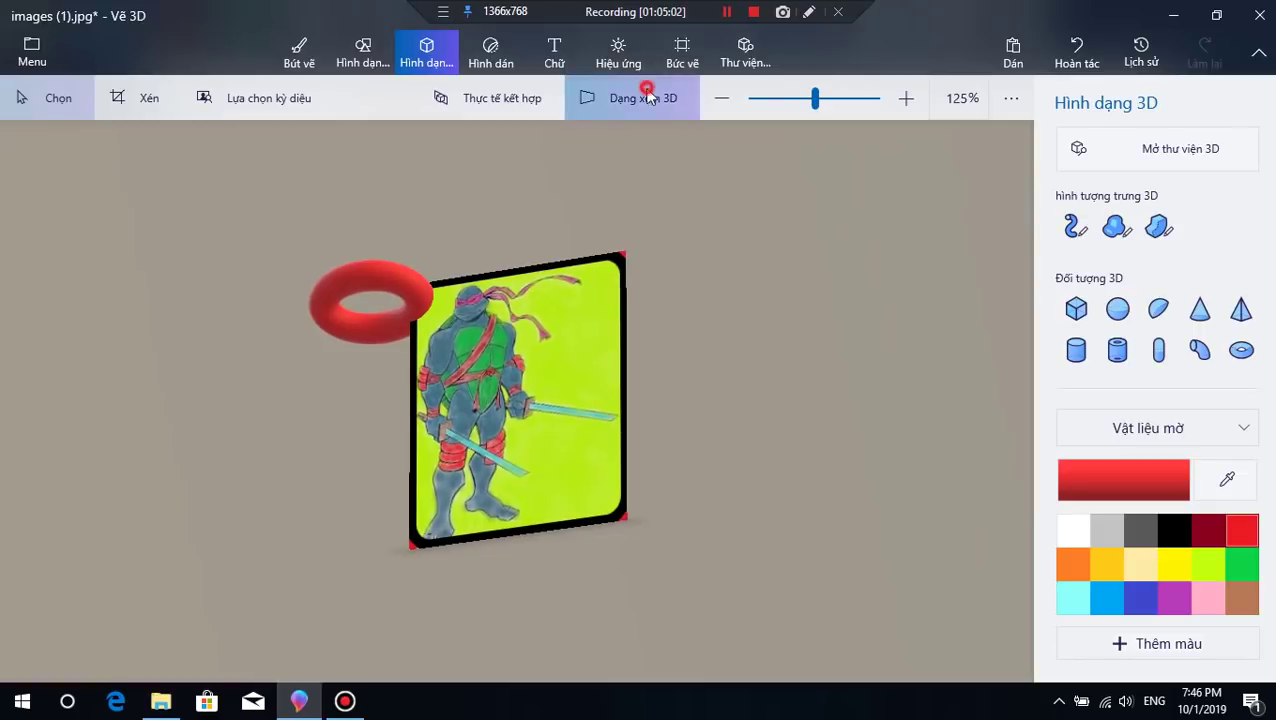
# Step: Compare the framed picture and torus by switching back and forth between the flat and 3D views
pyautogui.click(649, 103)
pyautogui.click(646, 104)
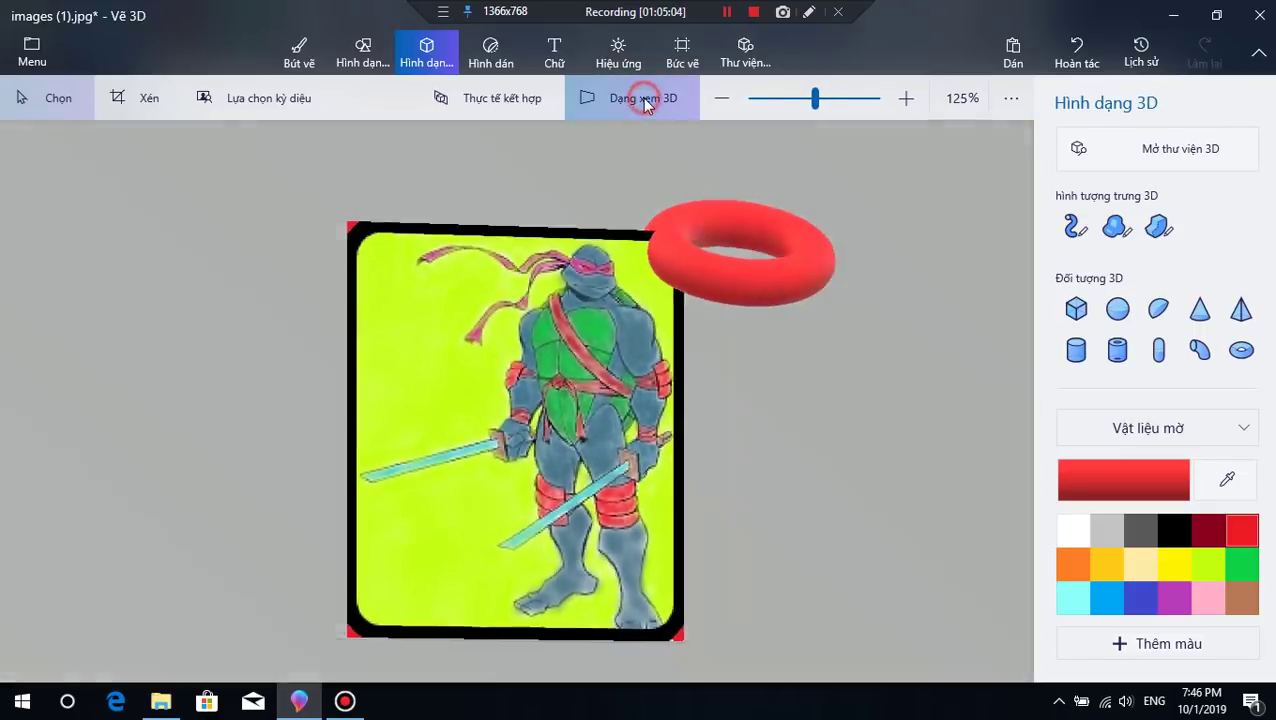
pyautogui.click(645, 100)
pyautogui.click(645, 100)
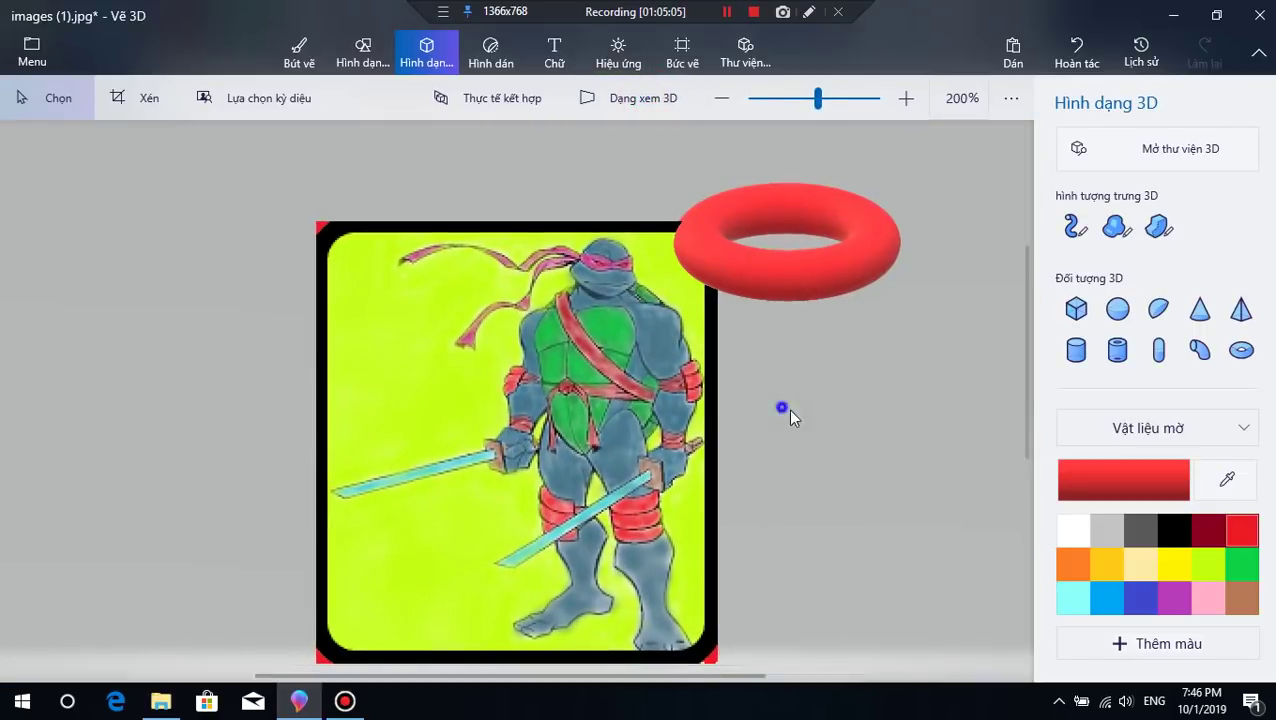
# Step: Return to the 3D view and examine the picture and torus from an angle and nearly head-on at 200% zoom
pyautogui.click(688, 110)
pyautogui.moveTo(840, 418); pyautogui.dragTo(855, 376)
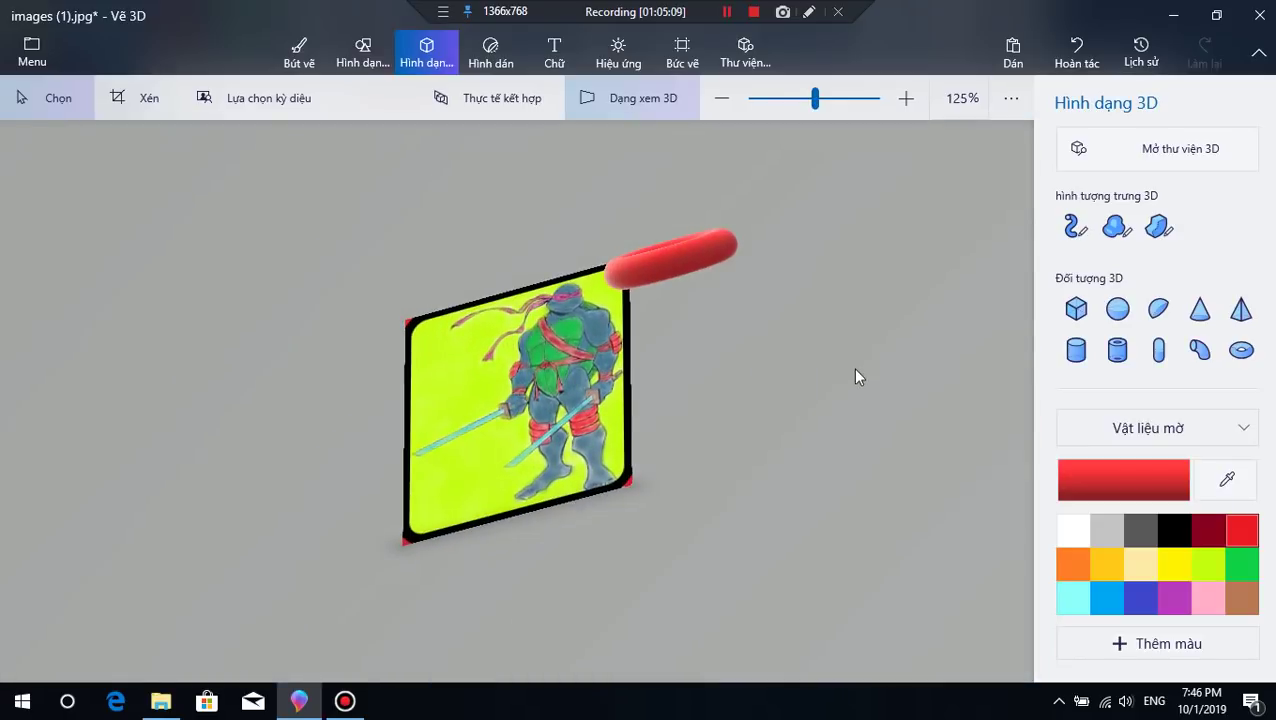
pyautogui.scroll(-1, 855, 376)
pyautogui.moveTo(806, 436); pyautogui.dragTo(877, 455)
pyautogui.scroll(2, 877, 455)
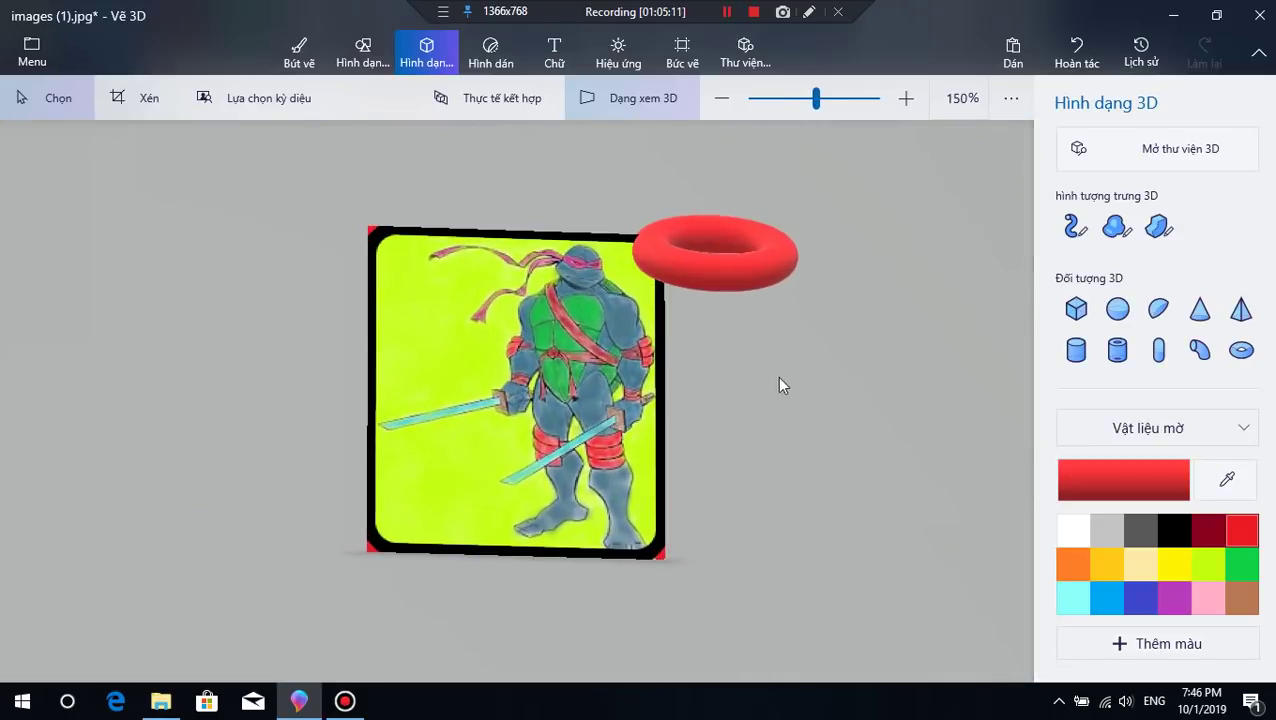
pyautogui.scroll(2, 781, 385)
pyautogui.moveTo(874, 376); pyautogui.dragTo(849, 351)
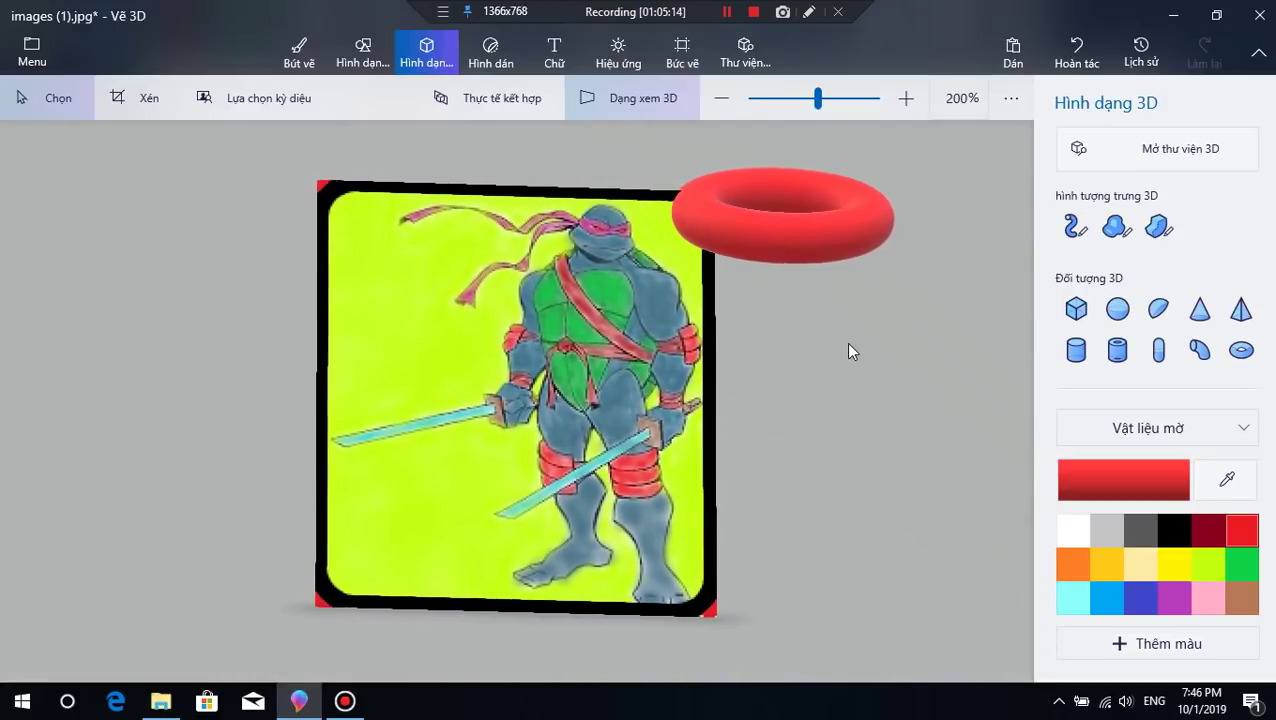
pyautogui.scroll(2, 848, 351)
pyautogui.scroll(-2, 848, 351)
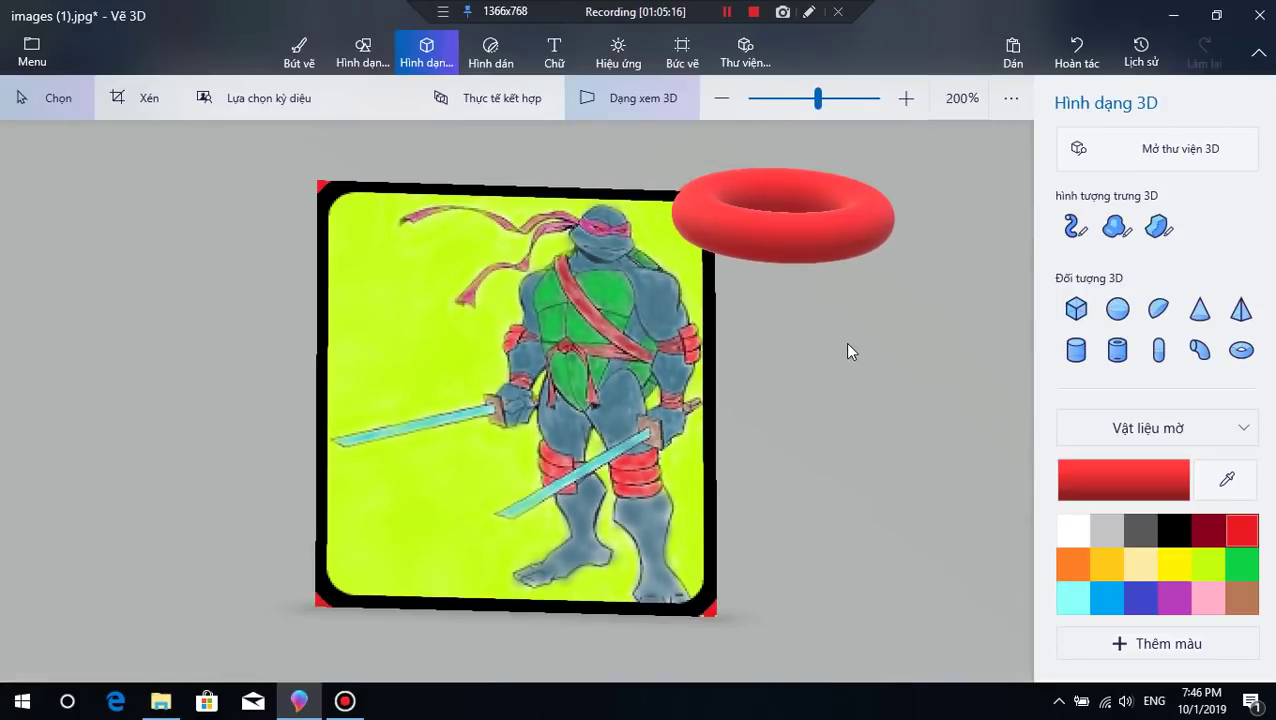
pyautogui.moveTo(875, 363); pyautogui.dragTo(867, 358)
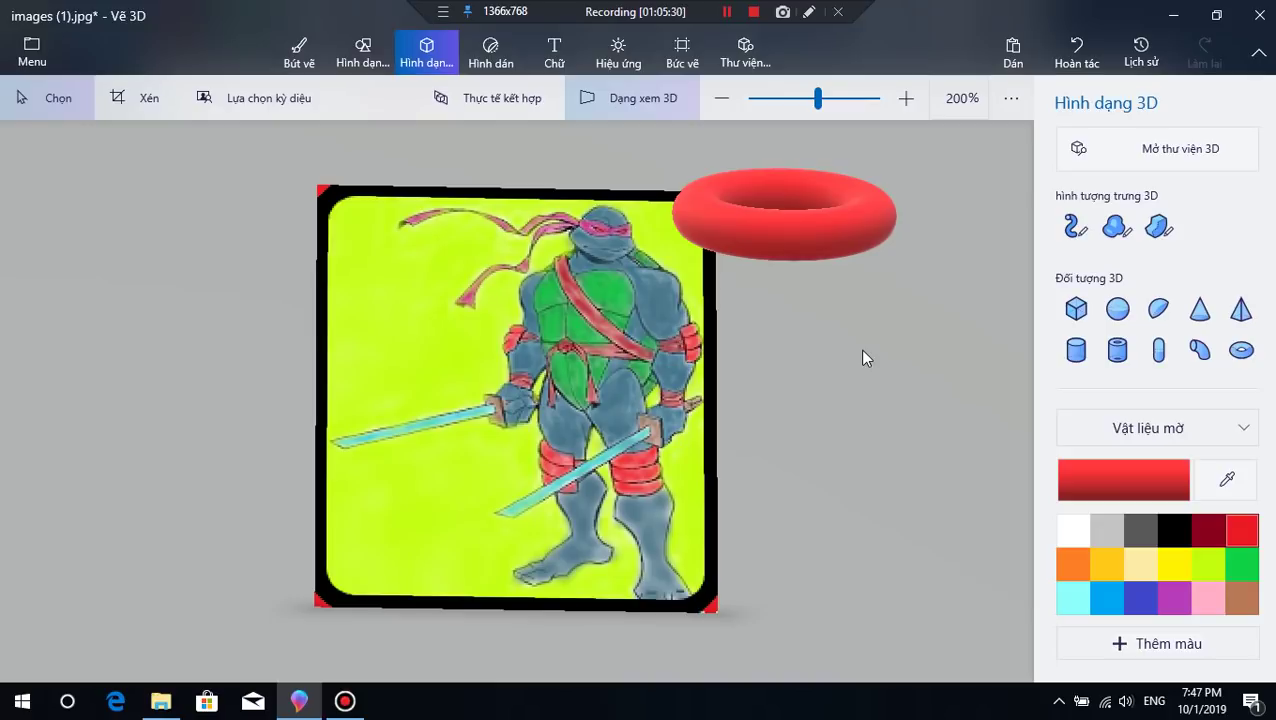
# Step: Draw a red 3D curved cylinder beside the picture below the torus, and rotate it so its open curve faces upward
pyautogui.click(1200, 347)
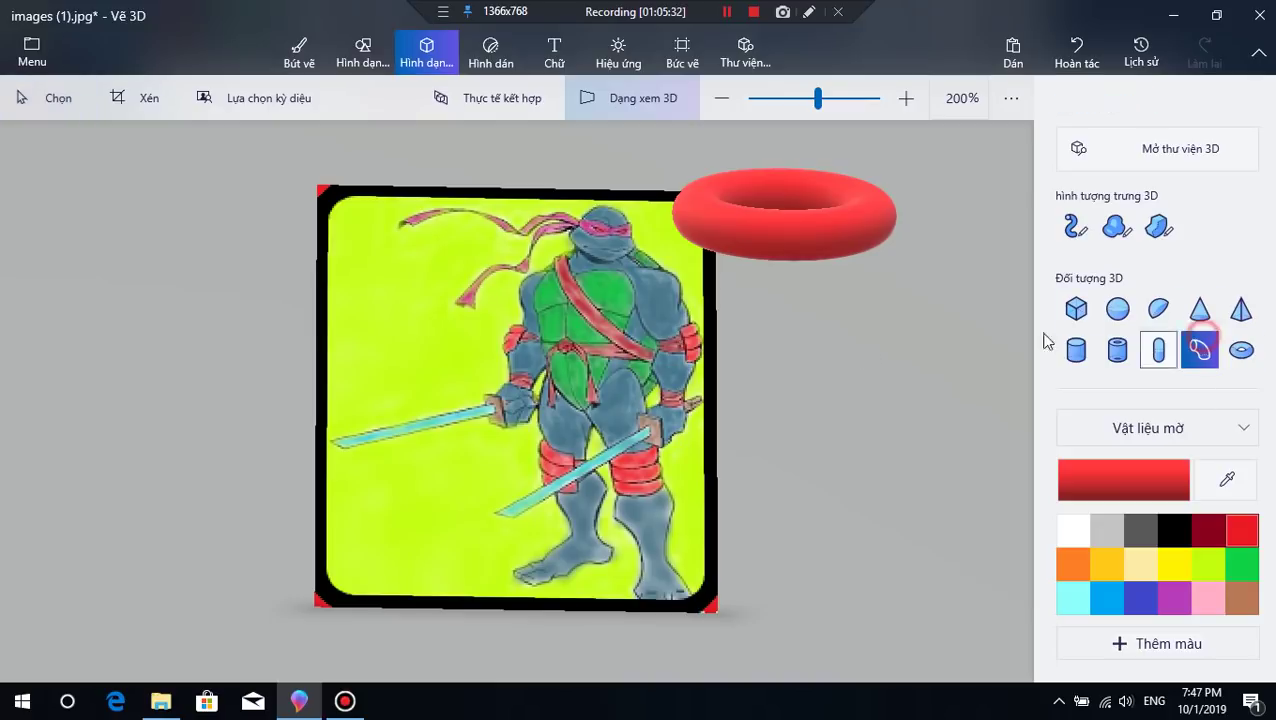
pyautogui.moveTo(857, 296); pyautogui.dragTo(979, 442)
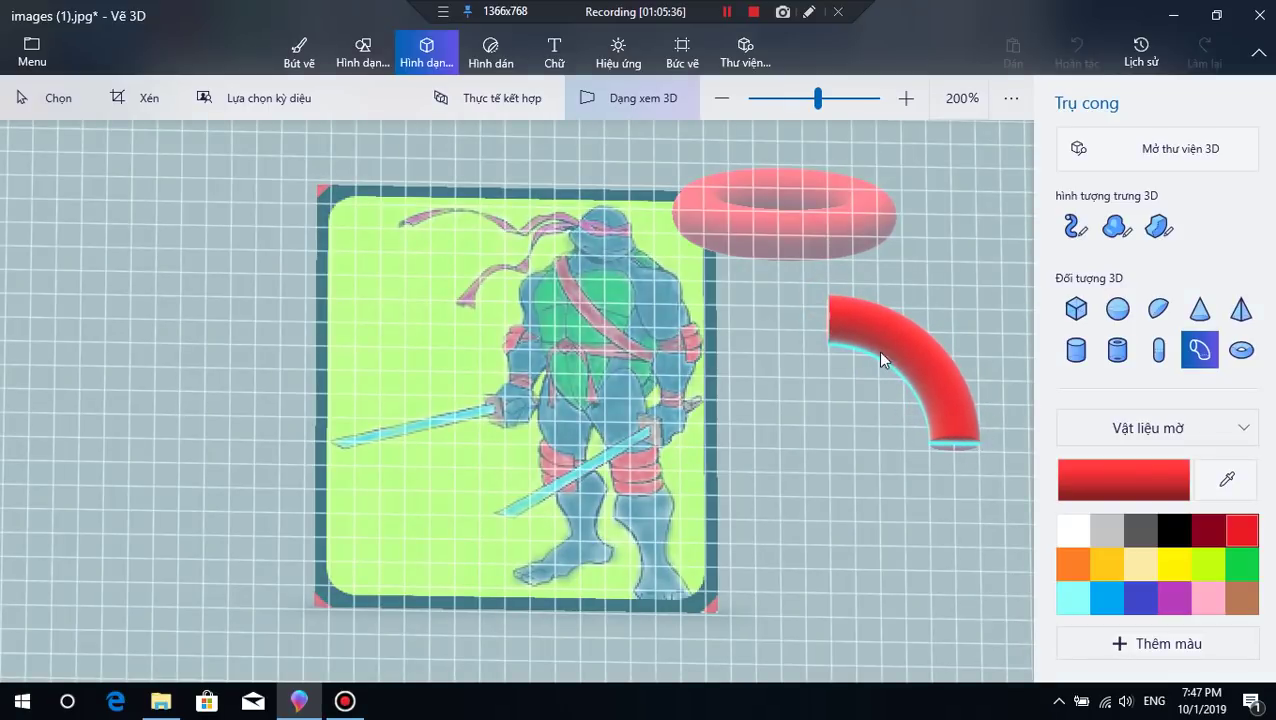
pyautogui.moveTo(1010, 362); pyautogui.dragTo(795, 537)
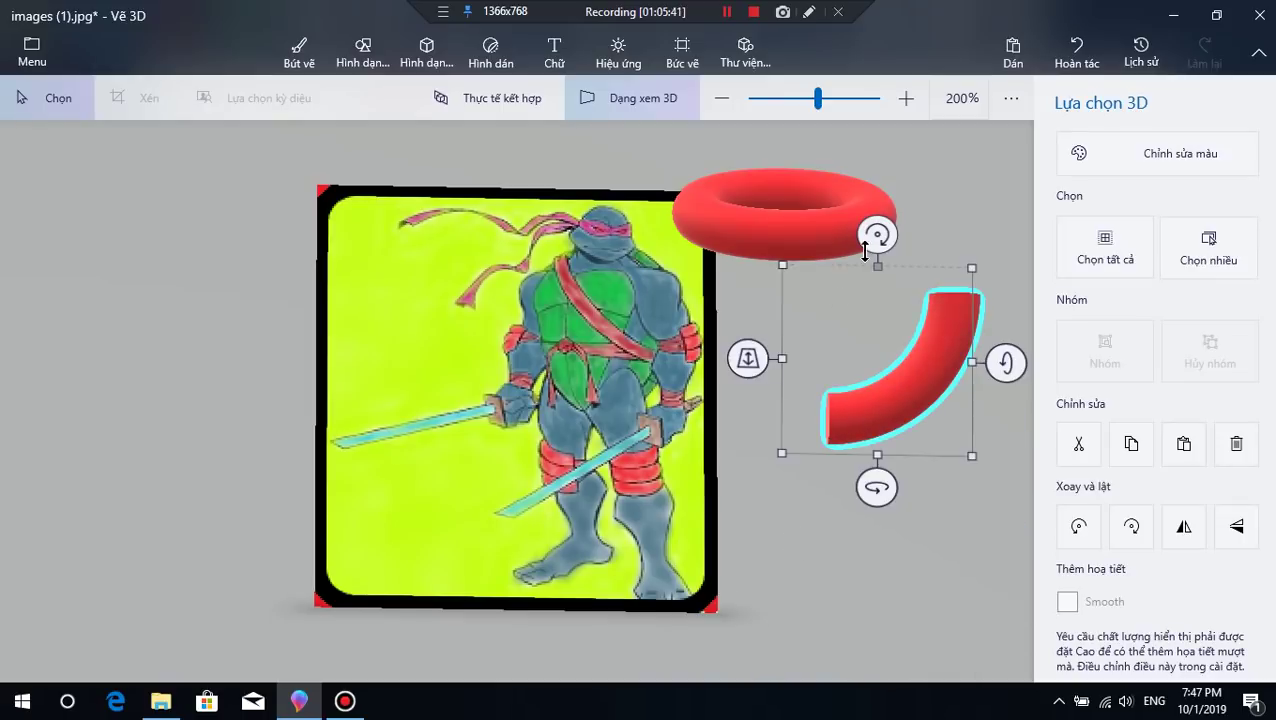